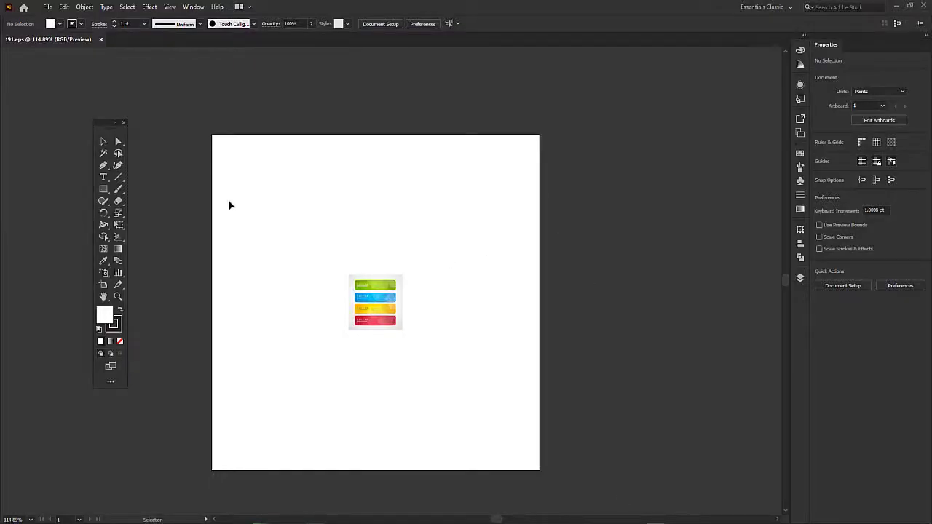
- Create a new 6 × 5 in landscape document in RGB Color at 300 ppi, with the floating Tools panel moved aside
drag(106, 123, 512, 177)
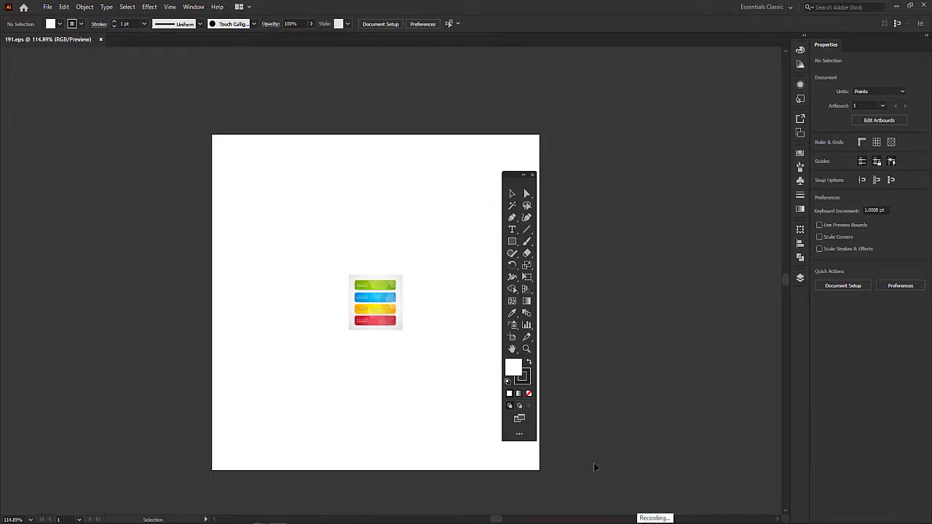
drag(509, 174, 581, 169)
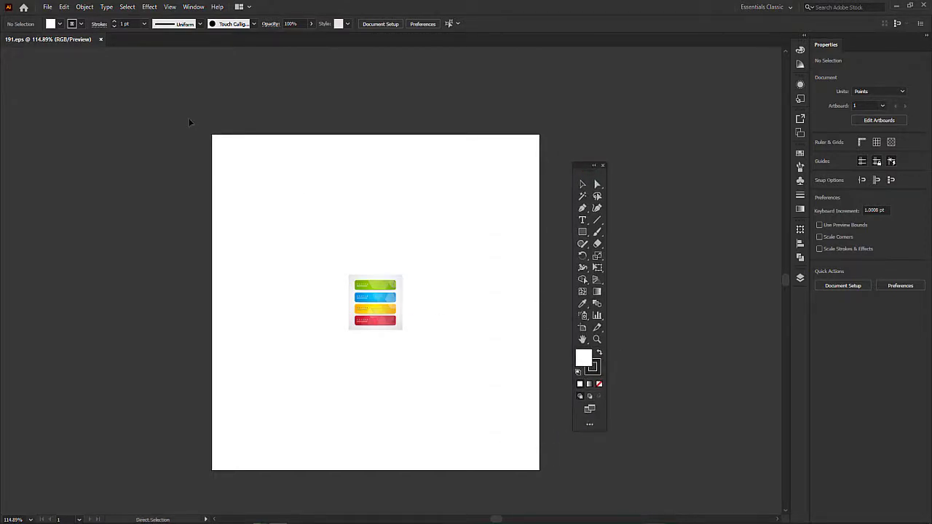
key(ctrl+n)
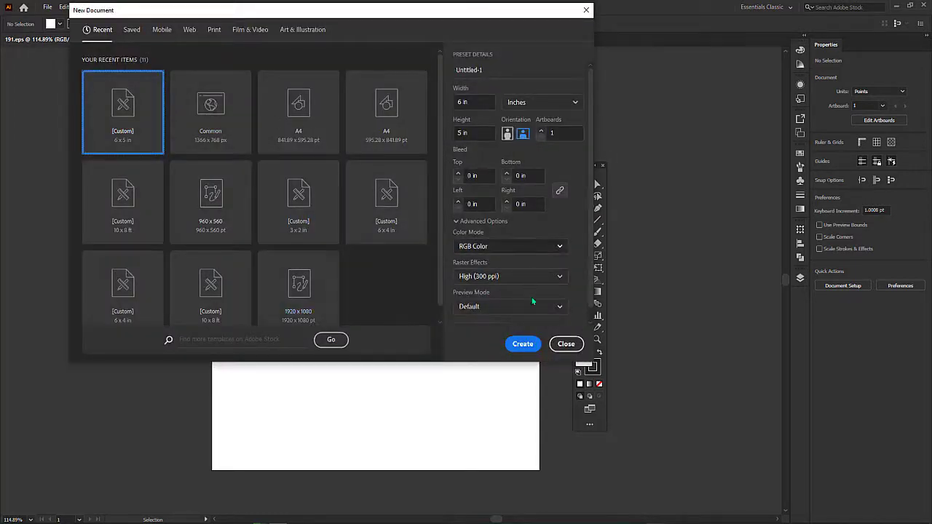
click(522, 344)
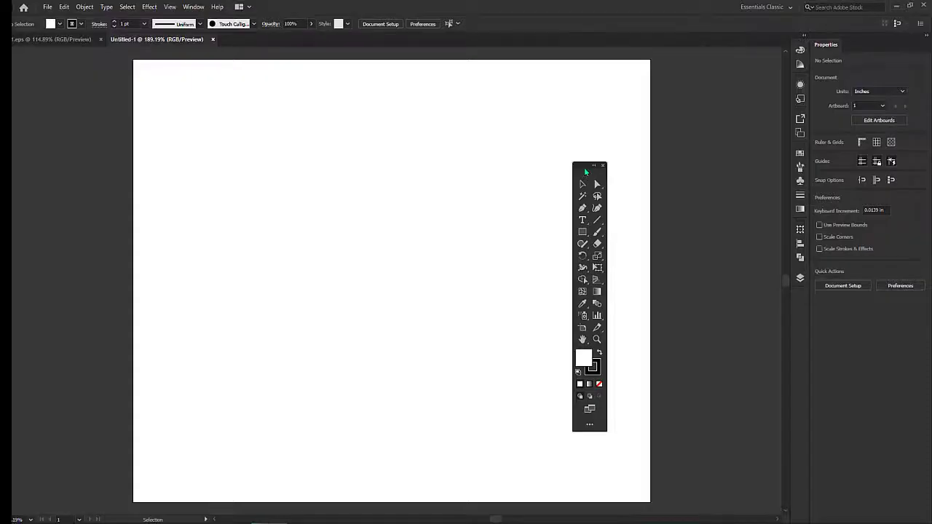
drag(584, 165, 604, 146)
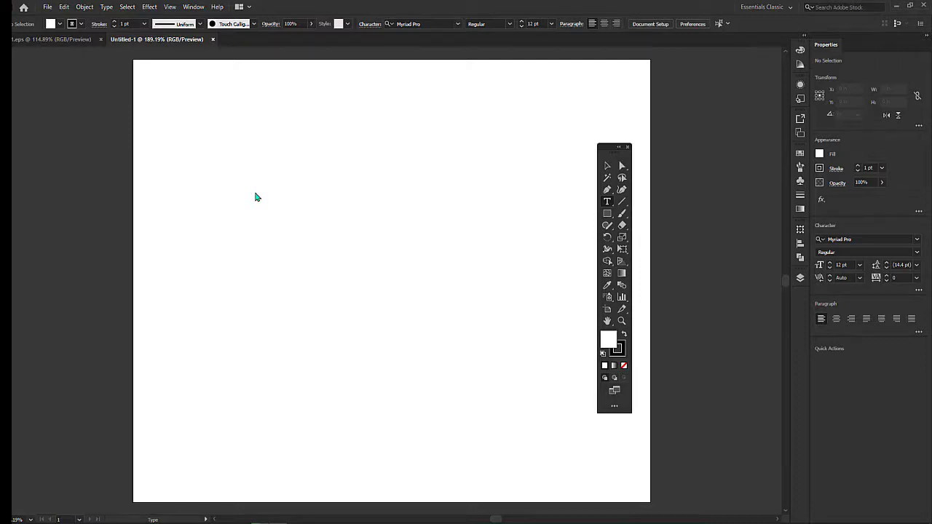
- Add a point text object reading "SLICED TEXT" in the upper part of the artboard
drag(251, 192, 255, 195)
click(249, 192)
click(253, 185)
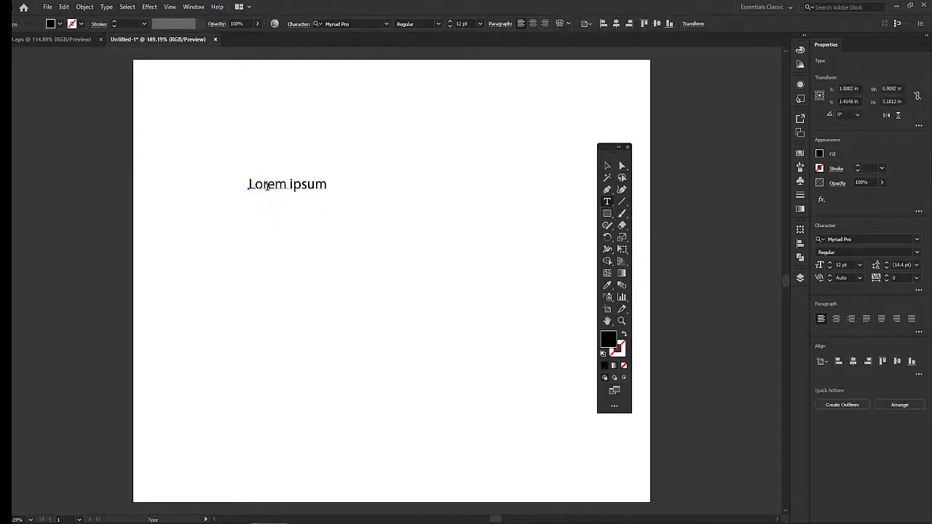
triple_click(284, 185)
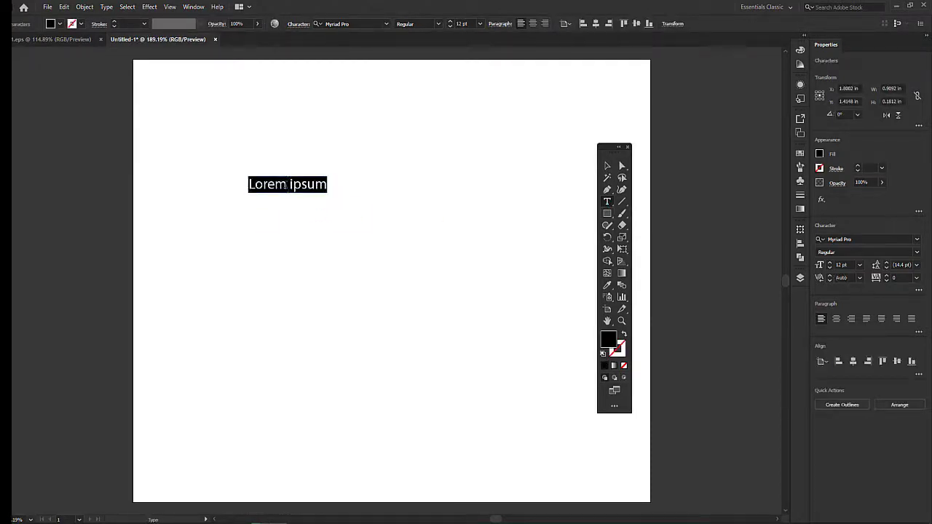
text(SLI)
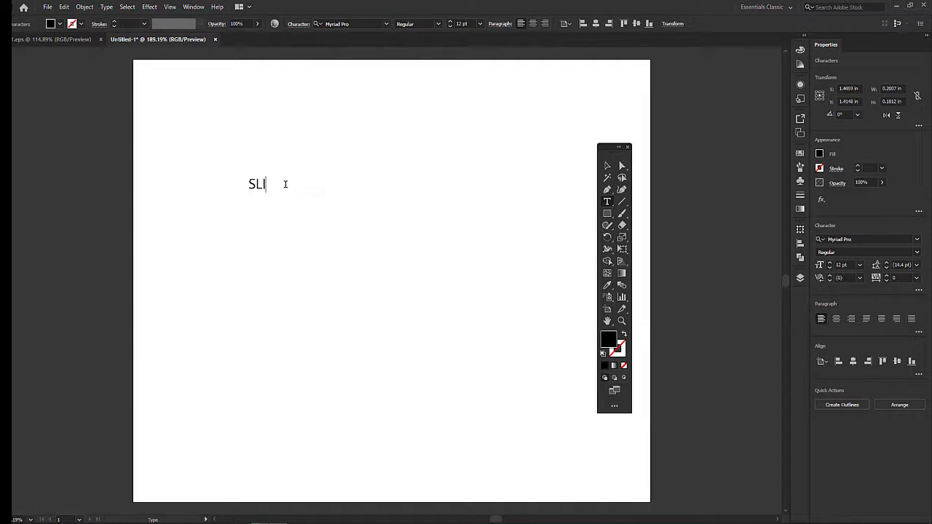
text(CED TEXT)
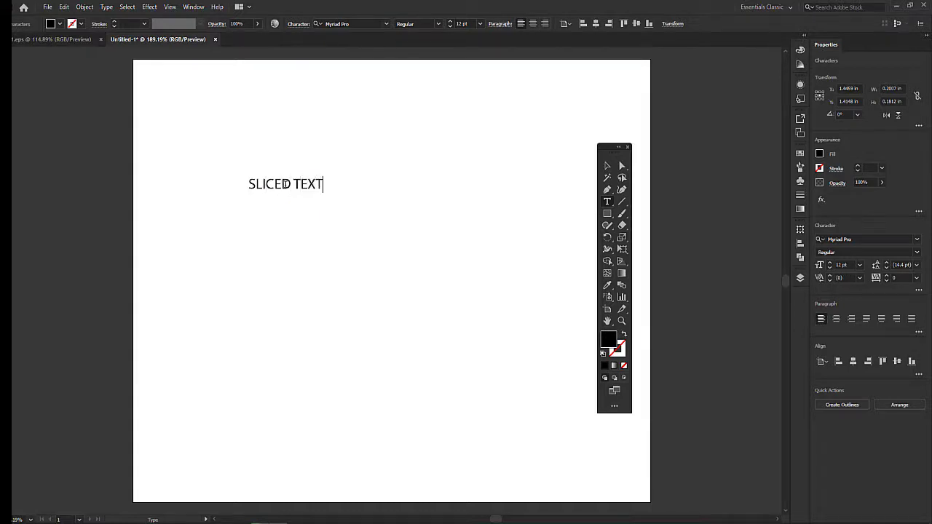
key(ctrl+a)
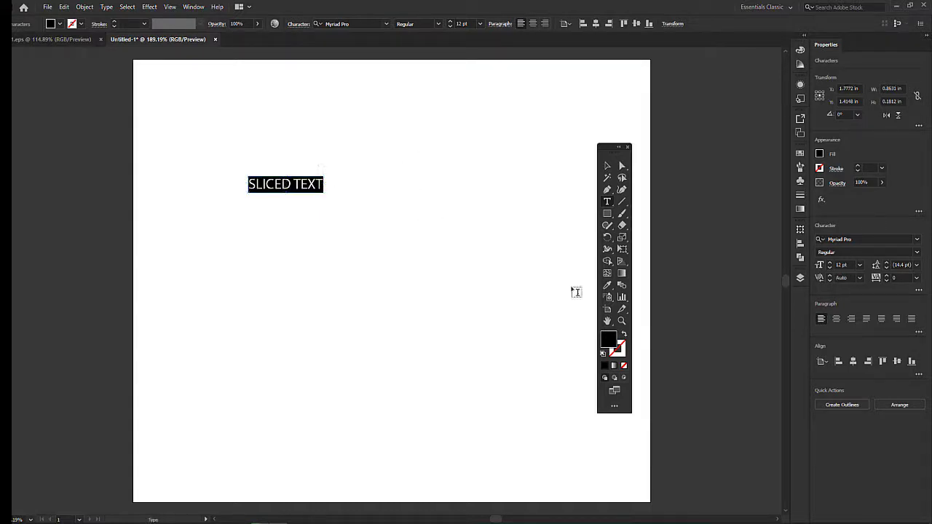
- Enlarge the SLICED TEXT object to about 55 pt and position it near the vertical middle of the artboard
click(607, 166)
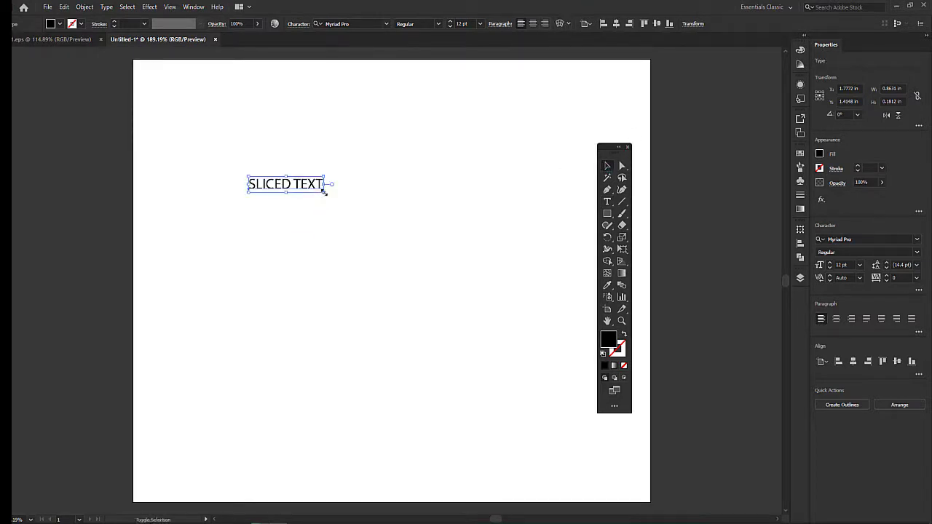
drag(325, 192, 499, 257)
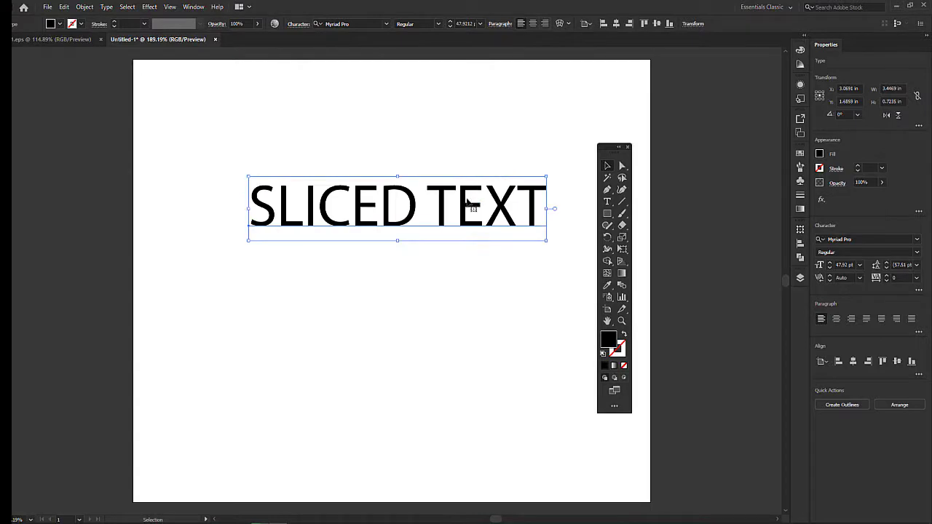
drag(470, 206, 464, 246)
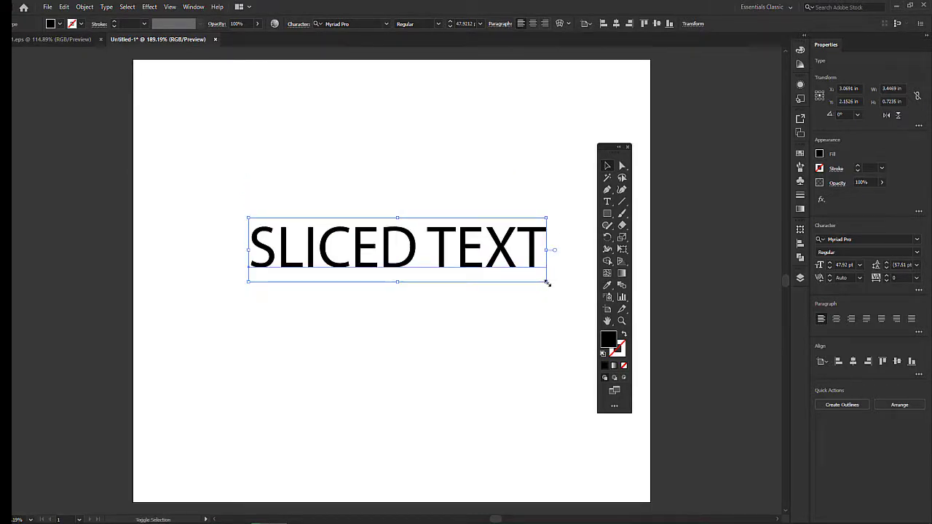
drag(547, 282, 574, 323)
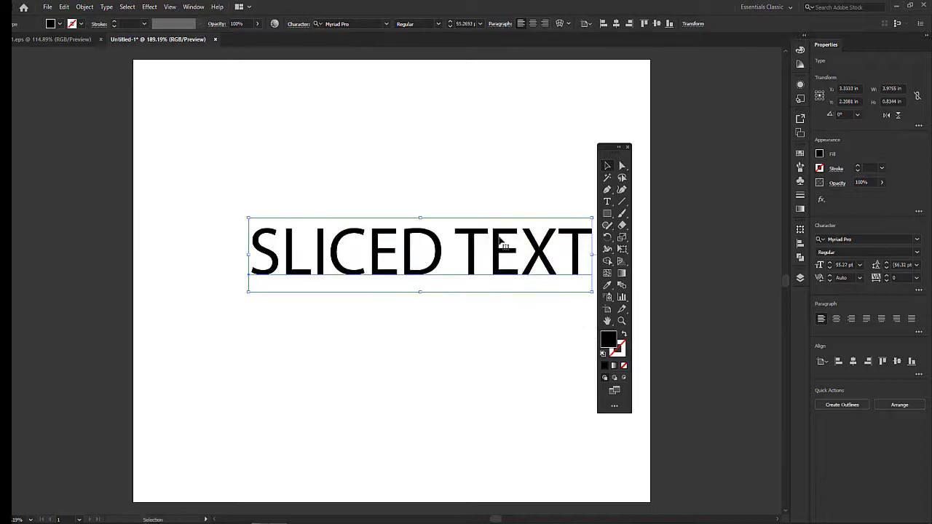
drag(501, 241, 489, 253)
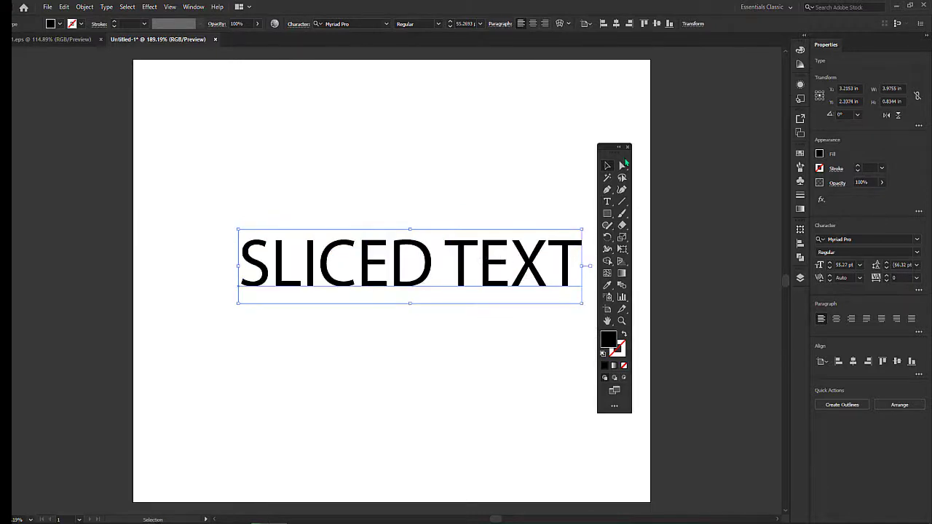
- Set the font style of SLICED TEXT to Bold, moving the Tools panel off the lettering
drag(602, 153, 616, 153)
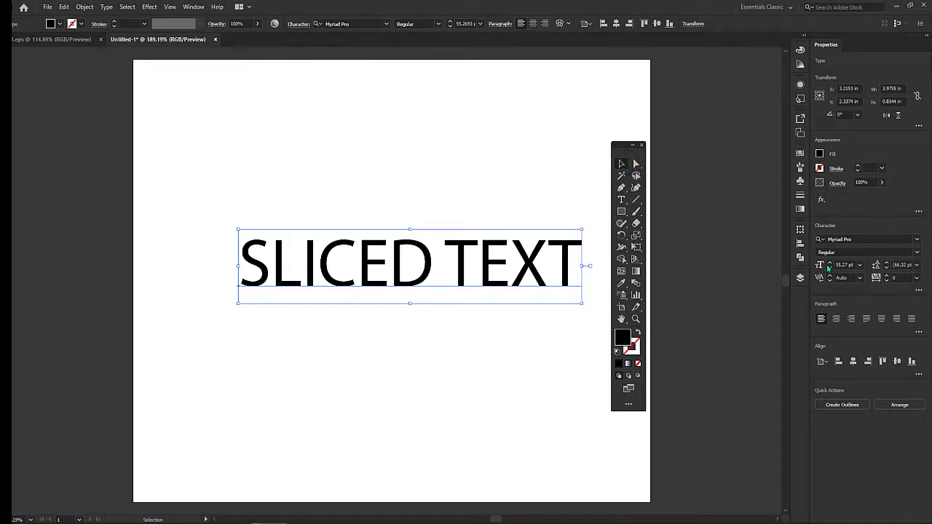
click(917, 252)
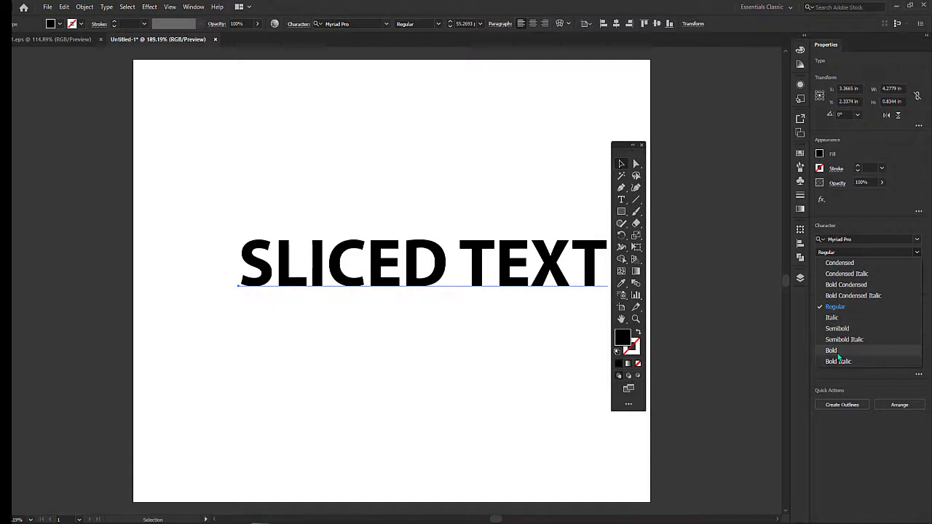
click(834, 351)
click(535, 252)
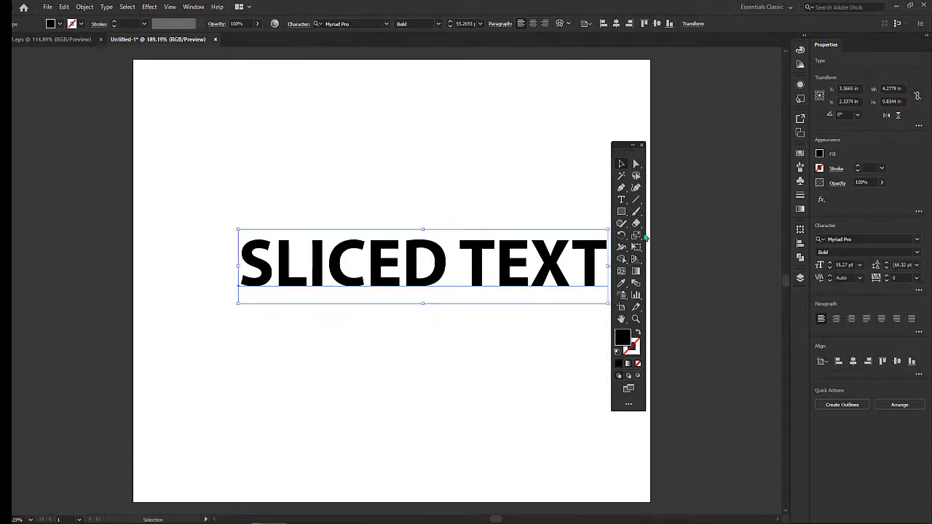
- Move the floating Tools panel to the empty area in front of the first letter, clear of the text
drag(620, 145, 195, 166)
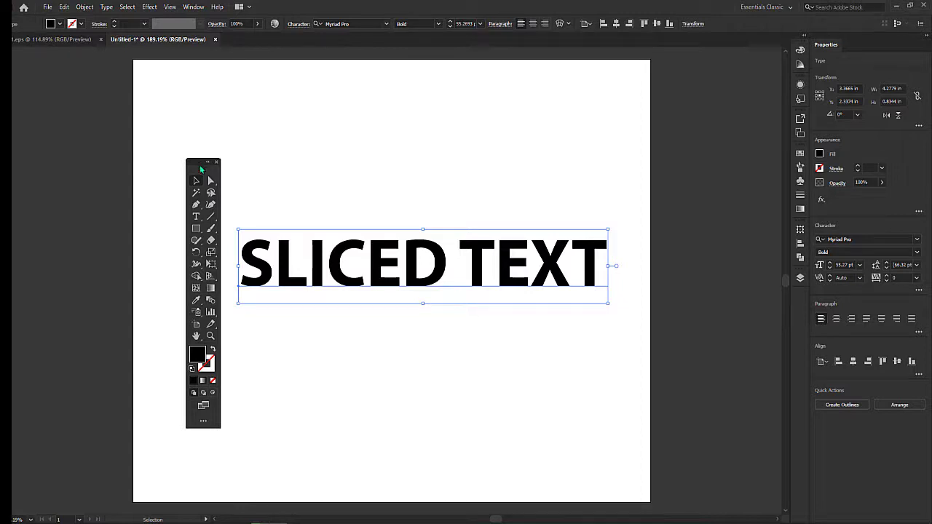
drag(200, 165, 189, 155)
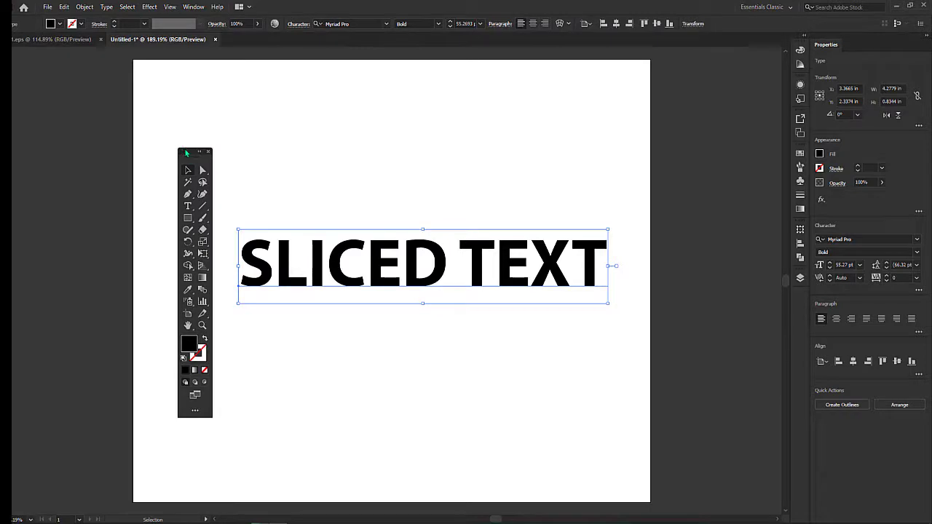
drag(187, 153, 182, 150)
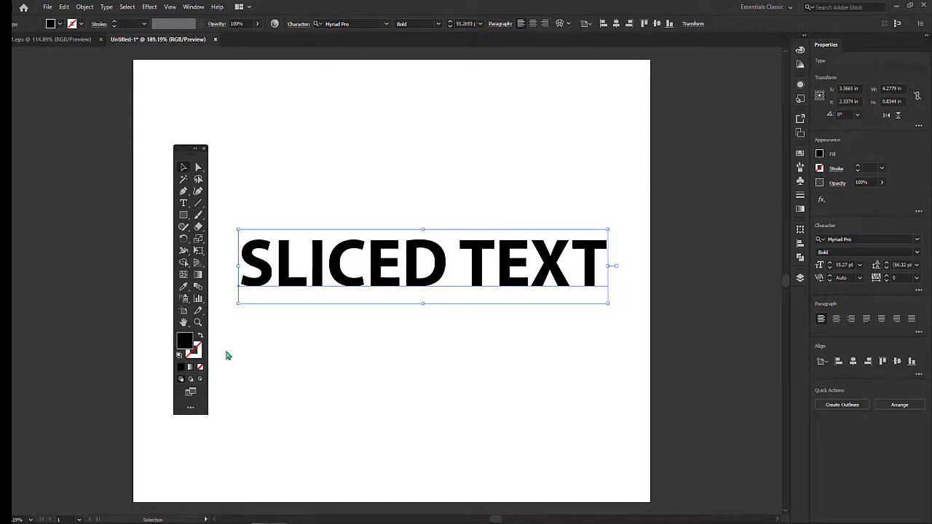
- Apply a black stroke to the SLICED TEXT object
click(820, 173)
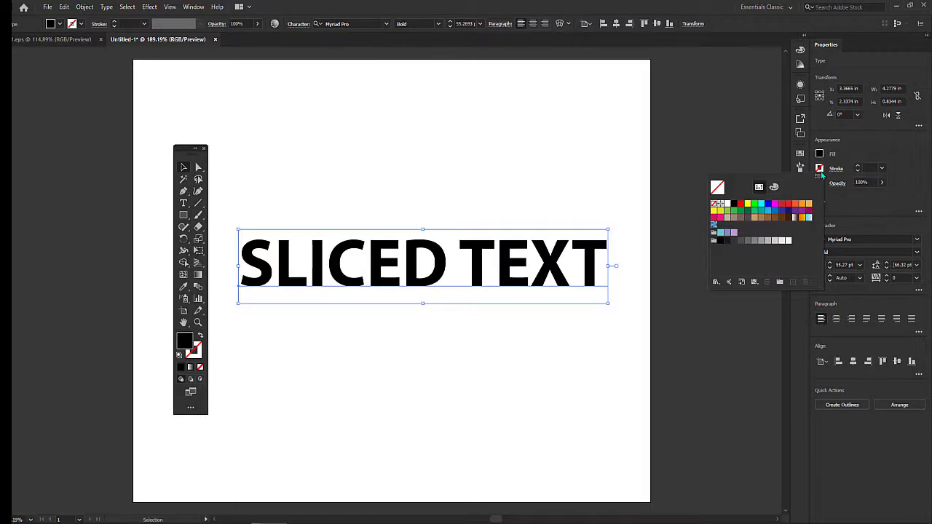
click(820, 175)
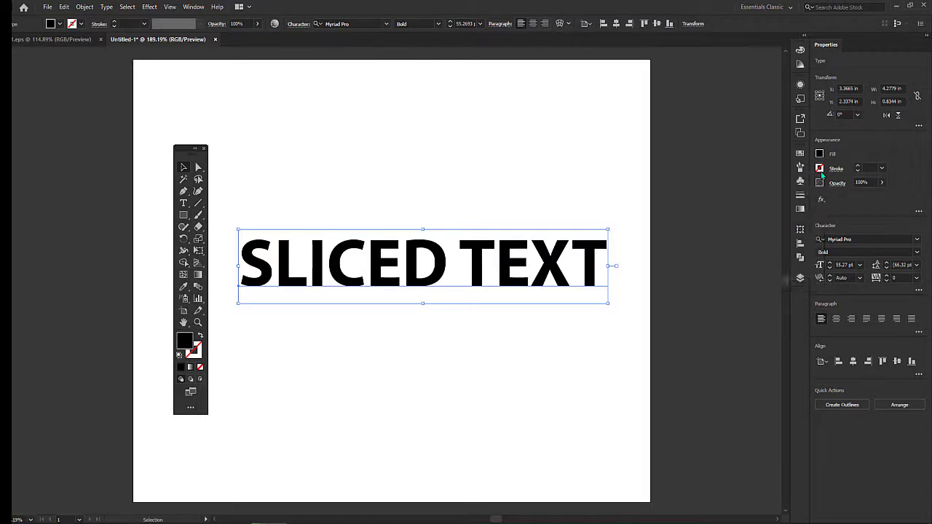
click(821, 175)
click(821, 175)
click(821, 175)
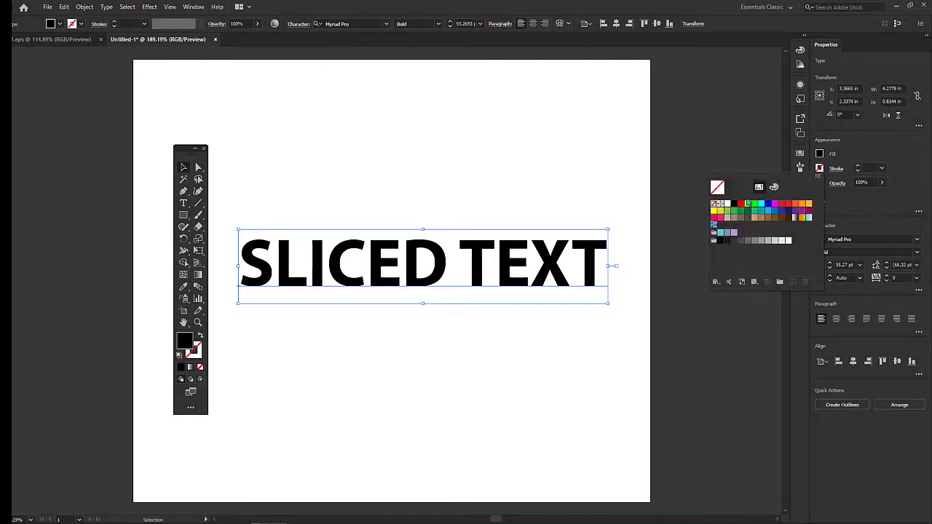
click(733, 204)
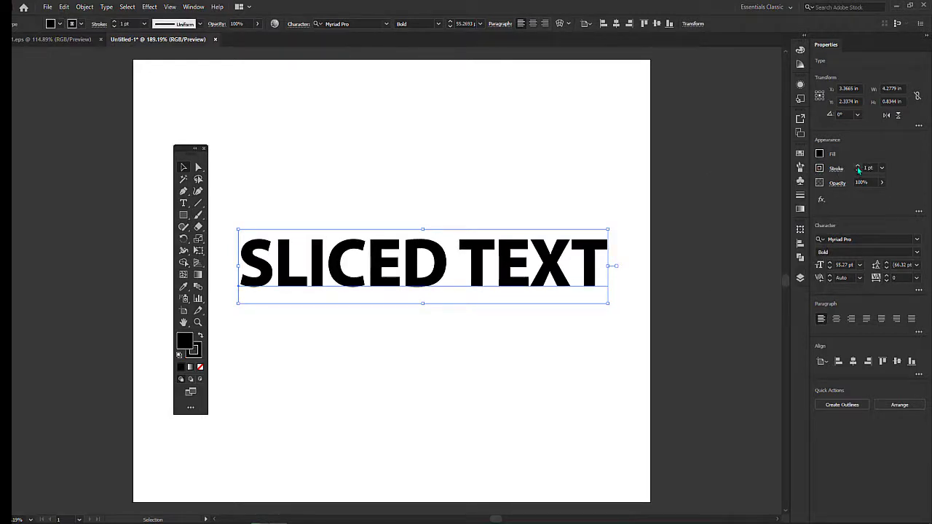
- Try several stroke weights on SLICED TEXT and set the weight to 2 pt
click(857, 166)
click(858, 166)
click(858, 166)
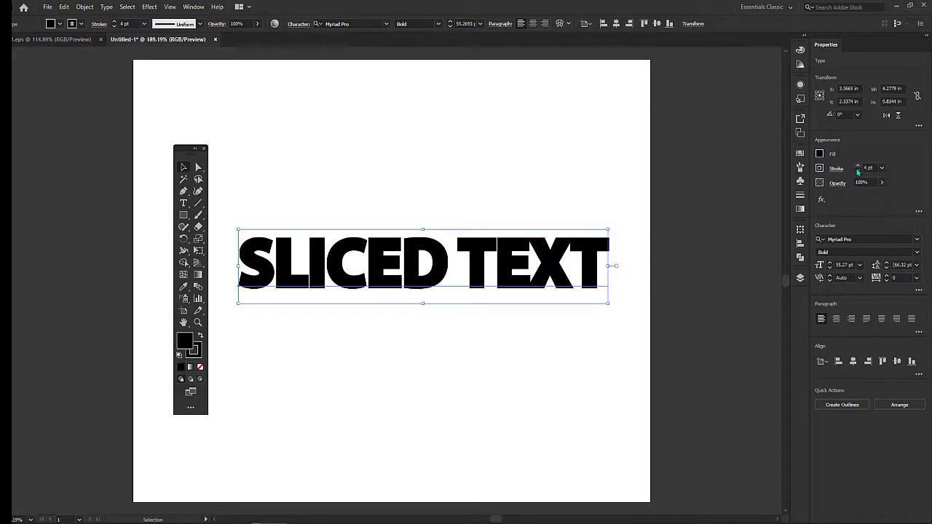
click(858, 171)
click(857, 171)
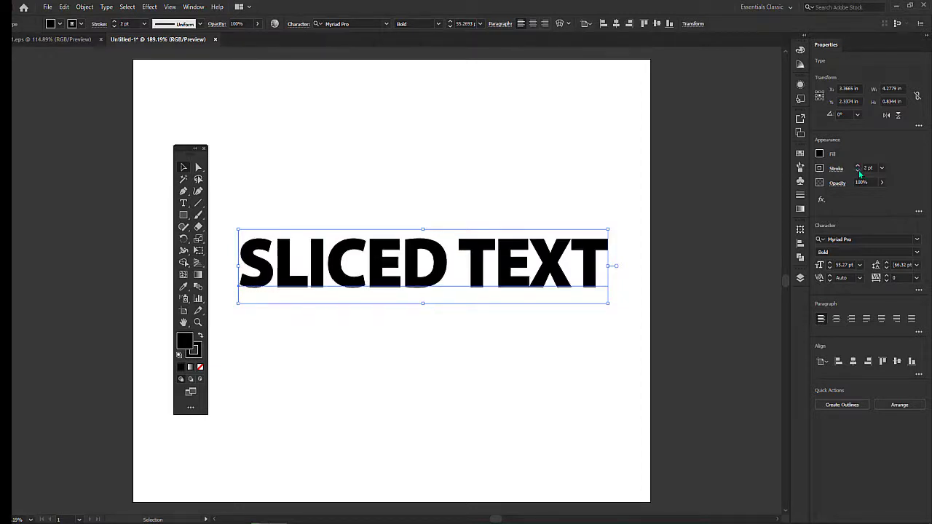
click(857, 171)
click(858, 171)
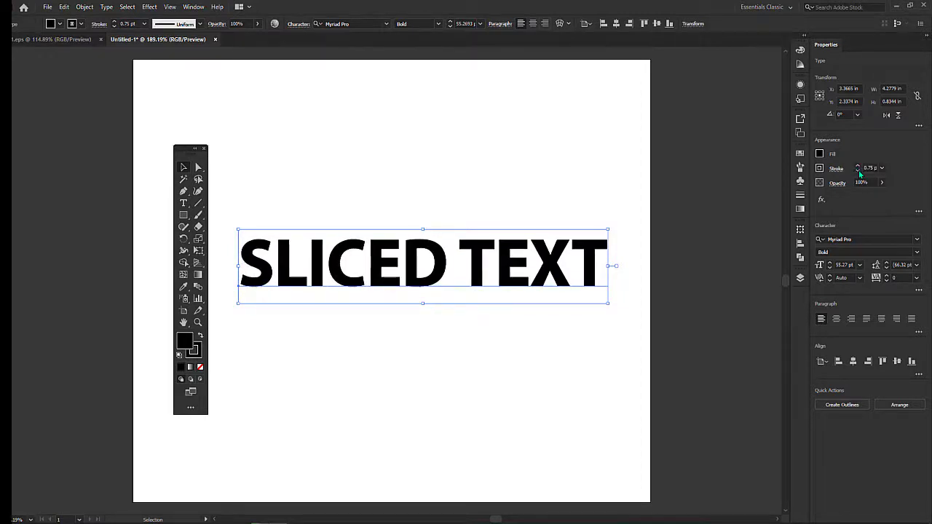
click(858, 171)
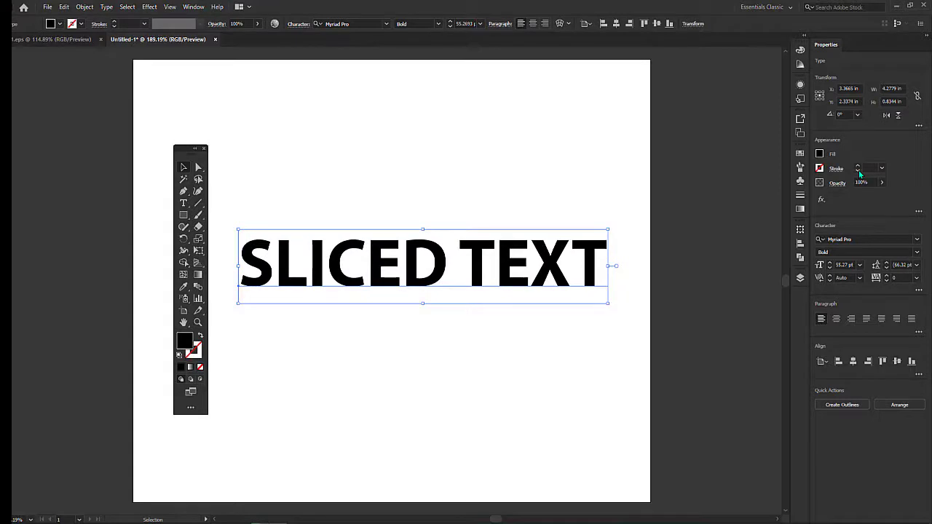
click(857, 166)
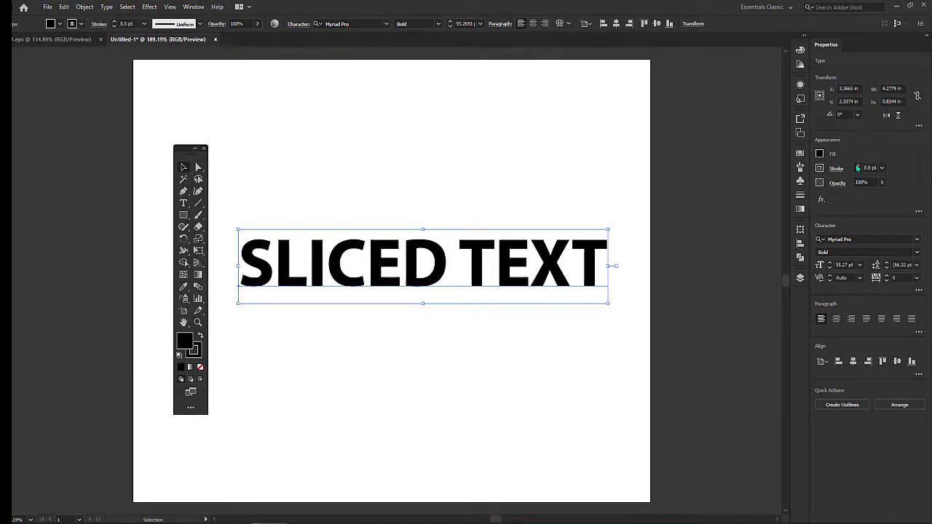
click(857, 167)
click(858, 167)
click(858, 167)
click(857, 167)
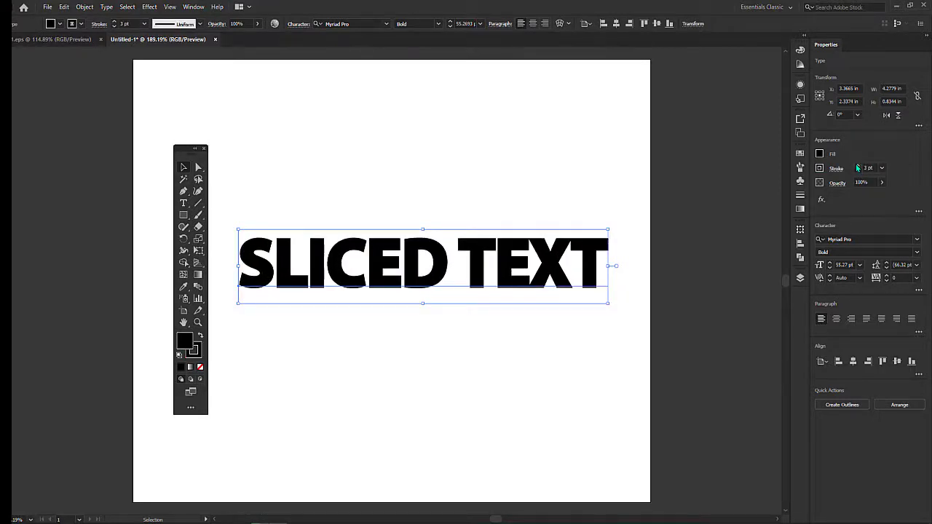
click(857, 172)
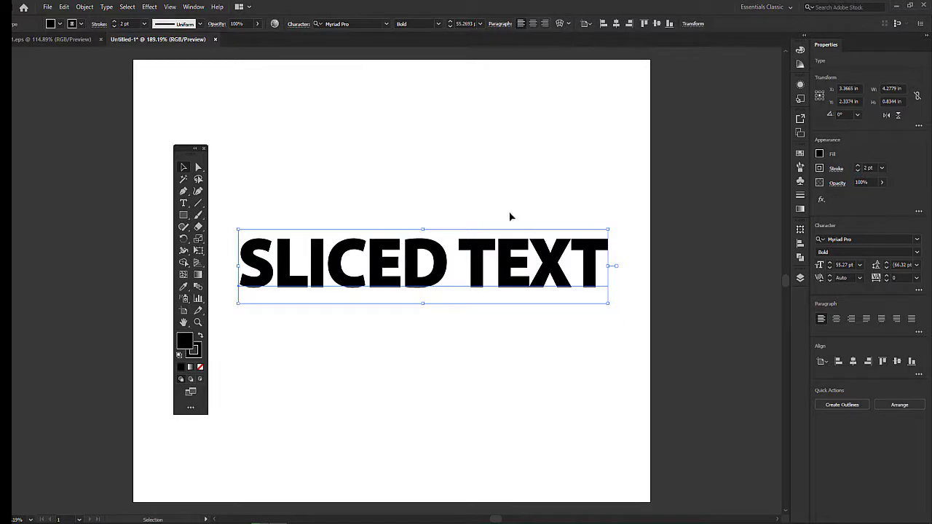
- Shift the SLICED TEXT object slightly left and down, closer to the artboard's center
click(487, 182)
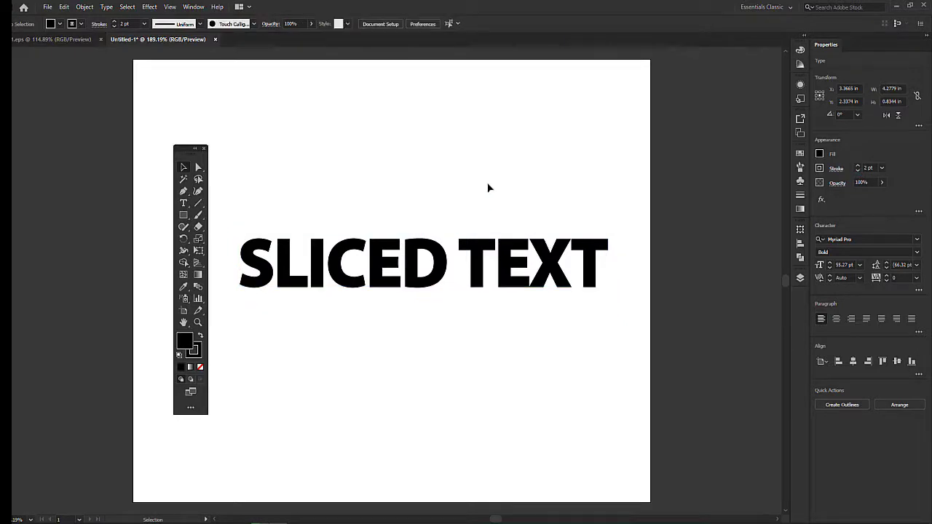
click(482, 250)
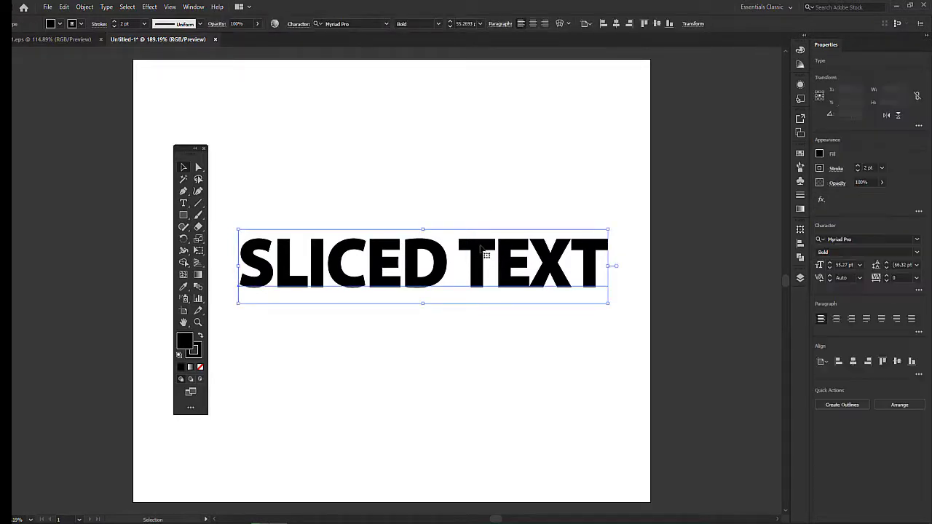
drag(484, 251, 469, 250)
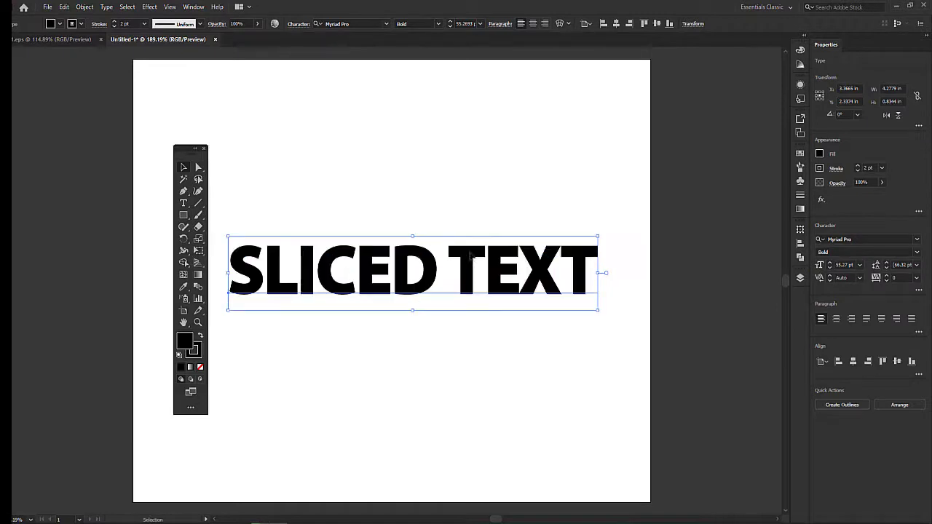
- Convert the SLICED TEXT type object to outlines
click(503, 191)
drag(228, 234, 618, 321)
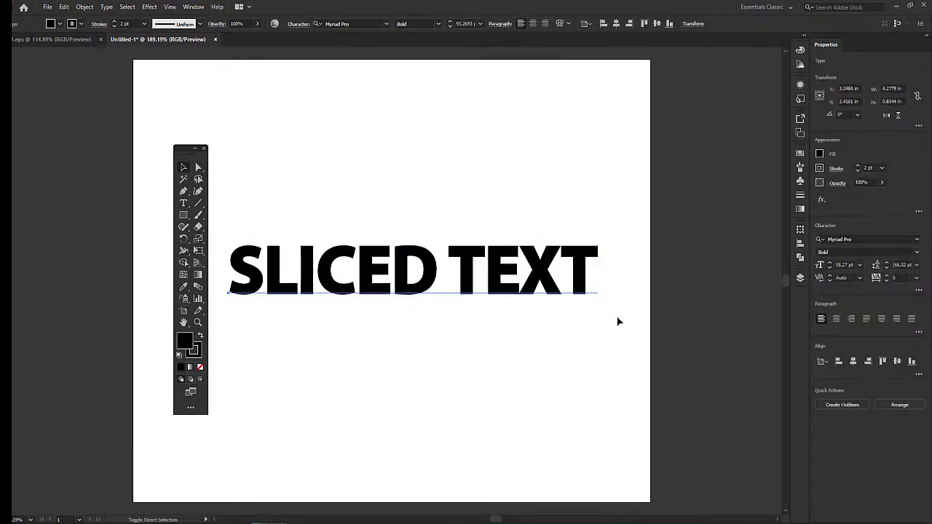
key(ctrl+shift+o)
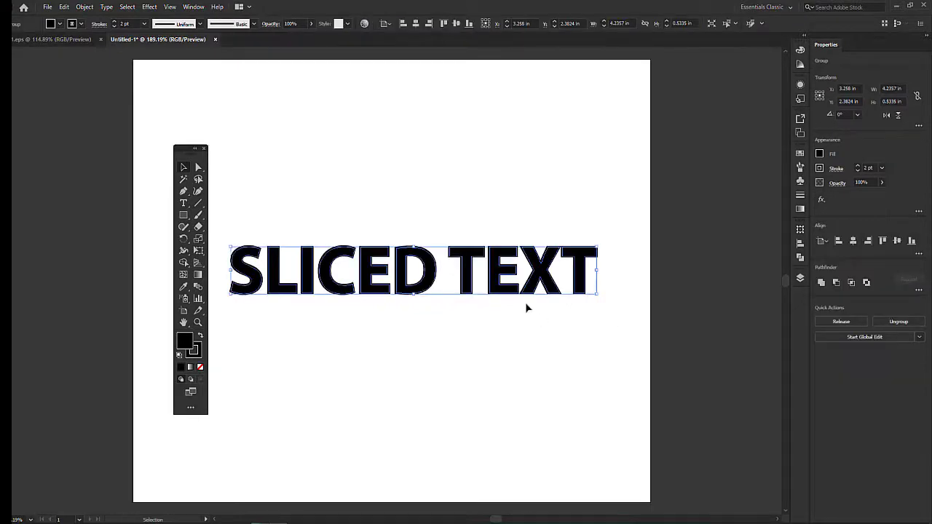
- Alternate repeatedly between the Direct Selection and Selection tools to examine the outlined letters' anchor points
key(a)
key(v)
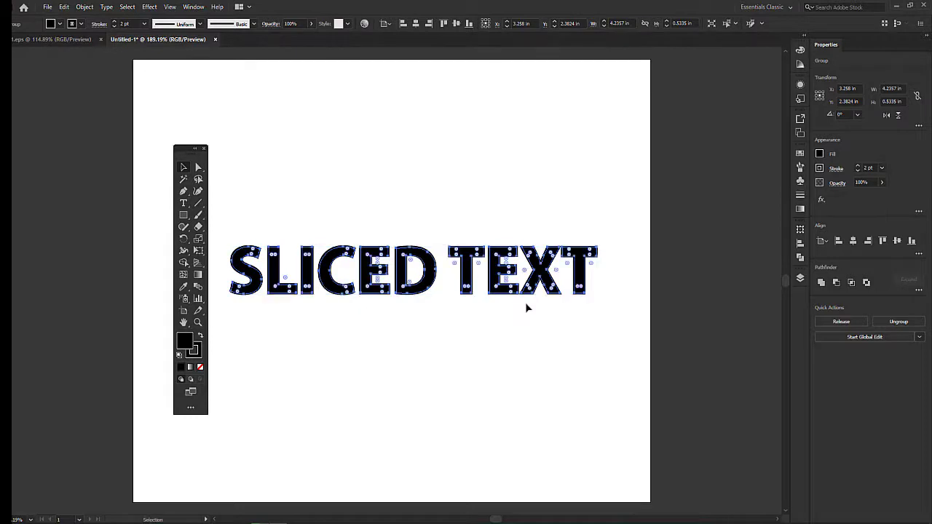
key(a)
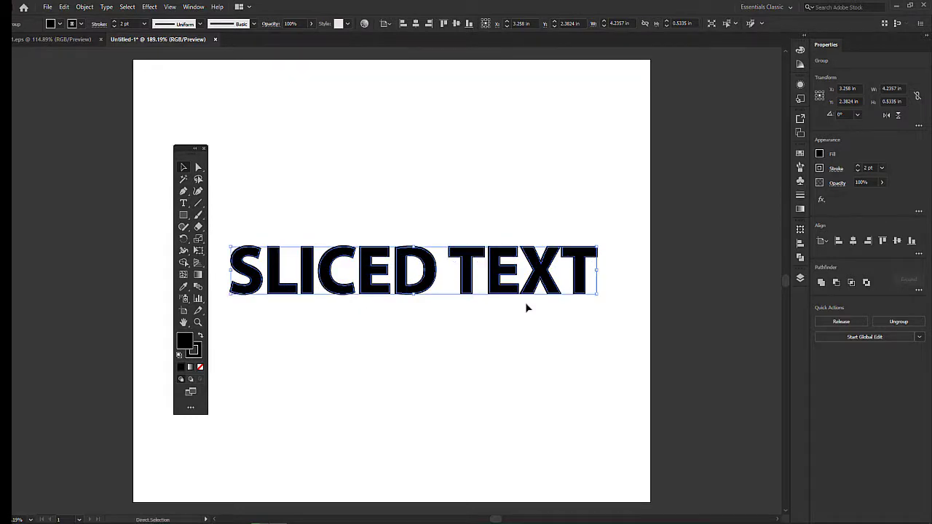
key(v)
key(a)
key(v)
key(a)
key(v)
key(a)
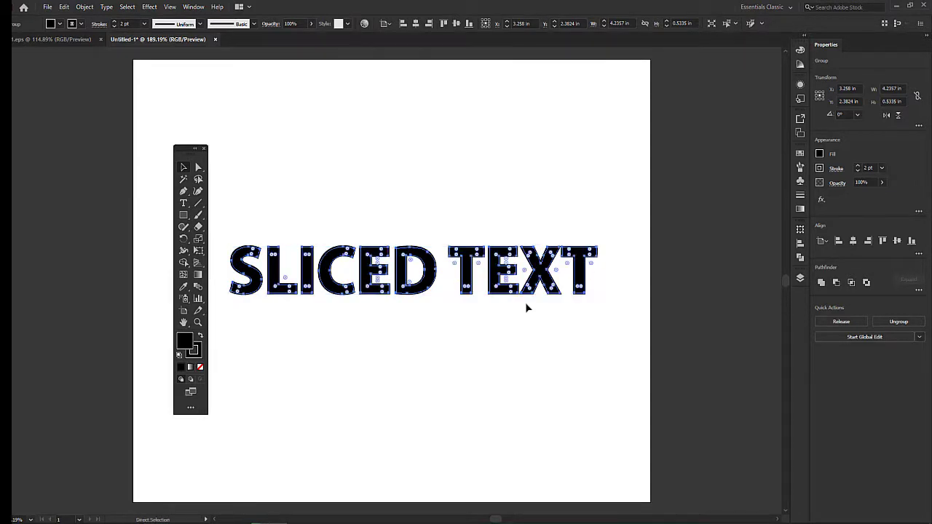
key(v)
key(a)
key(v)
key(a)
key(v)
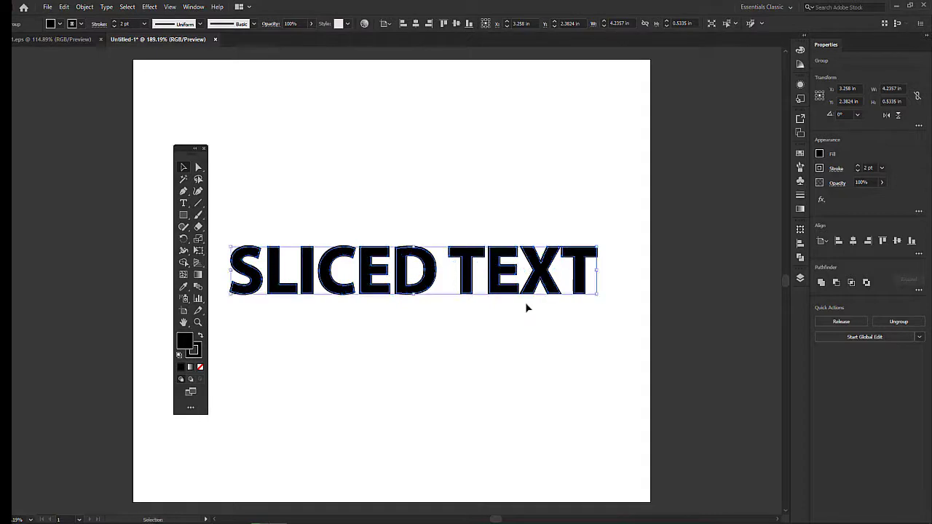
key(a)
key(v)
key(a)
key(v)
key(a)
key(v)
key(a)
key(v)
key(a)
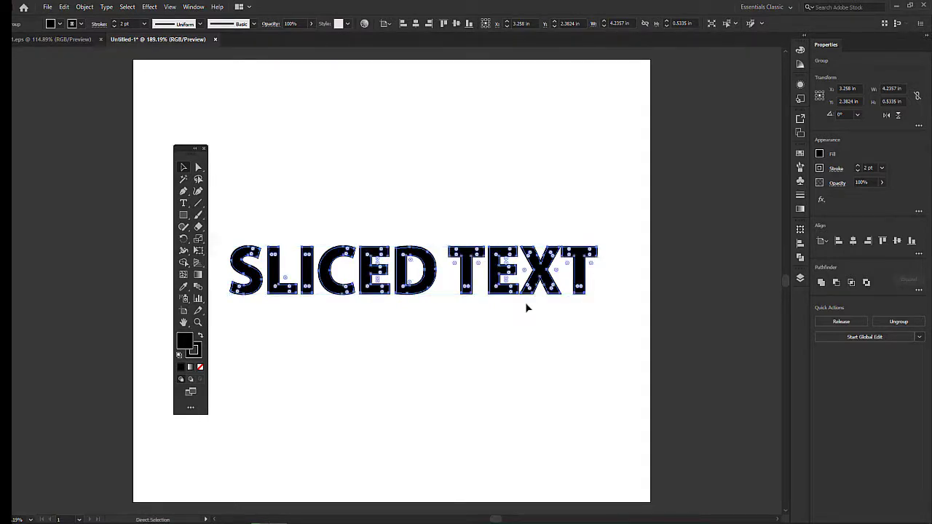
key(v)
key(a)
key(v)
key(v)
key(a)
key(v)
key(a)
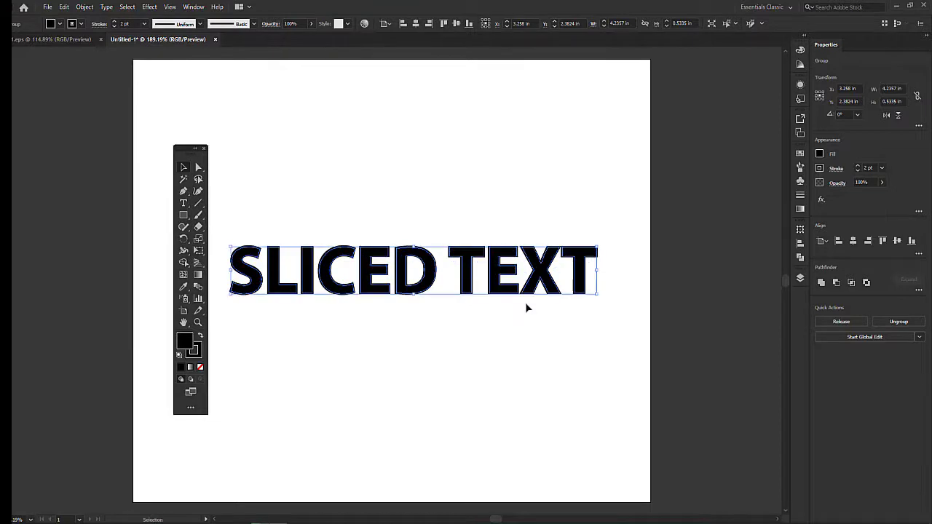
key(v)
key(a)
key(v)
key(a)
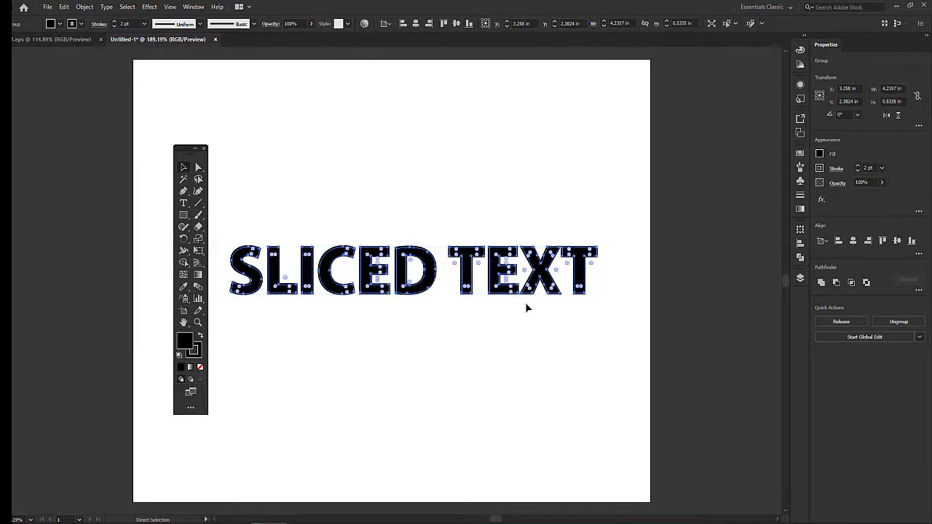
key(v)
key(a)
key(v)
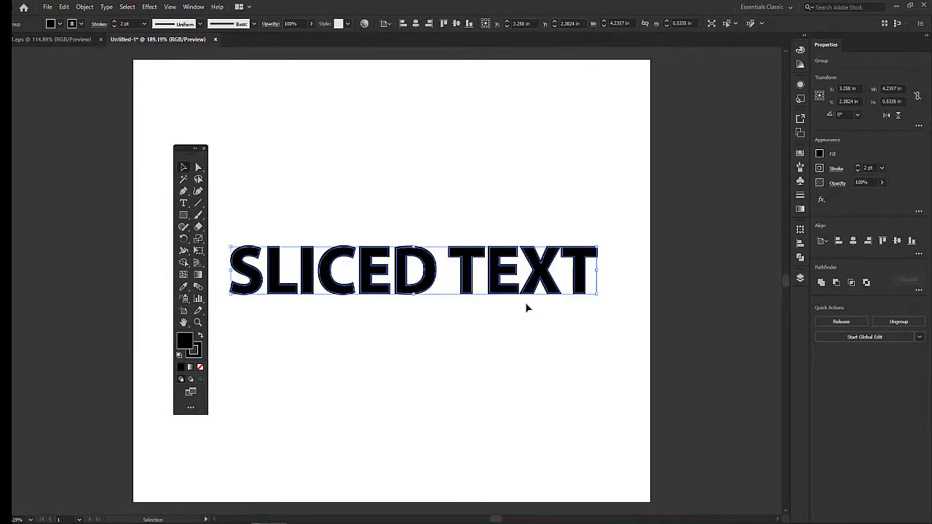
key(a)
key(v)
key(a)
key(v)
key(a)
key(v)
key(a)
key(v)
key(a)
key(v)
key(a)
key(v)
key(a)
key(v)
click(450, 178)
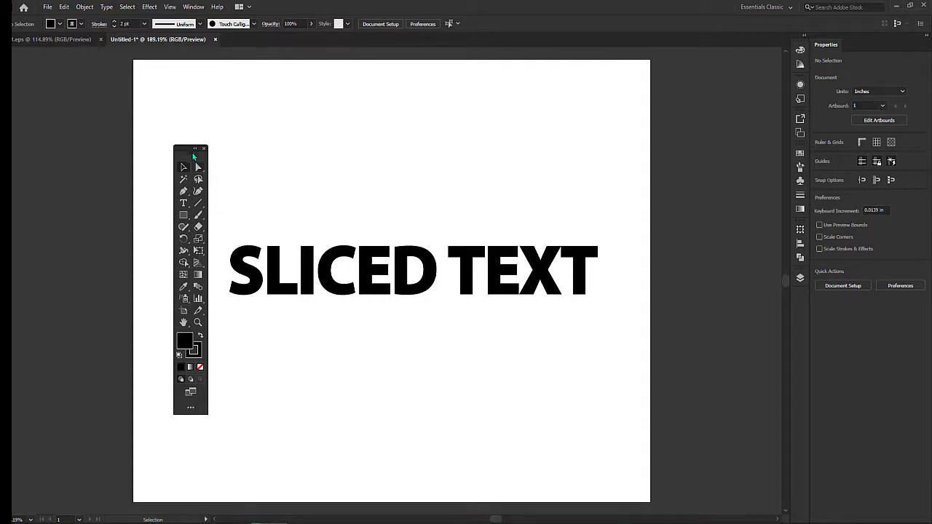
- Move the Tools panel farther from the lettering and draw a black rectangle about 4.58 by 1.13 in over the letters' upper half
drag(184, 149, 163, 117)
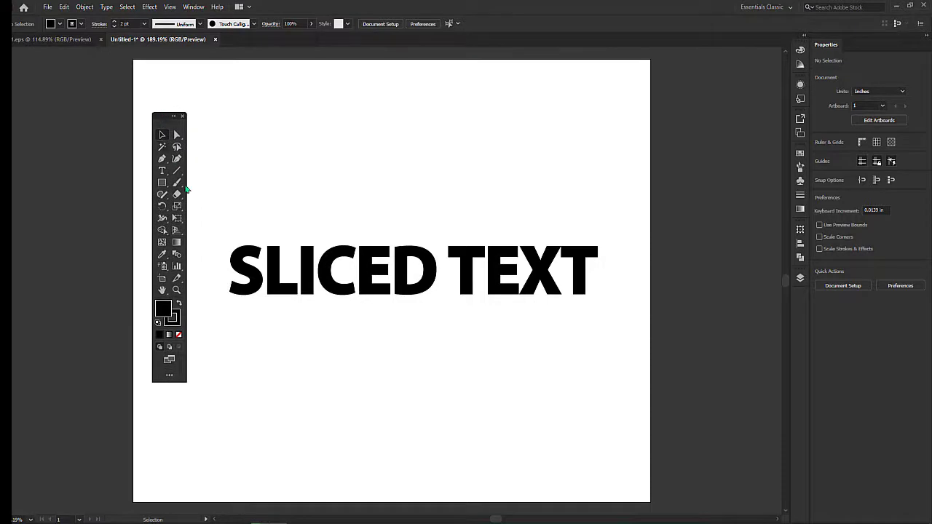
click(294, 247)
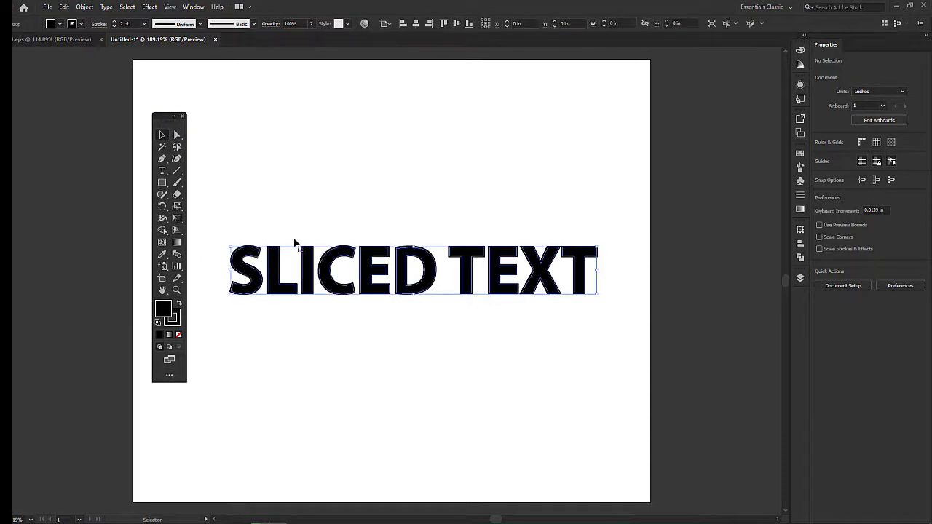
click(293, 197)
click(162, 182)
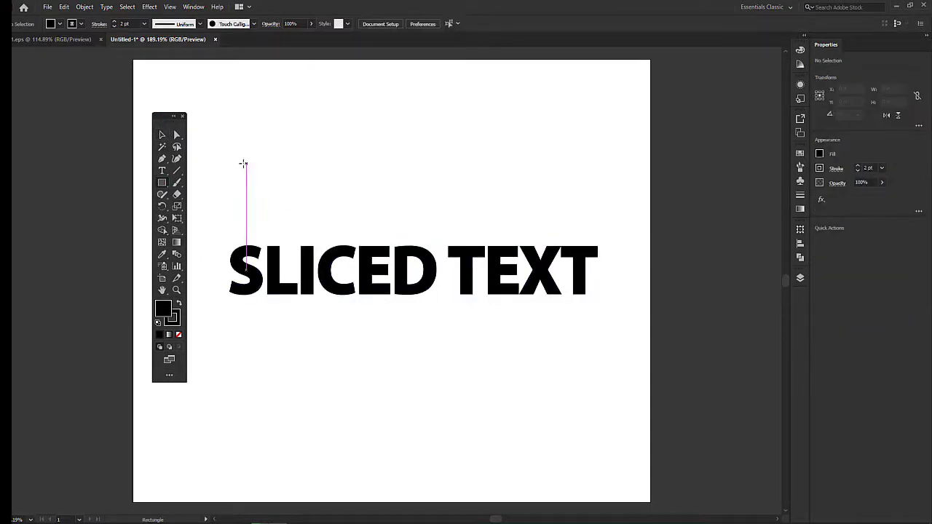
drag(217, 171, 612, 270)
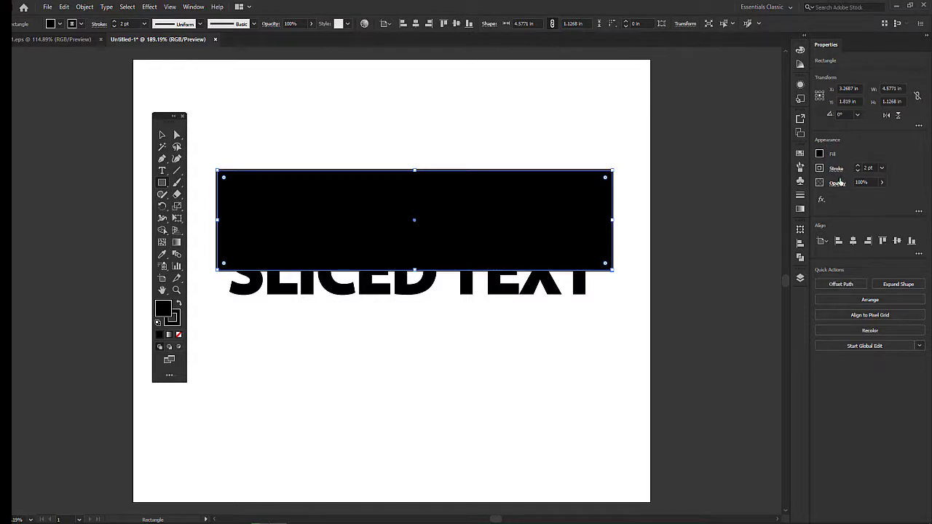
- Reduce the rectangle's opacity to 39% and deselect it
click(882, 184)
drag(880, 197, 858, 196)
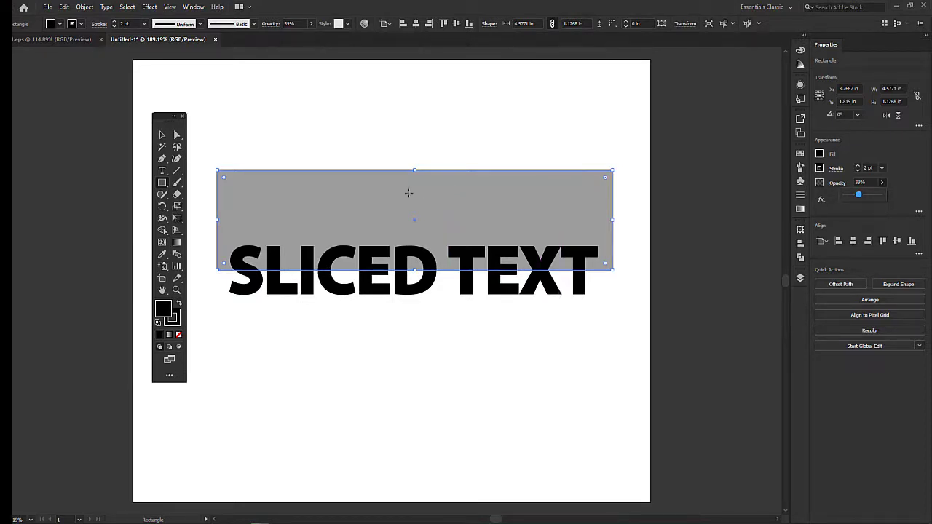
click(163, 136)
click(512, 358)
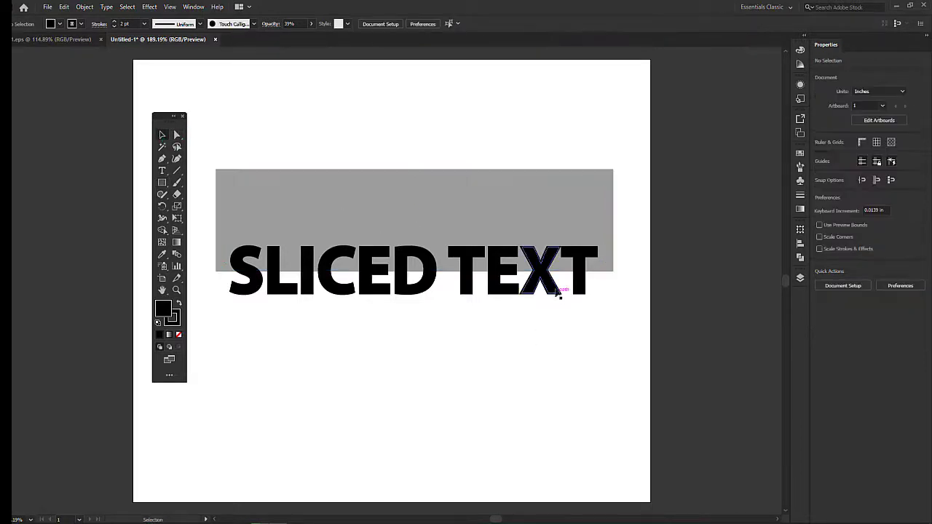
- Reduce the opacity of the outlined SLICED TEXT group to 40% and deselect it
click(539, 286)
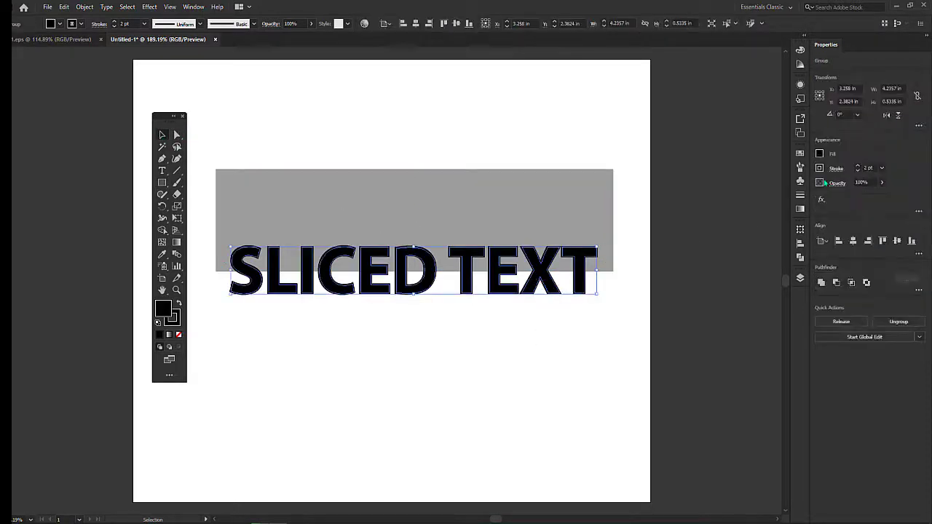
click(882, 182)
drag(881, 196, 865, 196)
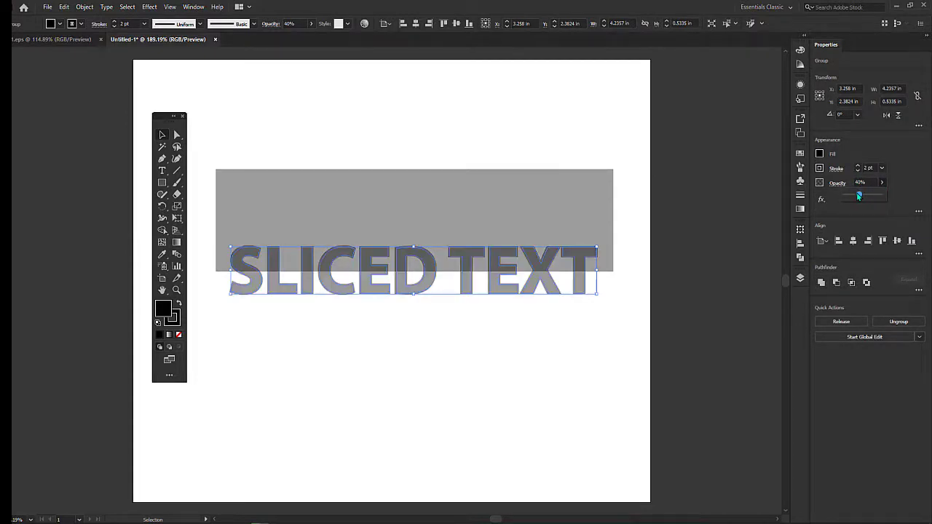
click(417, 362)
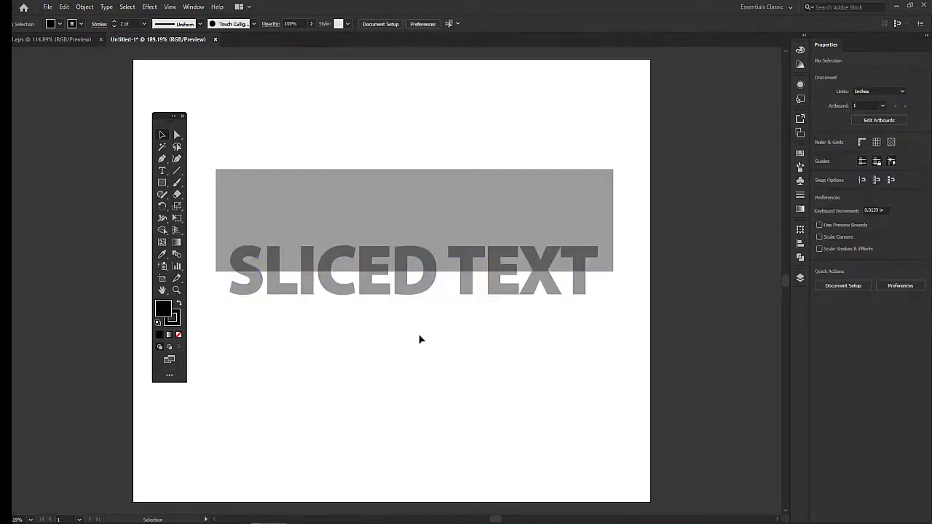
click(474, 199)
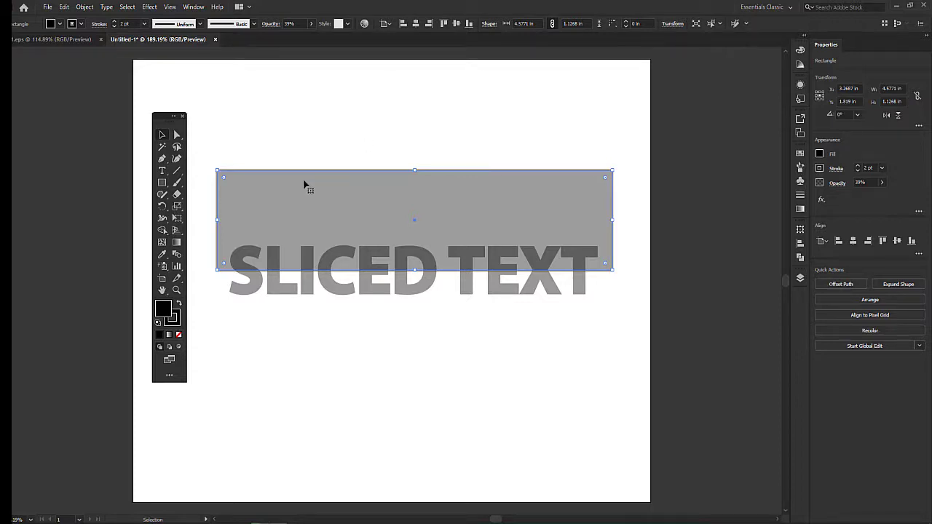
click(316, 162)
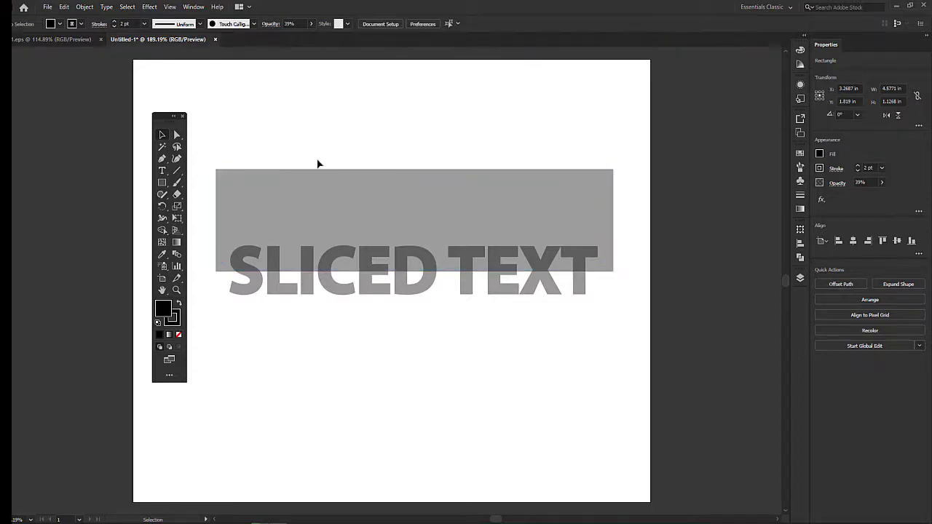
click(348, 190)
click(416, 107)
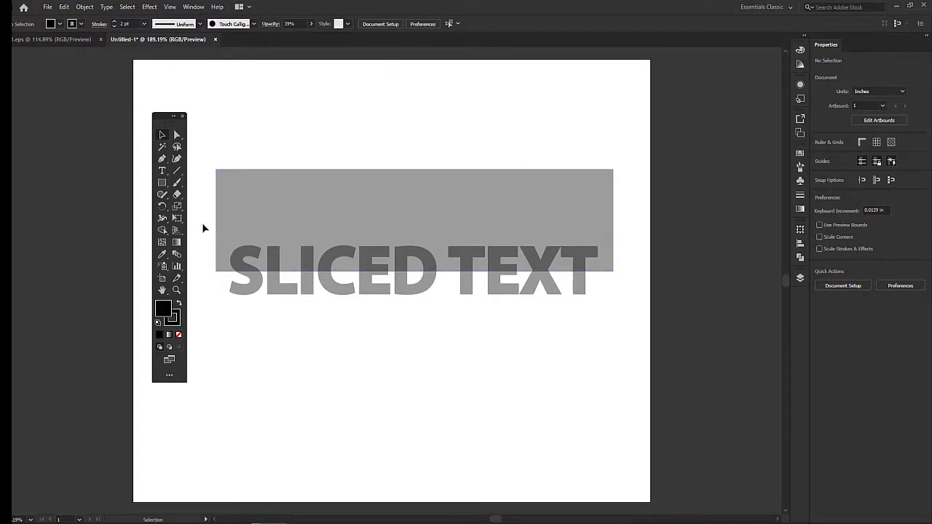
- Select the rectangle and lettering together and remove the rectangle area outside the letters with the Shape Builder tool
drag(203, 226, 624, 321)
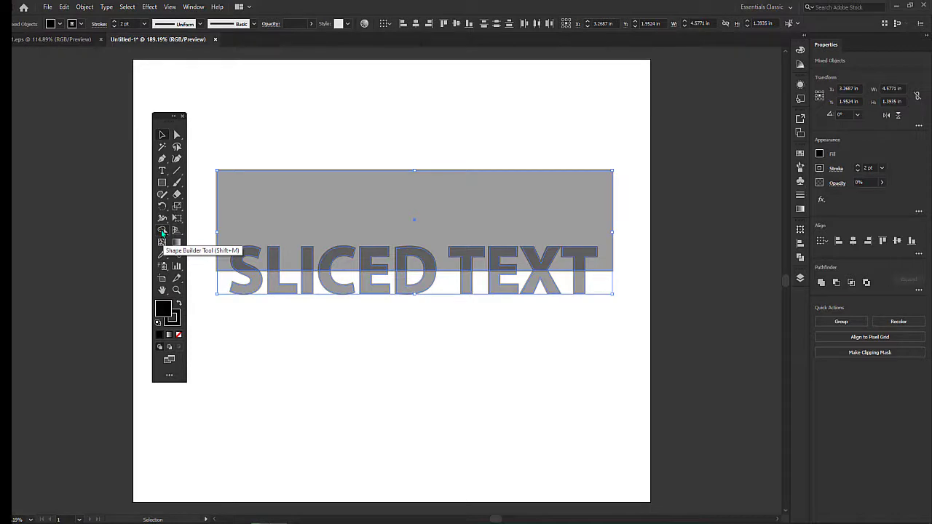
click(162, 232)
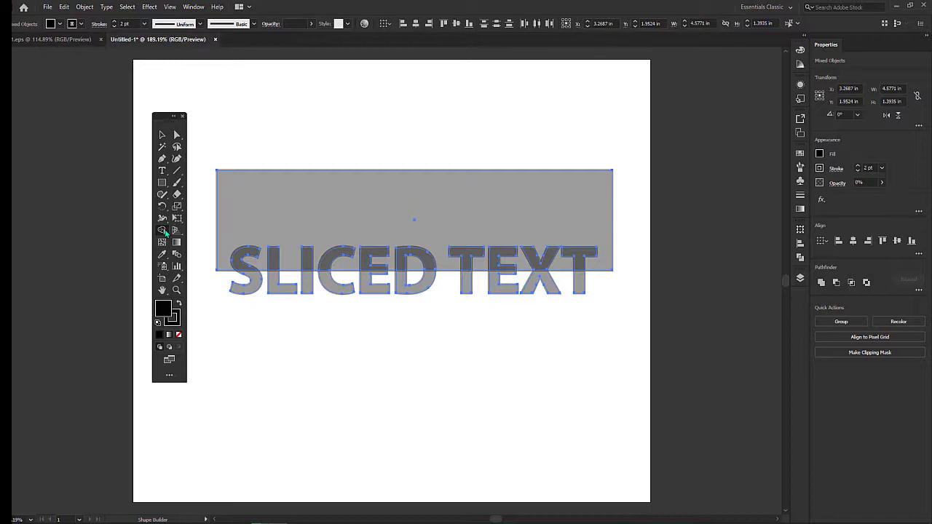
click(163, 231)
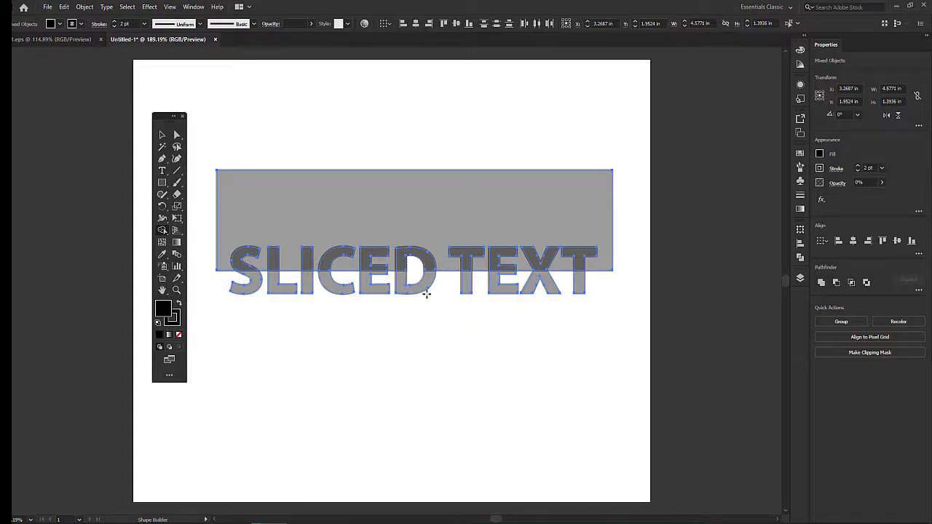
alt+click(449, 188)
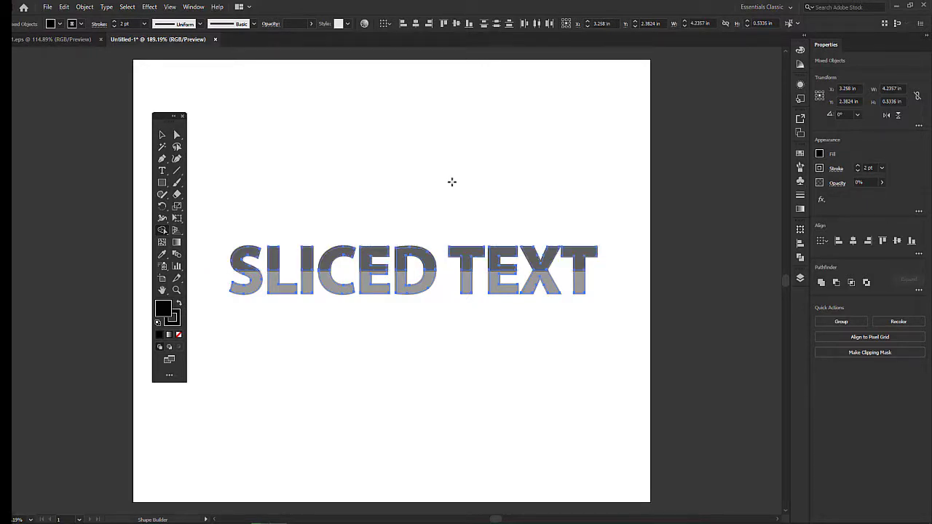
- Shift the whole split lettering very slightly to the right and deselect it
click(162, 136)
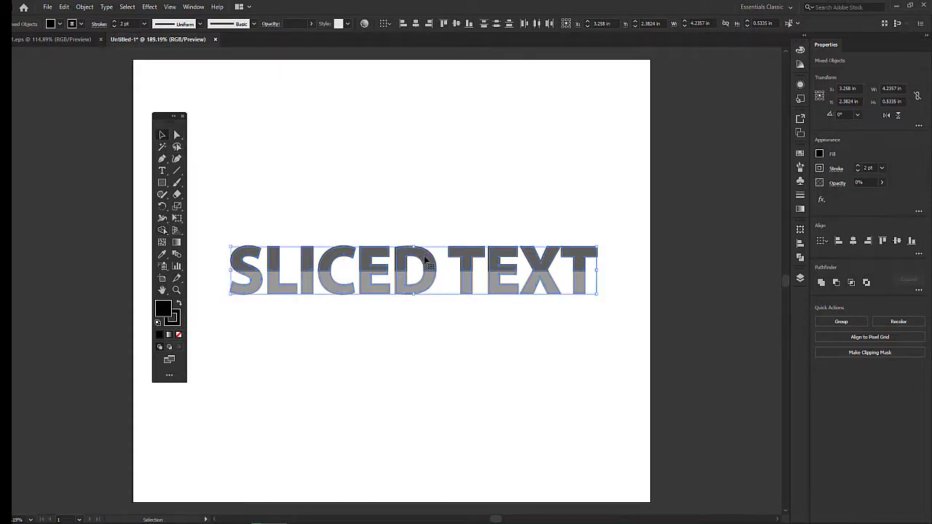
drag(426, 259, 402, 258)
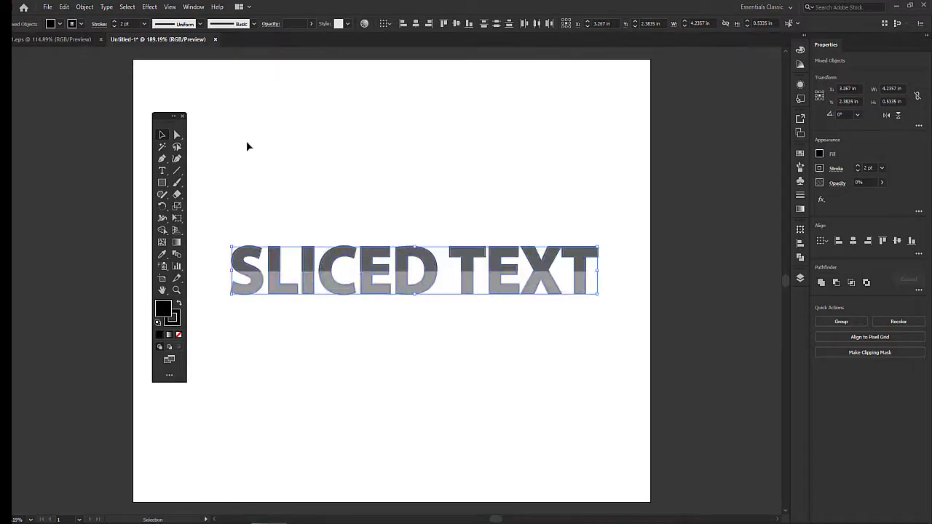
click(416, 239)
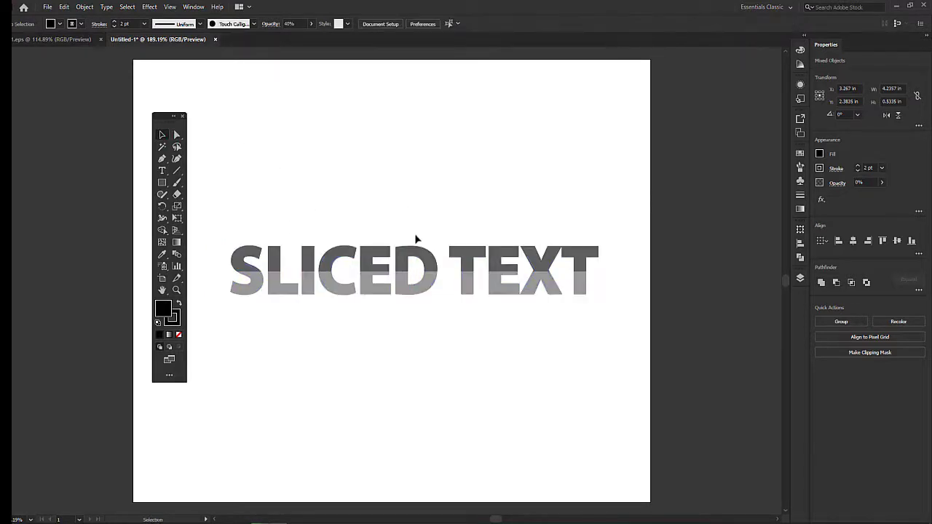
- Try to select only the upper halves of the SLICED TEXT letters, and deselect everything
click(418, 256)
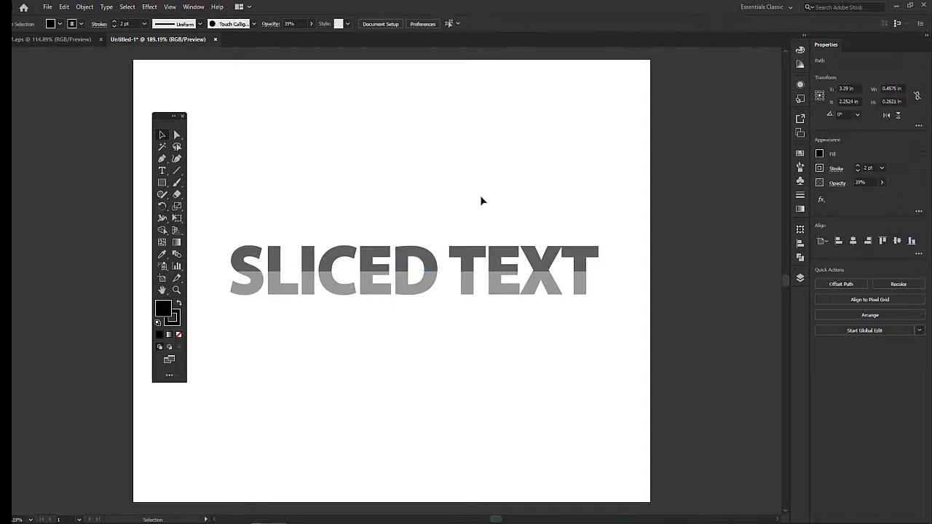
click(247, 240)
drag(225, 238, 599, 262)
click(393, 361)
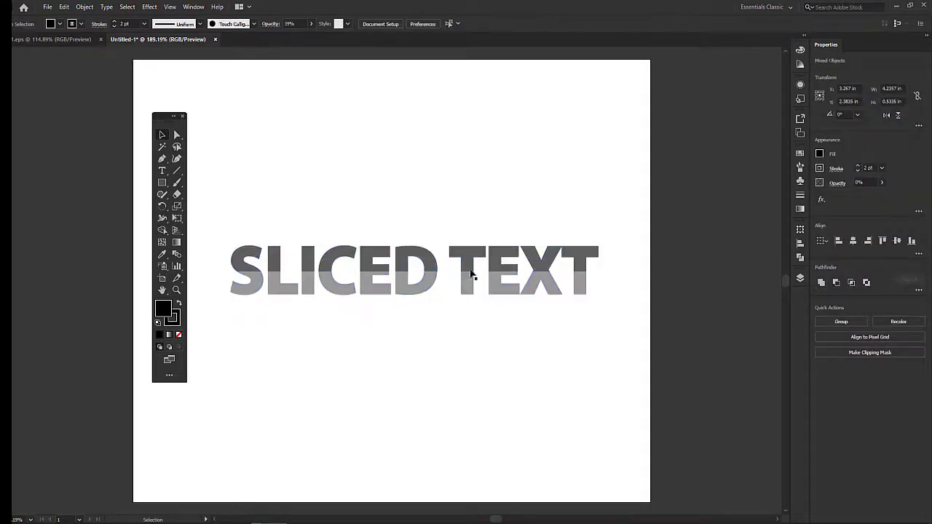
drag(599, 235, 585, 253)
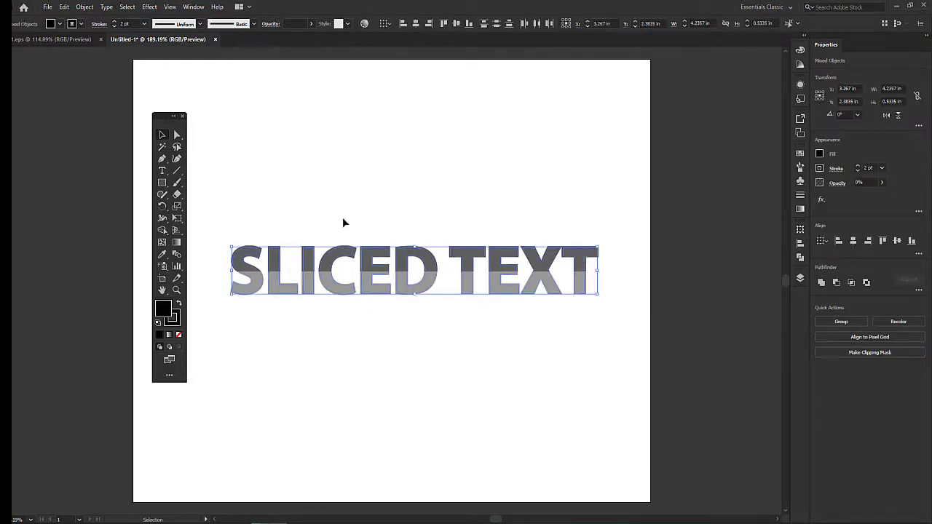
click(359, 255)
drag(359, 255, 397, 261)
click(410, 192)
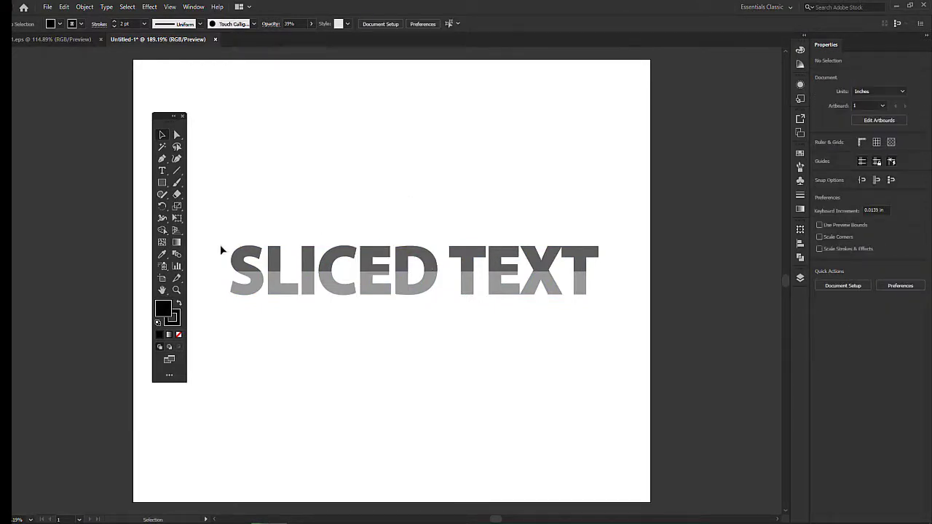
- Shift the whole split lettering about 0.04 in to the left and try to group its pieces
drag(220, 247, 617, 269)
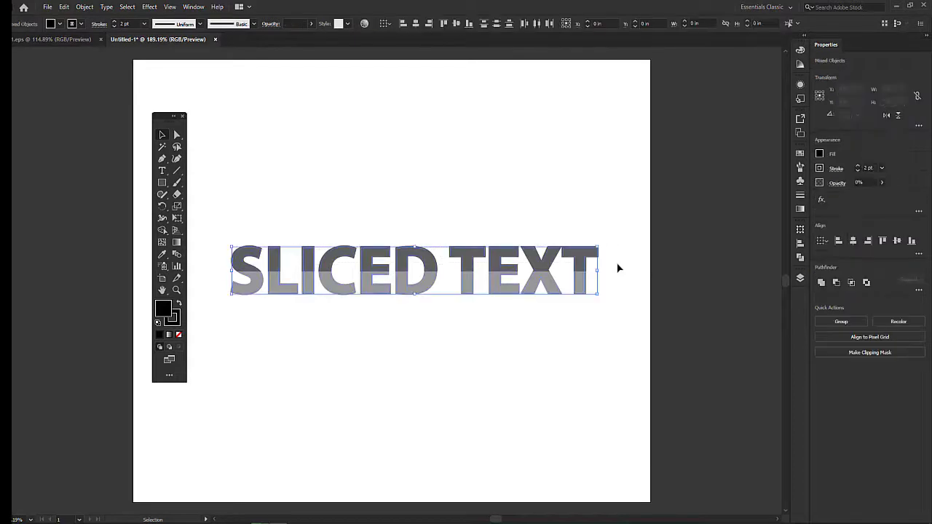
key(Left)
key(Left)
key(Left)
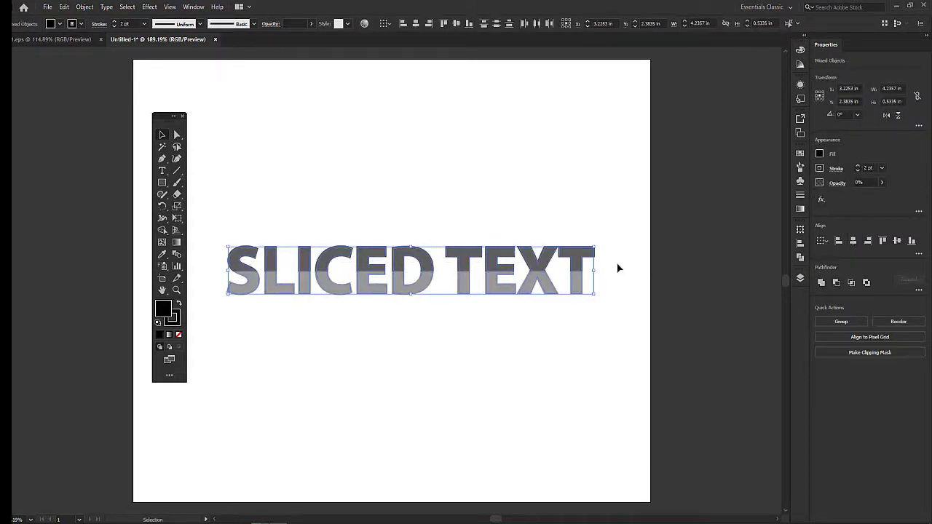
right_click(497, 253)
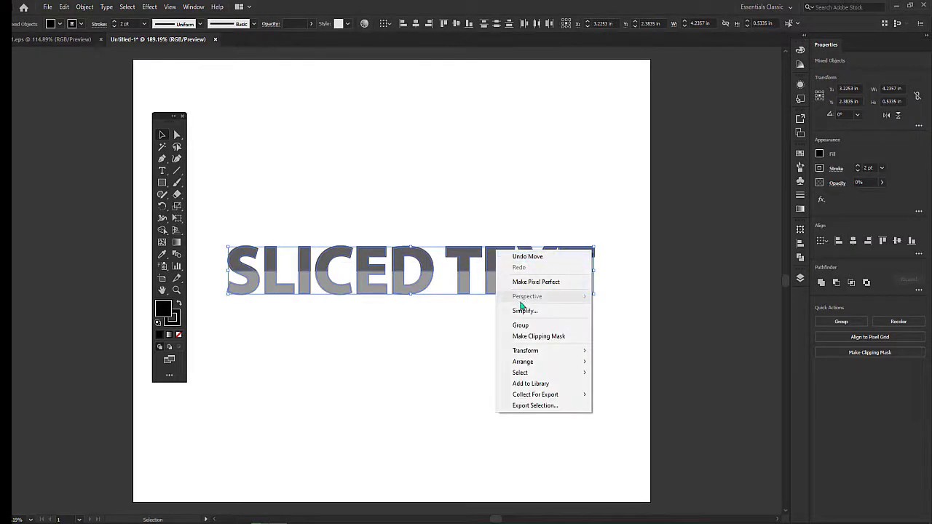
click(521, 326)
click(439, 339)
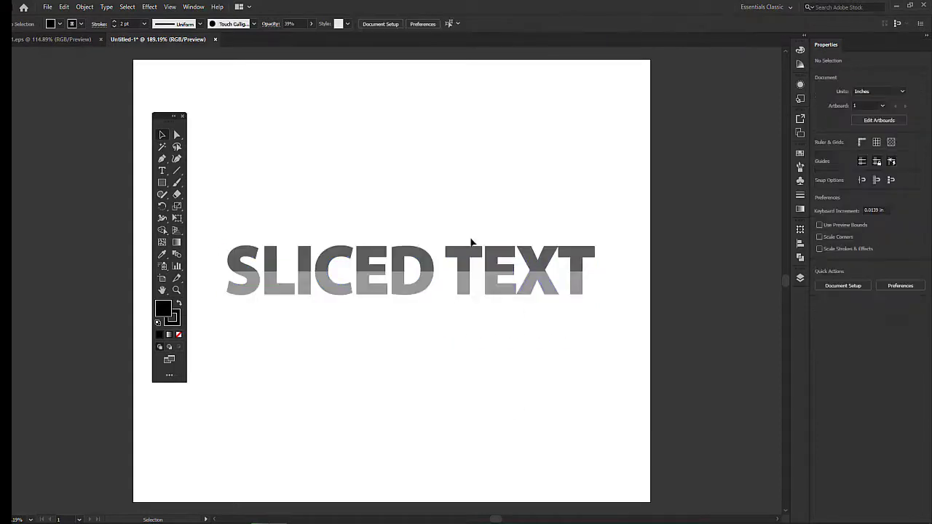
- Try moving the upper half of the first T in TEXT up and to the left, and undo the move
drag(459, 246, 443, 225)
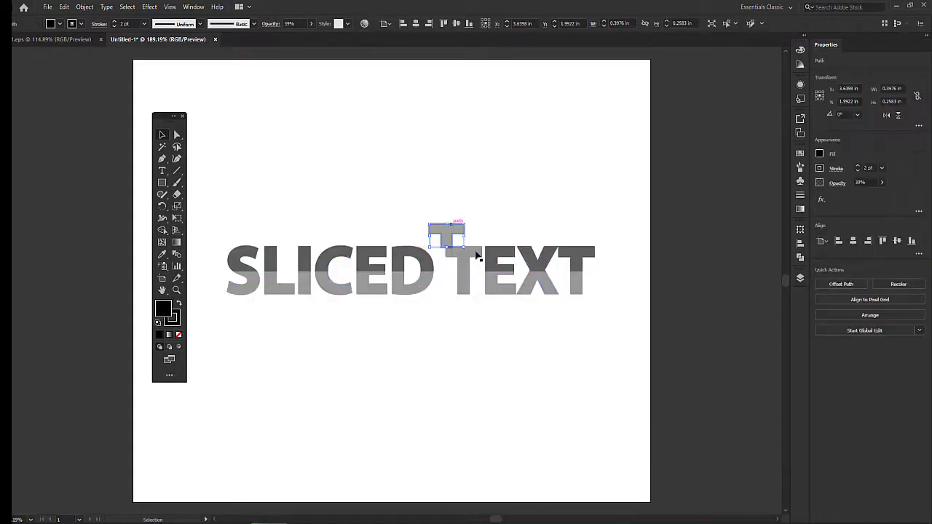
click(509, 214)
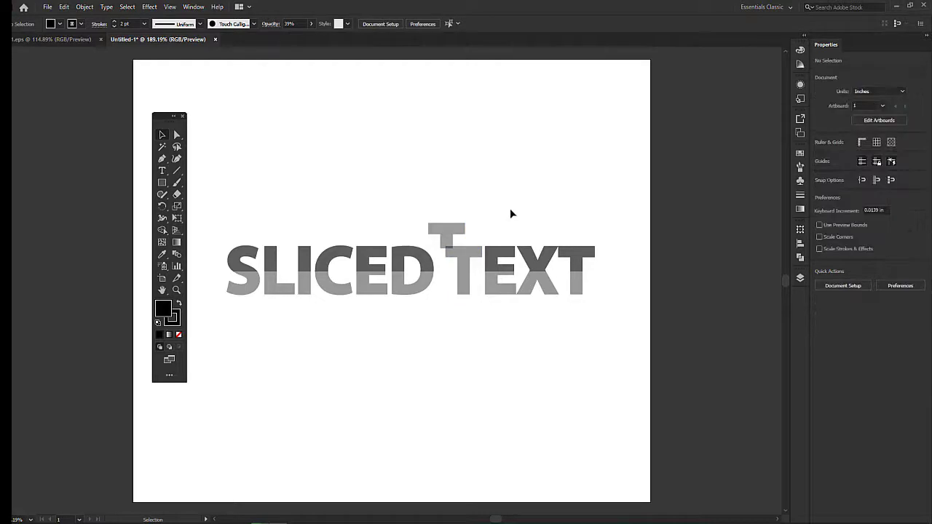
key(ctrl+z)
key(ctrl+z)
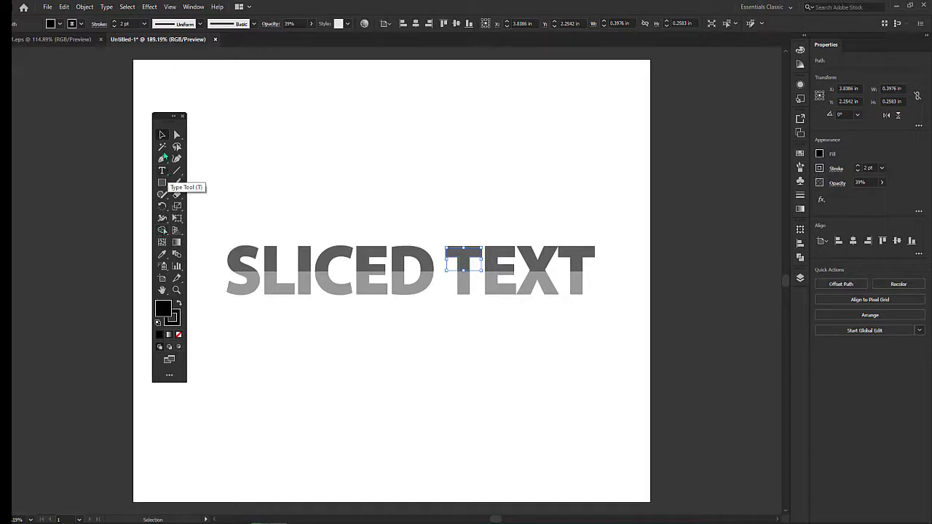
- Try the Shape Builder tool on the upper half of the first T in TEXT and select all the lettering
click(161, 231)
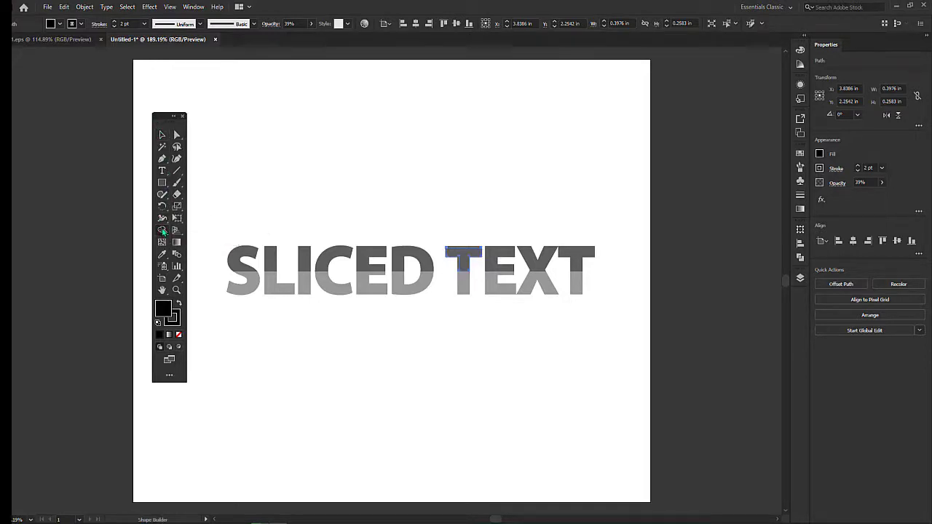
click(460, 252)
key(ctrl+a)
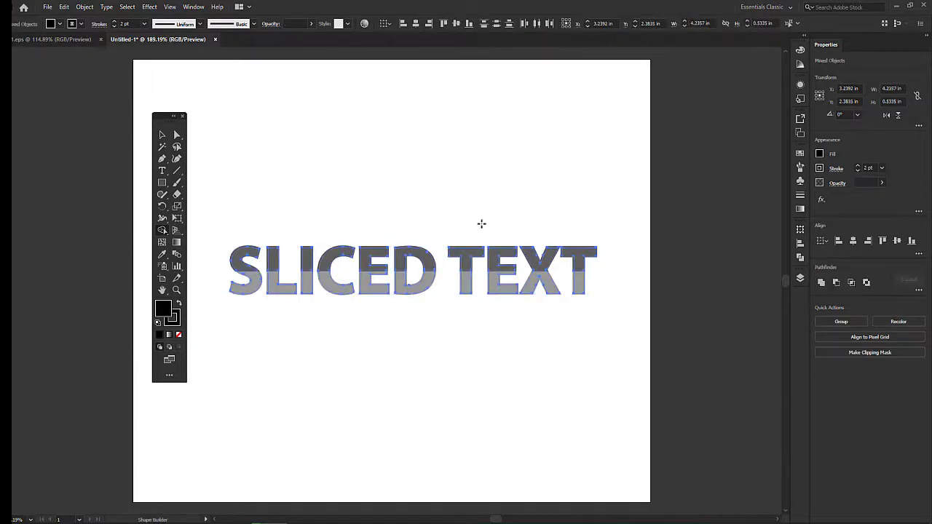
key(shift+Left)
- Undo back to the full rectangle overlapping the upper part of the lettering, before its outer area was removed
key(ctrl+z)
key(ctrl+z)
key(ctrl+z)
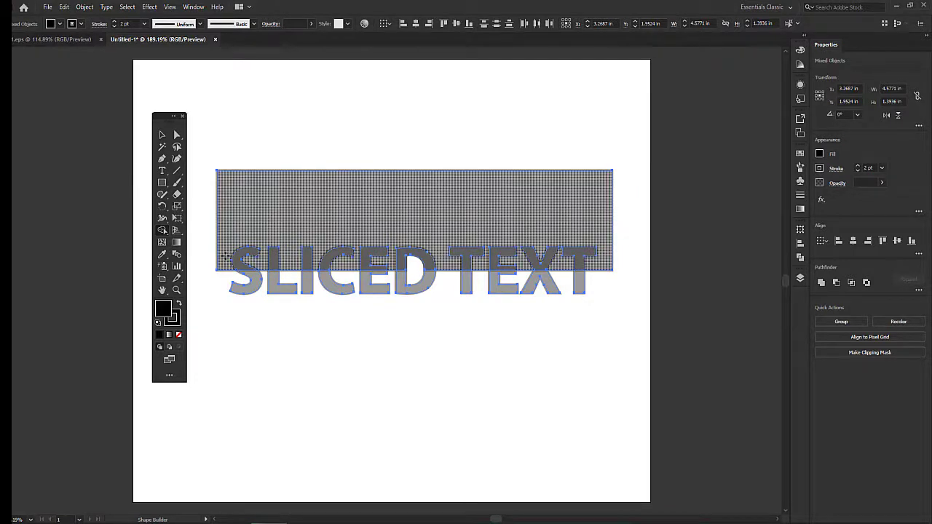
- Try merging the rectangle with the upper letter halves using the Shape Builder tool, and undo the merge
drag(227, 256, 604, 258)
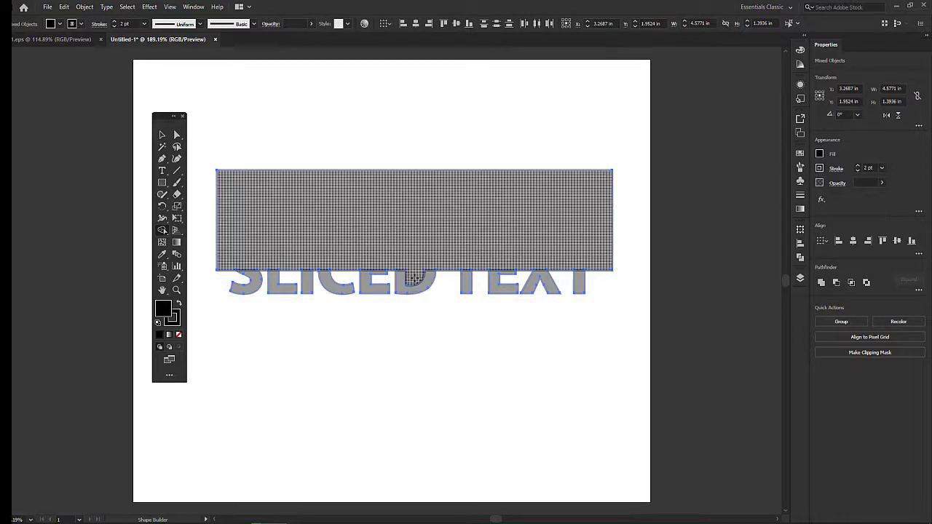
click(162, 135)
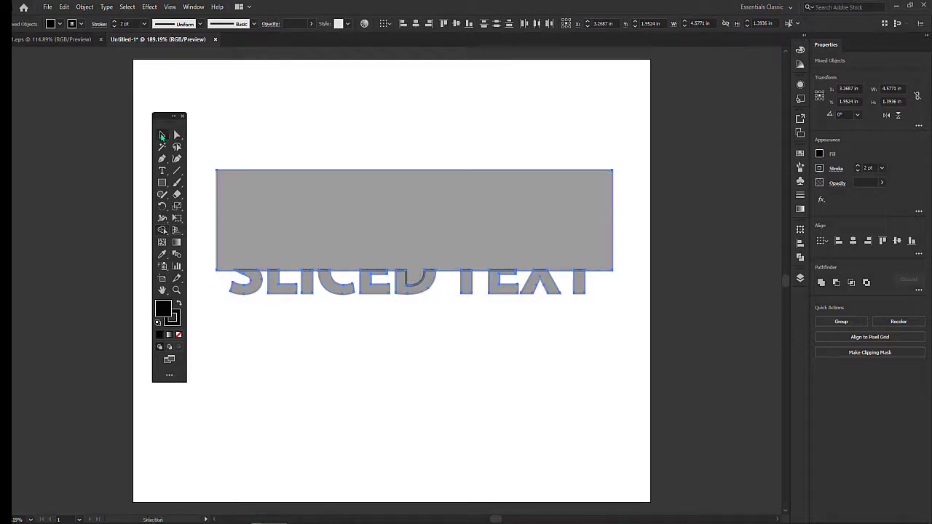
drag(443, 230, 436, 181)
key(ctrl+z)
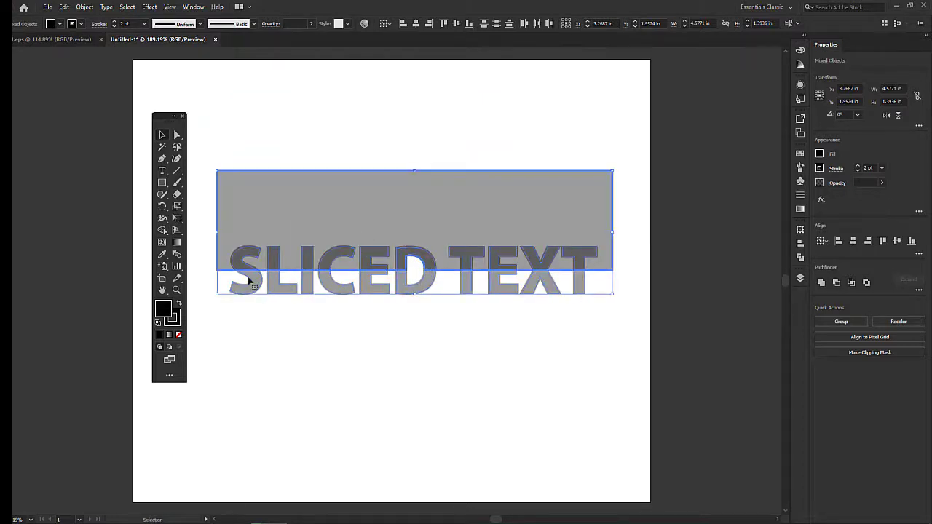
- Undo the opacity changes and the drawing of the rectangle, leaving only the outlined SLICED TEXT
key(ctrl+z)
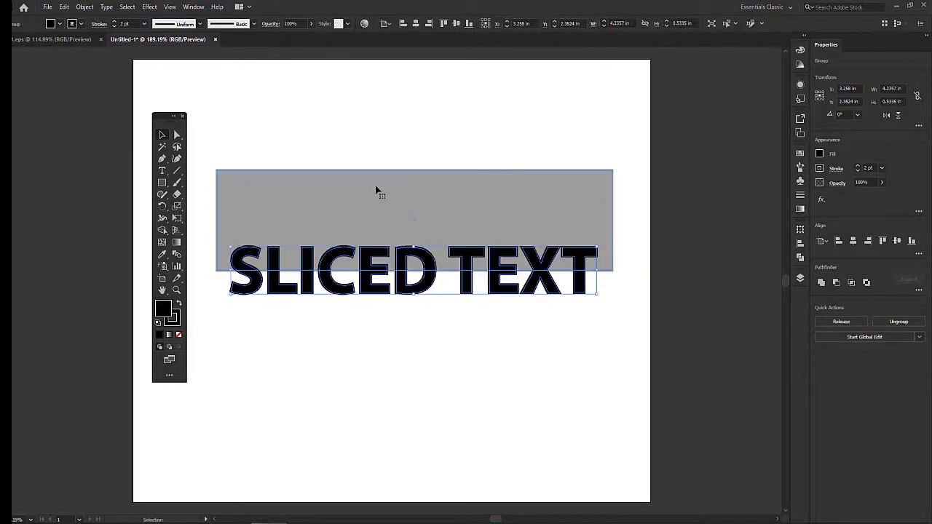
key(ctrl+z)
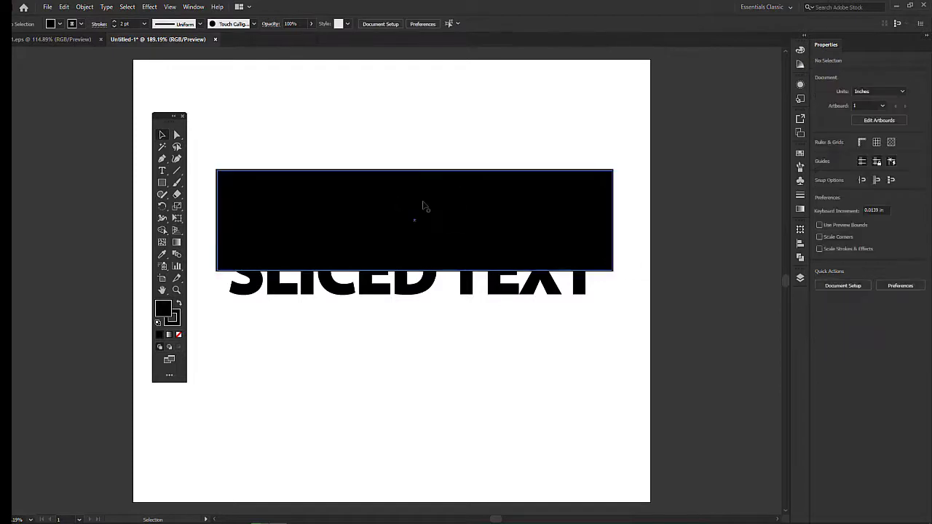
key(ctrl+z)
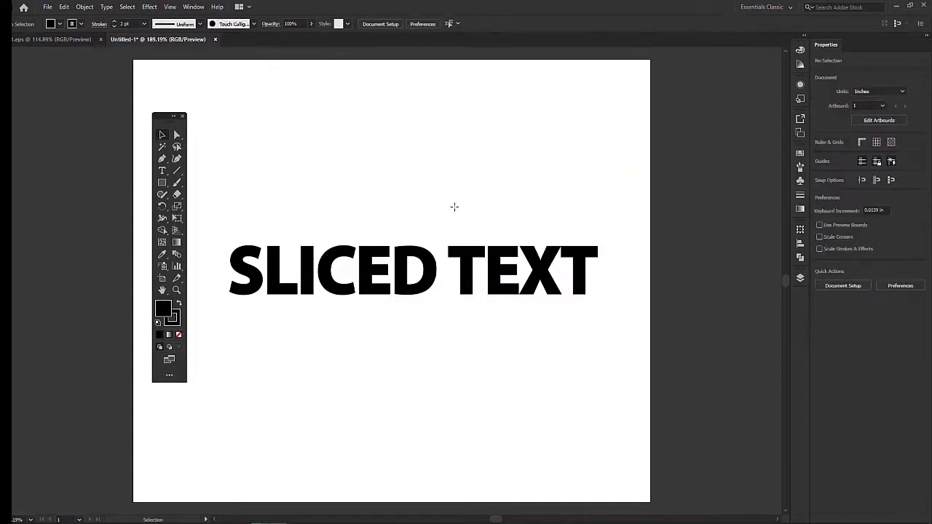
- Select the outlined lettering and examine its anchor points with the Direct Selection tool
click(342, 258)
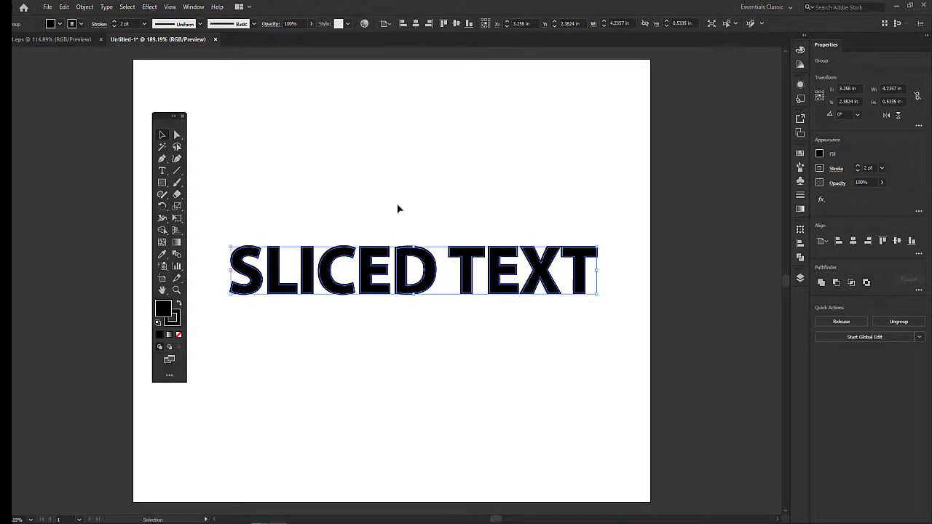
click(404, 185)
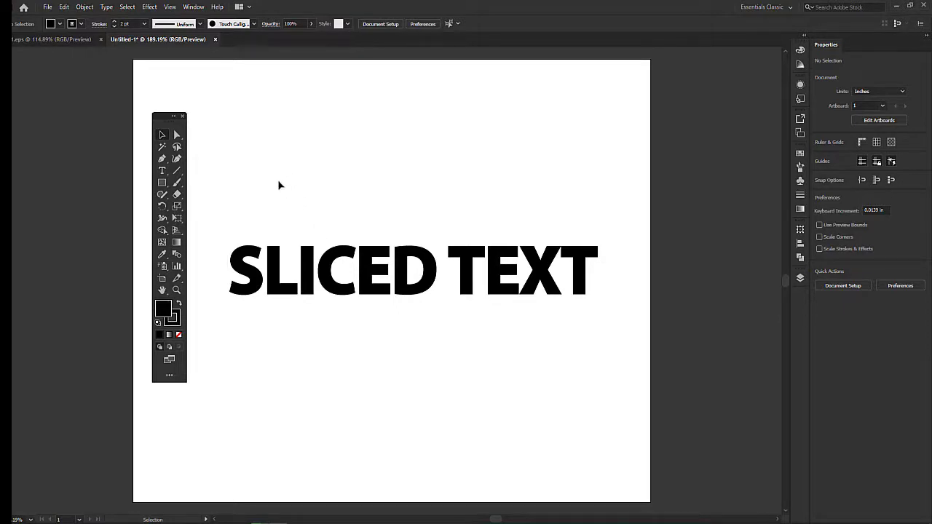
click(276, 255)
key(a)
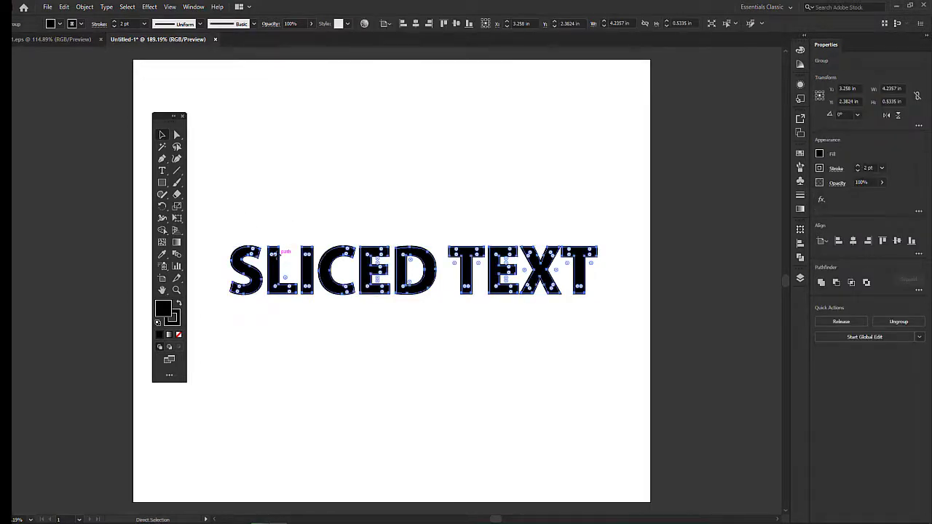
key(v)
key(a)
key(v)
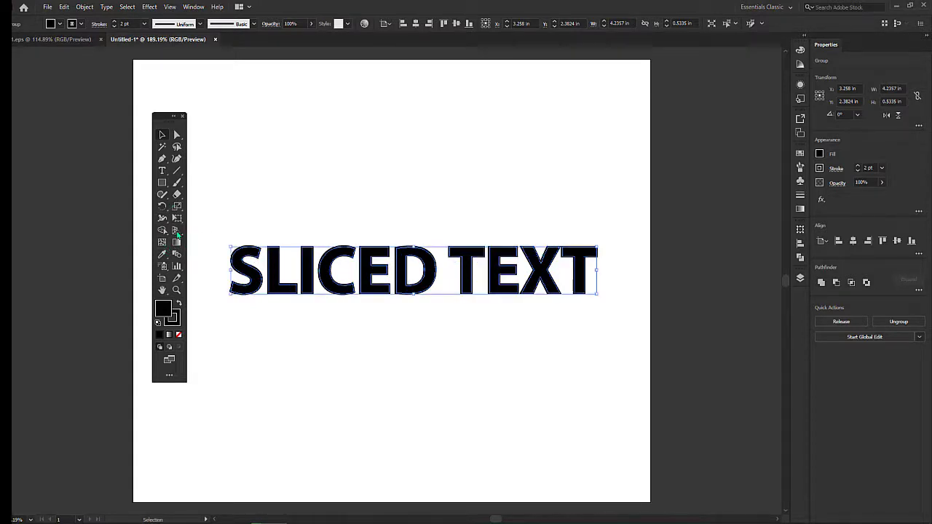
- Draw a rectangle about 4.5 by 0.71 in over the upper half of the lettering and reduce its opacity to 44%
click(161, 183)
key(ctrl+shift+a)
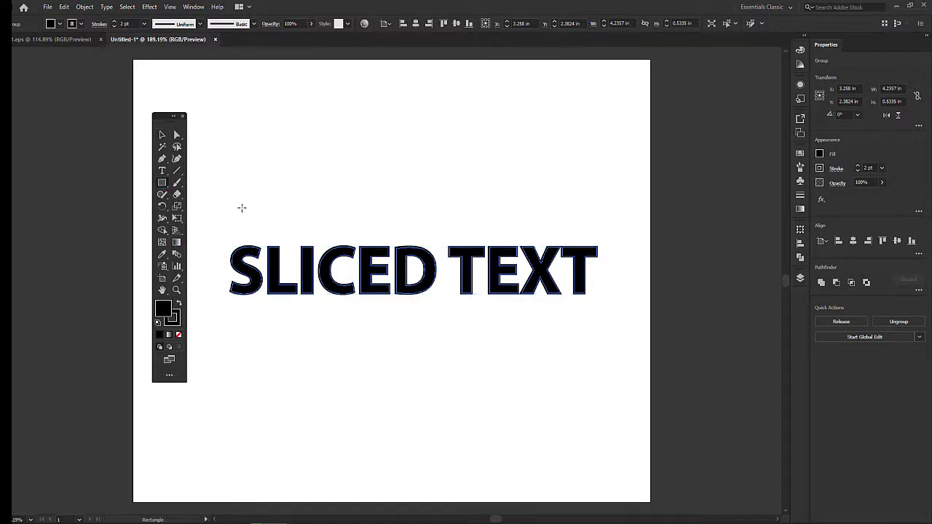
drag(219, 205, 608, 267)
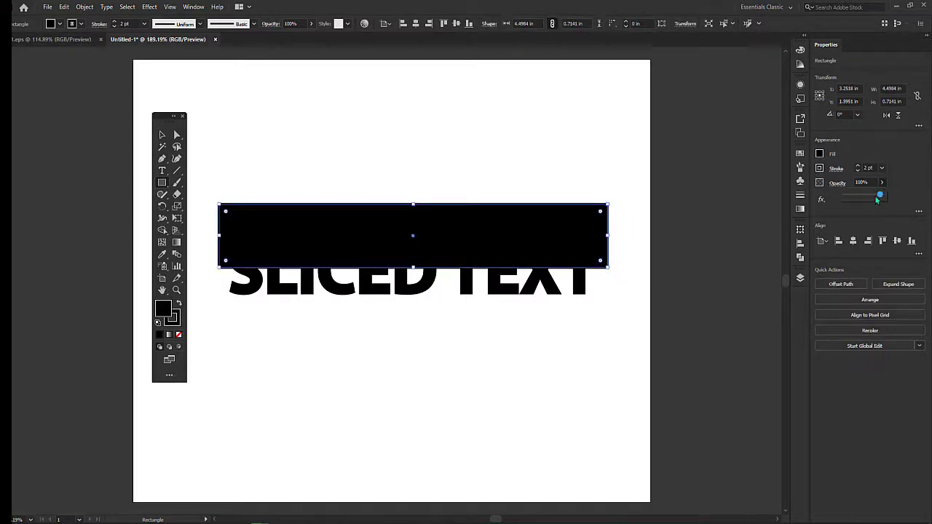
drag(868, 197, 860, 195)
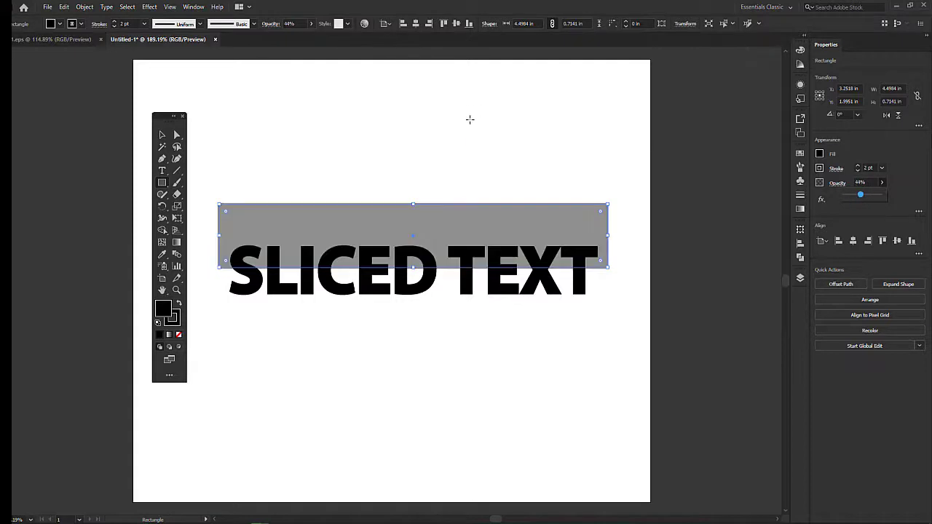
click(162, 134)
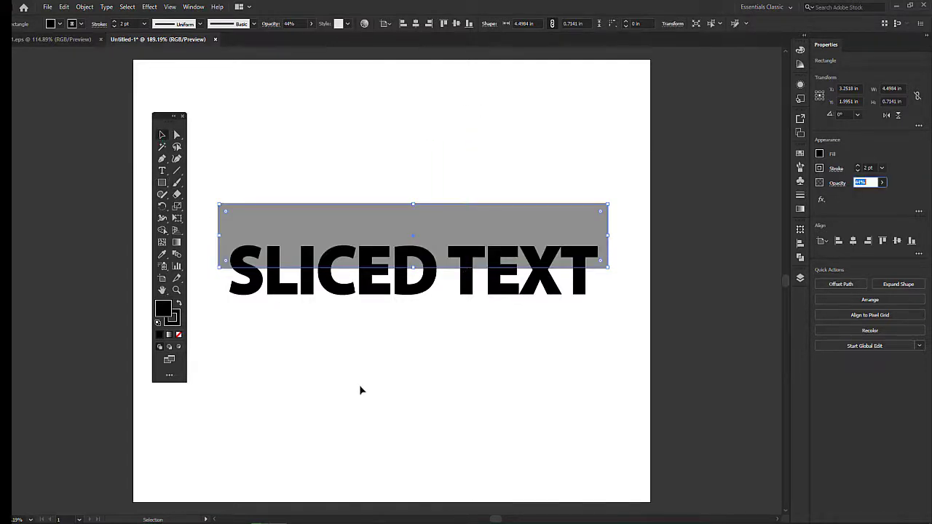
click(477, 329)
- Reduce the opacity of the outlined SLICED TEXT group to 46% and deselect it
click(495, 294)
key(ctrl+shift+o)
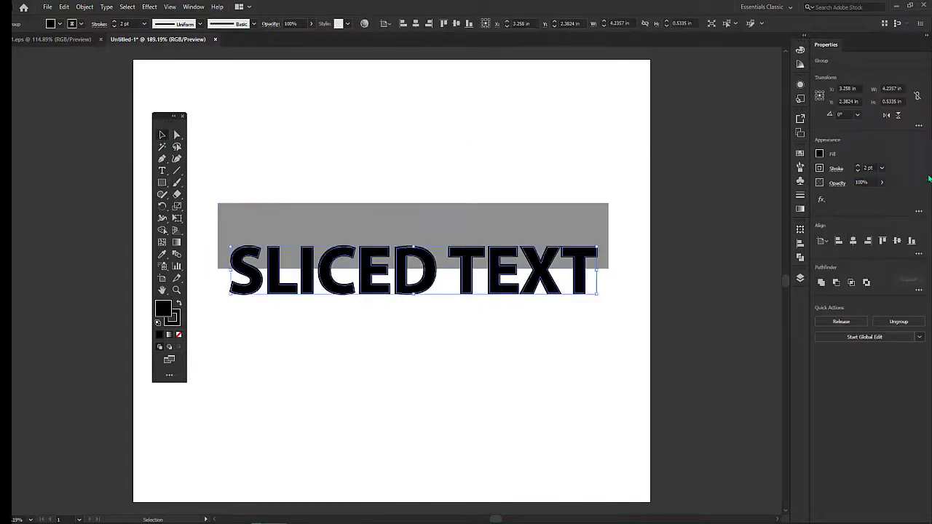
drag(880, 191, 861, 194)
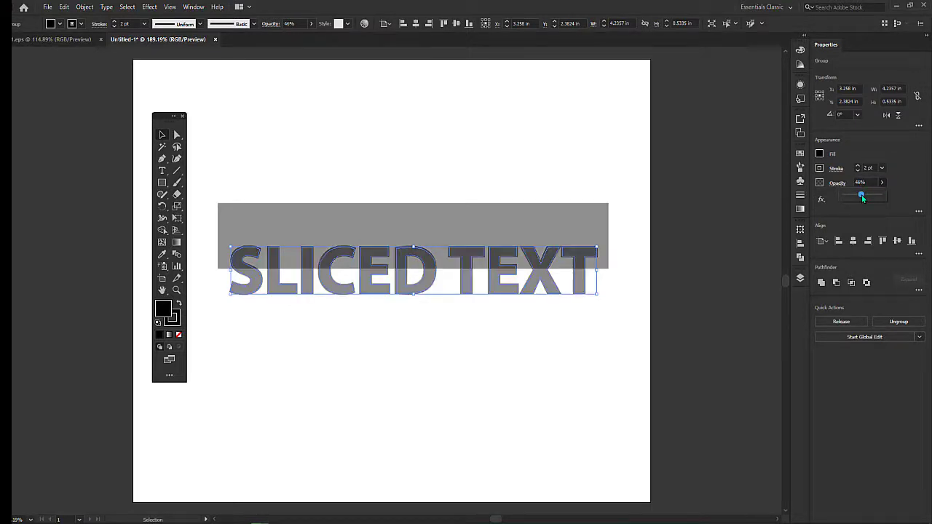
click(434, 328)
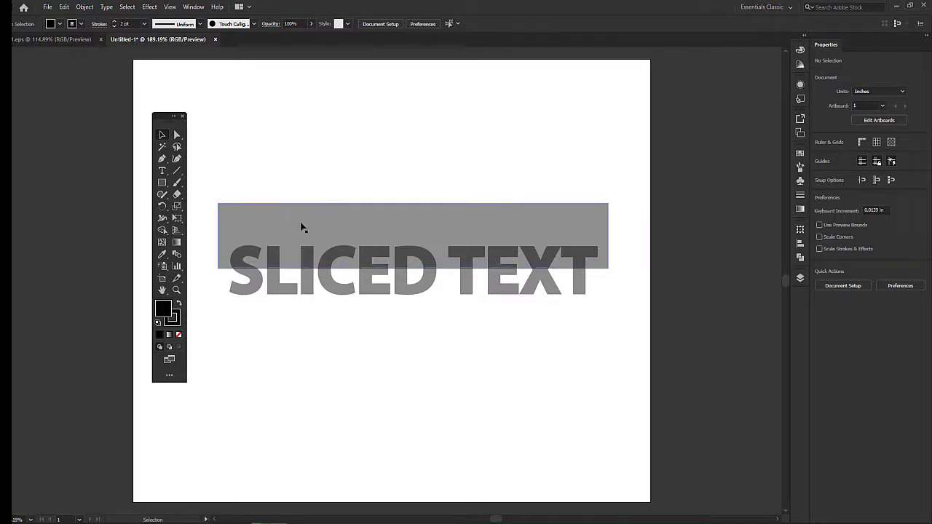
- Review the Shape Builder tool options, close them without changes, and return to the Selection tool
click(163, 231)
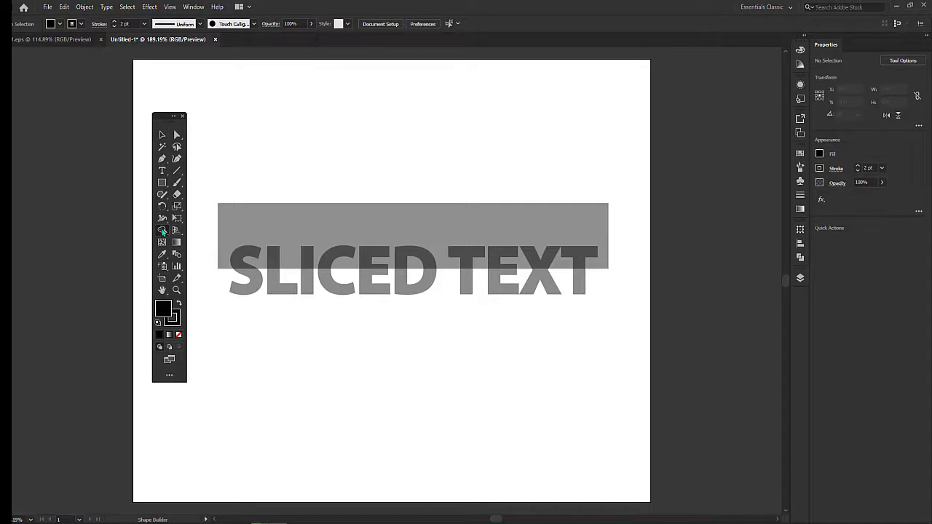
double_click(163, 232)
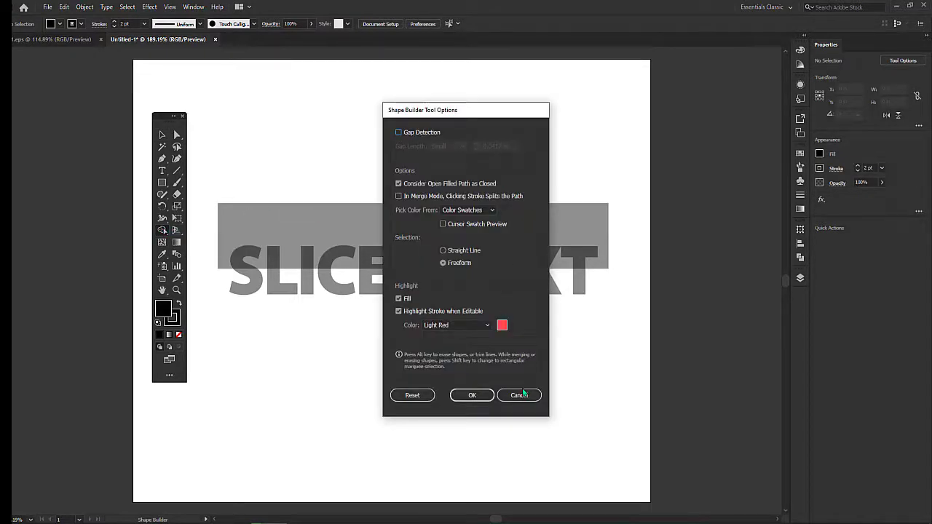
click(519, 395)
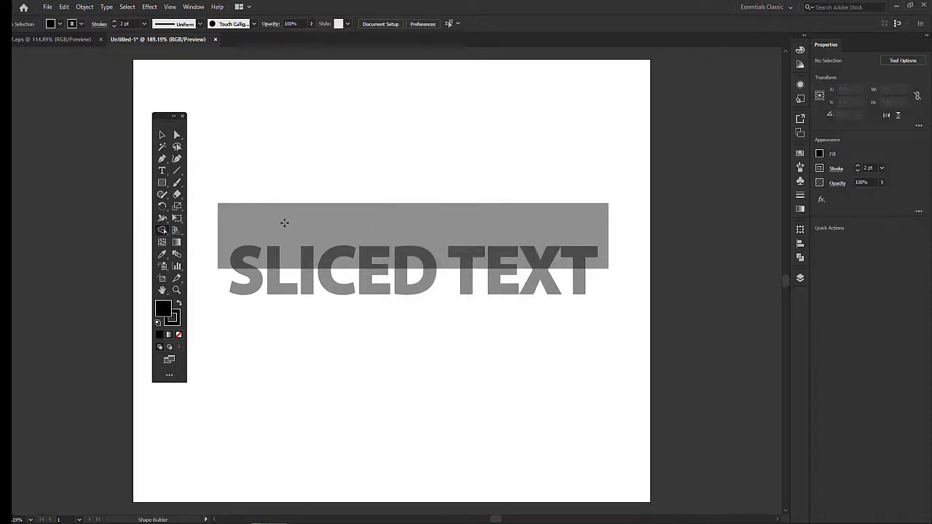
click(162, 135)
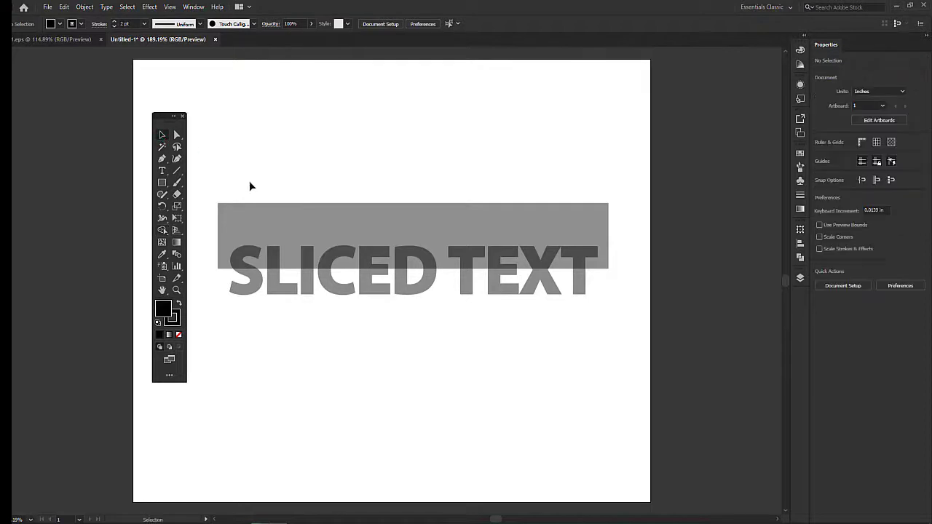
- Select the rectangle and lettering and use Shape Builder to remove the rectangle area outside the letters and merge the upper letter halves
drag(208, 192, 626, 320)
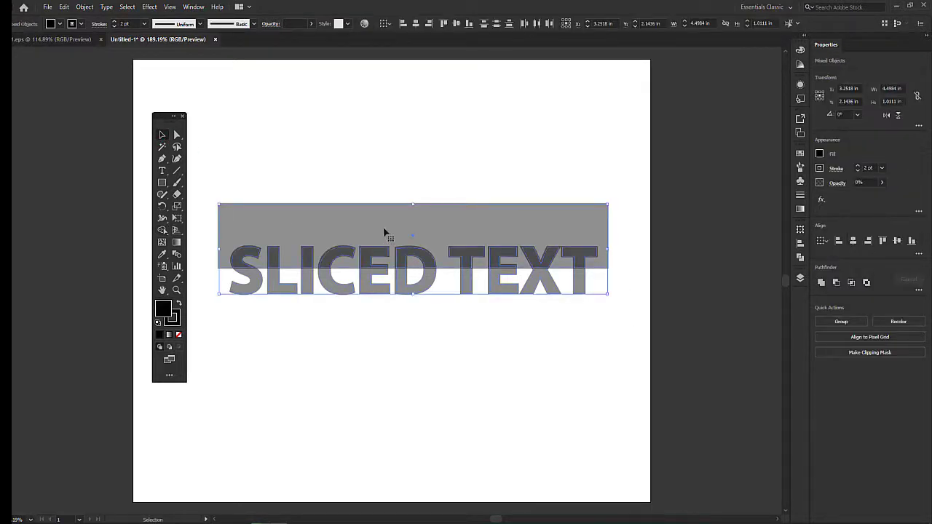
click(161, 231)
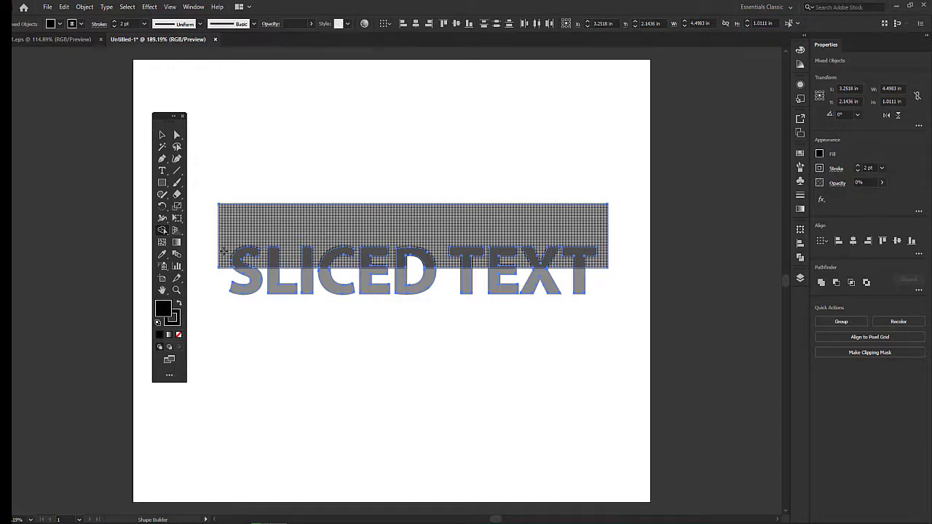
mouse_move(224, 251)
mouse_down()
mouse_move(333, 262)
mouse_move(591, 260)
mouse_up()
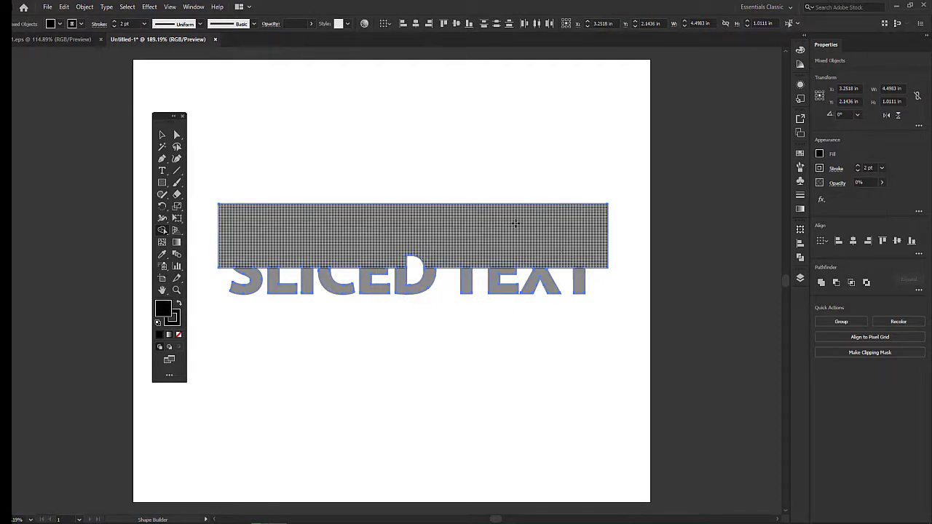
key(ctrl+z)
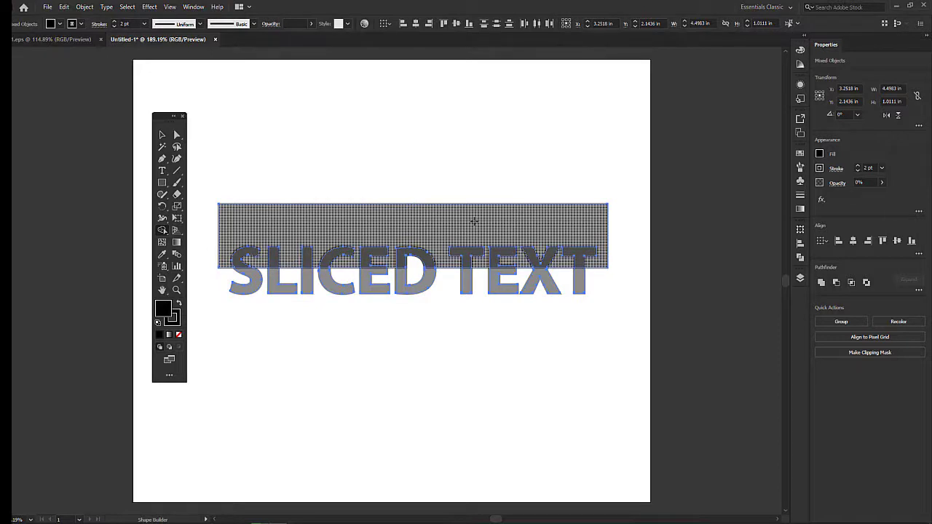
alt+click(435, 219)
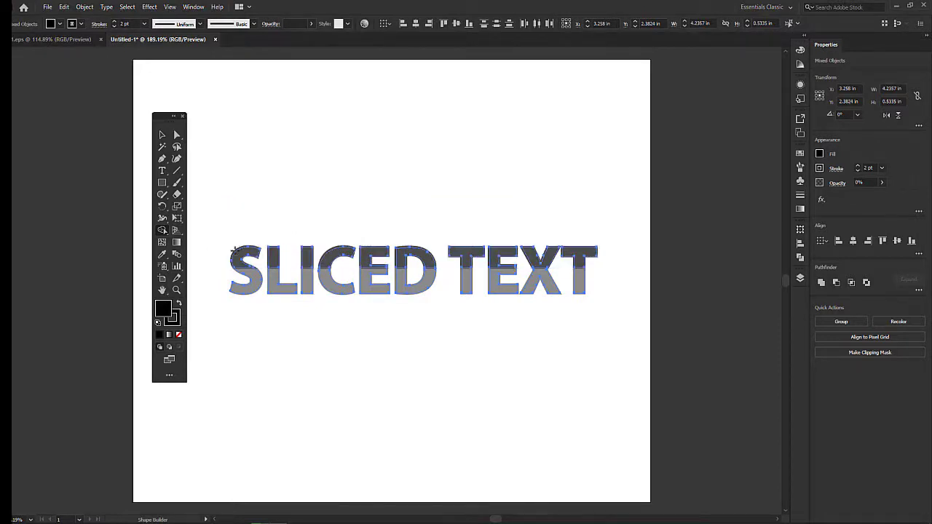
mouse_move(220, 255)
mouse_down()
mouse_move(358, 252)
mouse_move(416, 264)
mouse_move(600, 256)
mouse_move(643, 262)
mouse_move(643, 271)
mouse_up()
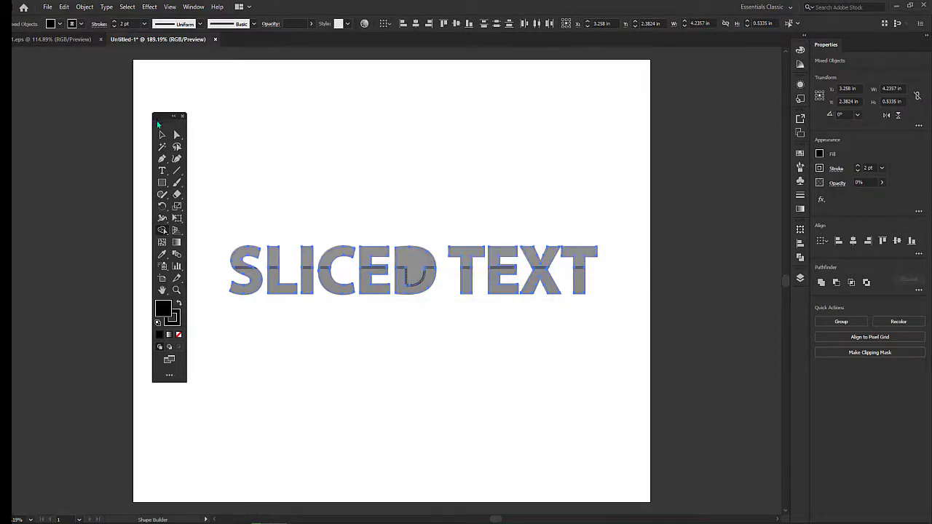
- Move the whole sliced lettering up into the upper part of the artboard and deselect it
click(162, 135)
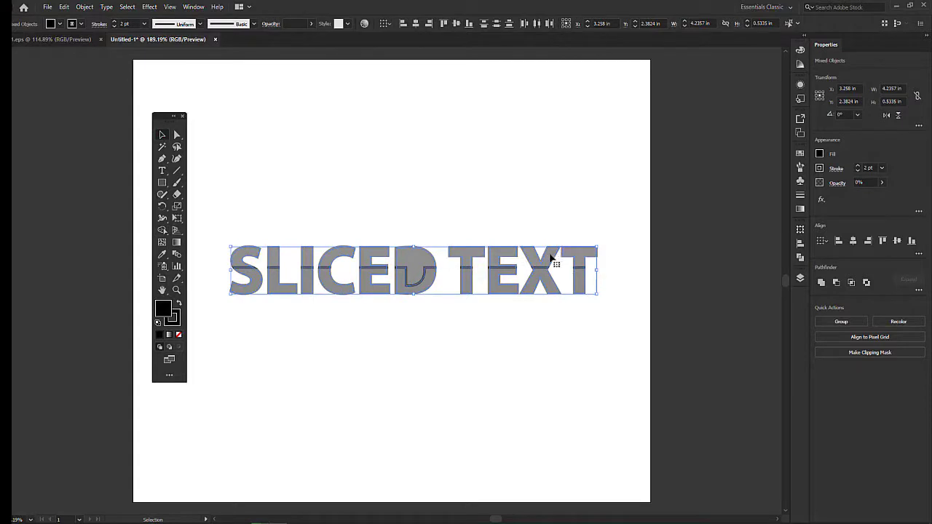
drag(551, 258, 512, 260)
key(ctrl+z)
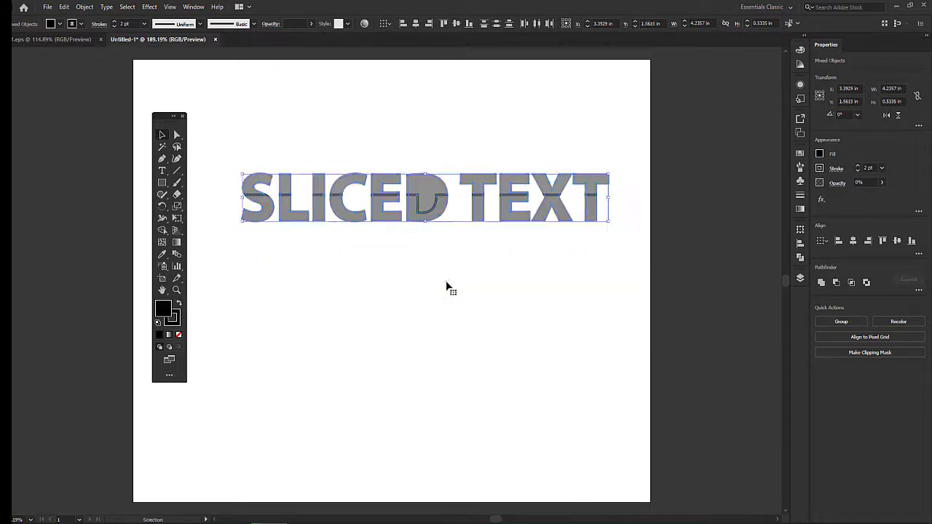
click(447, 285)
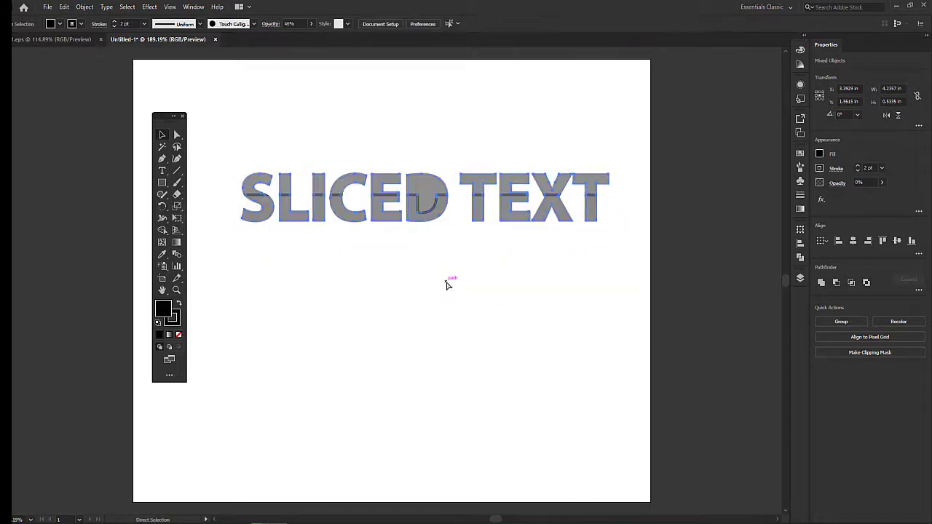
- Pull the lower letter halves down away from the upper ones, and move the upper halves down to just above them
click(476, 210)
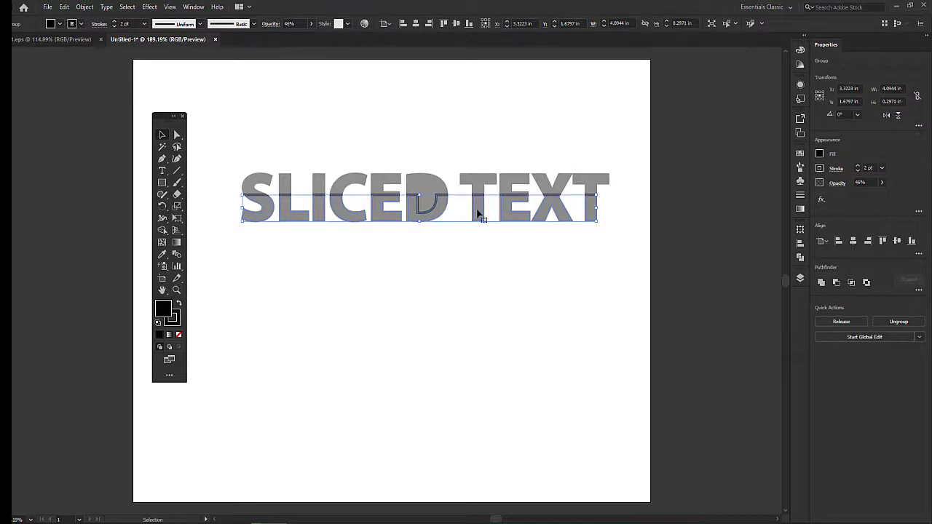
drag(478, 210, 471, 264)
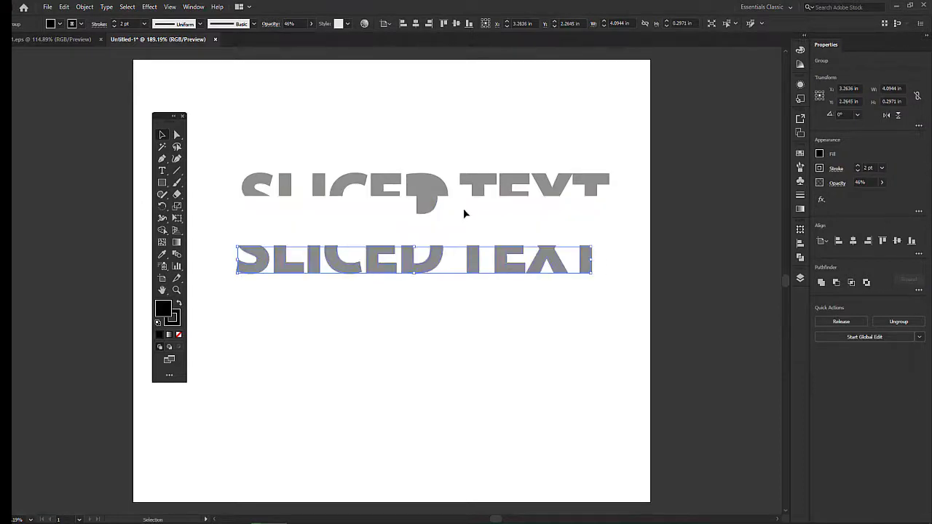
drag(247, 157, 621, 211)
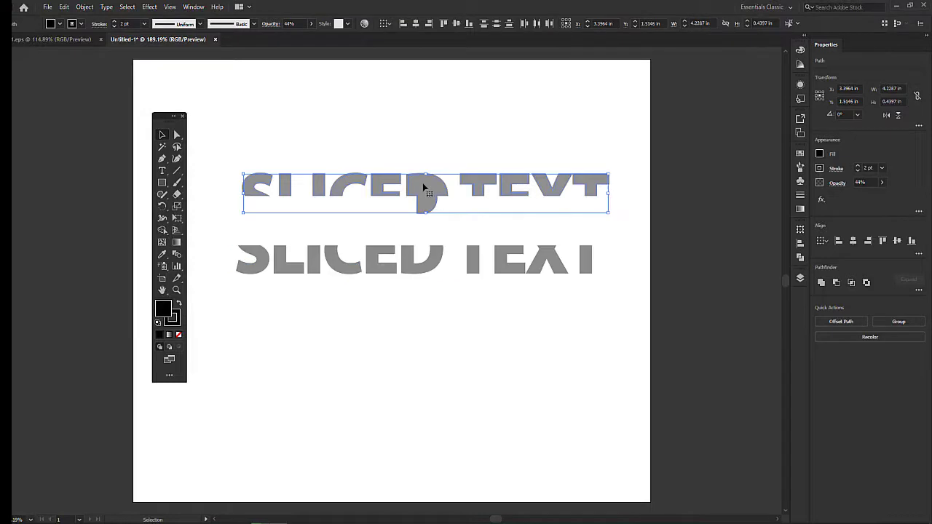
drag(423, 188, 422, 234)
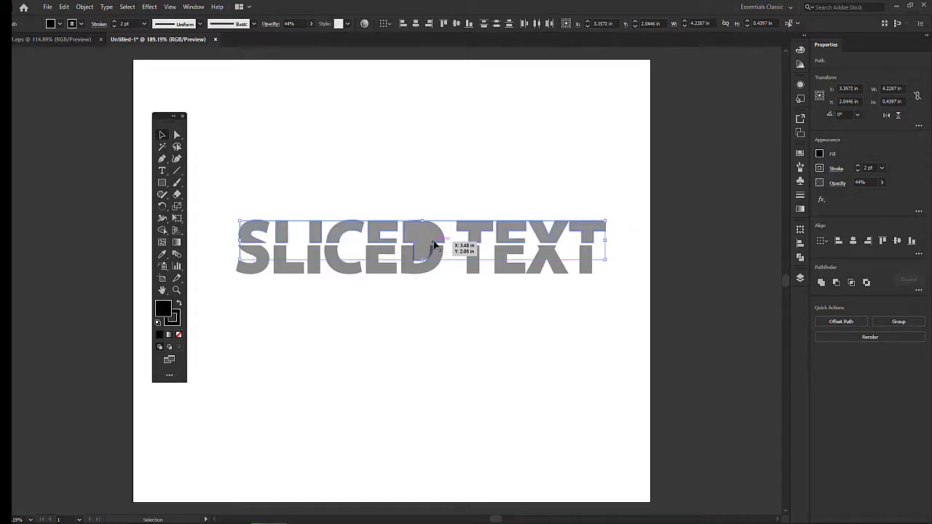
- Nudge the upper letter halves left and down against the lower halves, to about X 3.22 in and Y 2.07 in
key(Left)
key(Left)
key(Left)
key(Left)
key(Left)
key(Left)
key(Left)
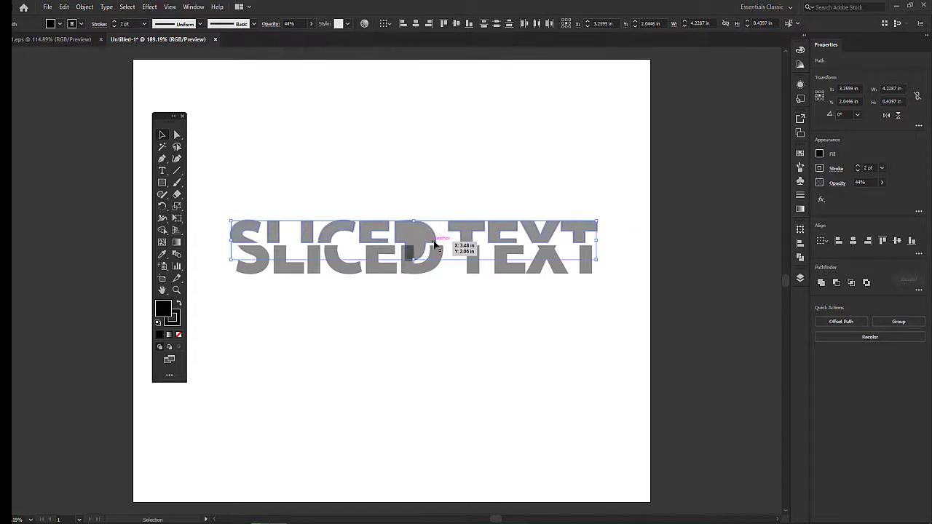
key(Left)
key(Left)
key(Down)
key(Down)
key(Left)
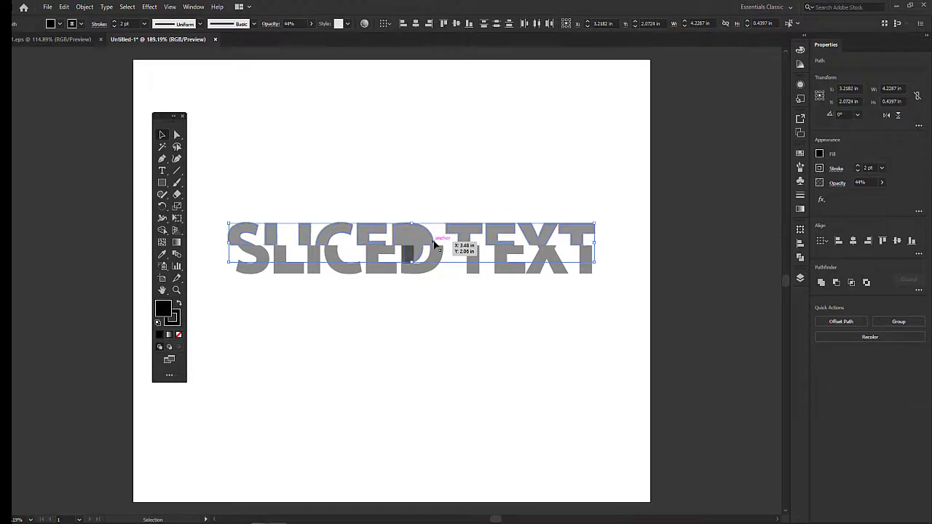
- Slide the upper letter halves back and forth horizontally to compare slice offsets, ending with them shifted left of the lower halves
key(Right)
key(Right)
key(Right)
key(Right)
key(Right)
key(Right)
key(Right)
key(Right)
key(Right)
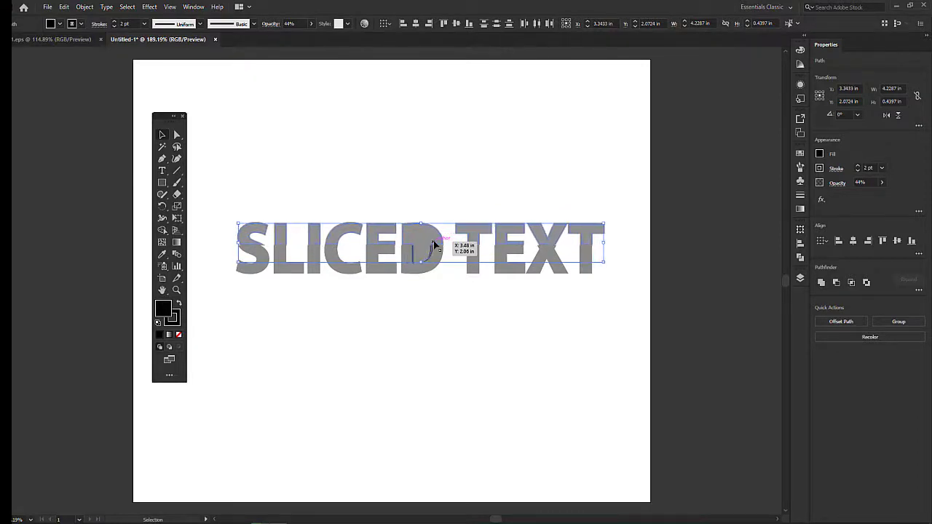
key(Right)
key(Right)
key(Right)
key(Left)
key(Left)
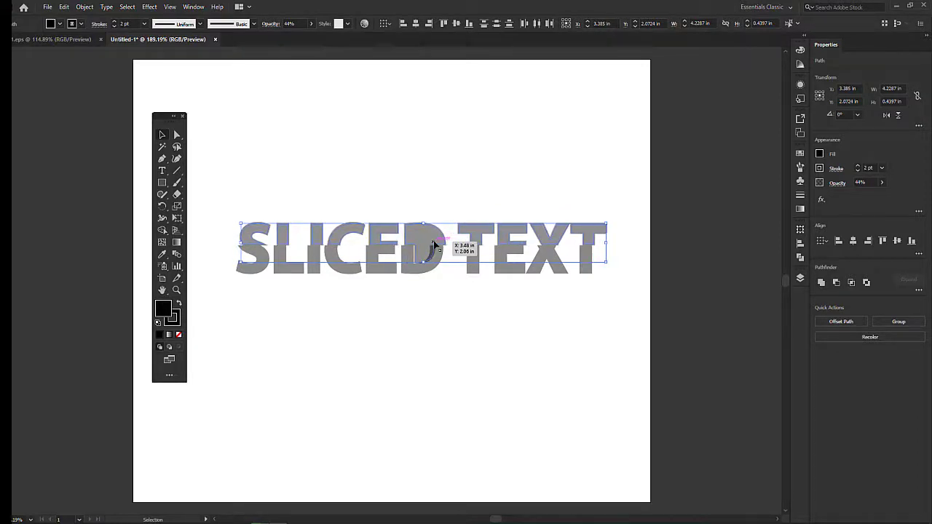
key(Right)
key(Right)
key(Right)
key(Right)
key(Right)
key(Right)
key(Right)
key(Right)
key(Right)
key(Left)
key(Left)
key(Left)
key(Left)
key(Left)
key(Left)
key(Left)
key(Left)
key(Left)
key(Left)
key(Left)
key(Left)
key(Left)
key(Left)
key(Left)
key(Left)
key(Left)
key(Left)
key(Left)
key(Left)
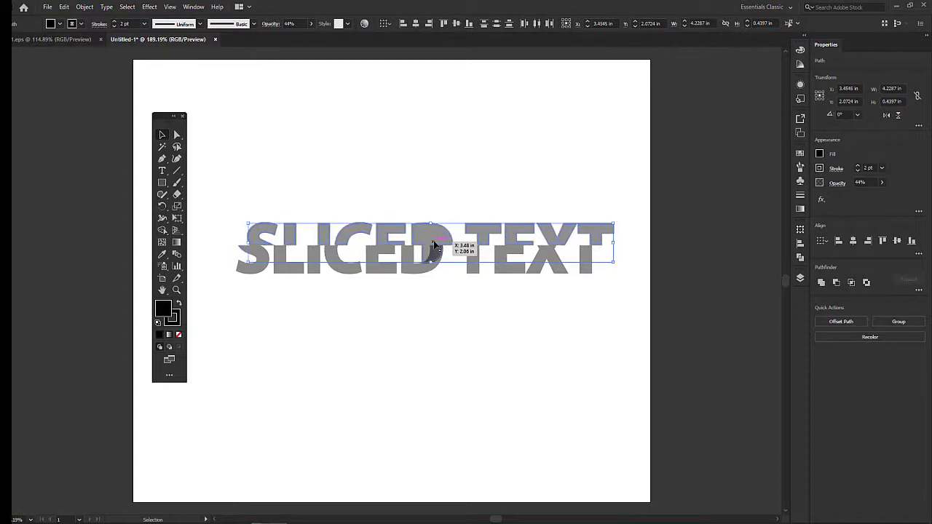
key(Left)
key(Left)
key(Left)
key(Left)
key(Left)
key(Left)
key(Left)
key(Left)
key(Left)
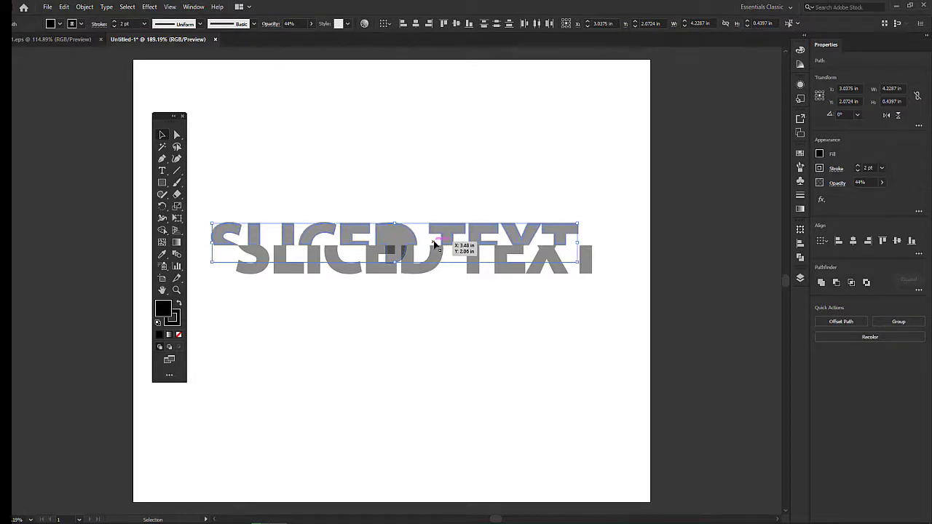
key(Right)
key(Right)
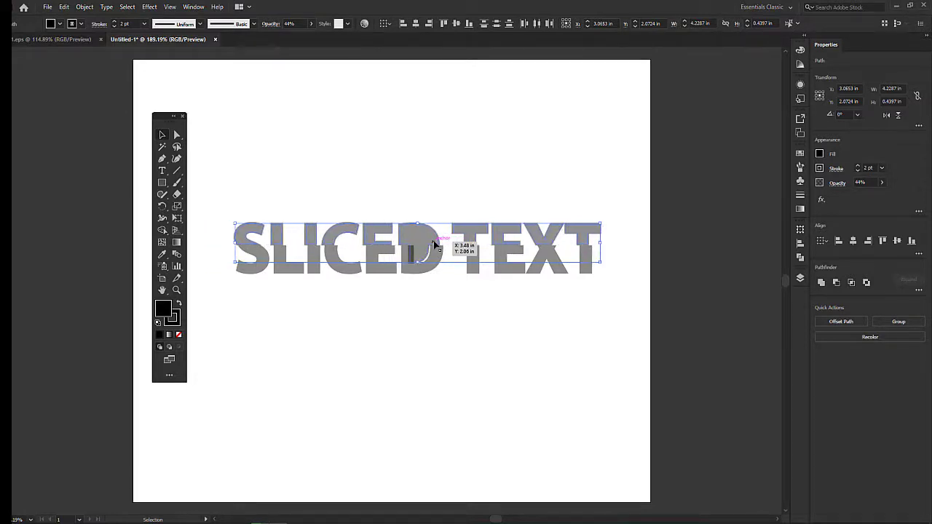
key(Right)
key(Right)
key(Right)
key(Right)
key(Right)
key(Right)
key(Right)
key(Right)
key(Right)
key(Right)
key(Right)
key(Right)
key(Right)
key(Right)
key(Right)
key(Right)
key(Right)
key(Right)
key(Right)
key(Right)
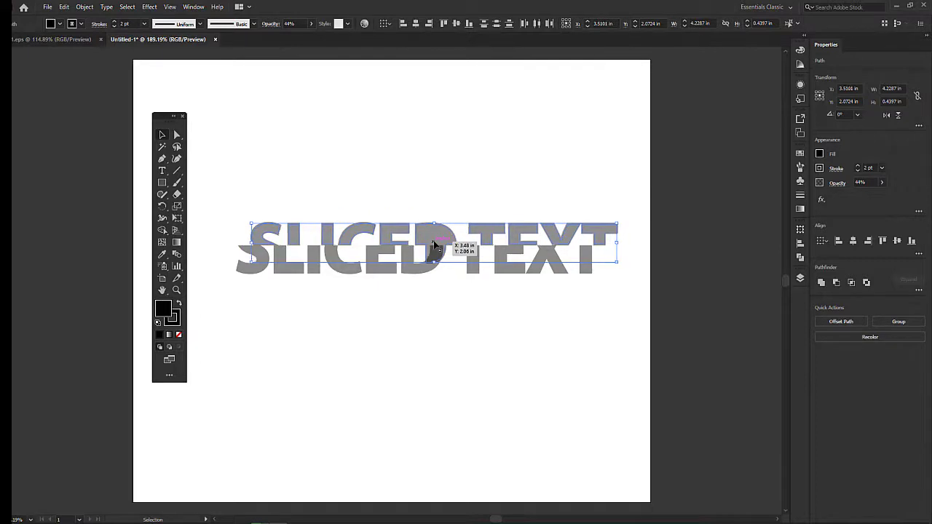
key(Left)
key(Left)
key(Left)
key(Left)
key(Left)
key(Left)
key(Left)
key(Left)
key(Left)
key(Left)
key(Left)
key(Left)
key(Left)
key(Left)
key(Left)
key(Left)
key(Left)
key(Left)
key(Left)
key(Left)
key(Left)
key(Left)
key(Left)
key(Left)
key(Left)
key(Left)
key(Left)
key(Left)
key(Left)
key(Left)
key(Left)
key(Left)
key(Left)
key(Left)
key(Left)
key(Left)
key(Left)
key(Left)
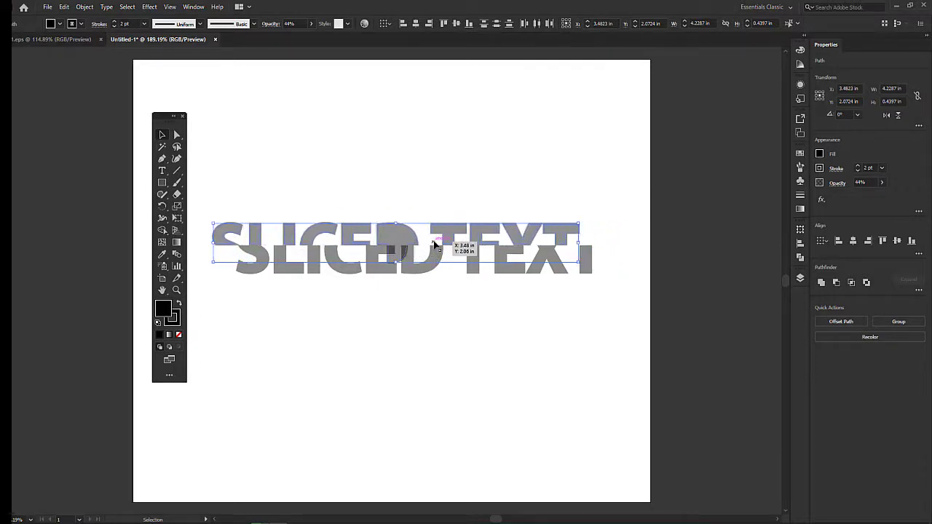
- Slide the upper letter halves right past the lower halves and back left, to about X 3.29 in
key(Right)
key(Right)
key(Right)
key(Right)
key(Right)
key(Right)
key(Right)
key(Right)
key(Right)
key(Right)
key(Right)
key(Right)
key(Right)
key(Right)
key(Right)
key(Right)
key(Right)
key(Right)
key(Right)
key(Right)
key(Right)
key(Right)
key(Right)
key(Right)
key(Right)
key(Right)
key(Right)
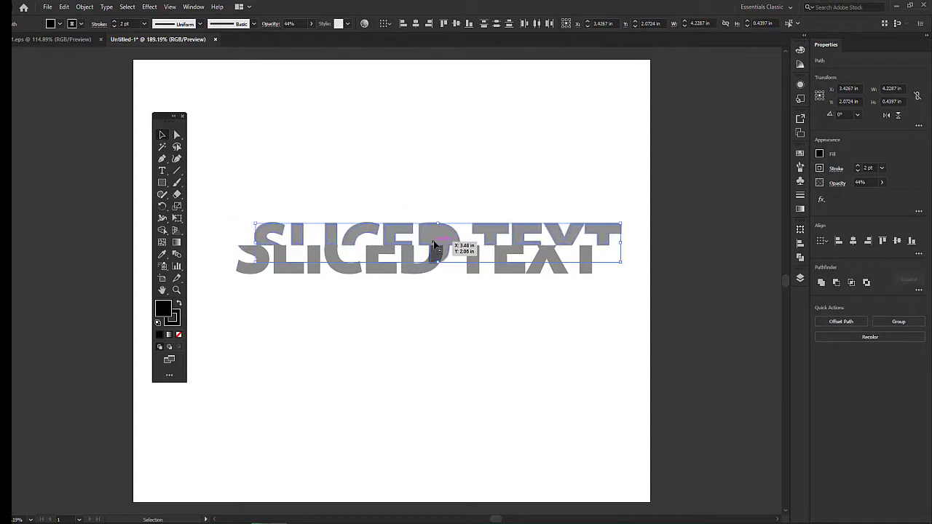
key(Left)
key(Left)
key(Left)
key(Left)
key(Left)
key(Left)
key(Left)
key(Left)
key(Left)
key(Left)
key(Left)
key(Left)
key(Left)
key(Left)
key(Left)
key(Left)
key(Left)
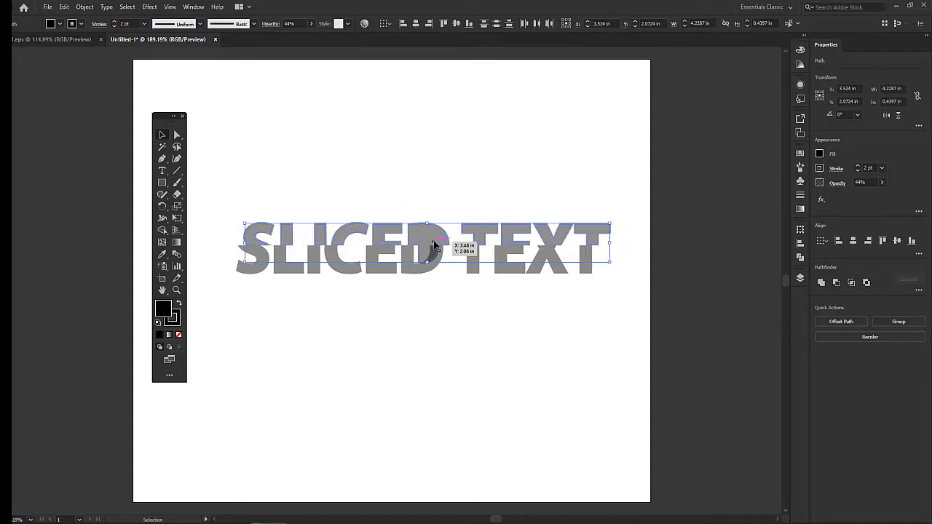
key(Left)
key(Left)
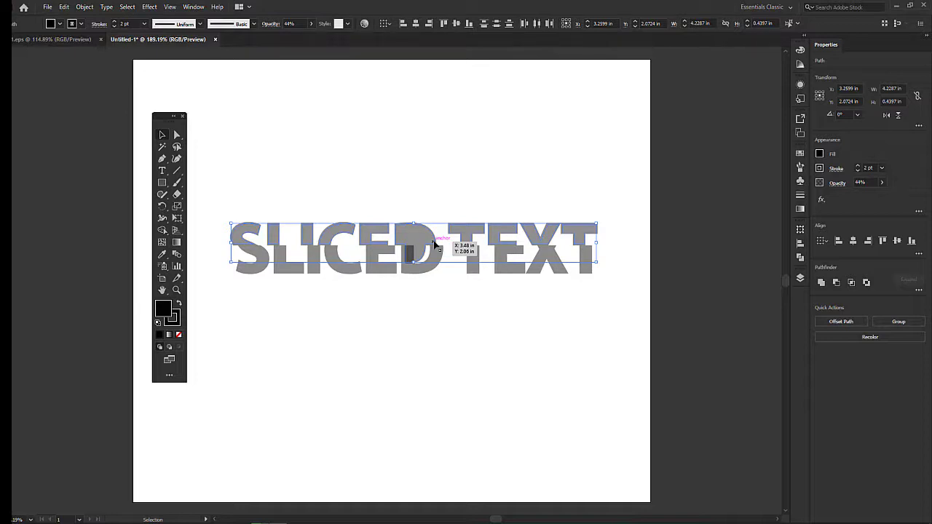
key(Left)
key(Left)
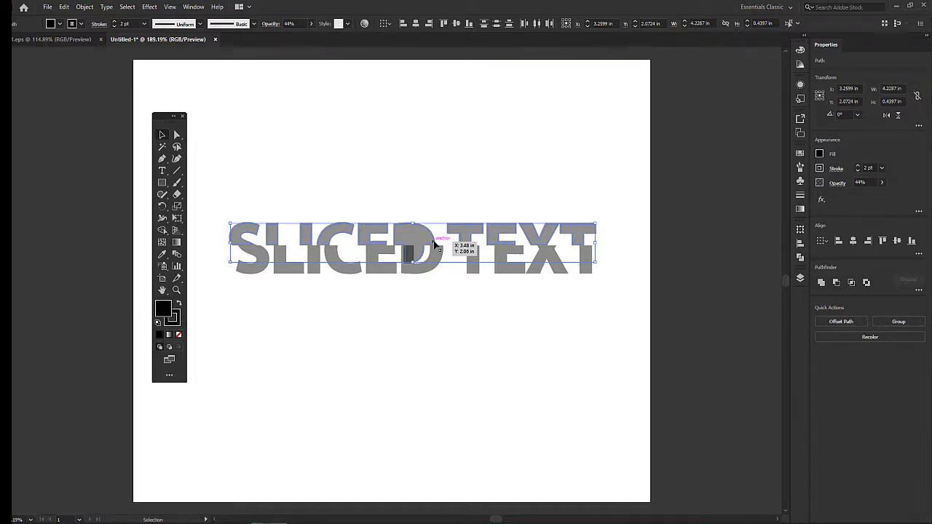
key(Right)
key(Right)
key(Right)
key(Right)
key(Right)
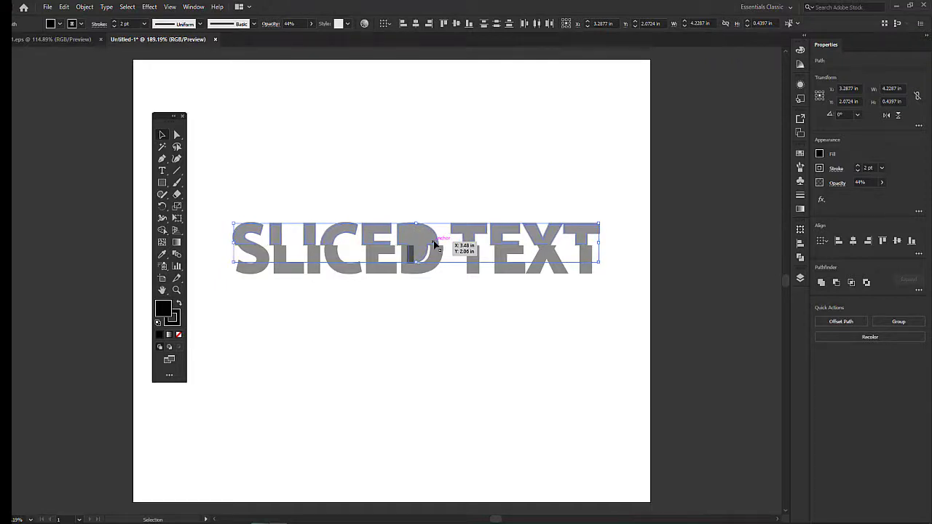
- Shift the upper letter halves repeatedly from side to side to compare slice offsets, ending slightly right of the lower halves at about X 3.40 in
key(a)
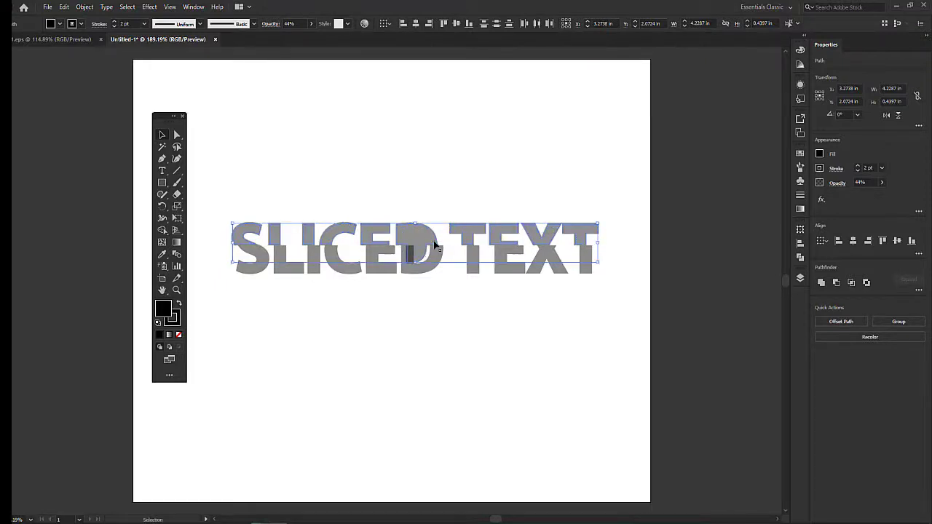
key(Left)
key(Left)
key(Left)
key(Right)
key(Right)
key(Right)
key(Right)
key(Right)
key(Right)
key(Right)
key(Right)
key(Right)
key(Right)
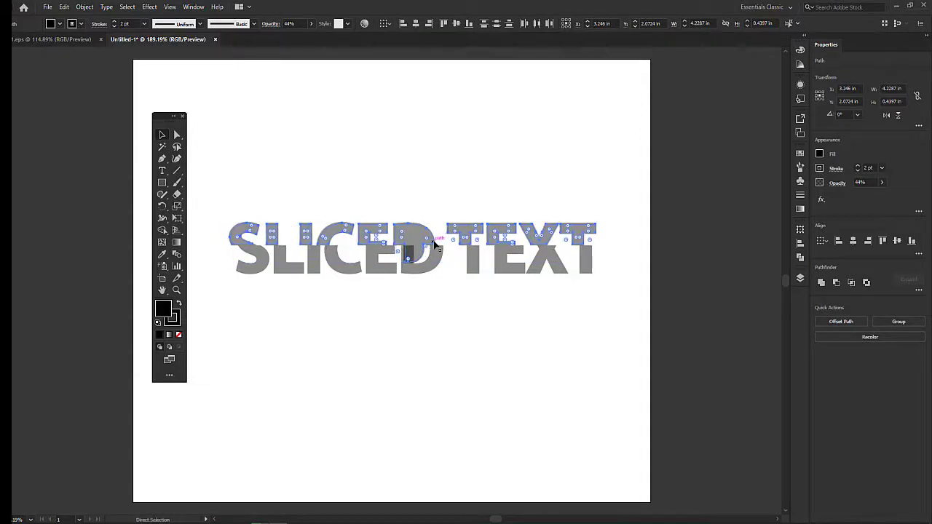
key(Right)
key(Right)
key(Right)
key(Right)
key(Right)
key(Right)
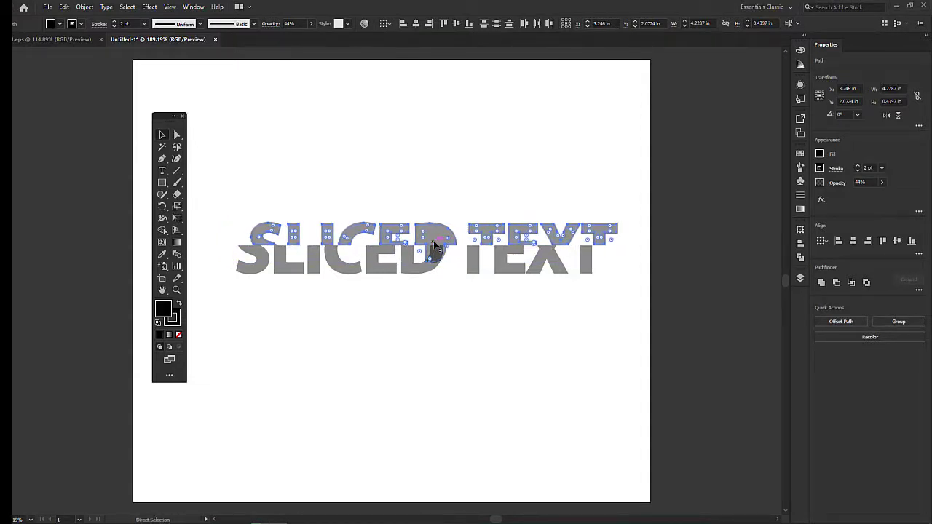
key(Left)
key(Left)
key(Left)
key(Left)
key(Left)
key(Left)
key(Left)
key(Left)
key(Left)
key(Left)
key(Left)
key(Left)
key(Left)
key(Left)
key(Left)
key(Left)
key(Left)
key(Left)
key(Left)
key(Left)
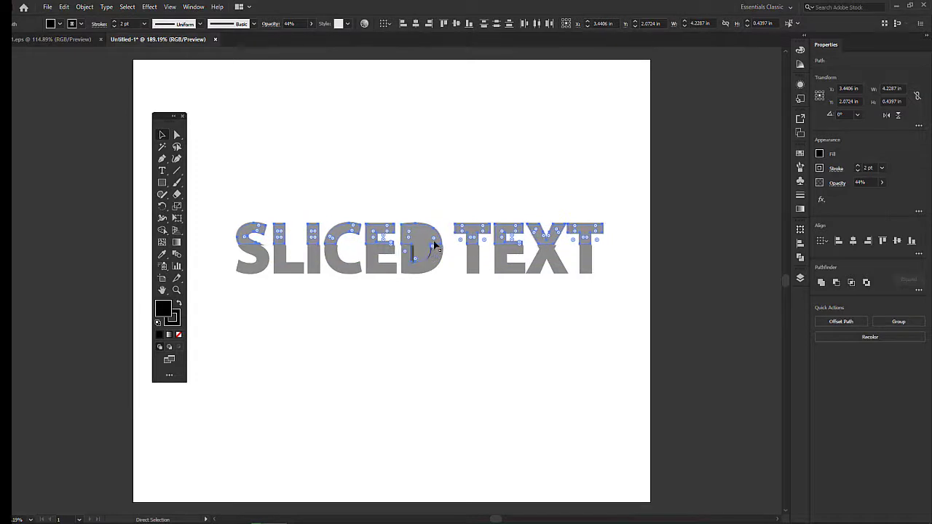
key(Right)
key(Right)
key(Right)
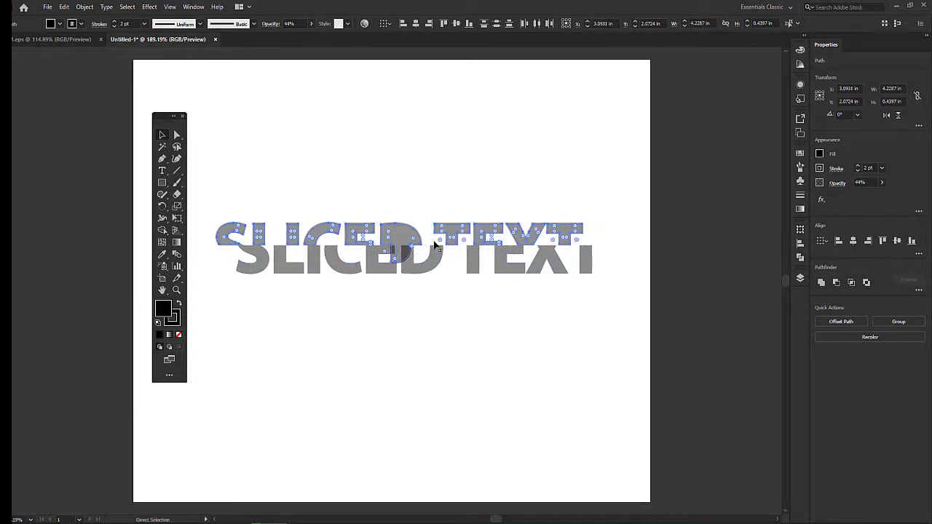
key(Right)
key(Right)
key(Right)
key(Right)
key(Right)
key(Right)
key(Right)
key(Right)
key(Right)
key(Right)
key(Right)
key(Right)
key(Right)
key(Right)
key(Right)
key(Right)
key(Right)
key(Right)
key(Right)
key(Right)
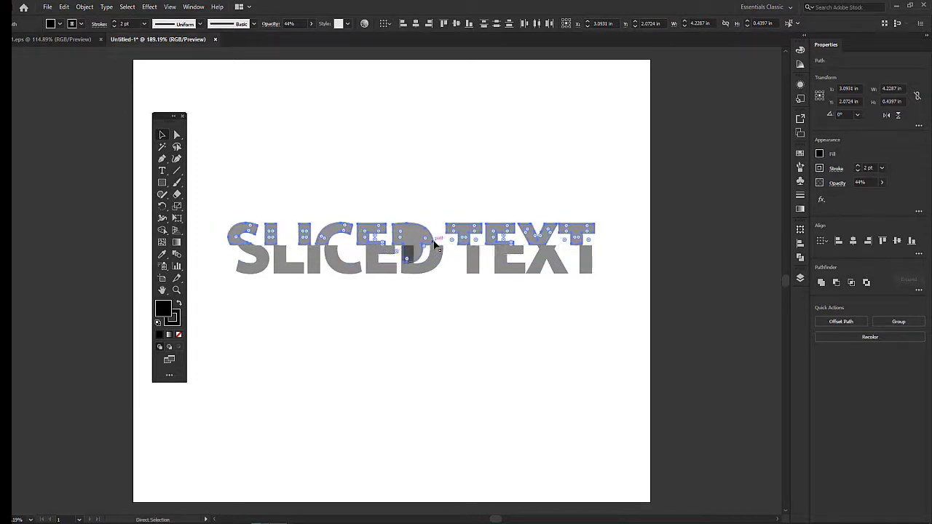
key(v)
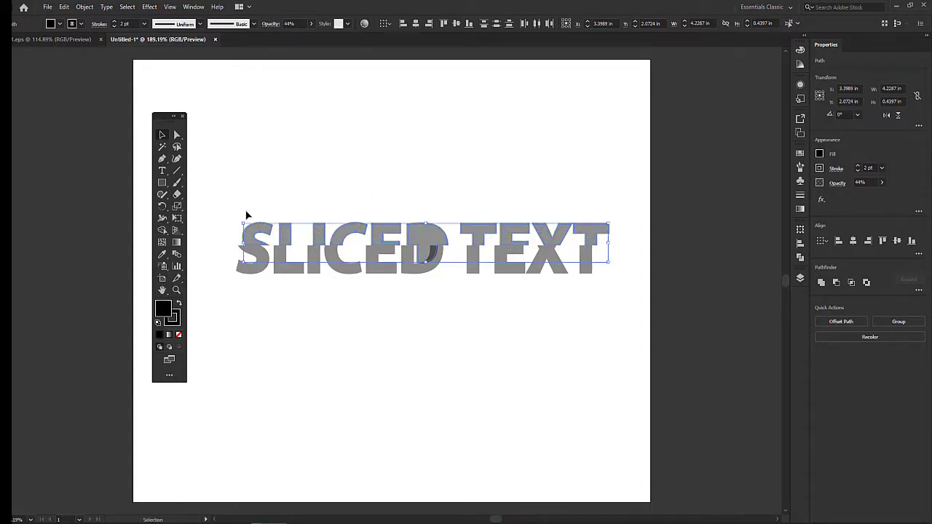
- Delete all of the sliced lettering, upper and lower halves, from the artboard
drag(246, 211, 607, 334)
key(Delete)
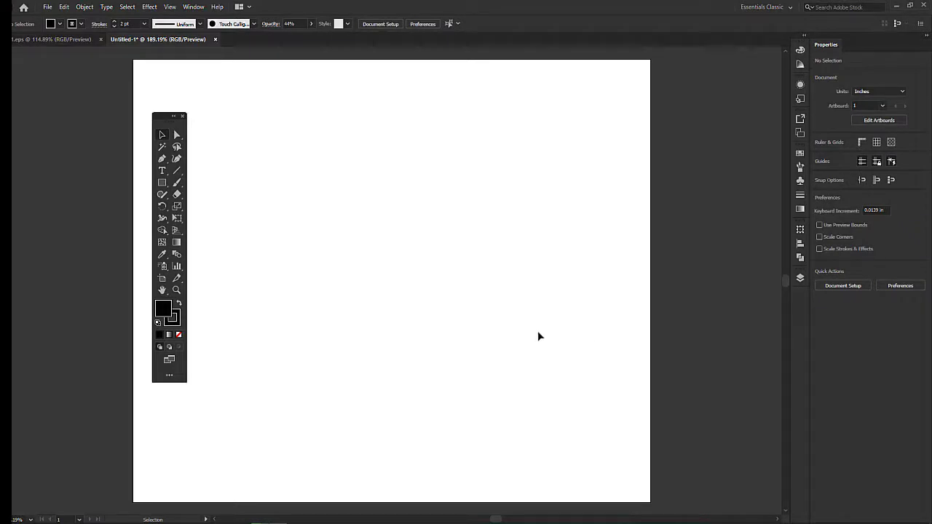
key(c)
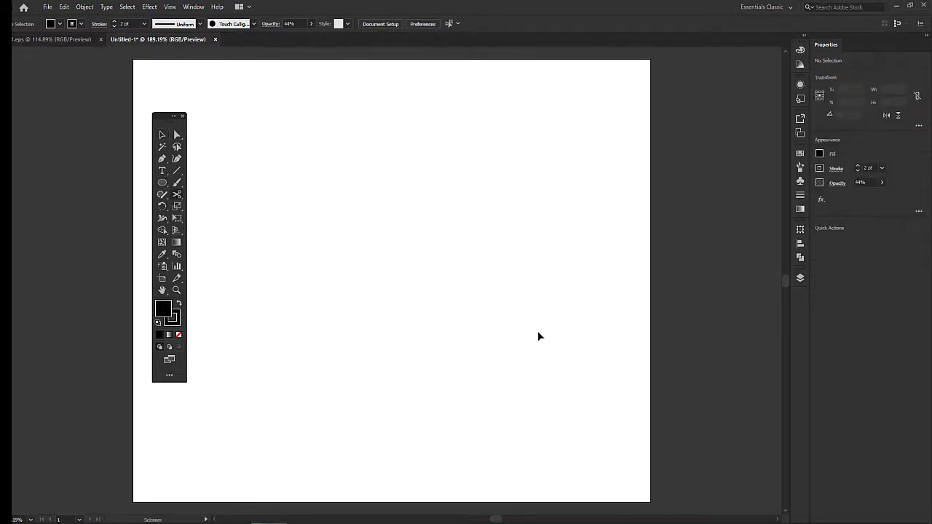
- Add a new line of text reading SLICED TEXT in the upper part of the empty artboard
click(161, 170)
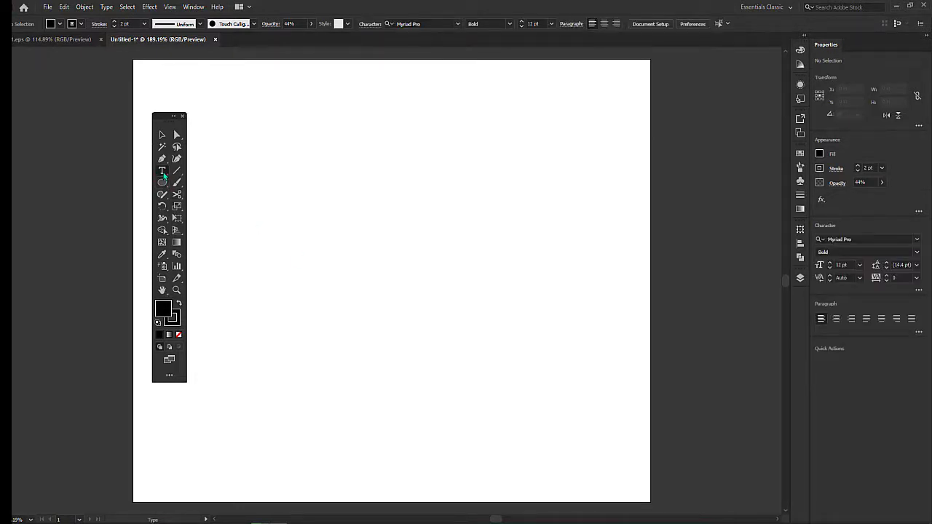
click(322, 228)
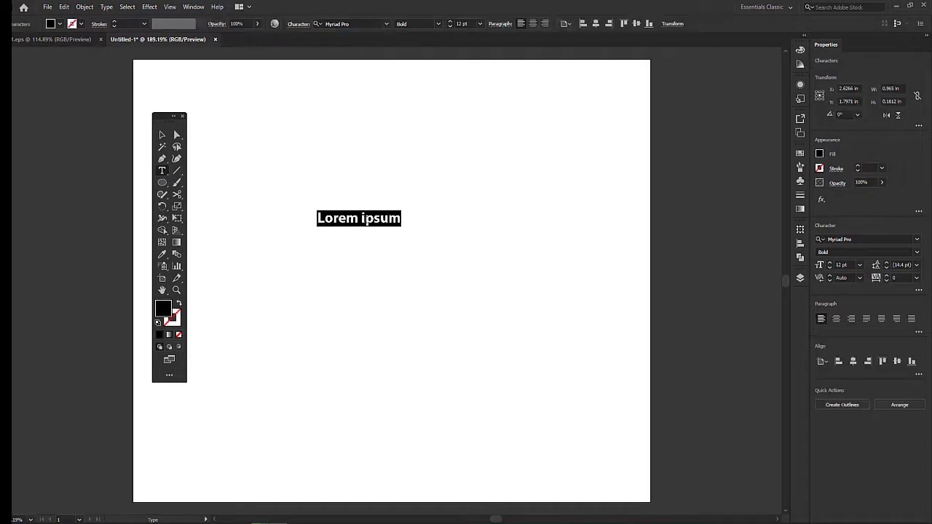
text(SLICE)
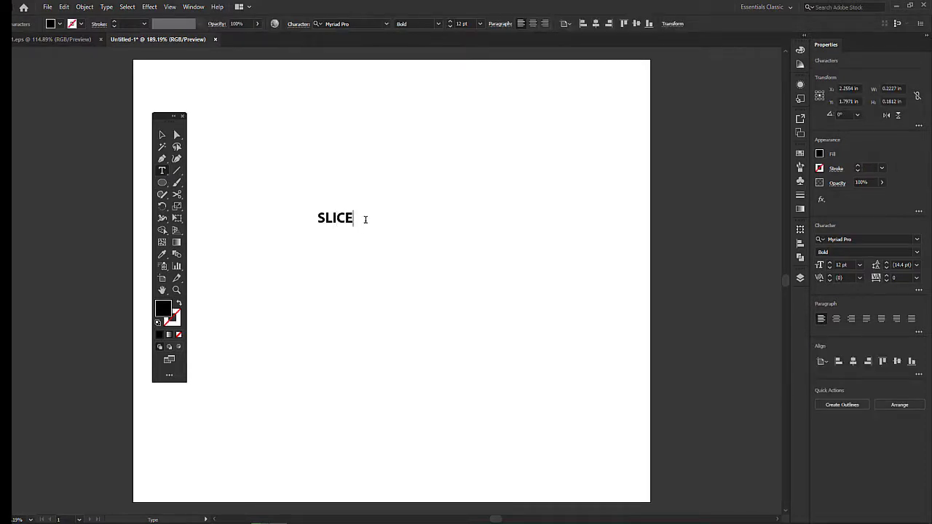
key(BackSpace)
text(ED TEXT)
- Enlarge all of the SLICED TEXT characters to a font size of 49 pt
key(ctrl+a)
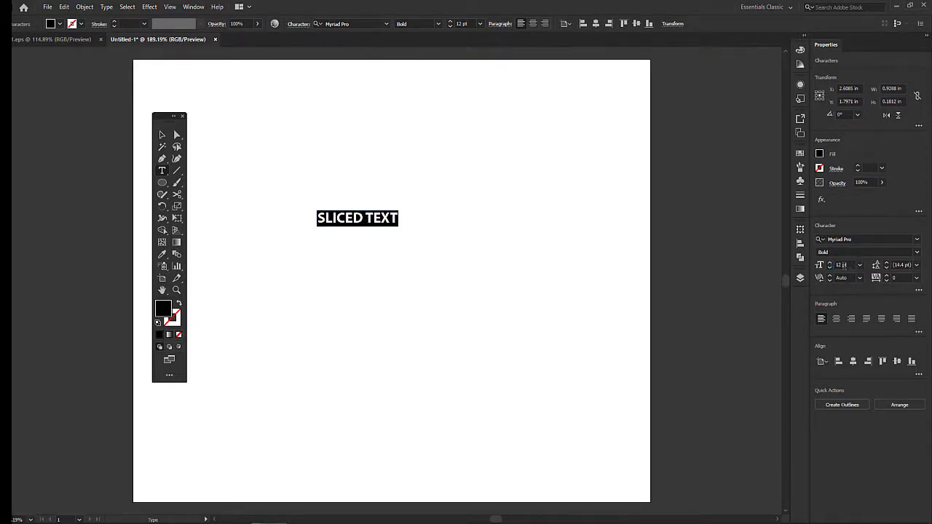
click(819, 265)
text(20)
key(Return)
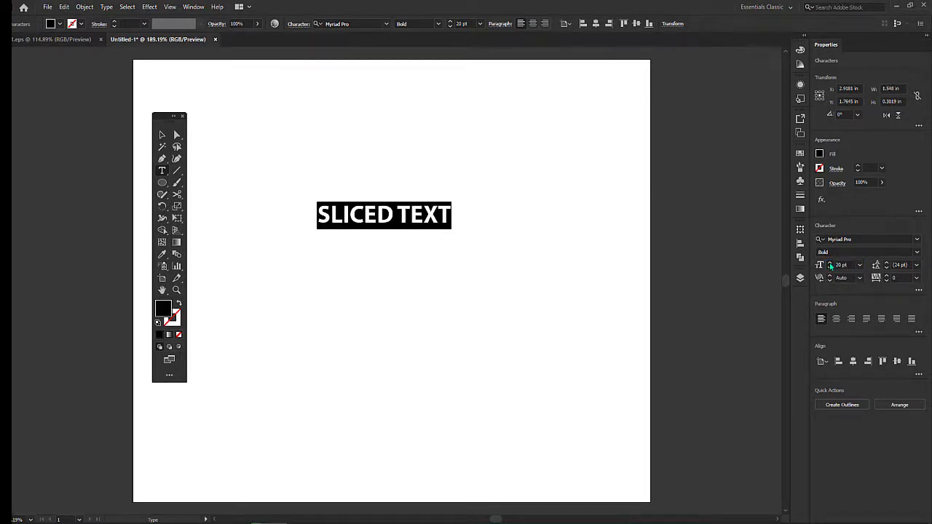
drag(829, 265, 830, 267)
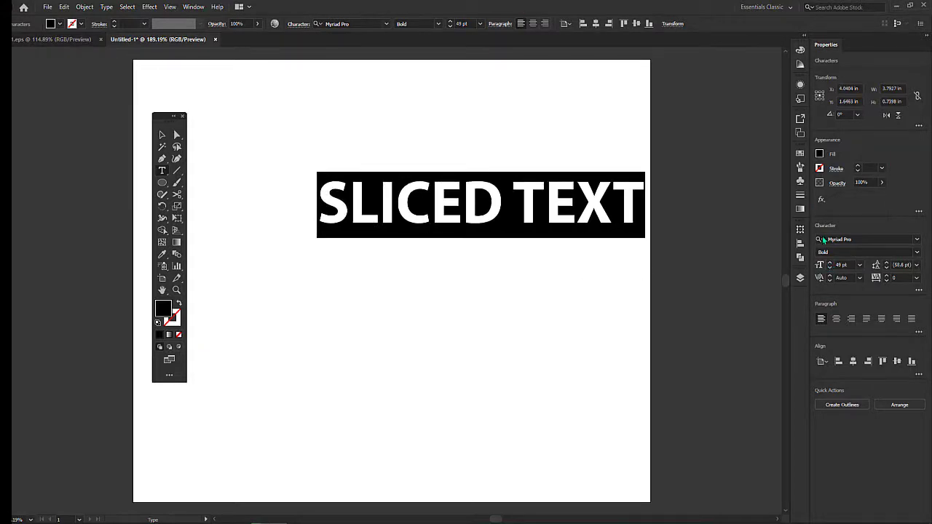
- Scale the text up to about 4.40 in wide and reposition it to about X 3.27 in, Y 2.19 in
click(161, 134)
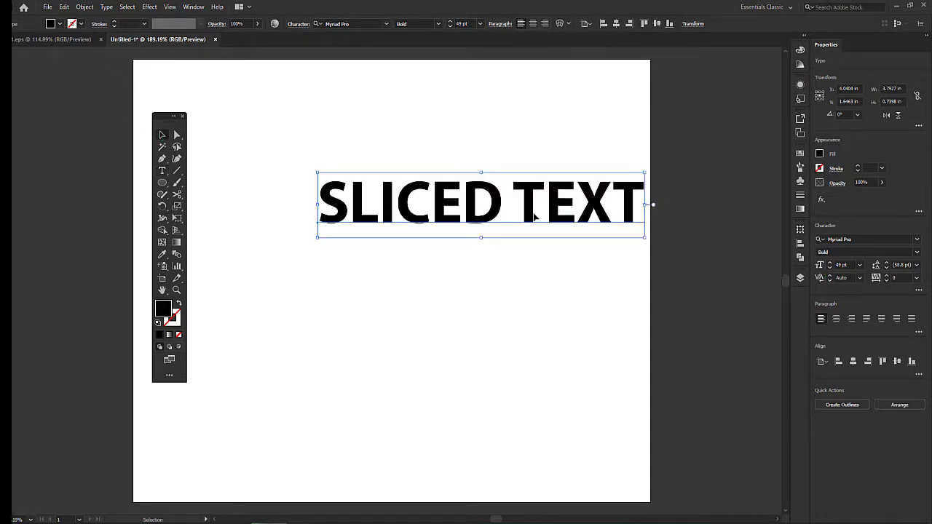
drag(557, 219, 472, 251)
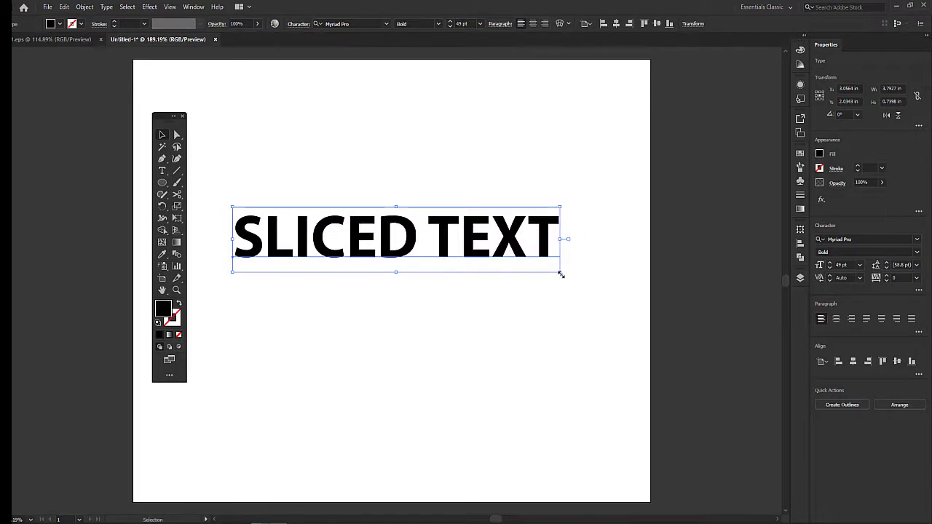
drag(559, 271, 607, 318)
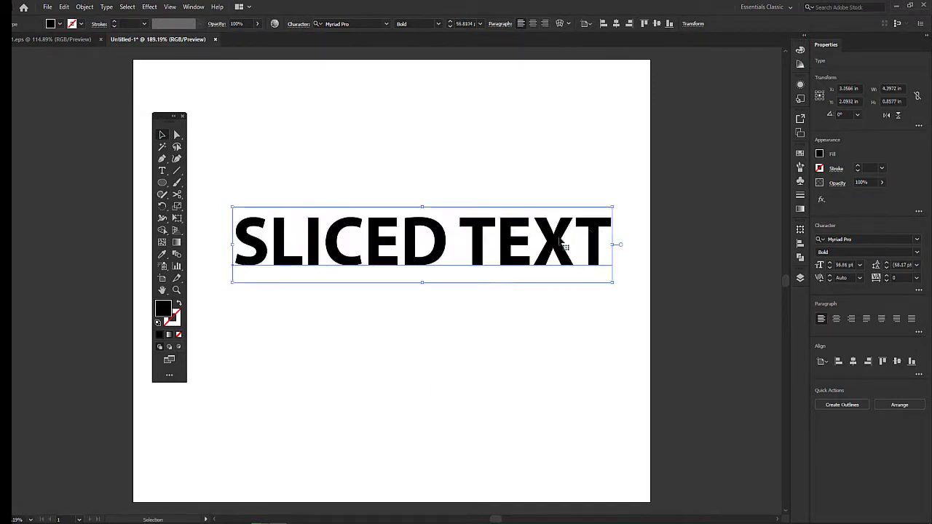
drag(559, 246, 552, 255)
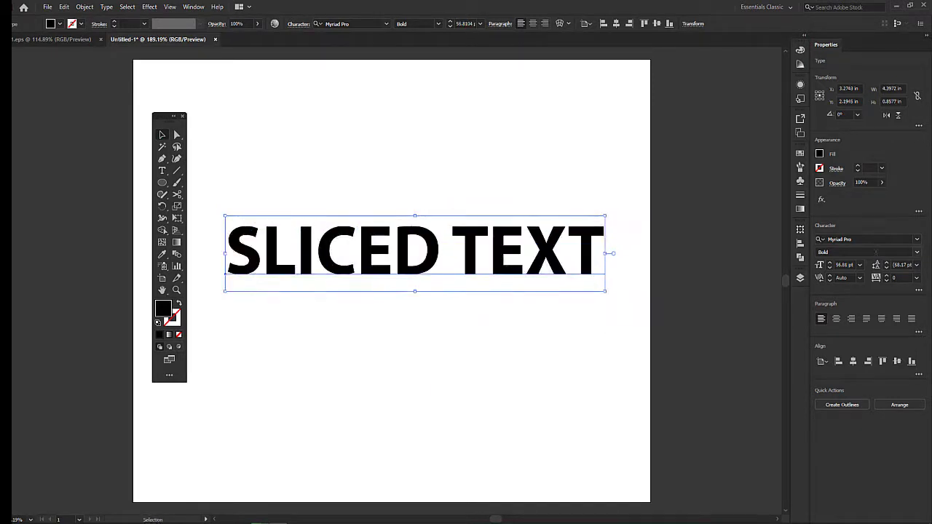
- Give the text a 3 pt black stroke to thicken its letters, and deselect it
click(857, 168)
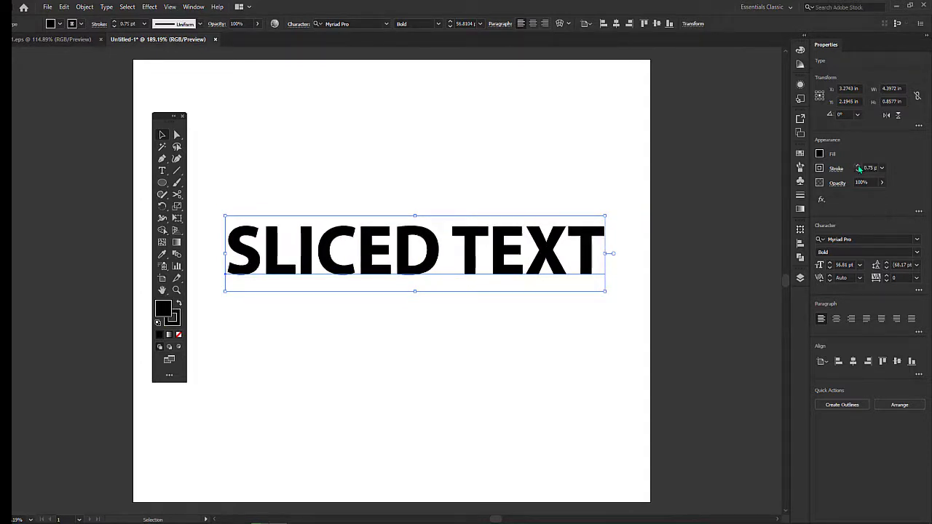
click(859, 168)
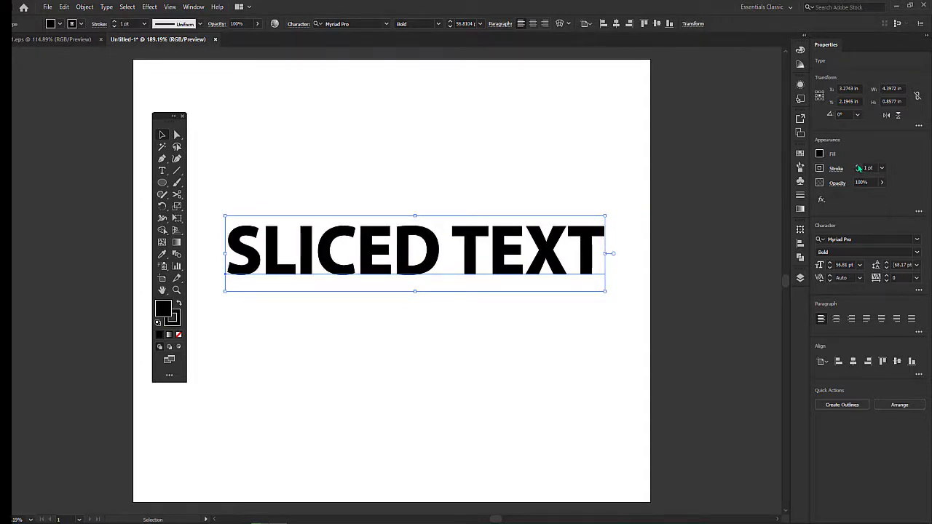
click(858, 168)
click(859, 168)
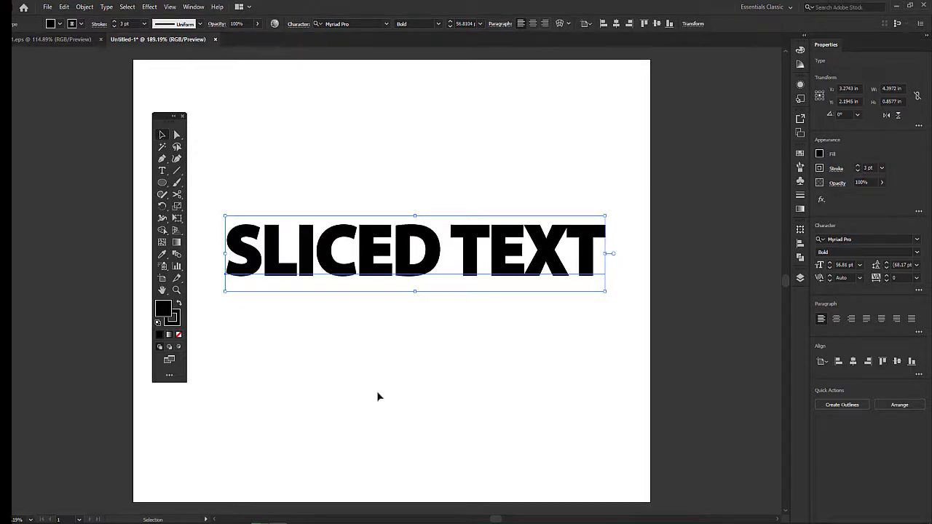
click(426, 361)
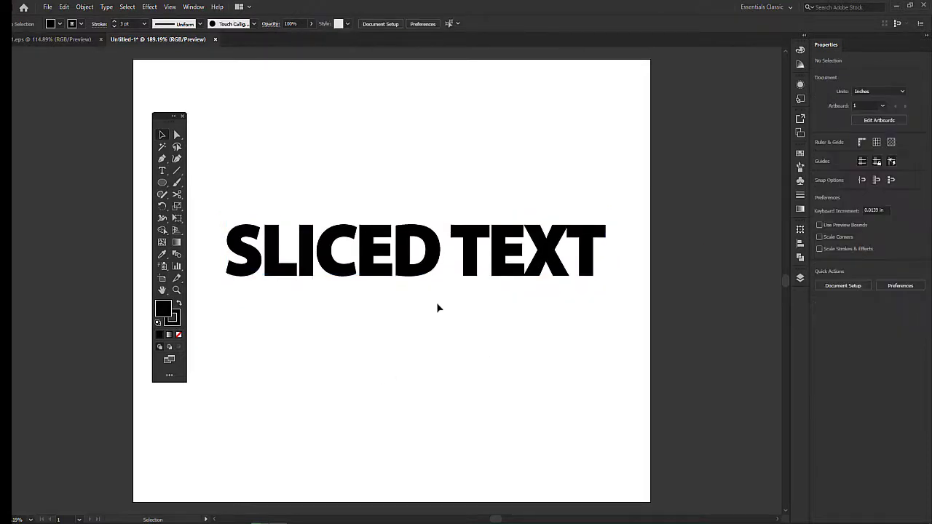
- Convert the SLICED TEXT lettering to outlines and deselect it
click(367, 232)
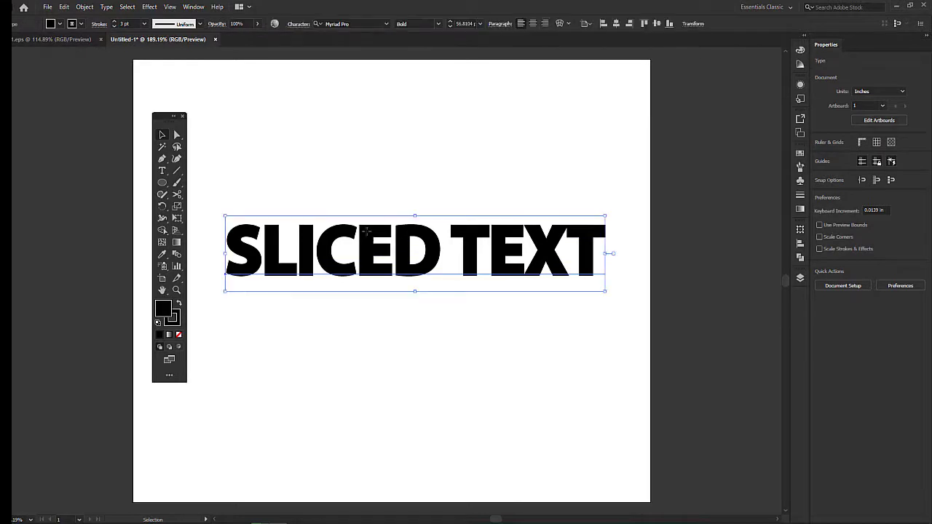
key(shift+ctrl+o)
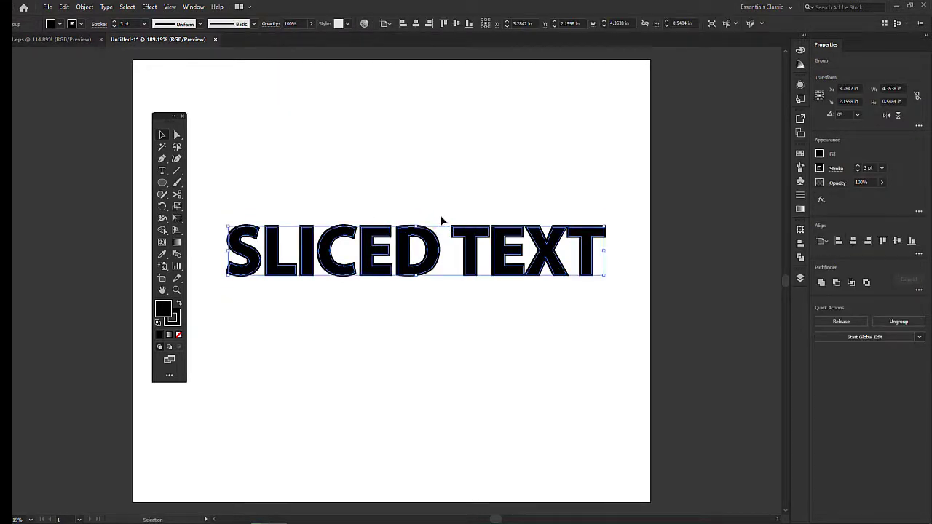
click(446, 157)
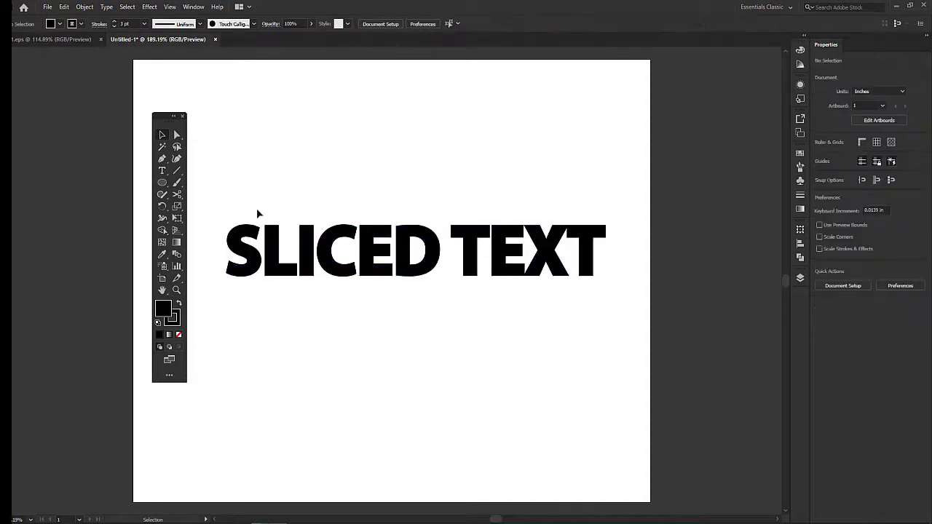
- Draw a black rectangle about 4.50 in wide and 0.71 in high covering the upper half of the outlined lettering
click(162, 183)
click(208, 183)
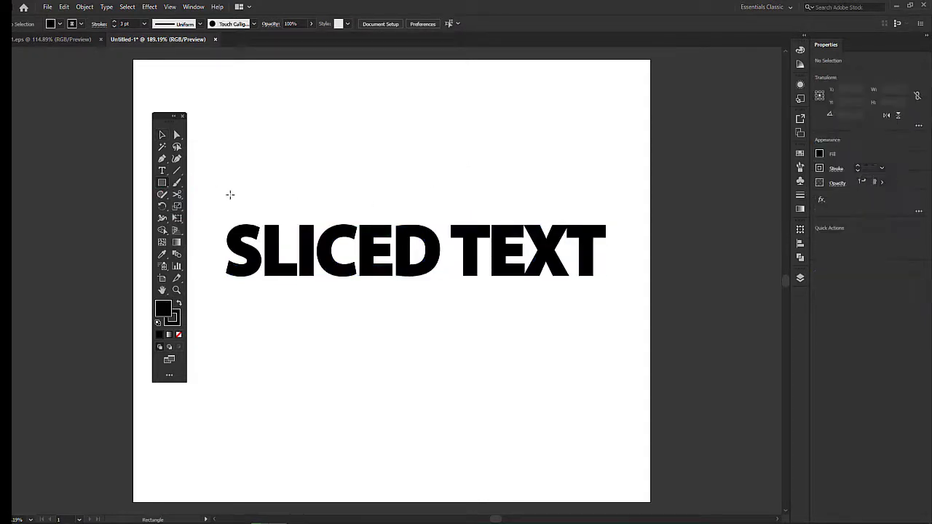
mouse_move(228, 194)
mouse_down()
mouse_move(220, 229)
mouse_move(609, 252)
mouse_up()
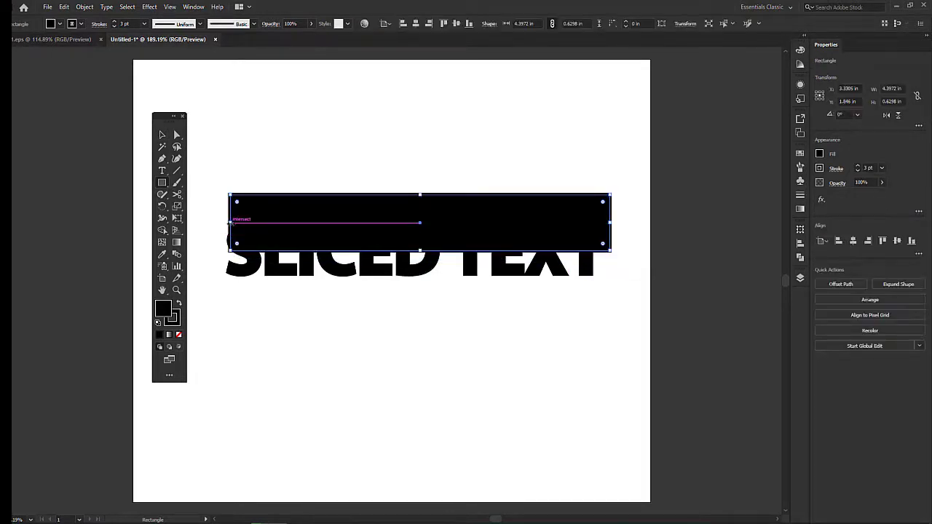
drag(224, 222, 220, 223)
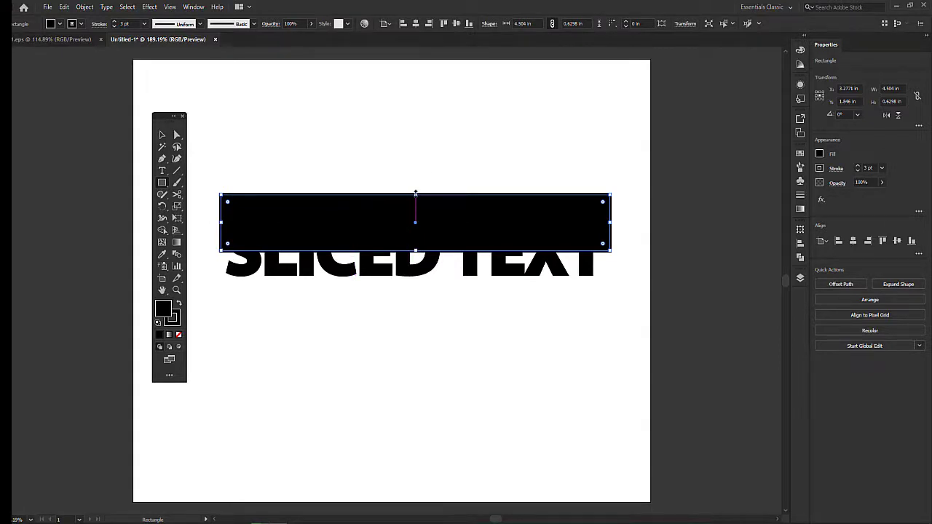
drag(415, 195, 415, 187)
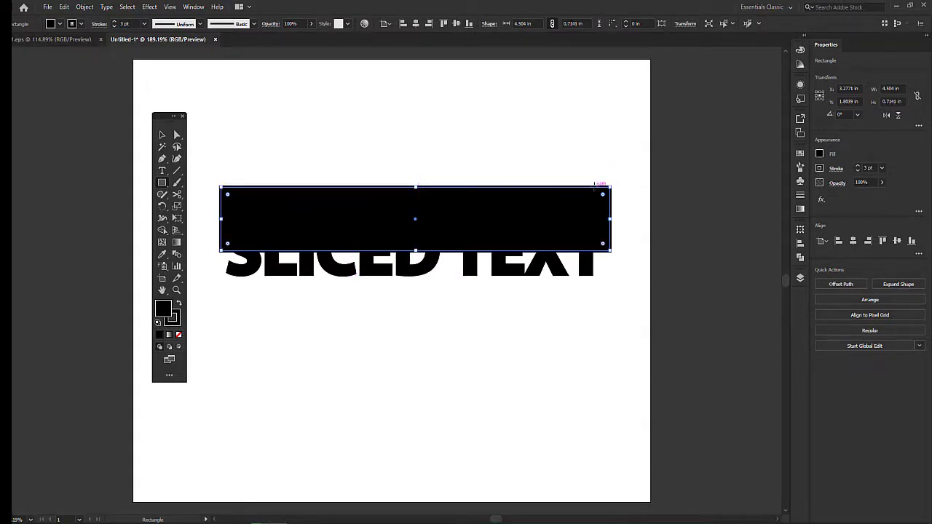
- Lower the rectangle's opacity to 43% and the outlined lettering's opacity to 47%, and deselect
click(162, 135)
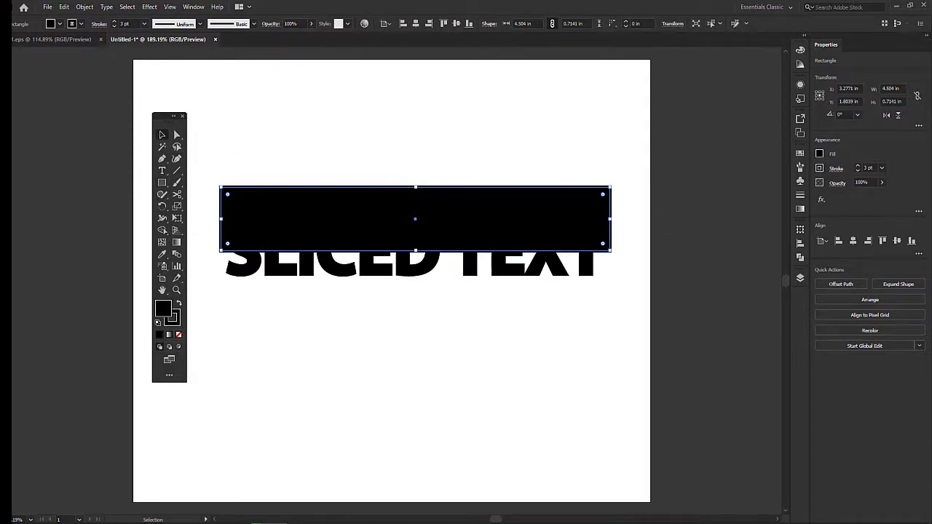
click(883, 183)
drag(875, 197, 862, 197)
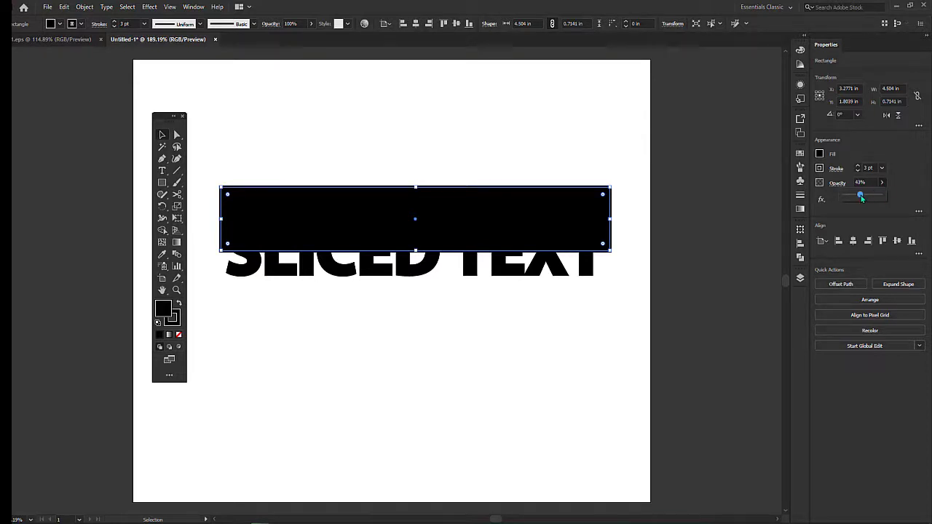
click(586, 263)
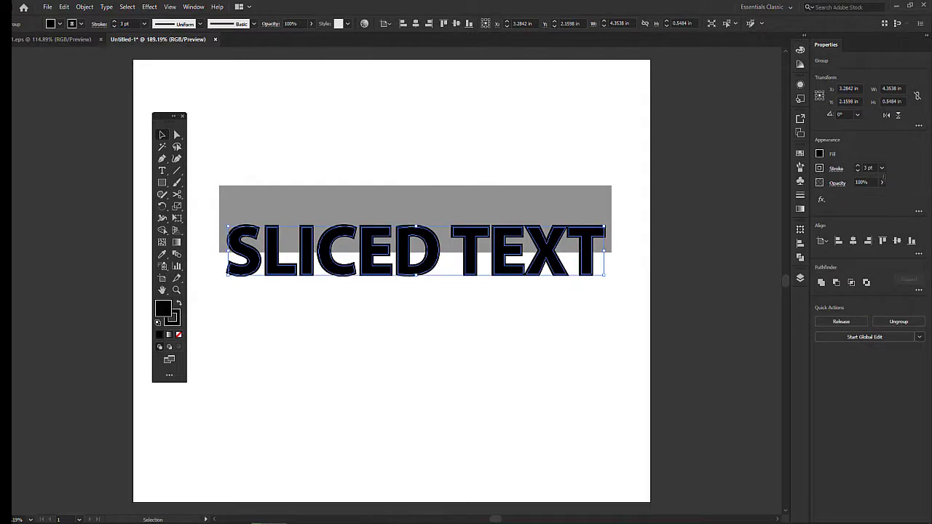
drag(881, 194, 862, 194)
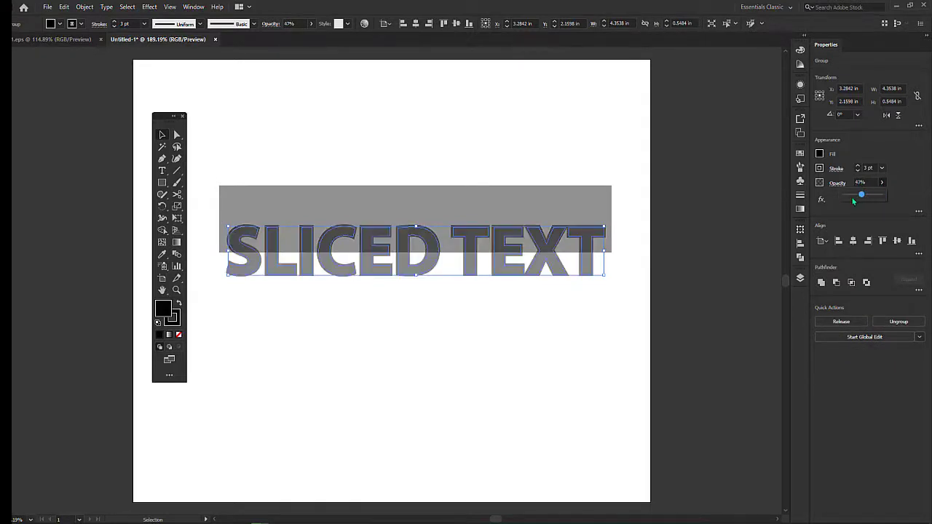
click(463, 353)
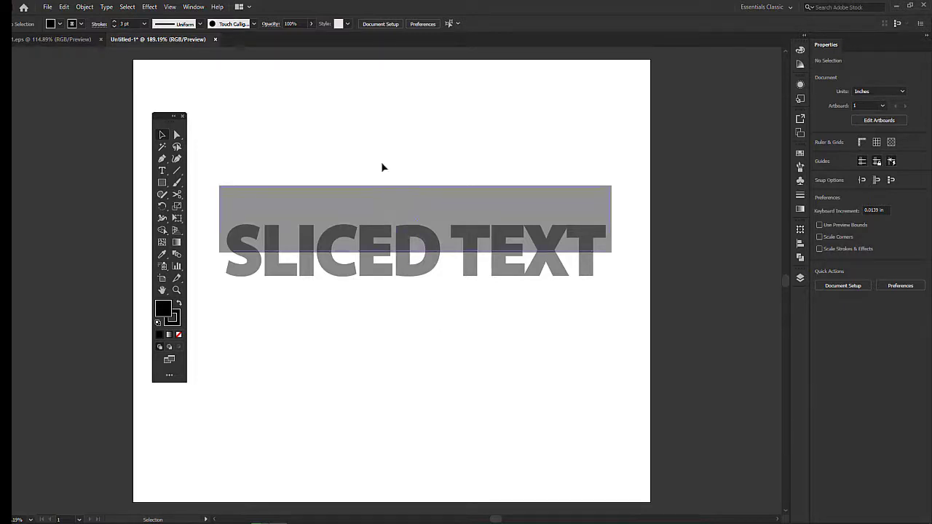
- Select the rectangle and lettering together and remove the rectangle area around the letters with the Shape Builder tool
drag(204, 176, 633, 306)
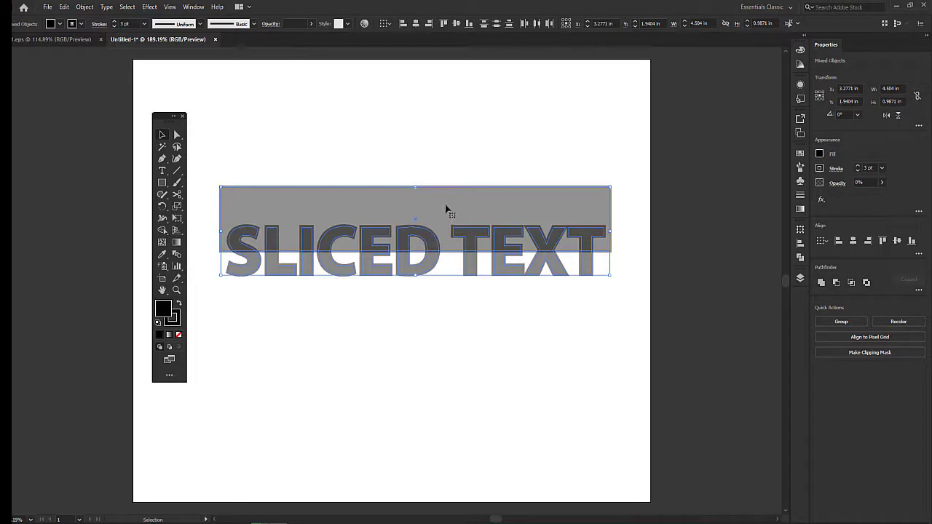
click(423, 157)
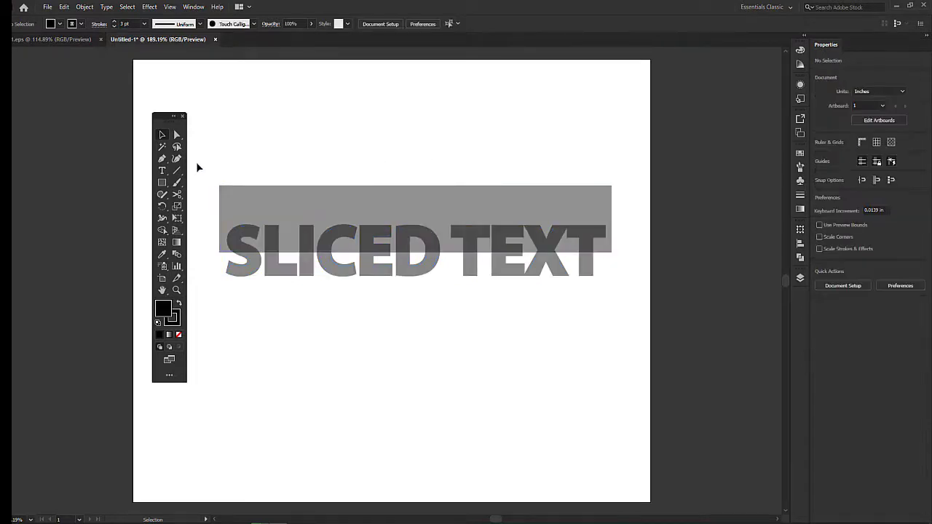
drag(198, 163, 627, 301)
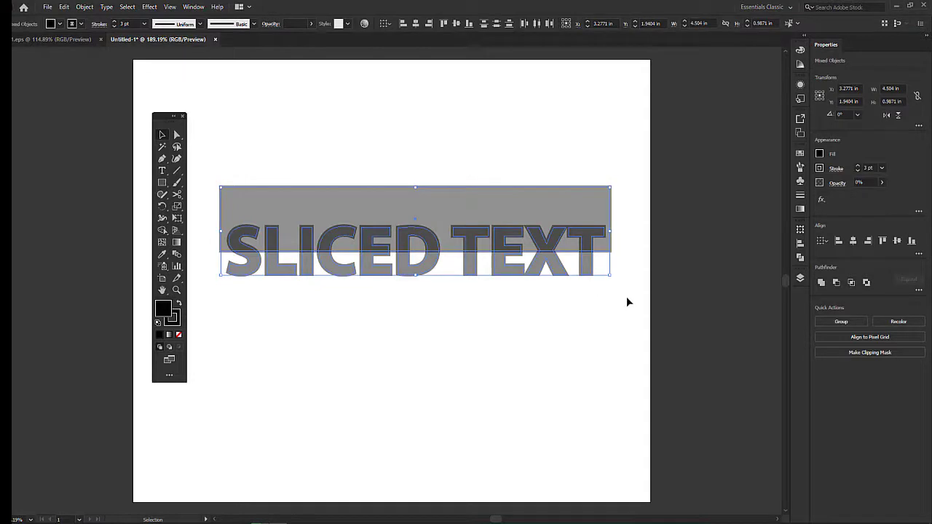
click(162, 232)
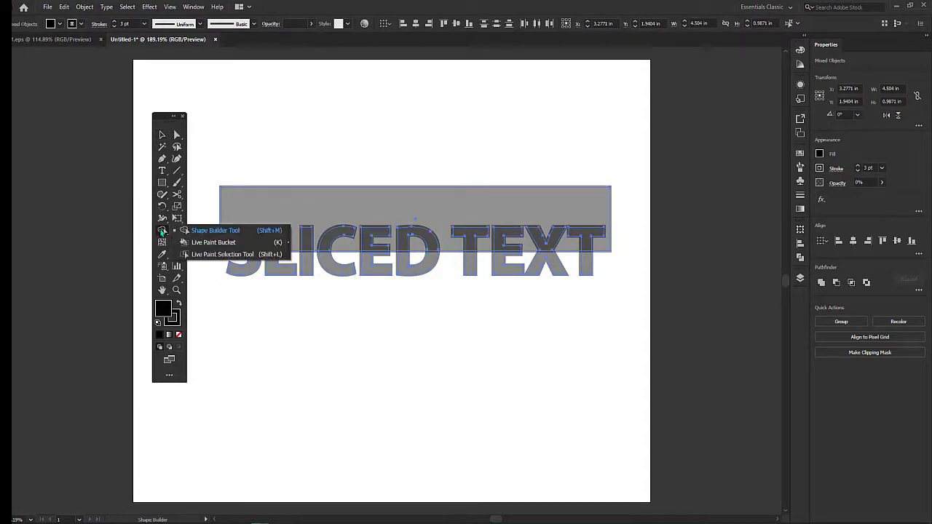
click(162, 231)
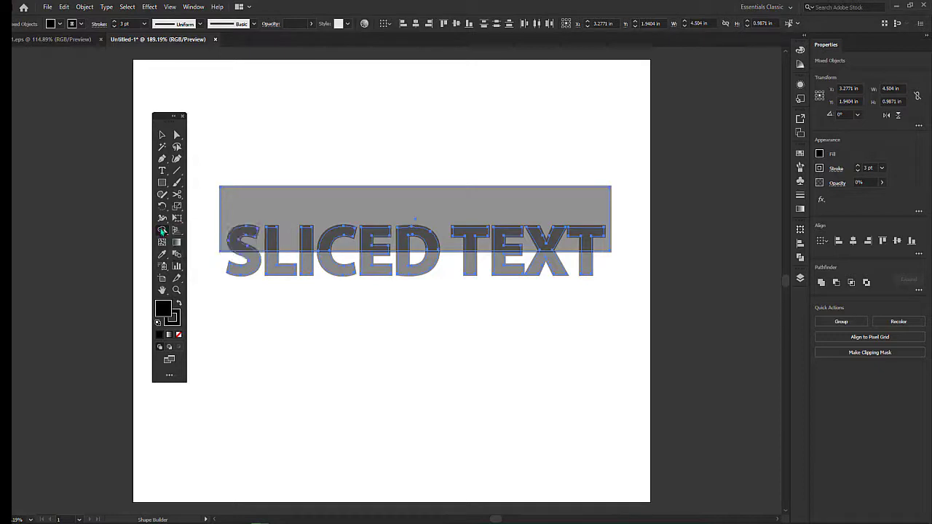
alt+click(380, 208)
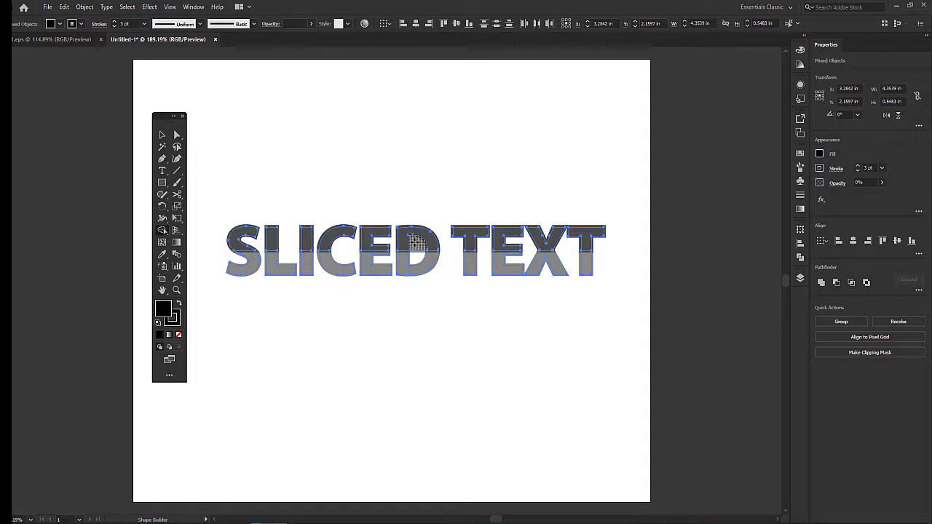
- Build the upper halves of all the SLICED TEXT letters into separate shapes with the Shape Builder tool, and deselect
drag(416, 243, 415, 255)
mouse_move(224, 233)
mouse_down()
mouse_move(410, 242)
mouse_move(408, 224)
mouse_move(384, 222)
mouse_move(399, 244)
mouse_up()
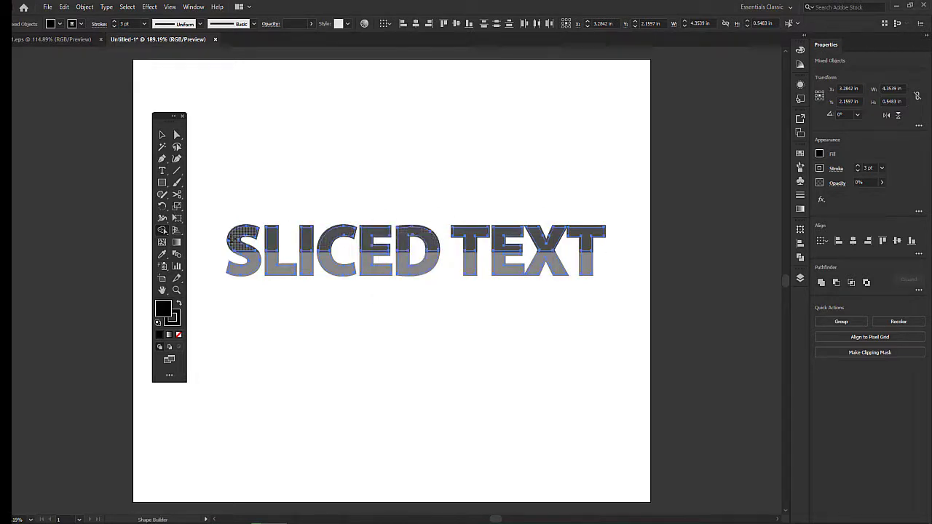
mouse_move(220, 237)
mouse_down()
mouse_move(287, 244)
mouse_move(411, 229)
mouse_move(479, 246)
mouse_up()
drag(495, 241, 593, 238)
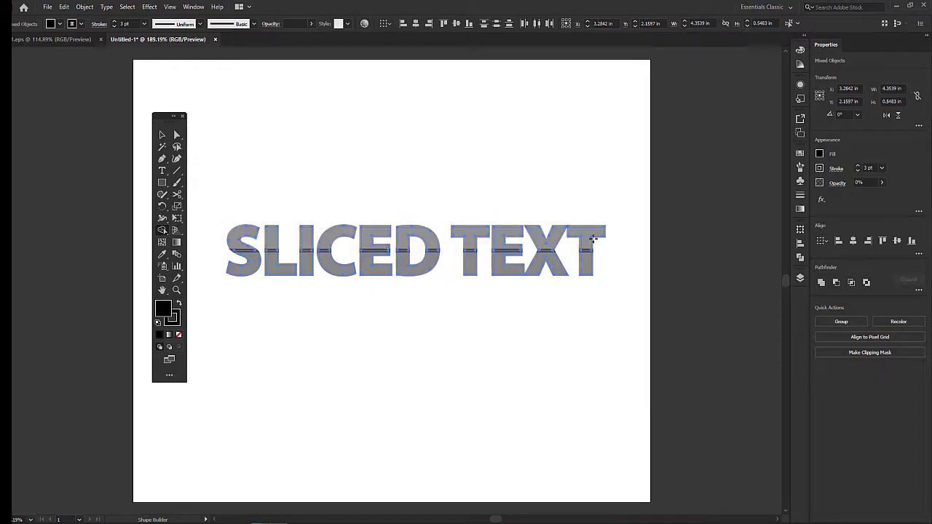
click(161, 135)
click(442, 306)
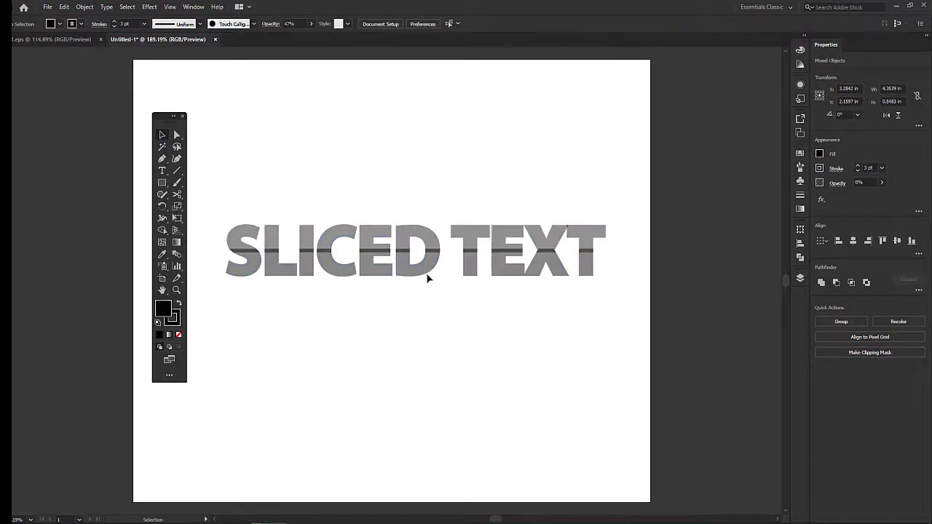
- Nudge the lower half of the lettering left and down to about X 3.17 in, Y 2.34 in
click(425, 264)
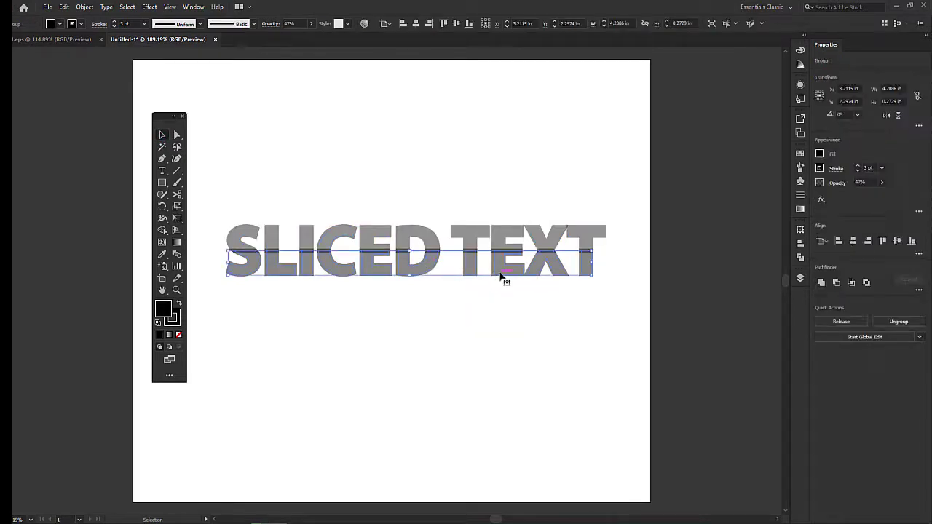
key(Left)
key(Left)
key(Left)
key(Left)
key(Left)
key(Down)
key(Down)
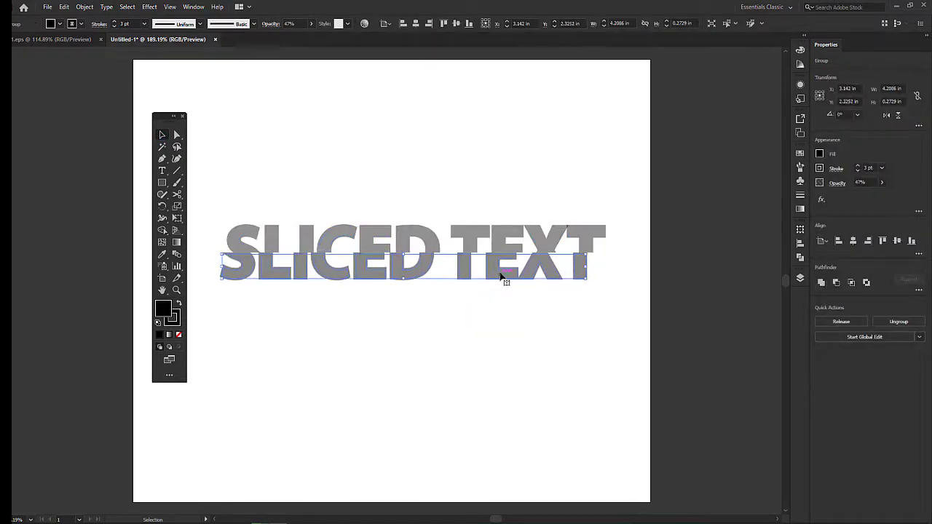
key(Right)
key(Right)
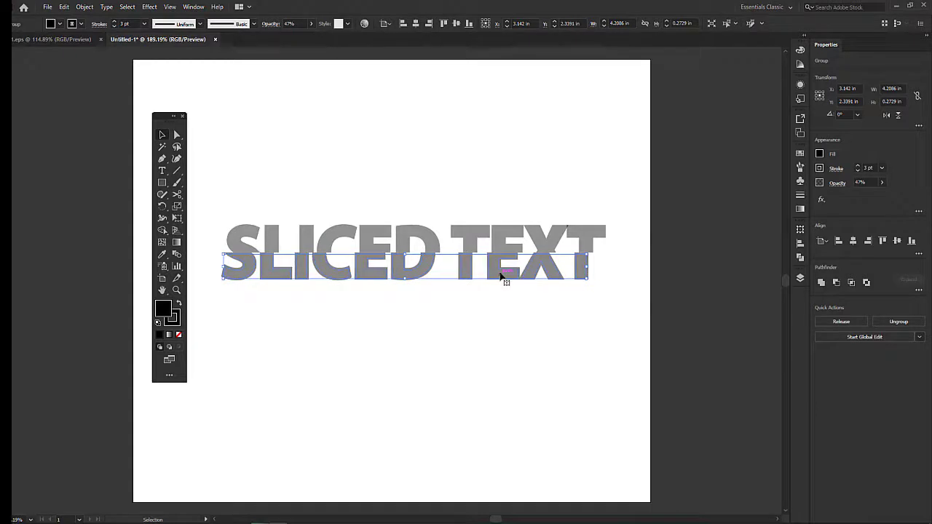
key(Down)
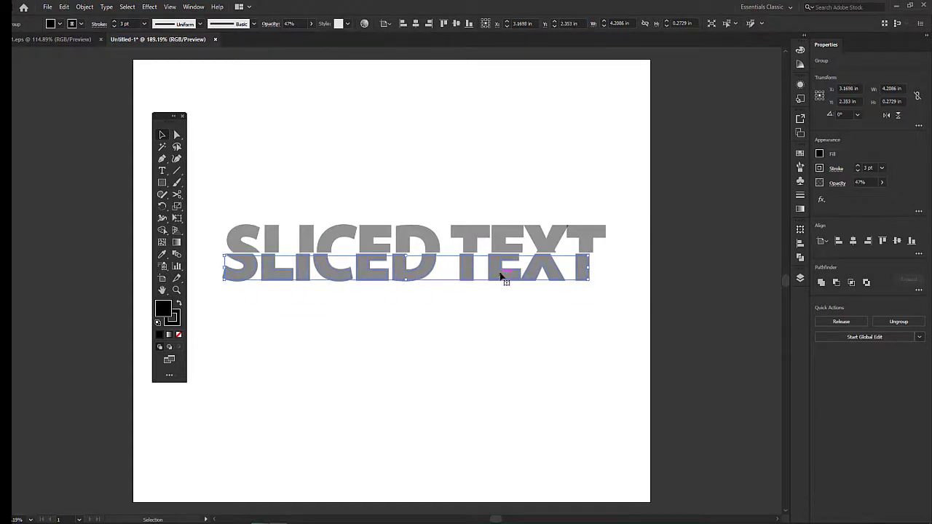
key(Up)
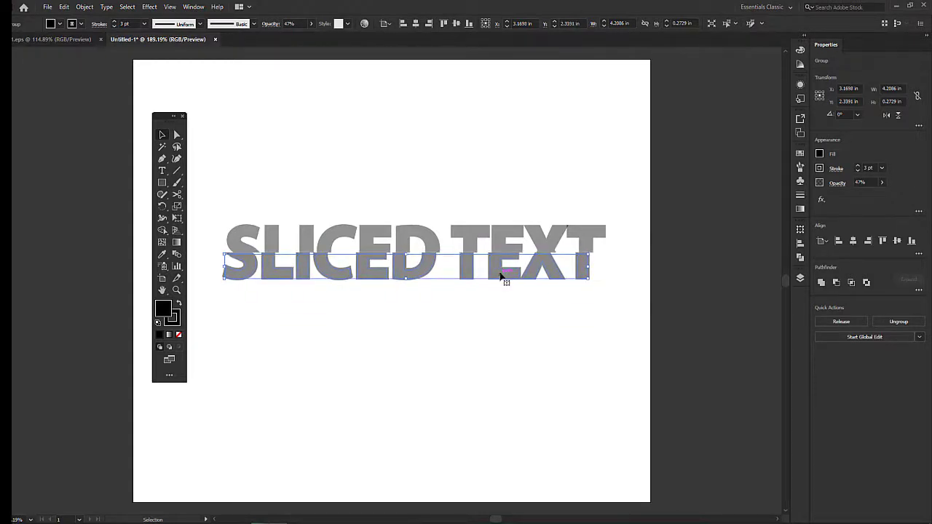
- Set the opacity of both the upper and lower halves of the lettering to 100%, and deselect
click(505, 236)
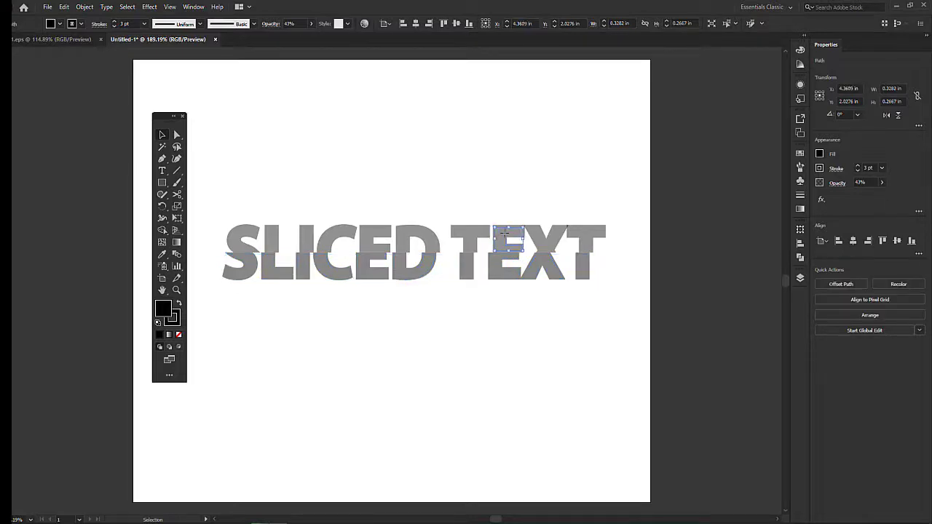
key(Left)
click(383, 400)
drag(217, 192, 616, 242)
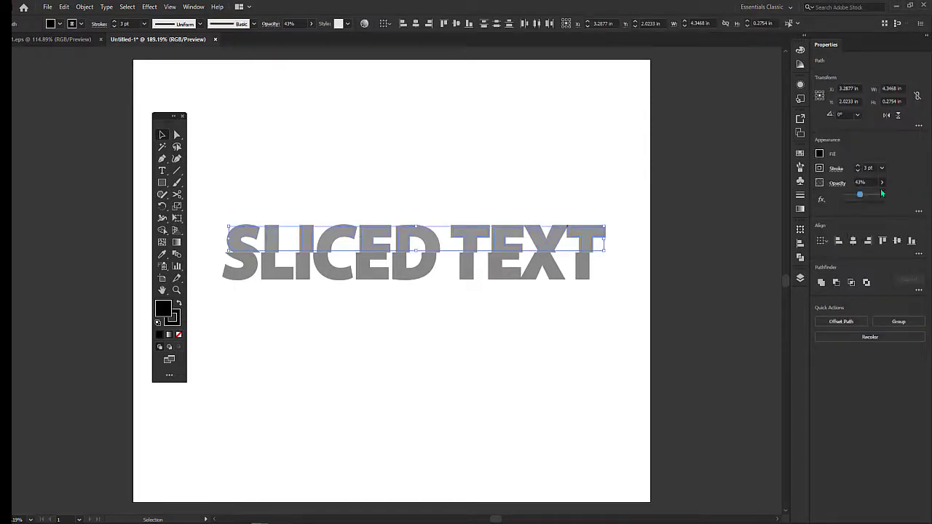
drag(863, 198, 897, 198)
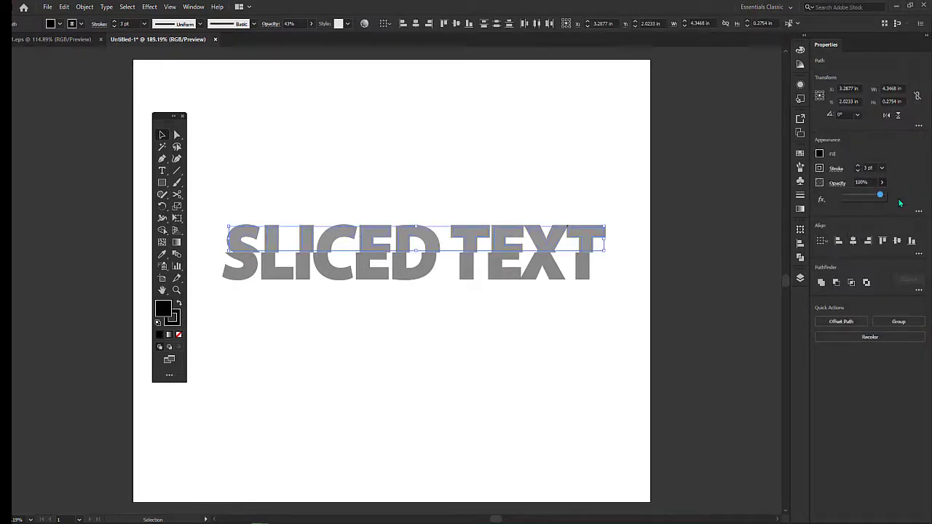
click(514, 317)
click(551, 277)
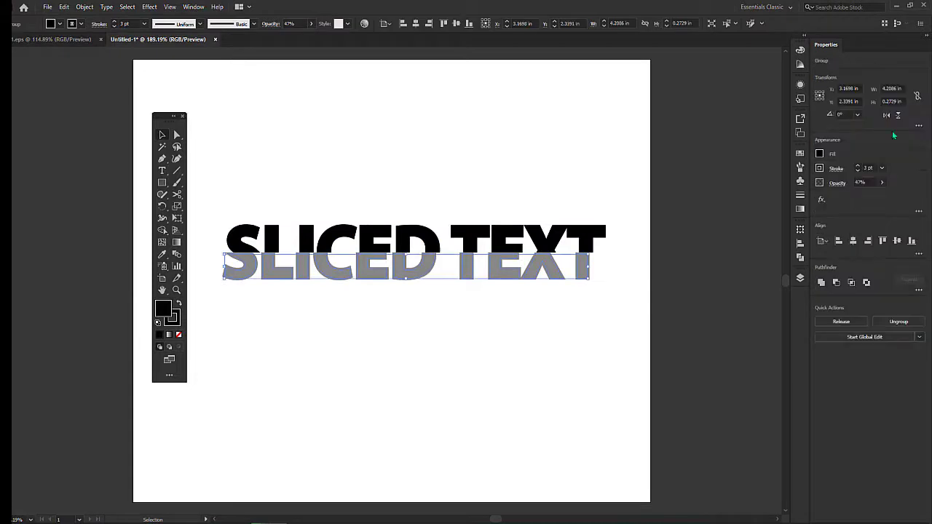
drag(864, 195, 897, 195)
click(500, 332)
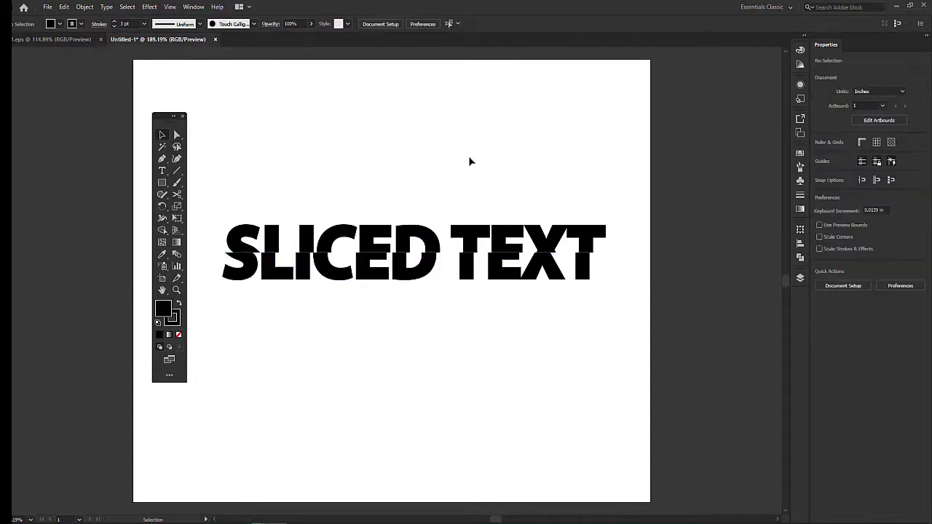
- Fine-tune the lower half's offset to about X 3.16 in, Y 2.35 in, and deselect it
drag(216, 263, 618, 293)
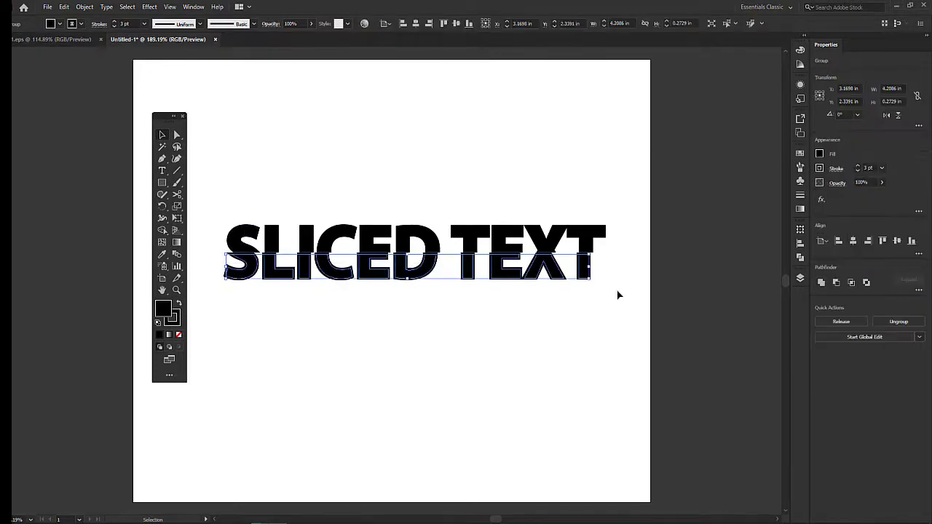
key(Down)
key(Right)
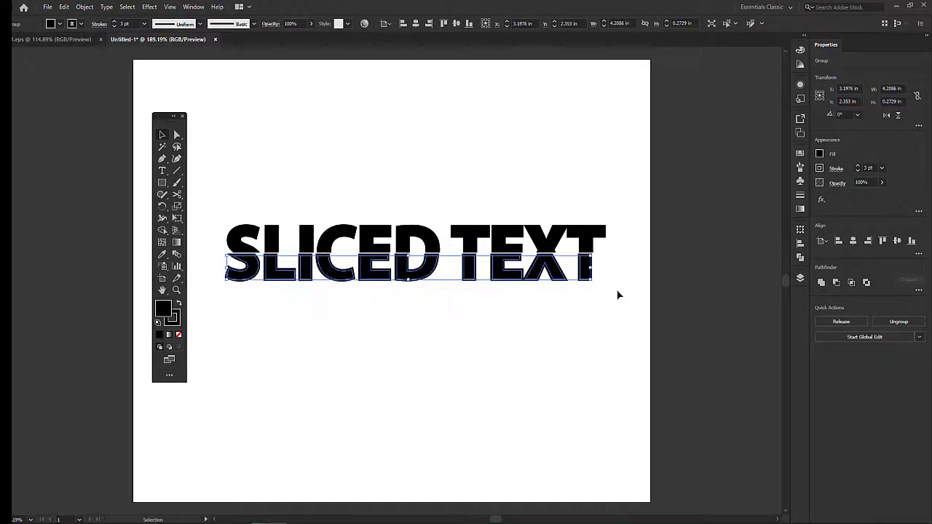
key(Left)
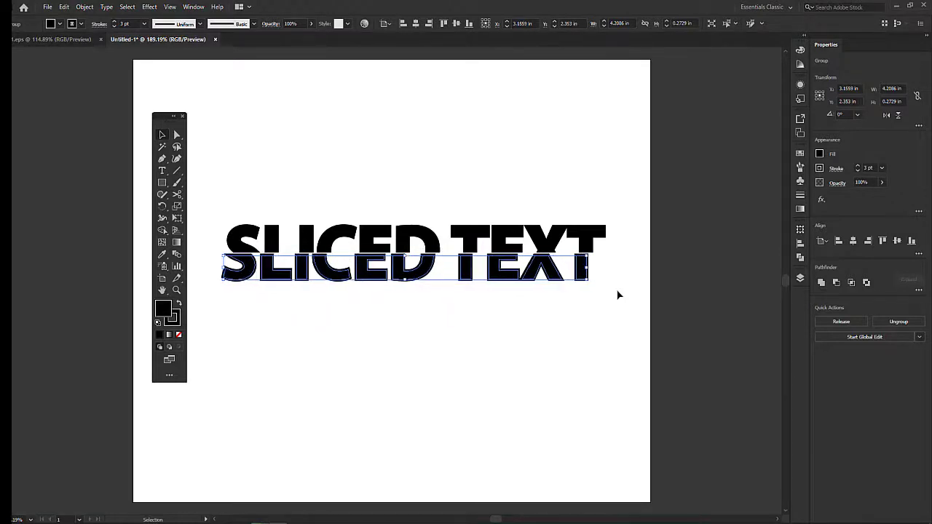
key(Up)
key(Down)
click(419, 340)
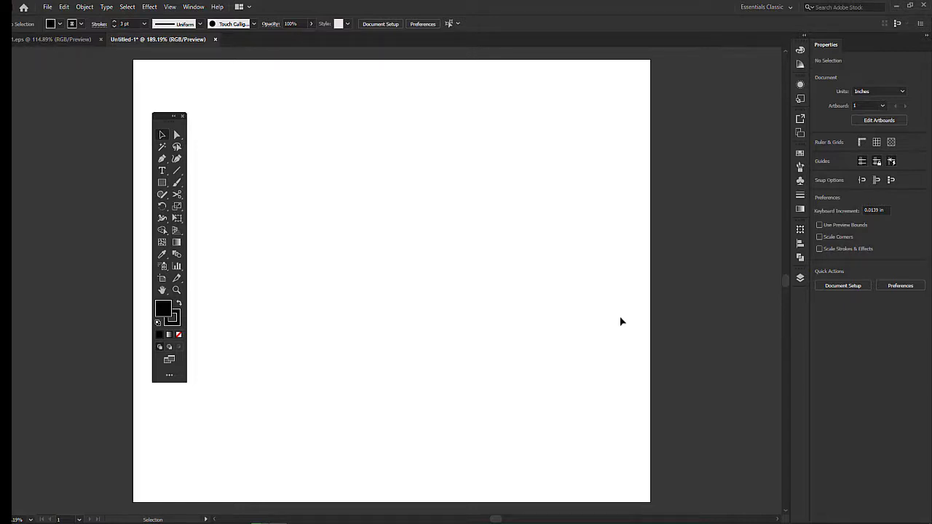
- Add a new text object reading SLICED TEXT in Myriad Pro Bold at 49 pt on the empty artboard
key(l)
key(d)
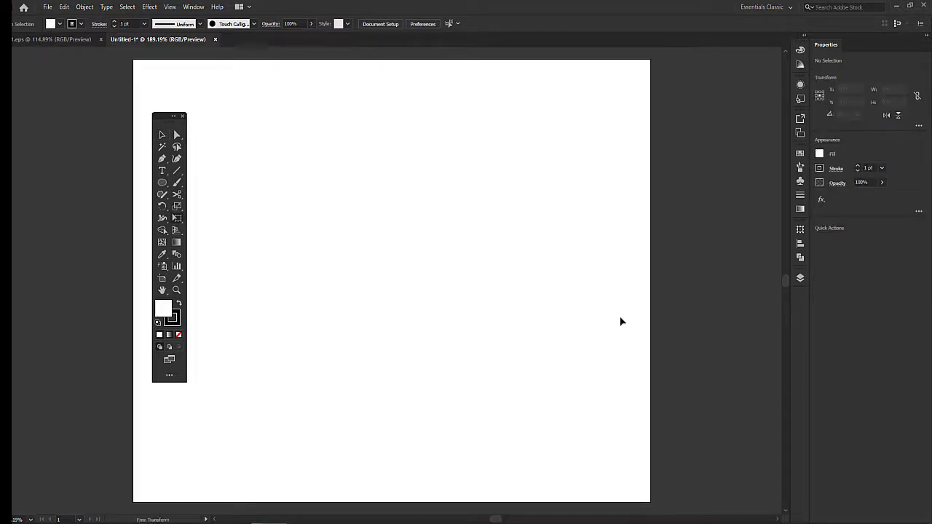
click(163, 170)
click(299, 204)
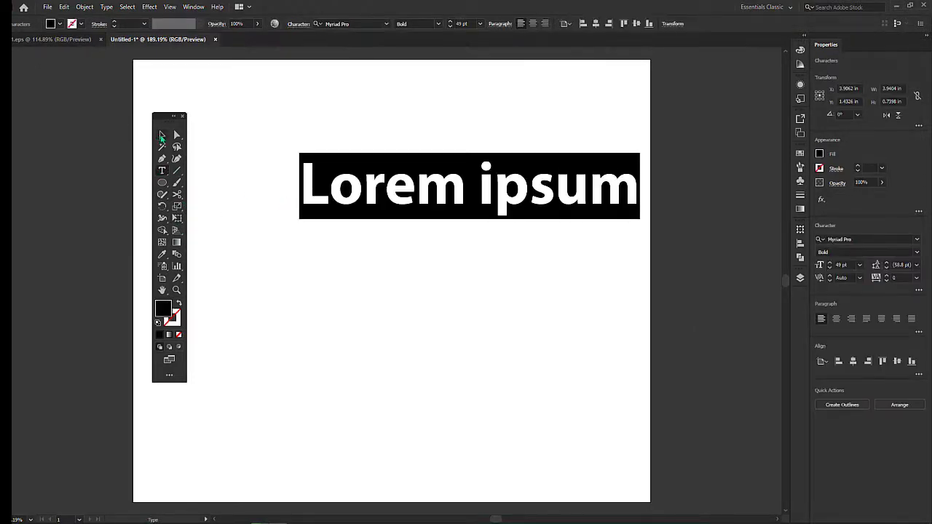
click(161, 136)
double_click(575, 191)
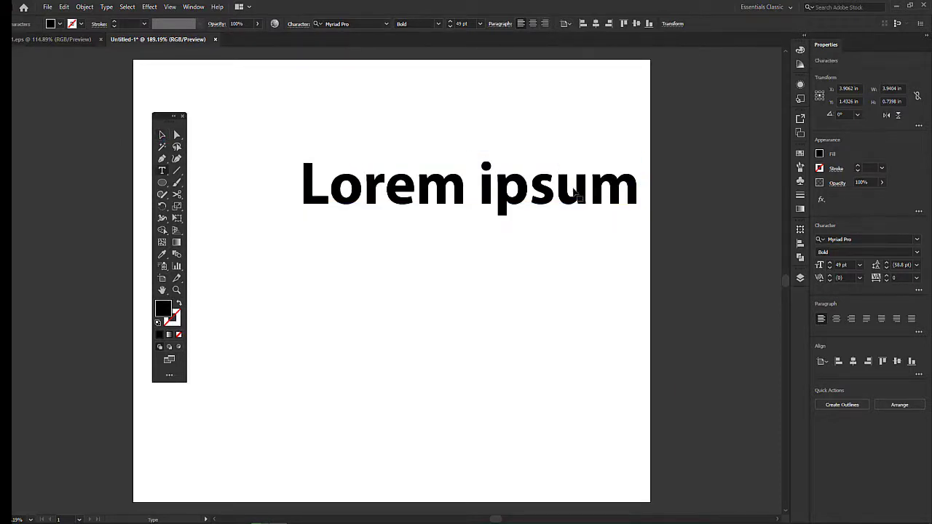
key(ctrl+a)
text(SLICED TE)
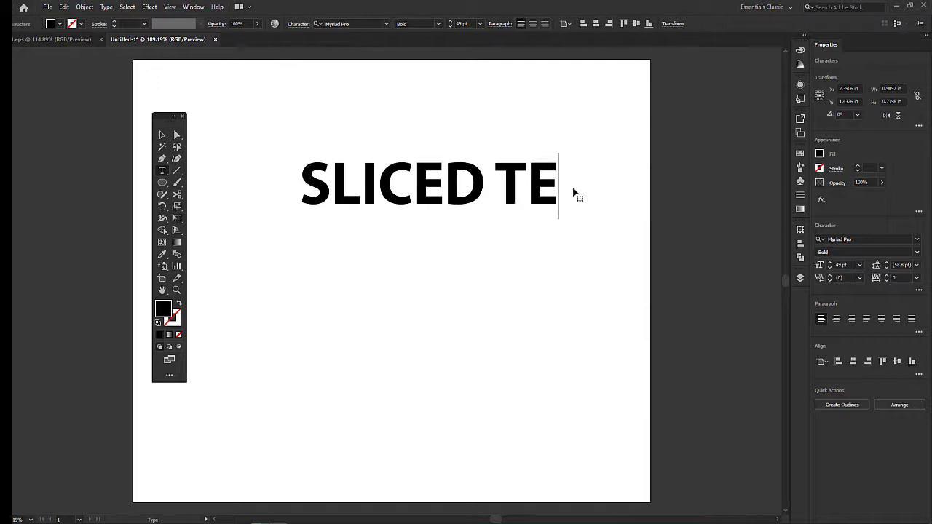
text(XT)
- Reposition the new SLICED TEXT object to about X 2.92 in, Y 2.21 in
key(ctrl+a)
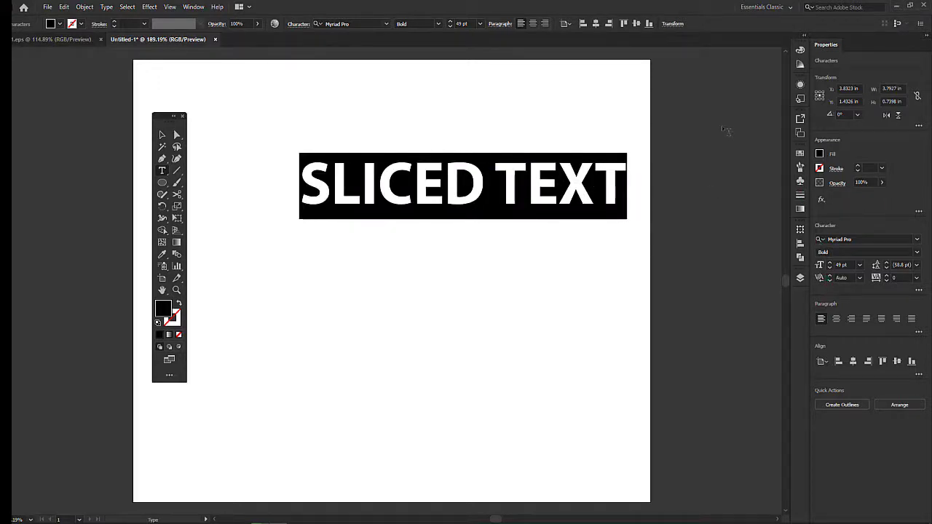
click(161, 135)
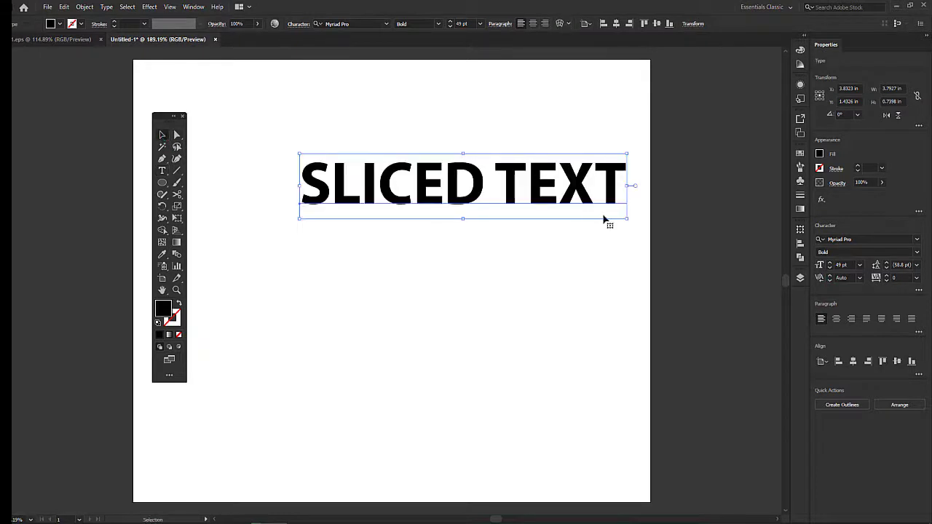
drag(525, 221, 607, 326)
key(ctrl+z)
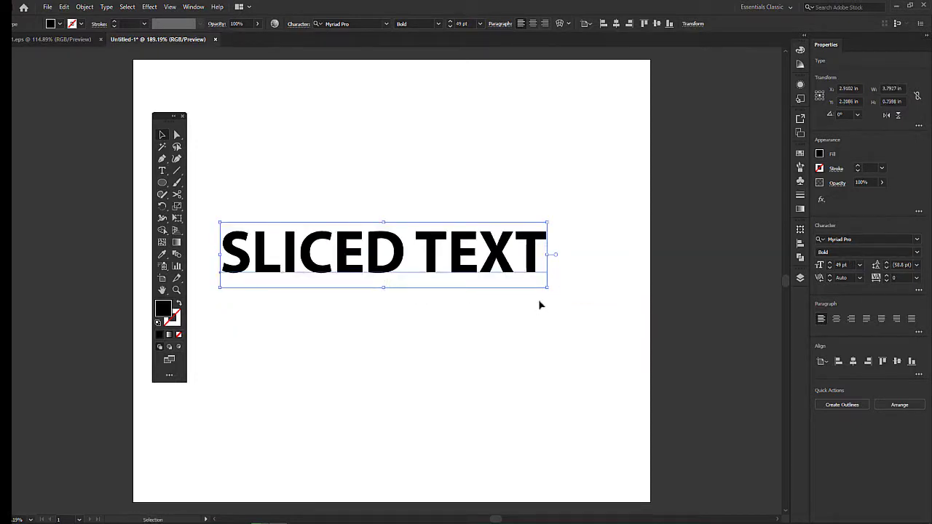
- Enlarge the SLICED TEXT object to about 58.7 pt, give it a 2 pt stroke, and deselect it
drag(547, 290, 612, 334)
drag(514, 259, 509, 256)
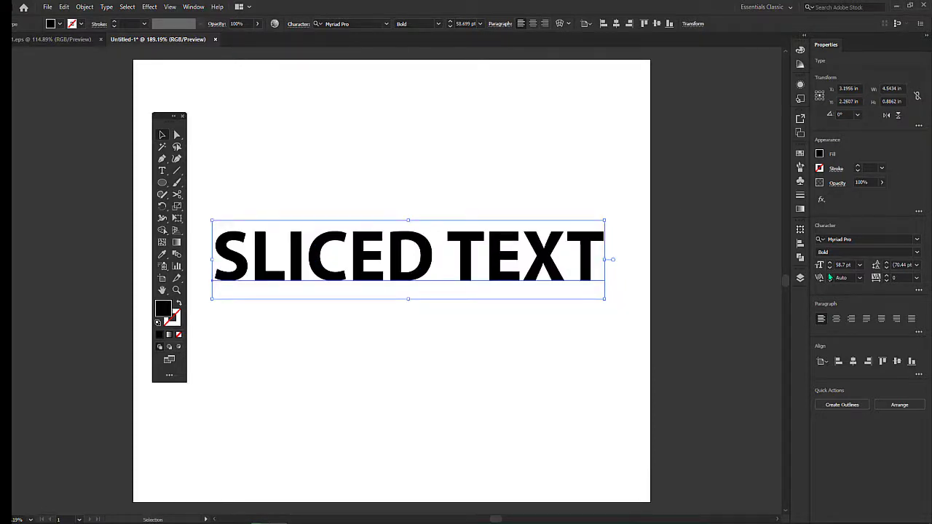
click(857, 167)
click(857, 167)
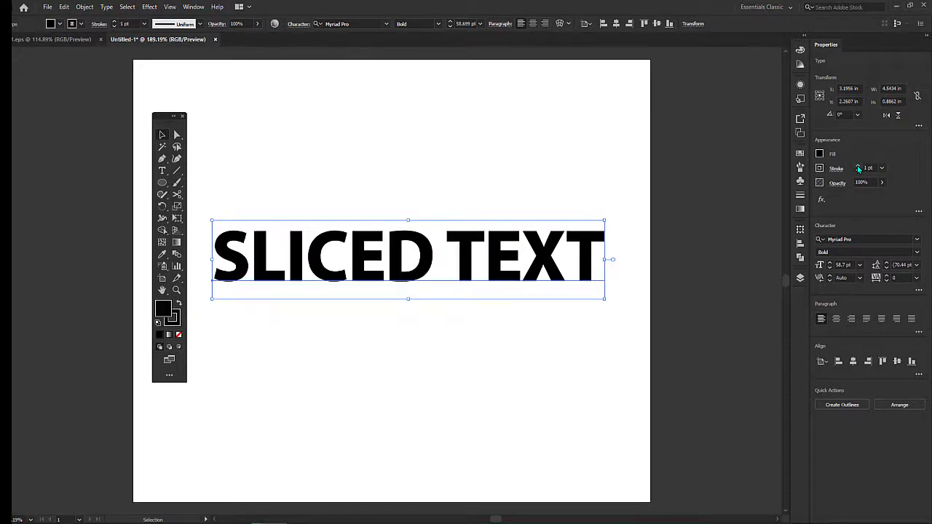
click(858, 167)
click(858, 166)
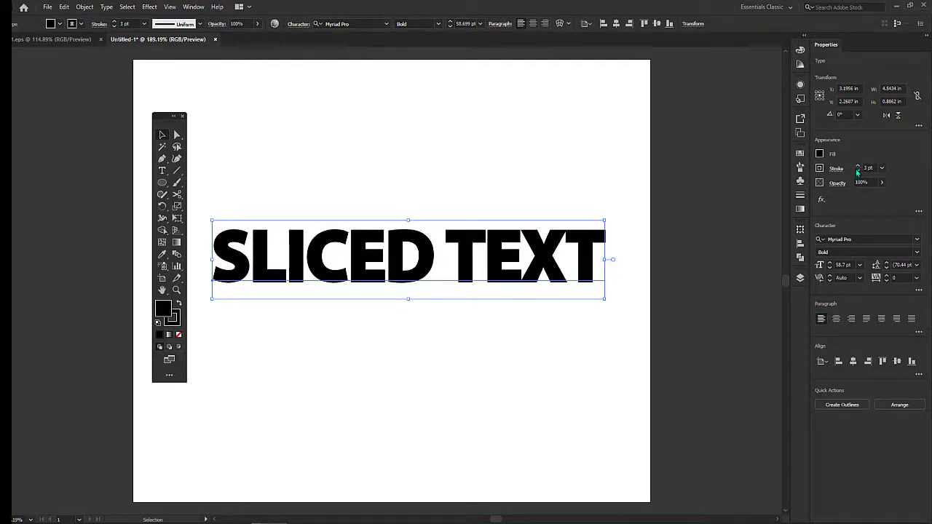
click(858, 170)
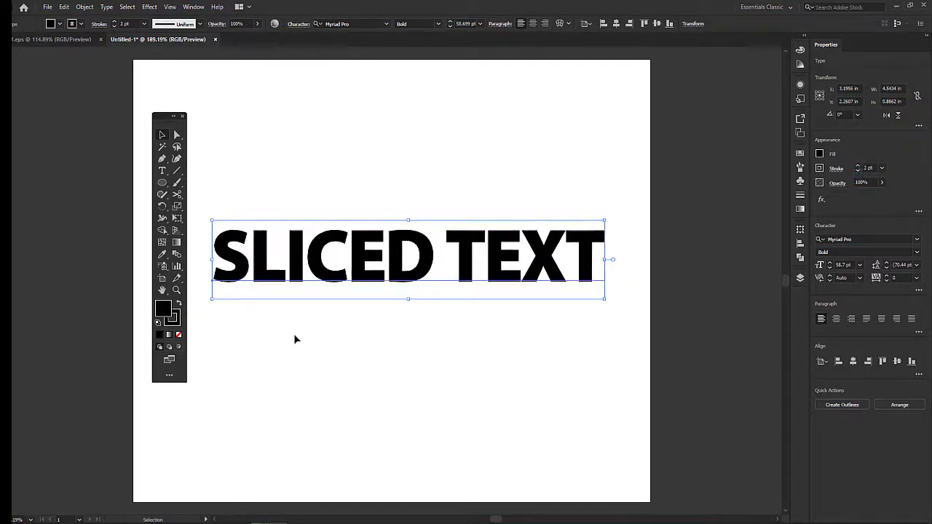
click(341, 347)
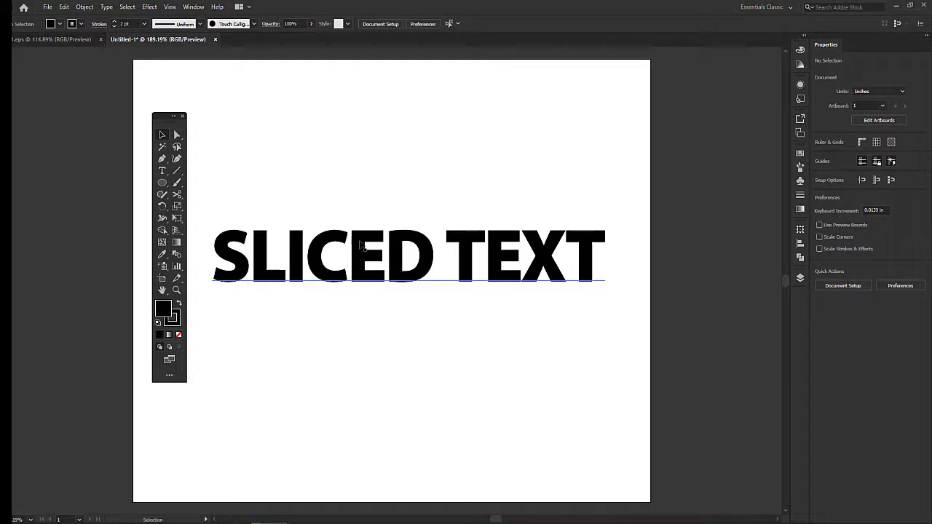
- Convert the SLICED TEXT object to outlines and deselect the resulting letter shapes
click(397, 242)
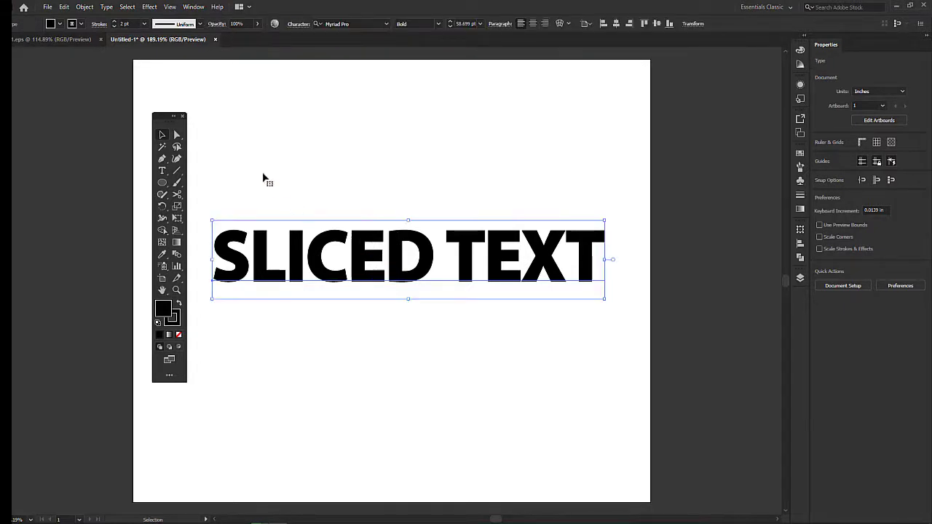
click(185, 212)
click(259, 237)
key(ctrl)
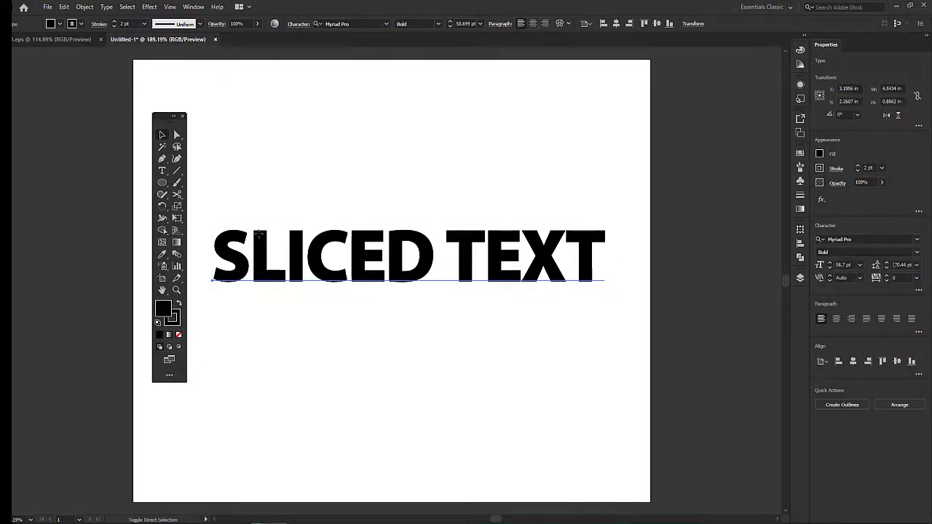
key(ctrl+shift+o)
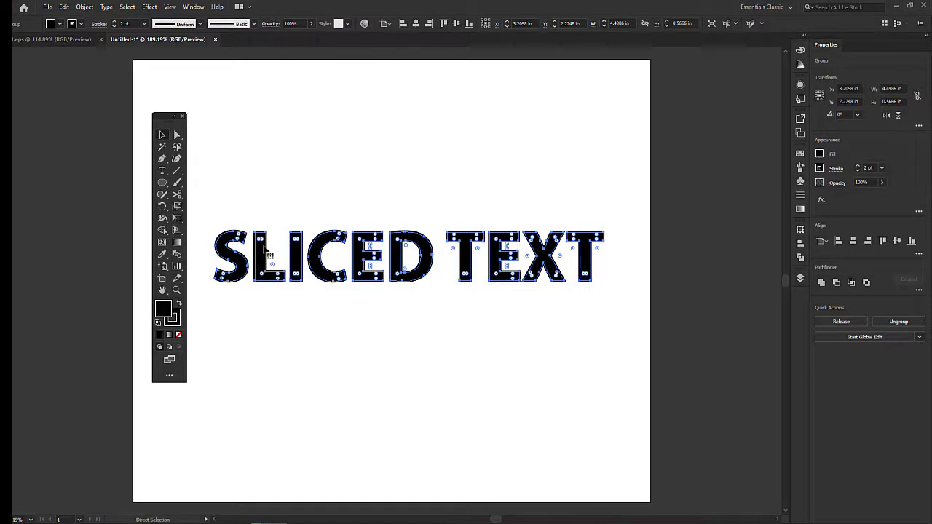
key(v)
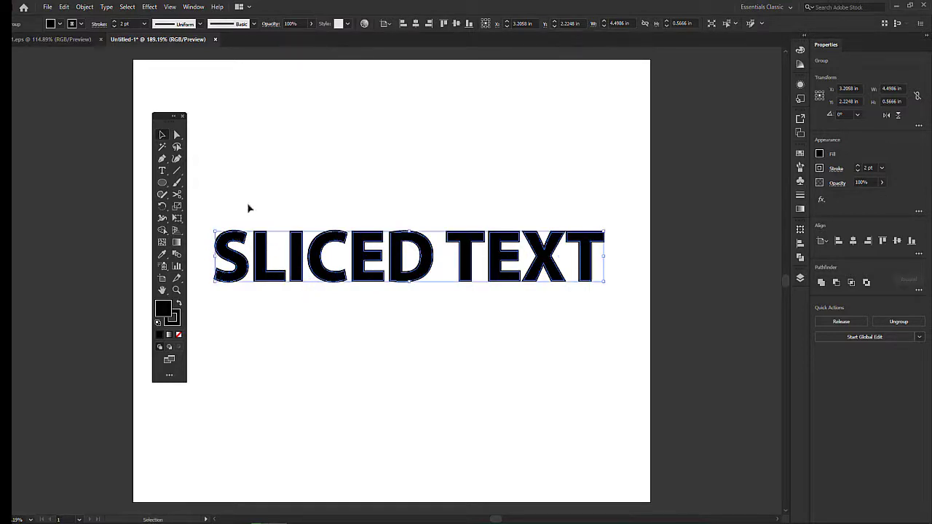
click(291, 186)
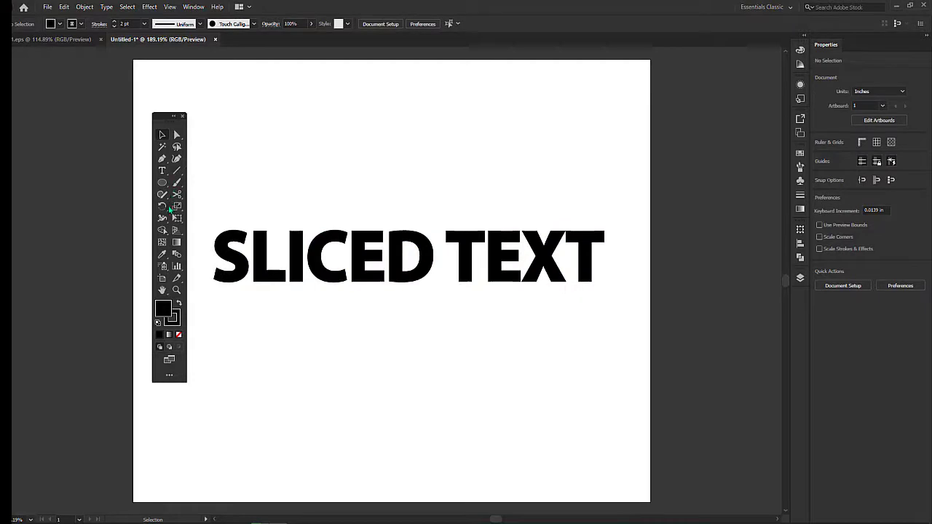
- Draw a rectangle about 4.69 by 0.58 in over the lettering's upper half, positioned at about X 3.23 in, Y 1.93 in
click(162, 183)
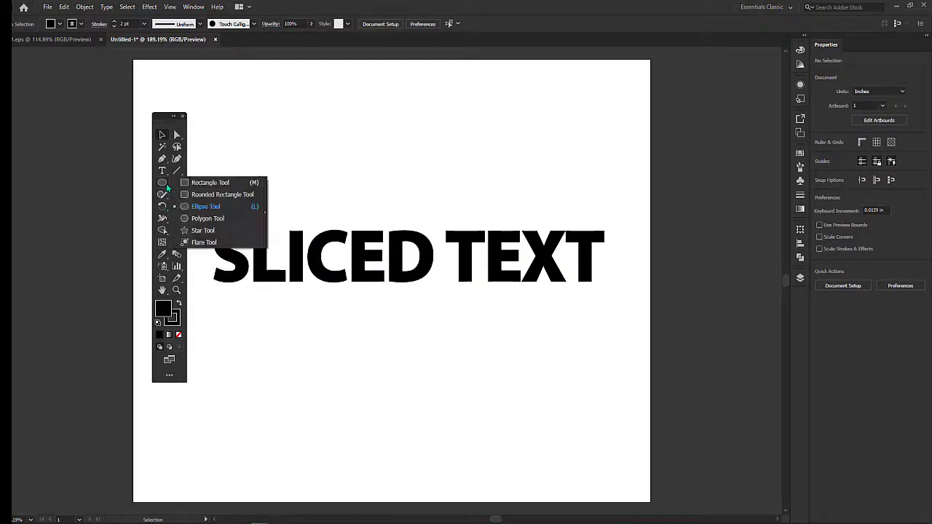
click(200, 183)
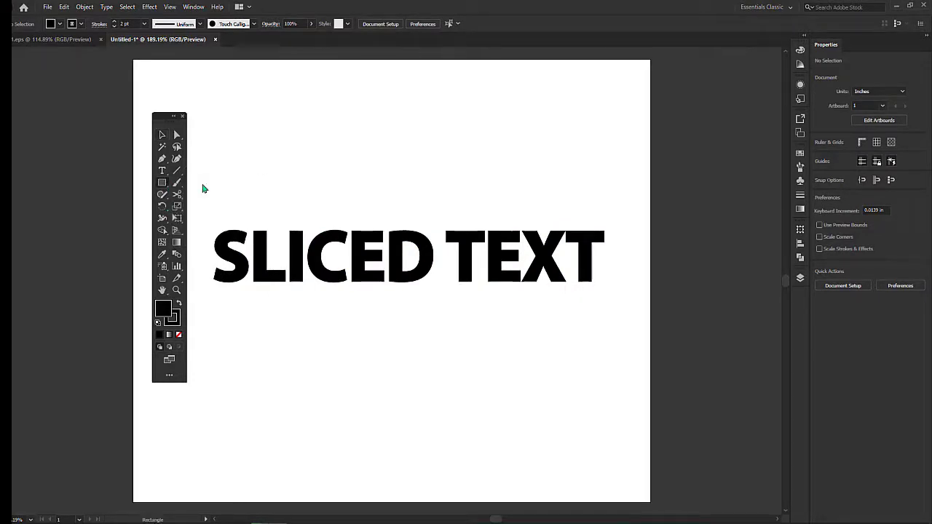
drag(209, 207, 614, 261)
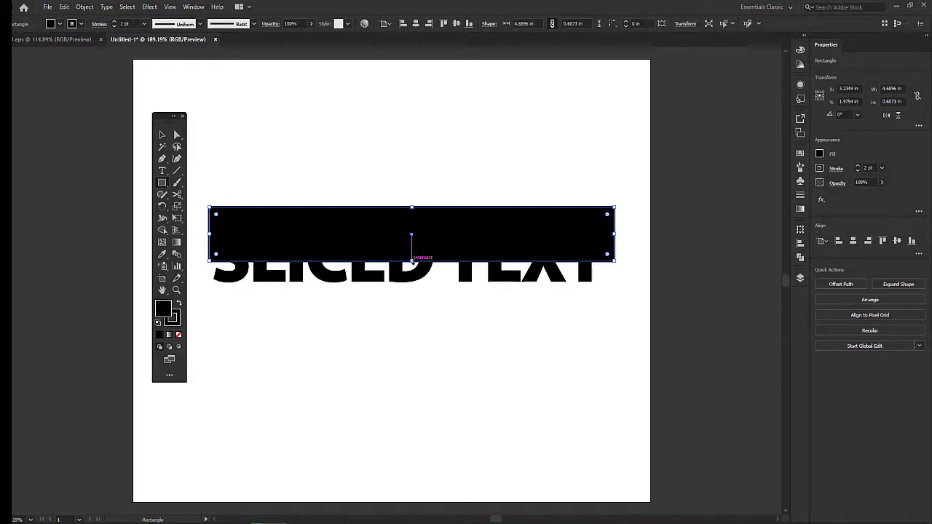
drag(412, 259, 412, 256)
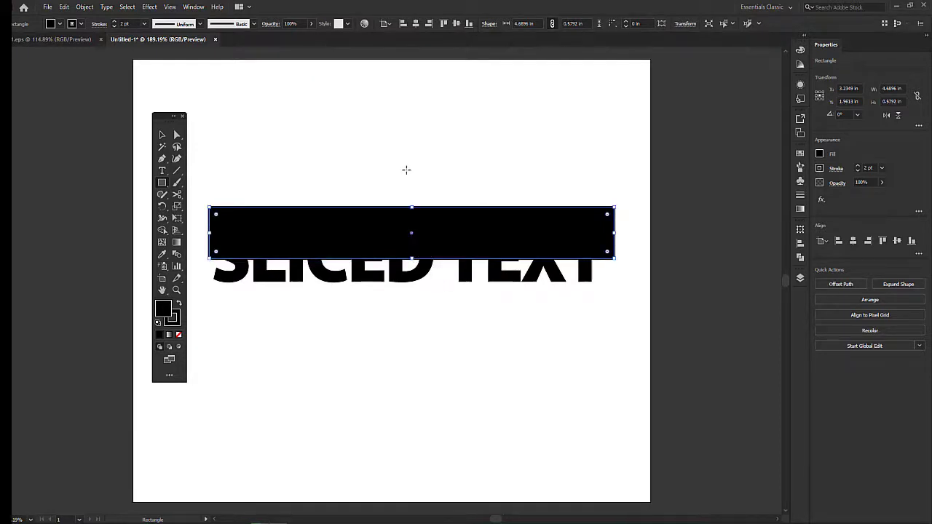
key(Down)
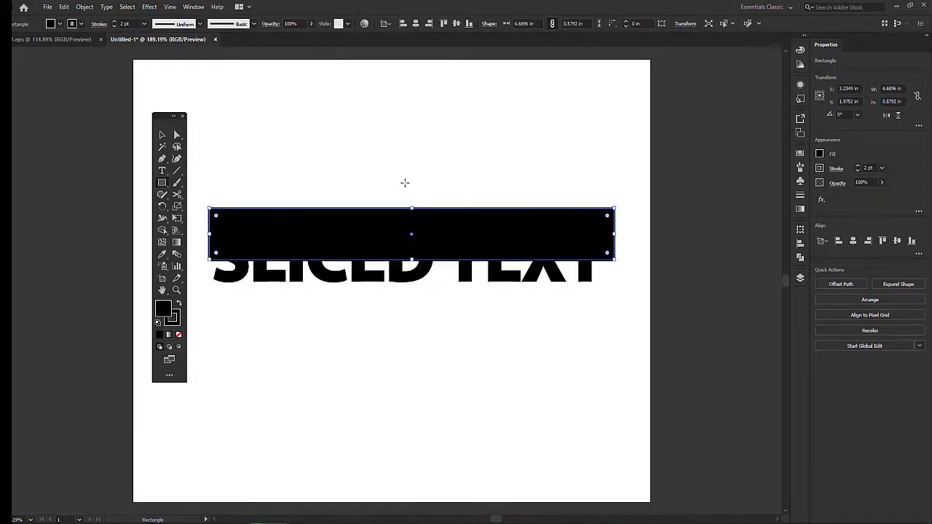
key(Up)
key(Up)
key(Up)
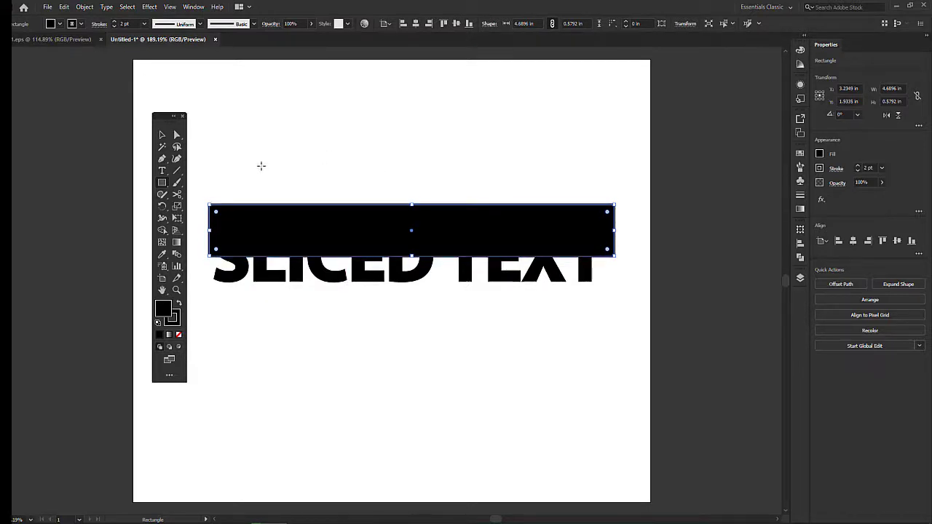
- Set the rectangle's opacity to 47% and the outlined lettering's opacity to 36%, and deselect
click(162, 136)
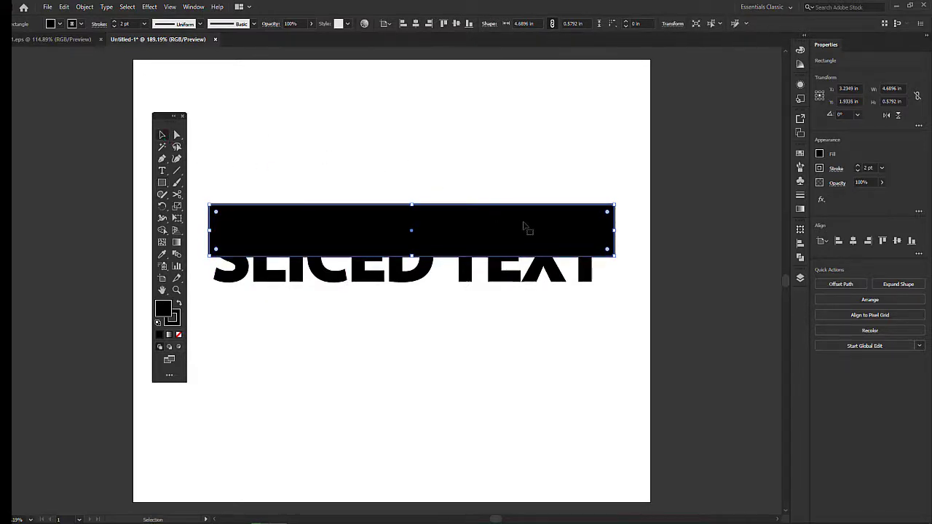
click(882, 183)
drag(883, 195, 859, 199)
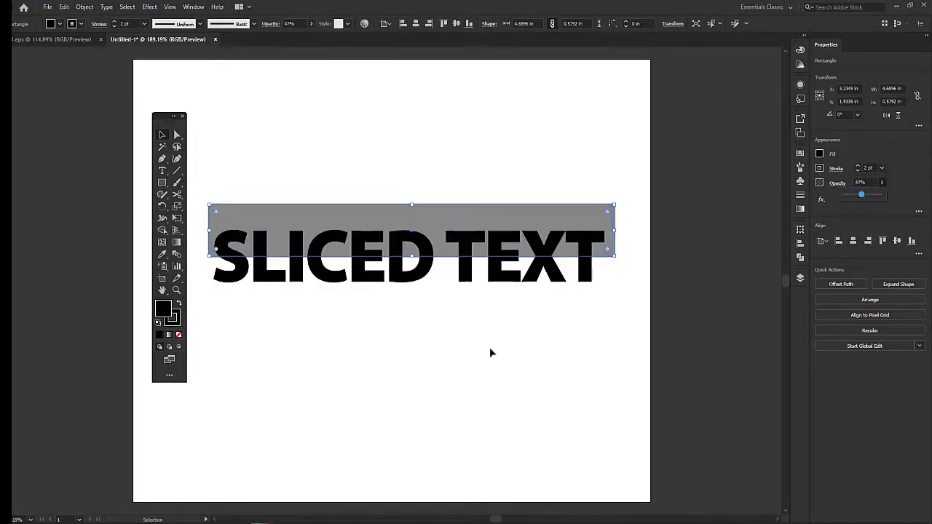
click(500, 323)
click(500, 271)
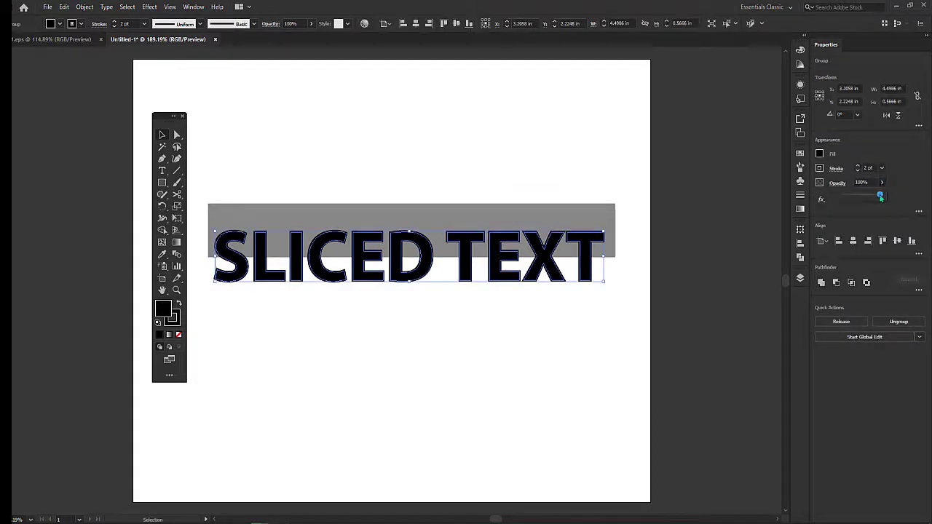
drag(859, 198, 856, 199)
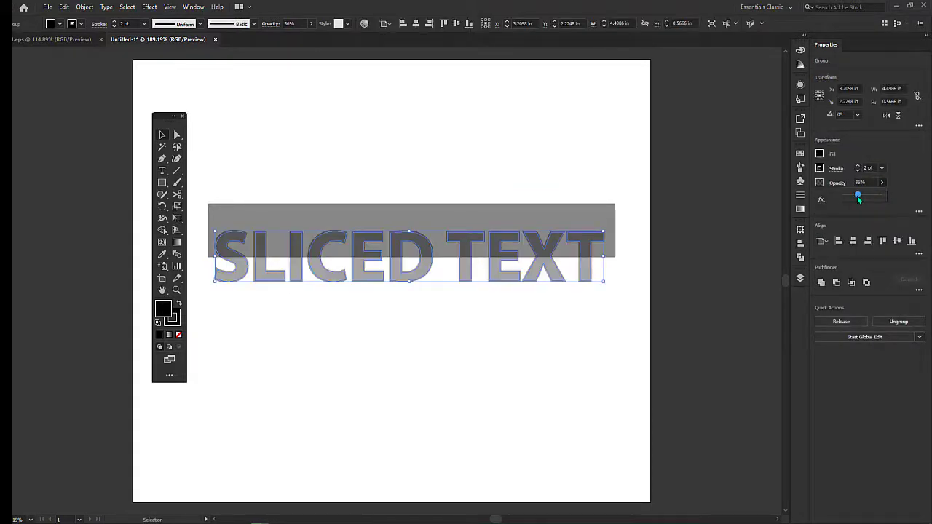
click(463, 339)
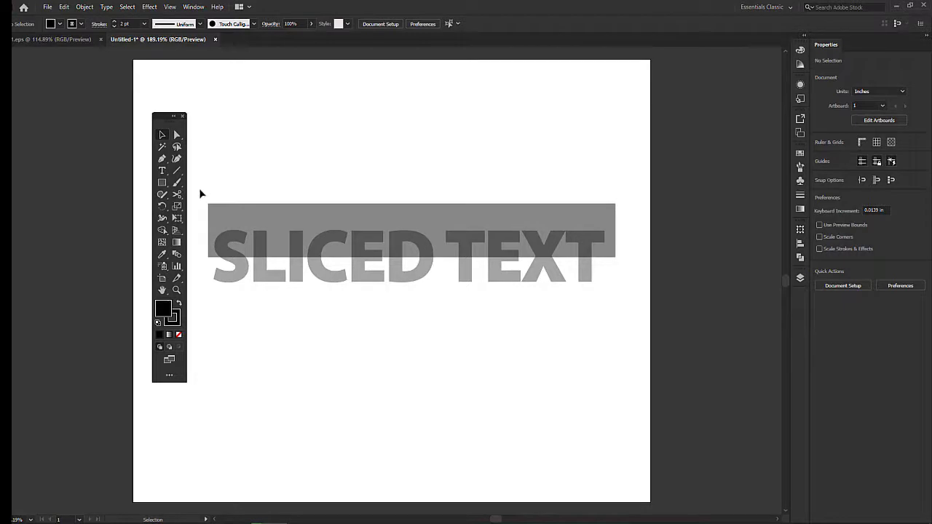
- Select the rectangle and lettering, and remove the rectangle areas outside the letters and inside the D with the Shape Builder tool
drag(200, 191, 632, 294)
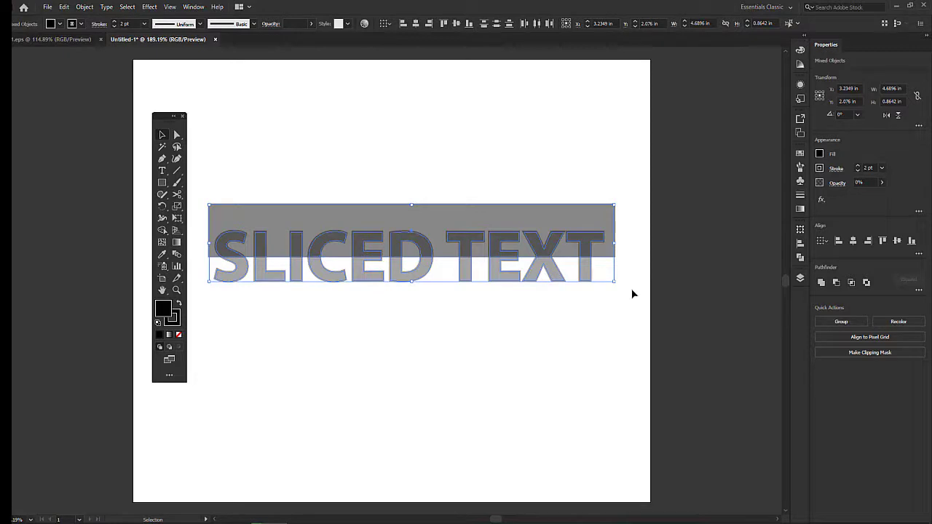
click(301, 177)
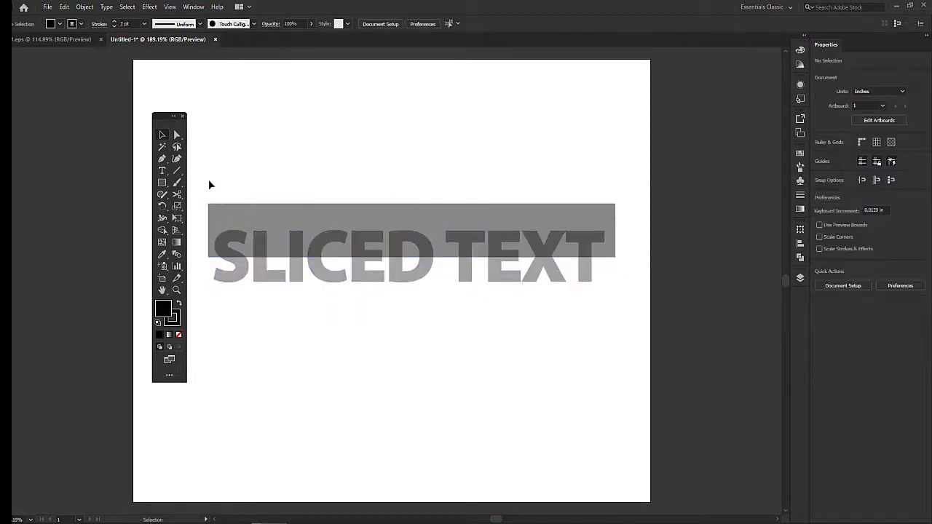
drag(272, 239, 616, 306)
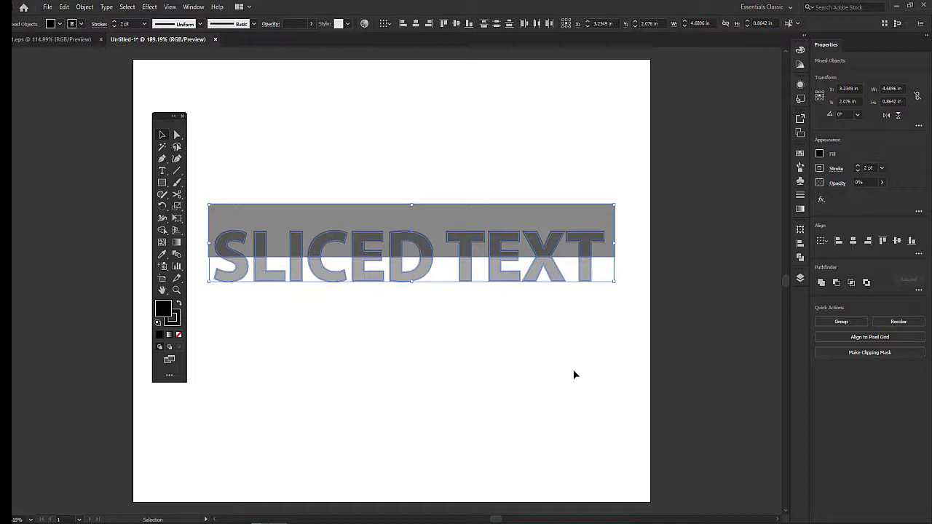
click(162, 231)
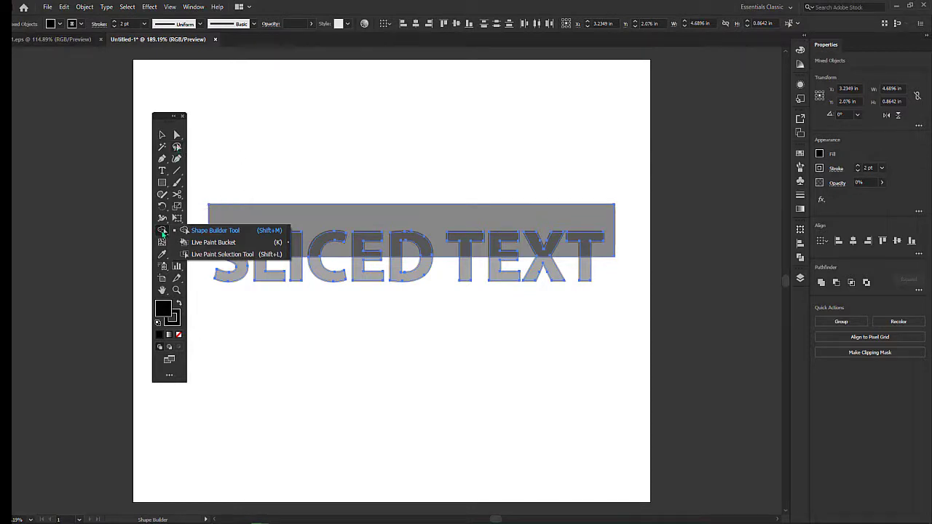
click(162, 231)
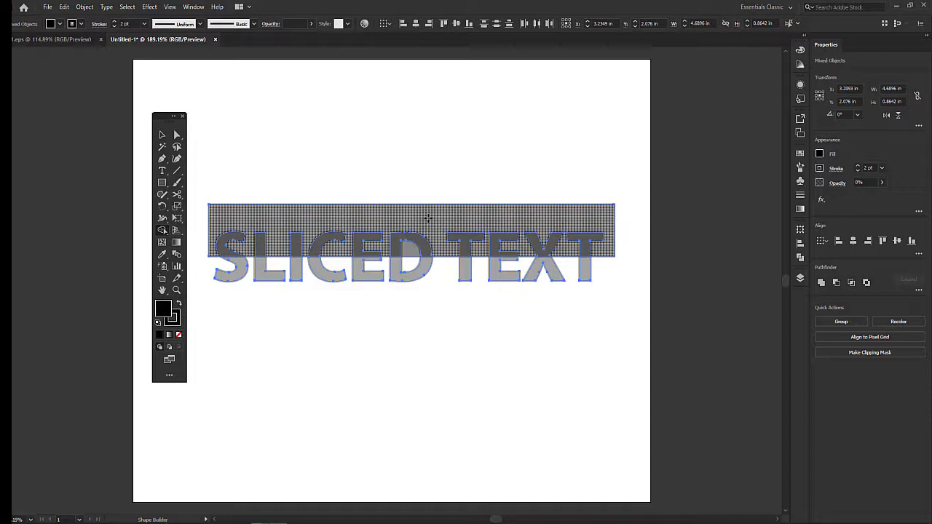
alt+click(428, 219)
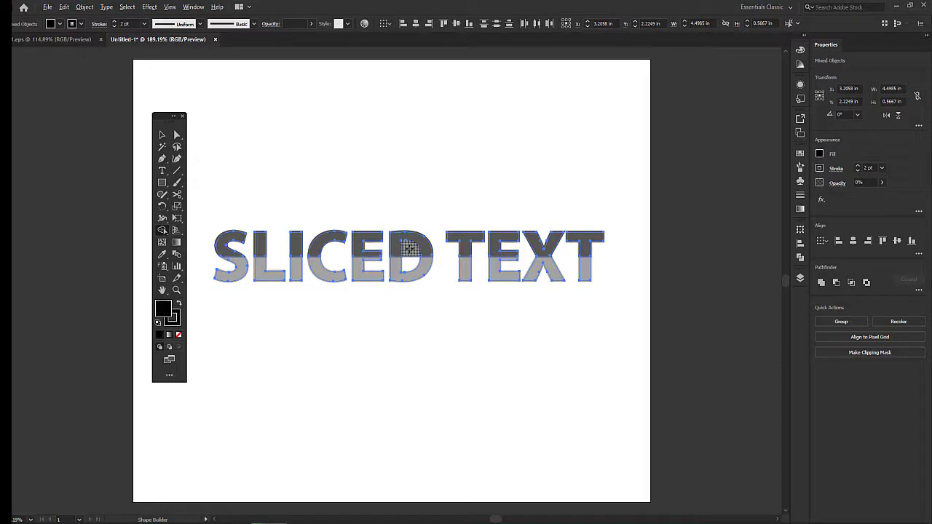
drag(410, 249, 410, 248)
drag(212, 240, 404, 237)
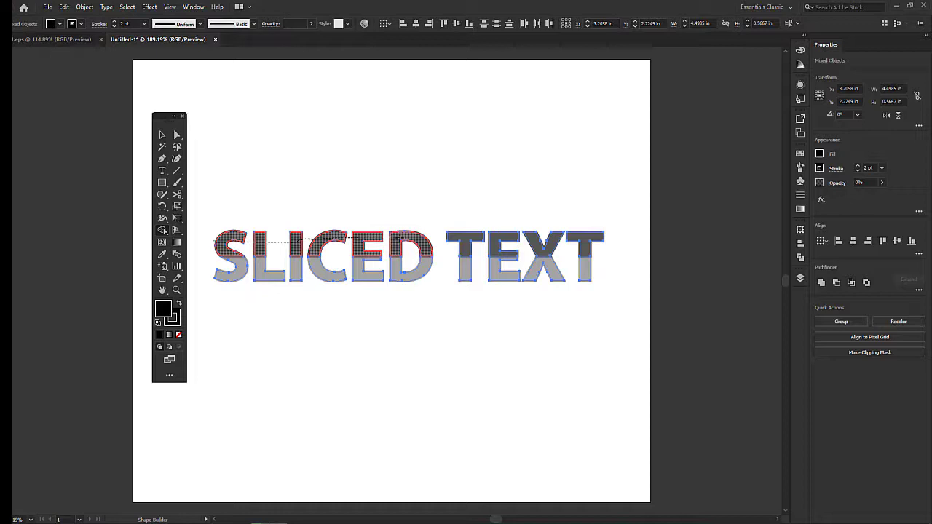
drag(403, 237, 409, 248)
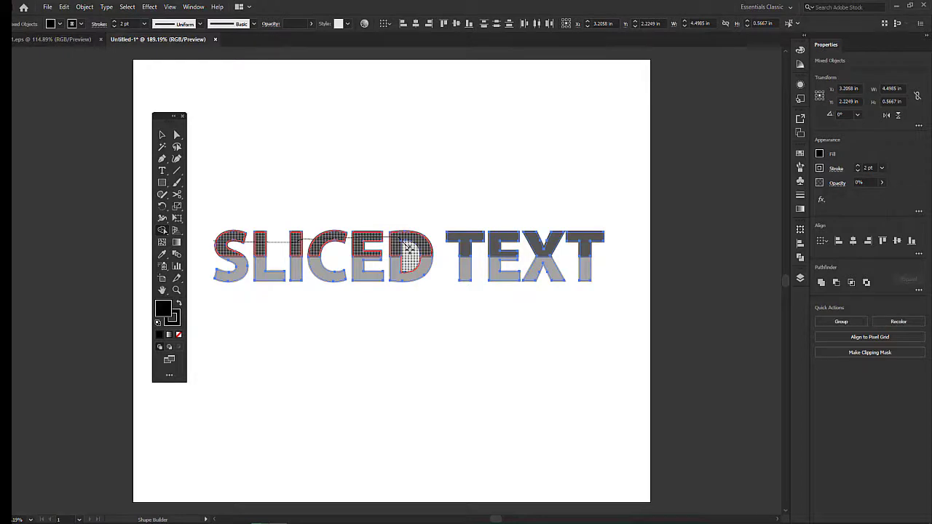
drag(409, 248, 409, 249)
key(ctrl+z)
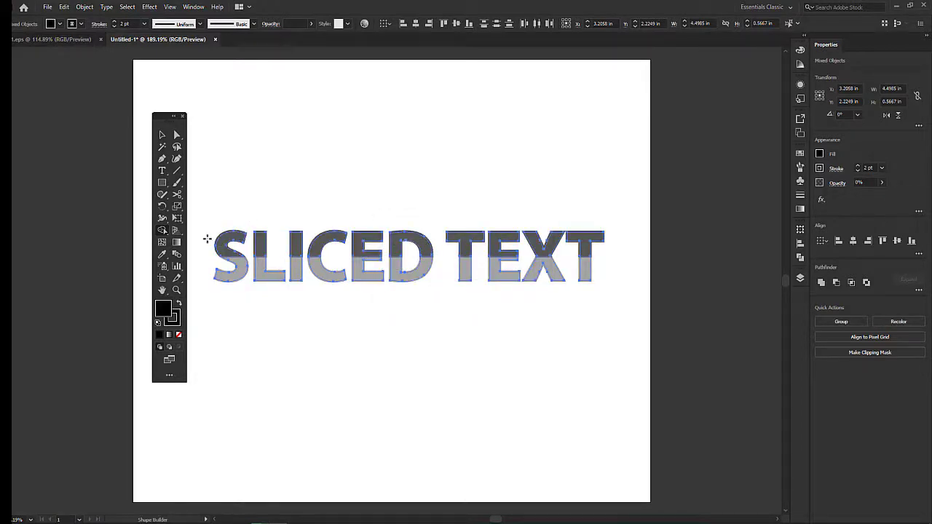
- Merge the upper halves of all the letters into one shape with the Shape Builder tool, and deselect
drag(209, 239, 404, 236)
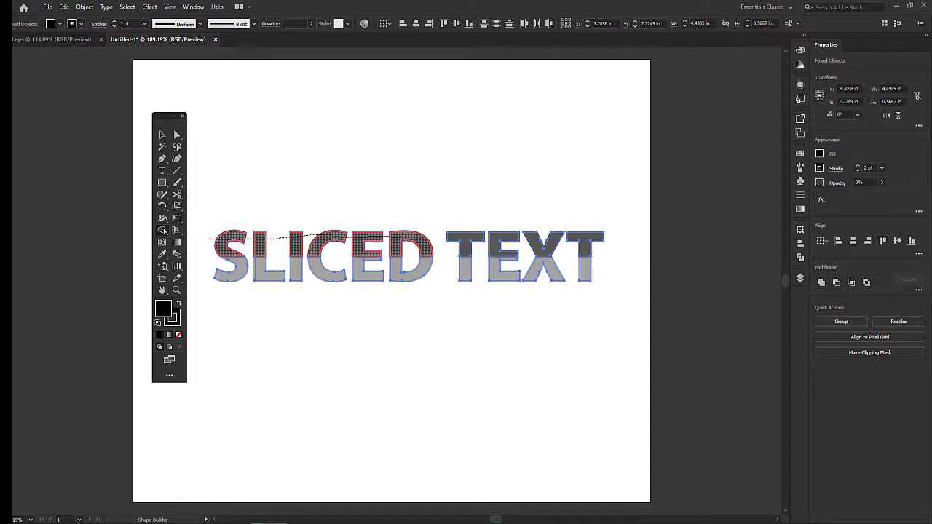
mouse_move(404, 236)
mouse_down()
mouse_move(446, 230)
mouse_move(594, 246)
mouse_up()
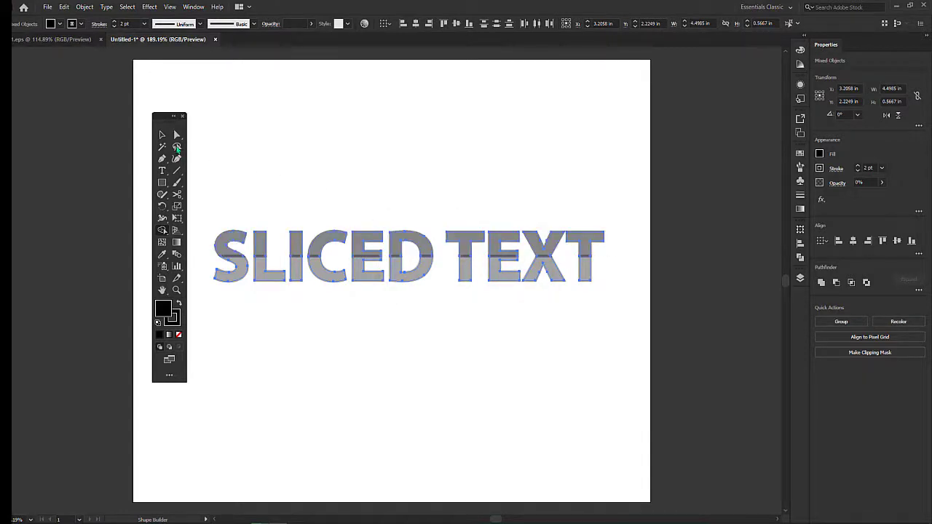
click(162, 134)
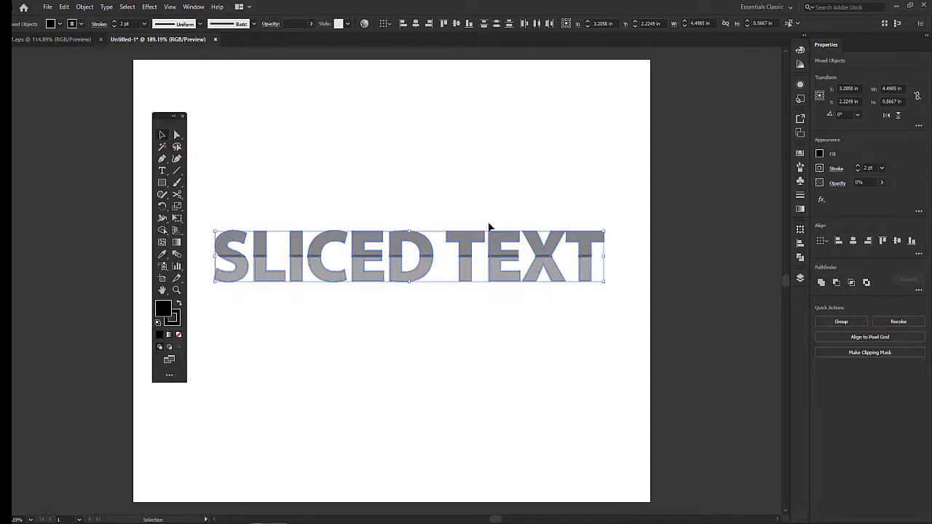
click(541, 334)
- Offset the lower half of the lettering to about X 3.06 in, Y 2.39 in
click(556, 270)
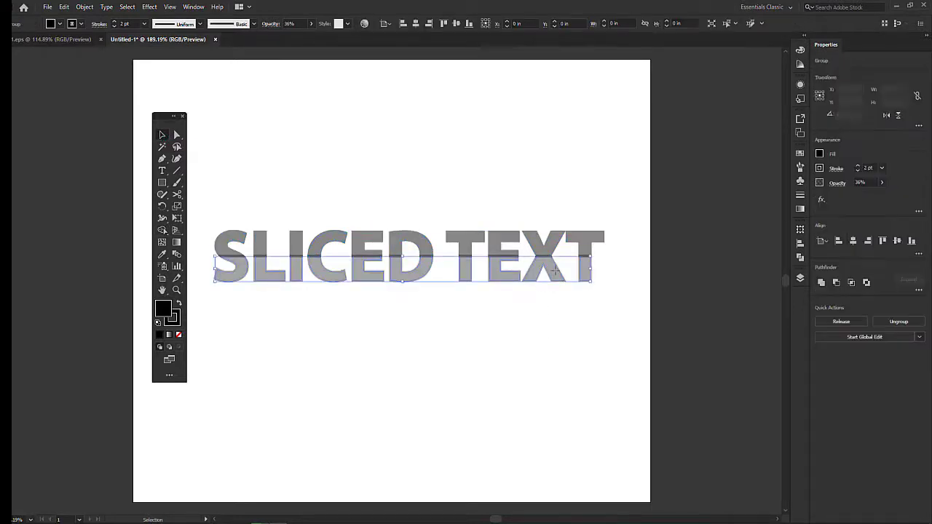
key(Left)
key(Left)
key(Left)
key(Left)
key(Left)
key(Down)
key(Down)
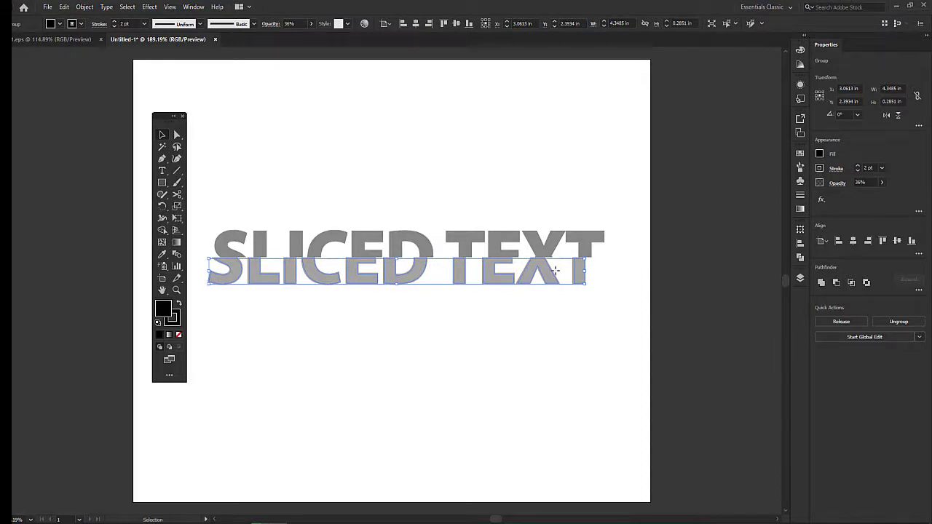
- Select the merged upper halves of the letters and set their opacity to 100%
click(544, 296)
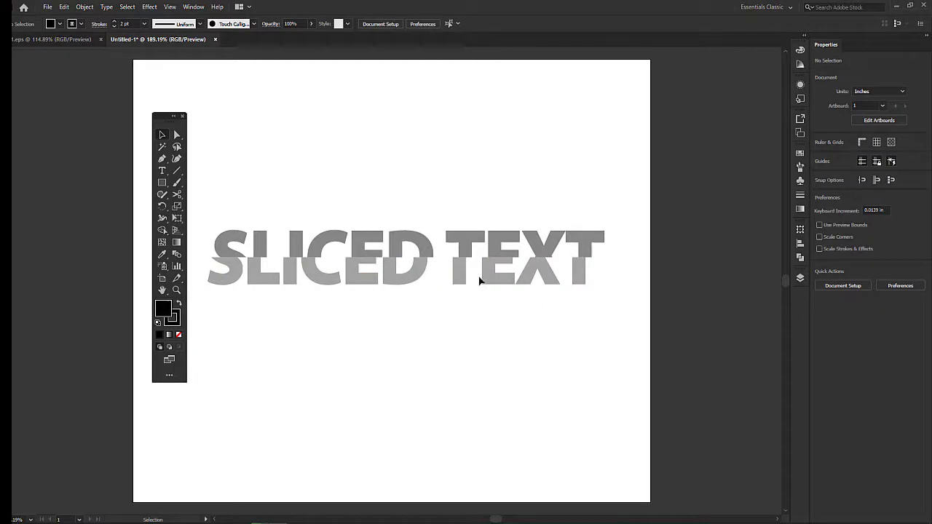
click(476, 235)
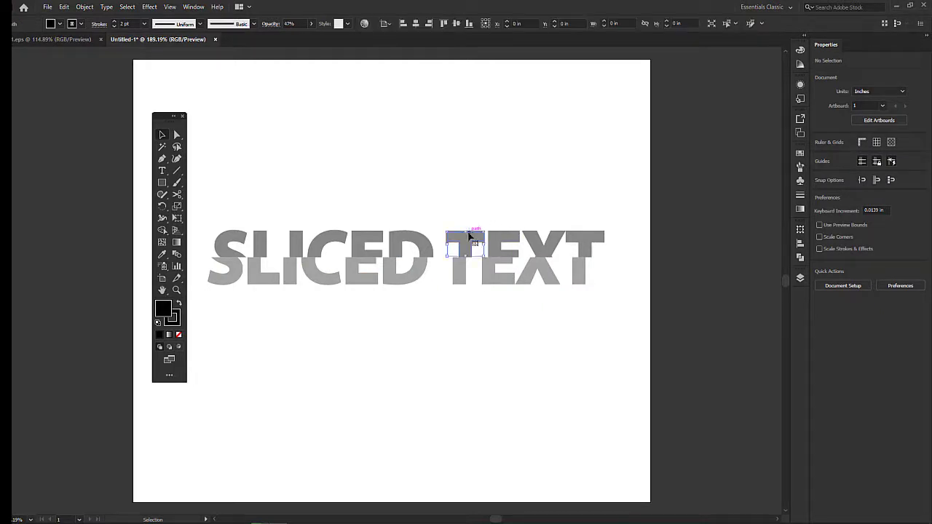
click(216, 225)
drag(215, 217, 600, 248)
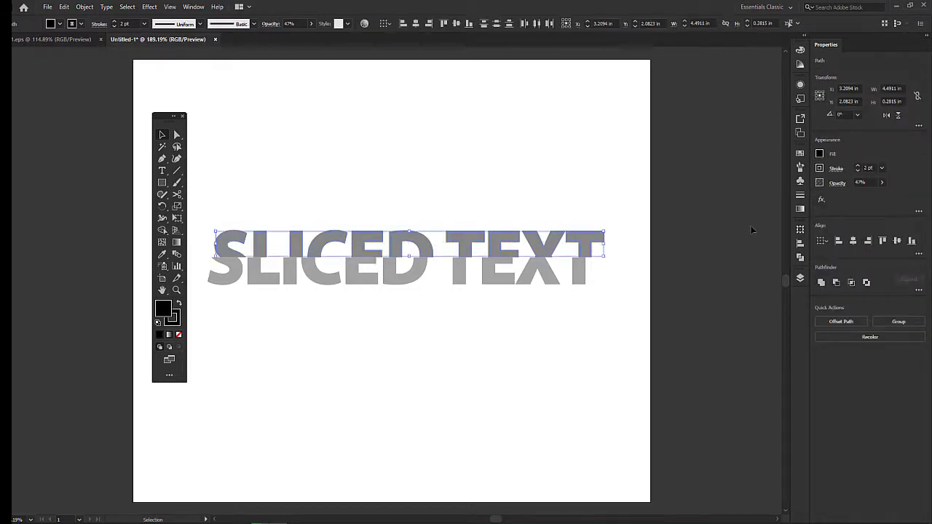
click(882, 182)
drag(861, 194, 882, 195)
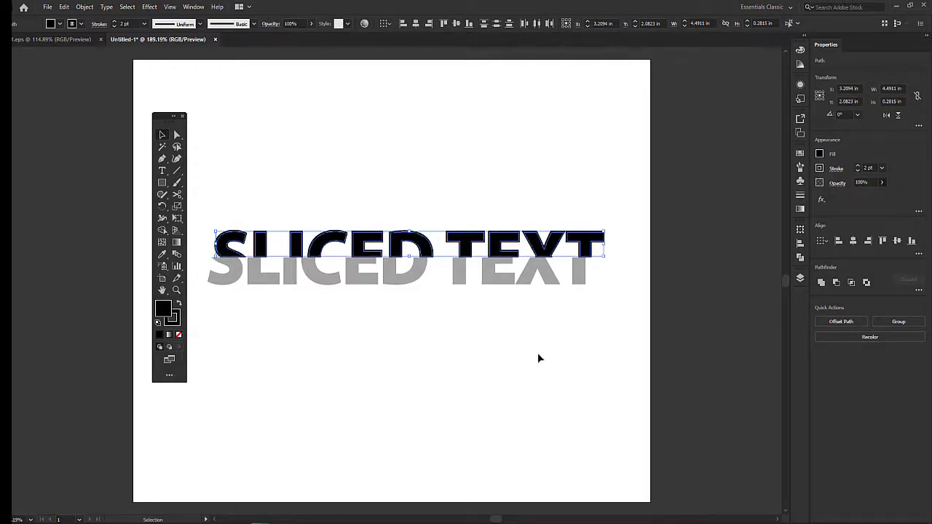
- Set the opacity of the lettering's lower half to 100% and deselect
drag(603, 298, 223, 270)
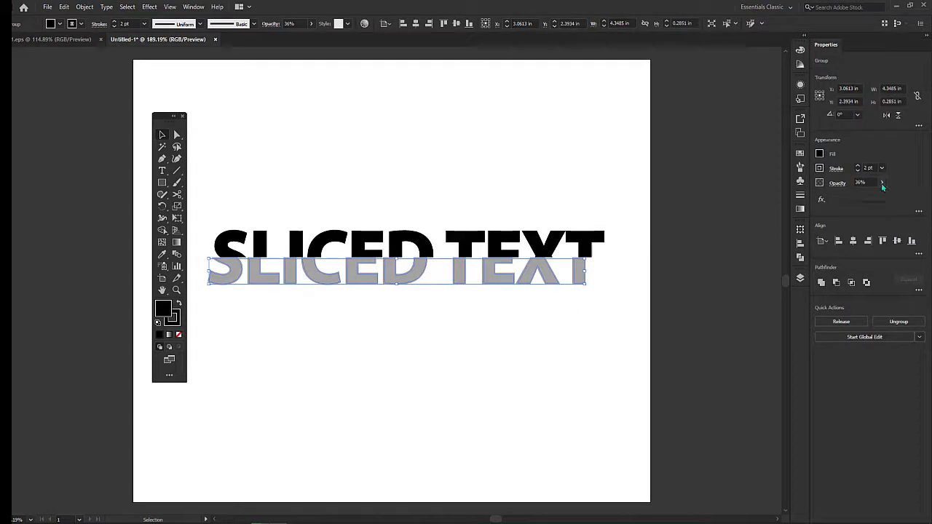
click(881, 183)
drag(862, 195, 896, 194)
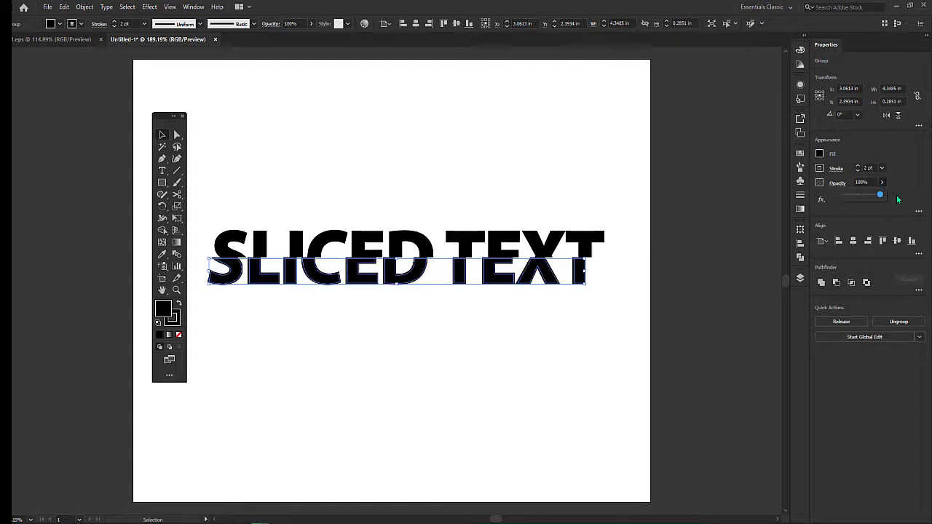
click(469, 351)
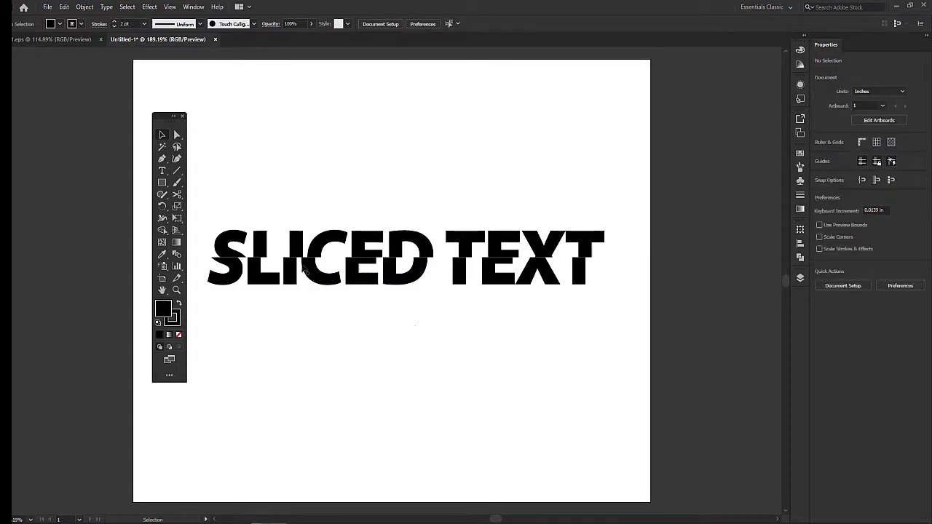
drag(213, 216, 596, 248)
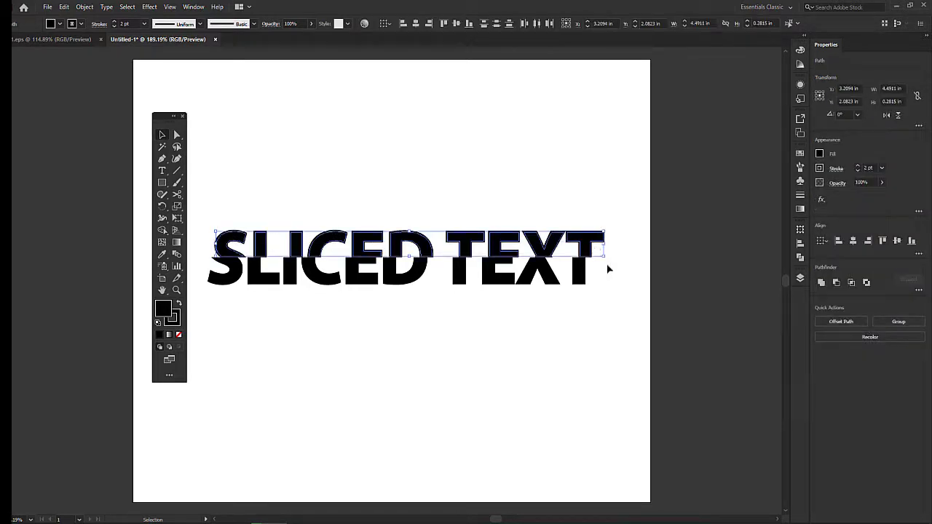
drag(614, 301, 210, 284)
click(485, 394)
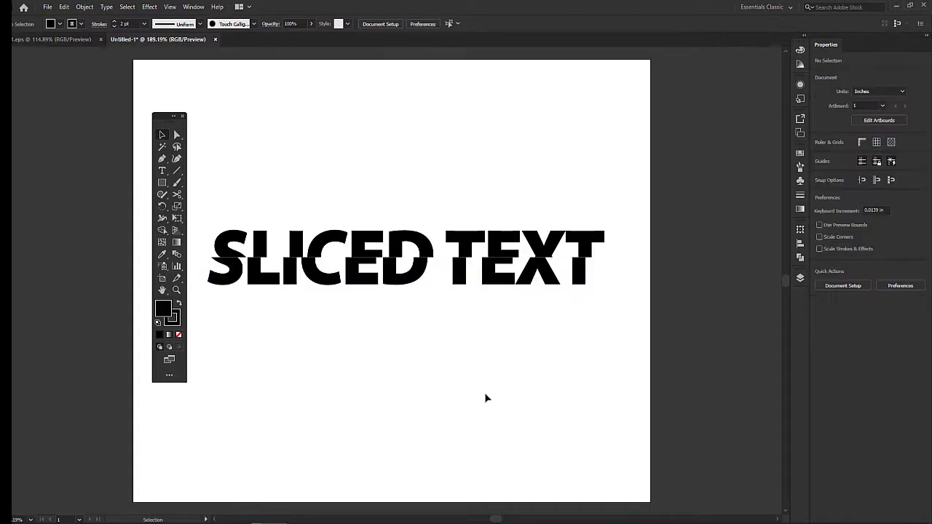
drag(205, 225, 605, 254)
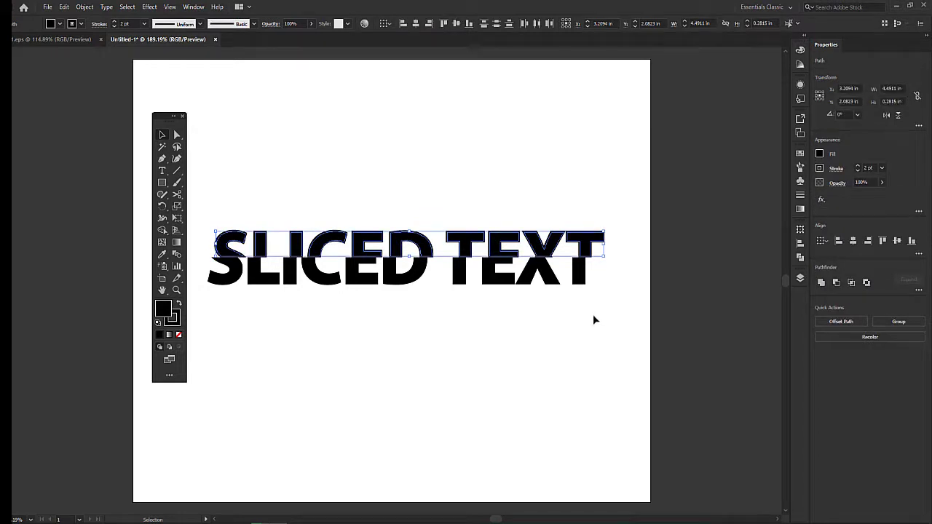
click(517, 198)
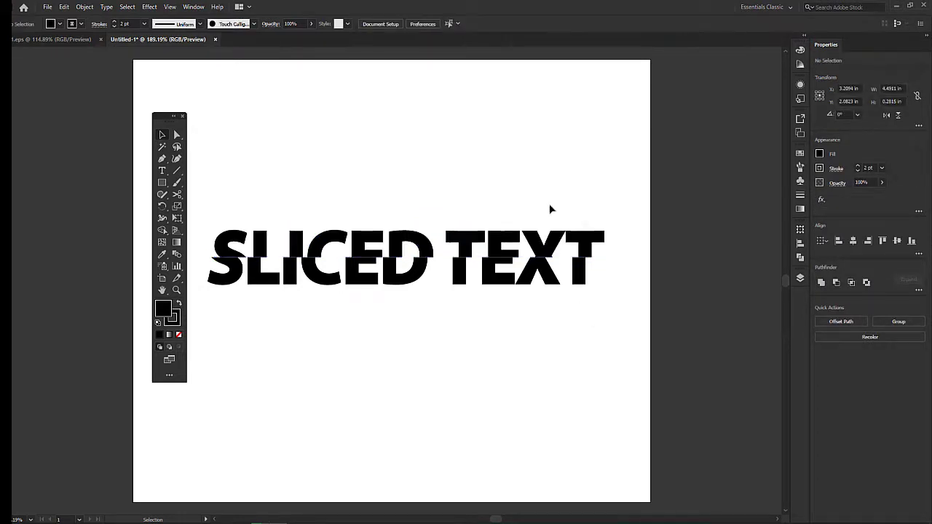
- Try moving the upper halves of the last T, X and E in TEXT upward one by one, and undo the moves
drag(586, 244, 586, 197)
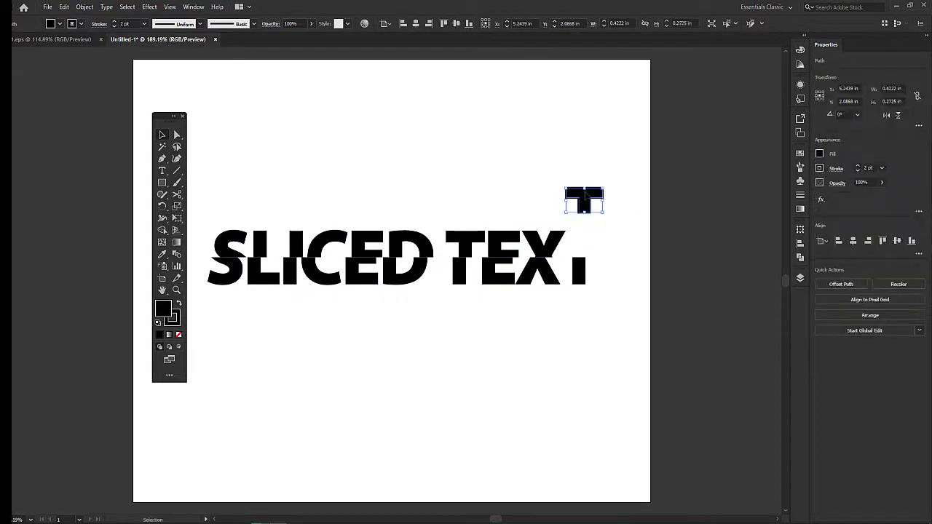
drag(564, 238, 557, 214)
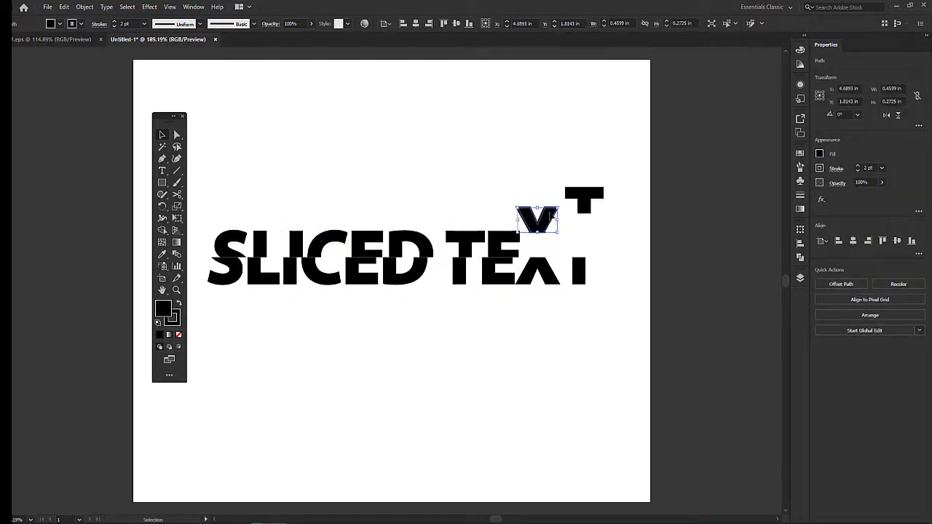
drag(502, 237, 502, 219)
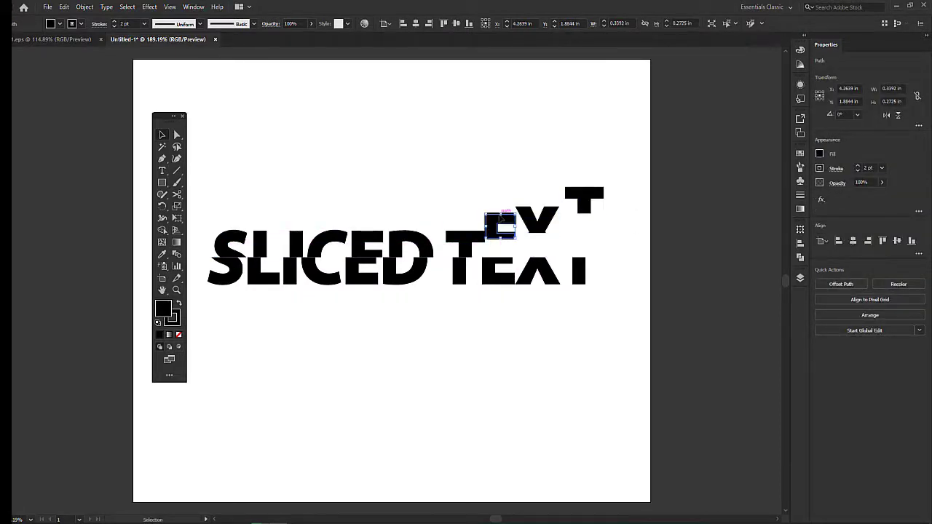
key(ctrl+z)
key(ctrl+z)
key(ctrl+z)
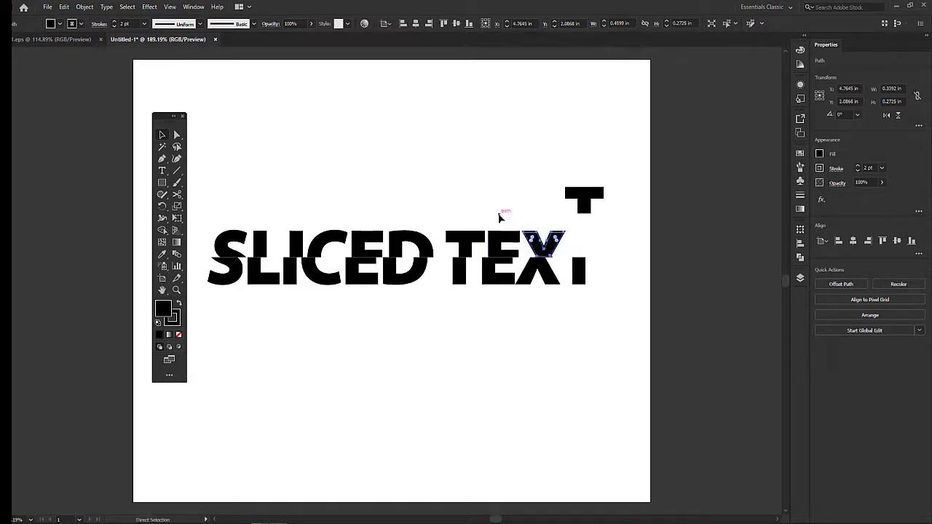
click(536, 297)
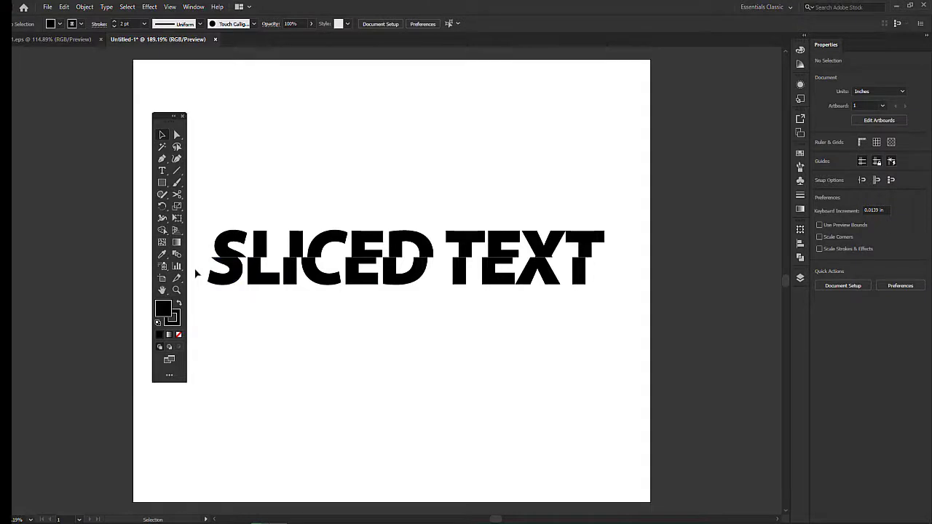
- Nudge the lower half of the lettering slightly to the right, to about X 3.09 in, and deselect
drag(195, 269, 632, 317)
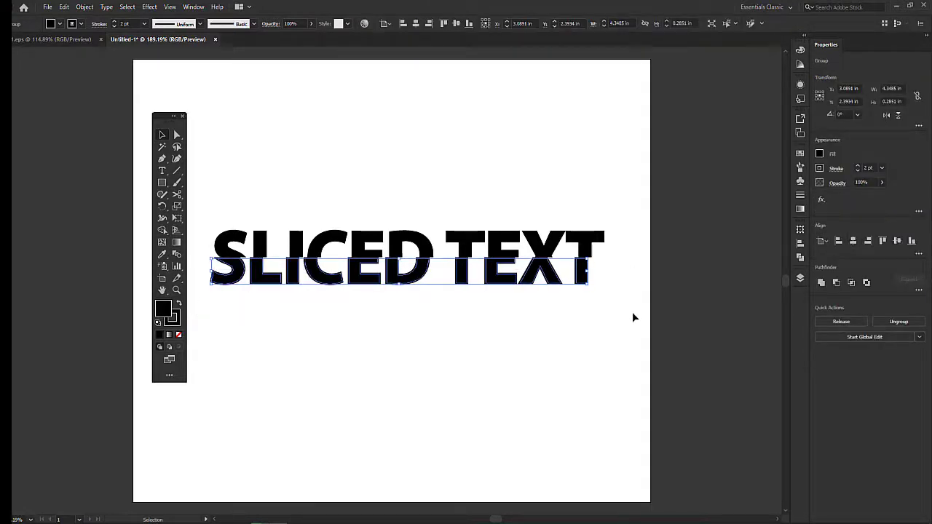
key(Right)
key(Left)
click(472, 353)
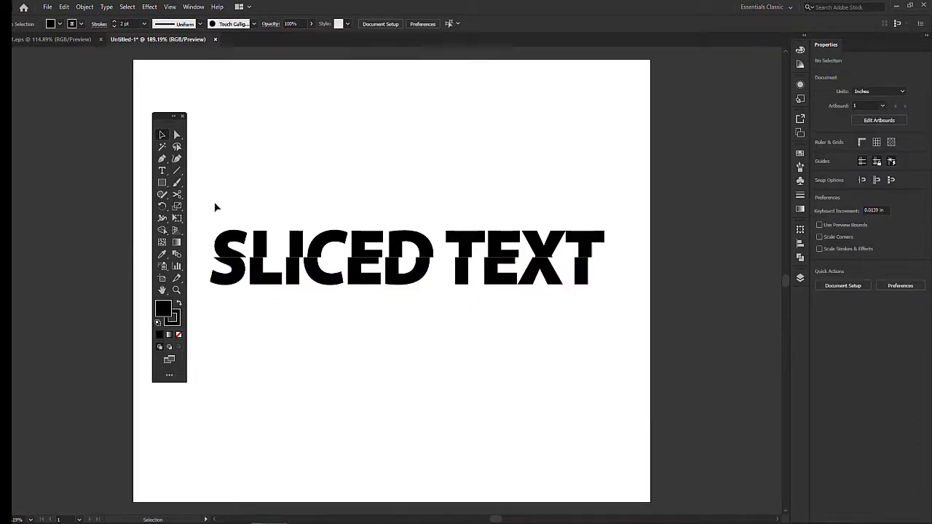
- Rotate both halves of the lettering together counterclockwise by about 2.9° and deselect
drag(214, 207, 624, 347)
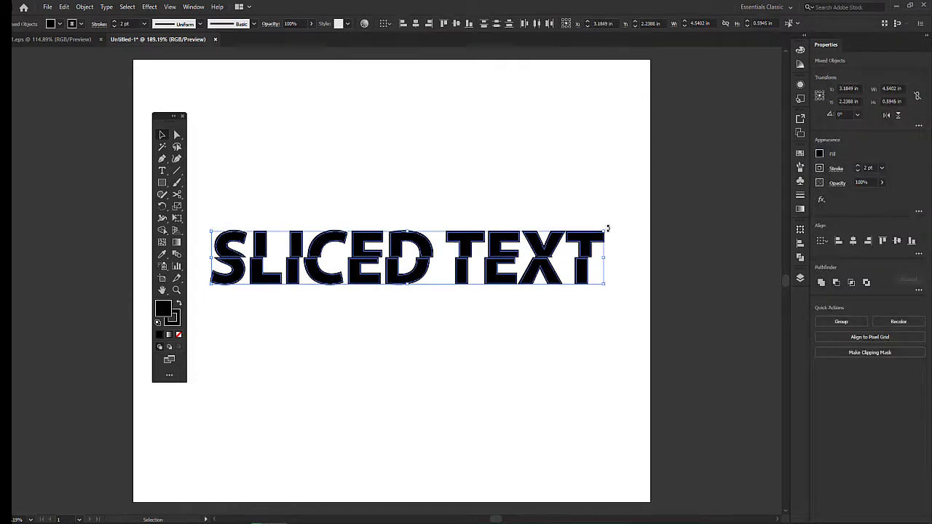
drag(605, 227, 604, 211)
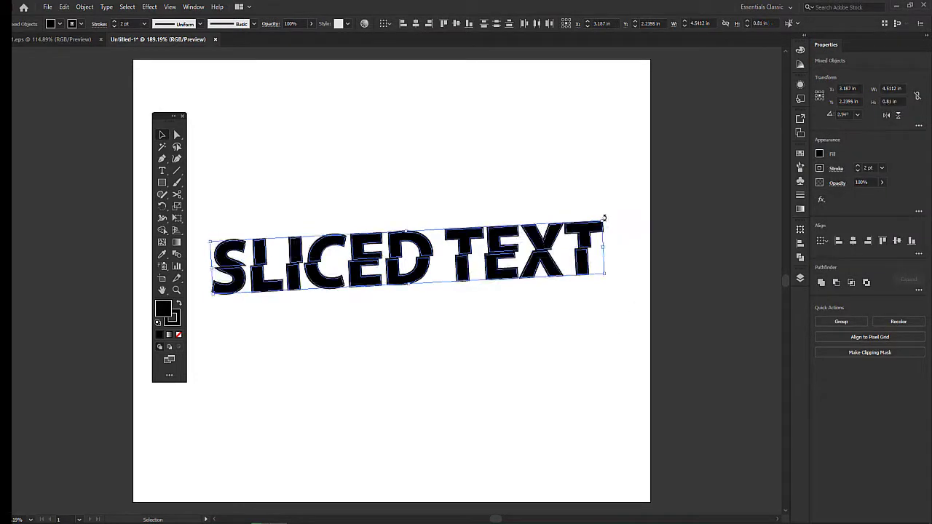
click(572, 369)
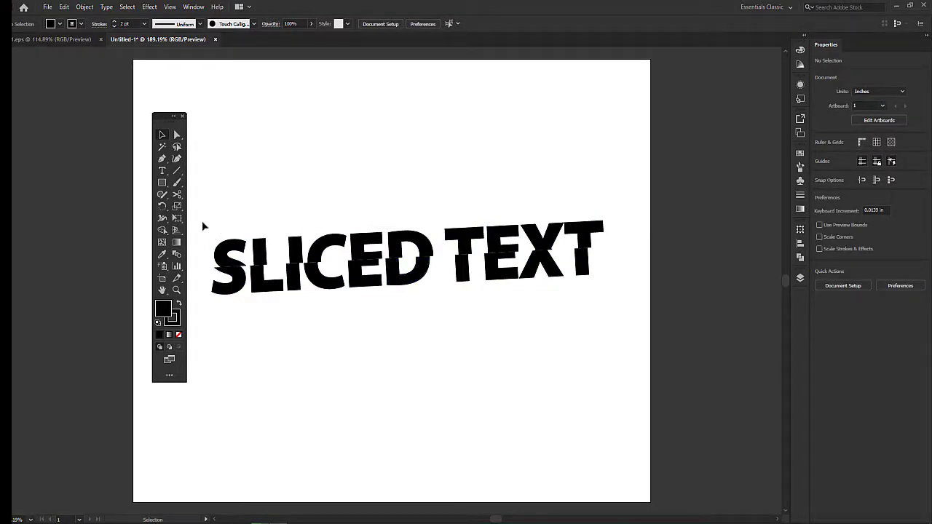
- Draw a 6 × 5 in rectangle that covers the whole artboard edge to edge
drag(201, 222, 482, 269)
drag(446, 183, 428, 172)
drag(174, 116, 85, 126)
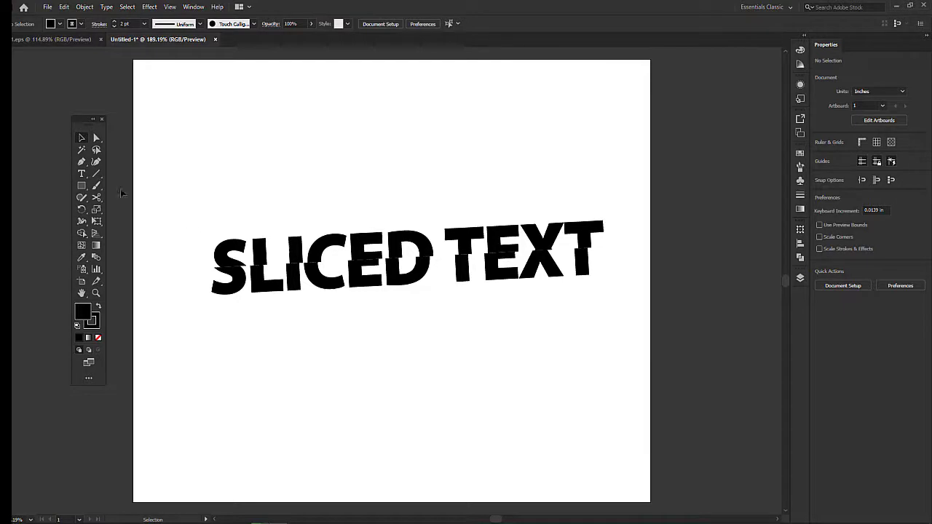
drag(85, 191, 118, 185)
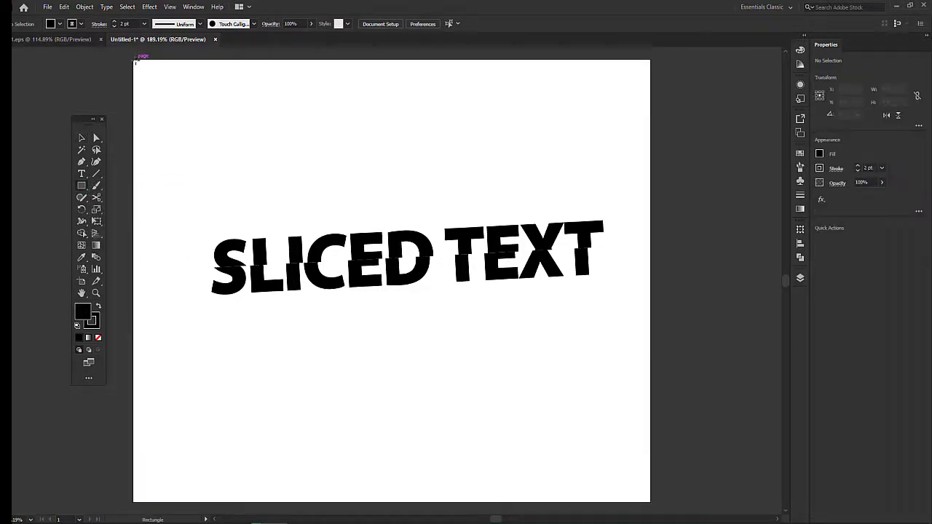
drag(135, 60, 650, 501)
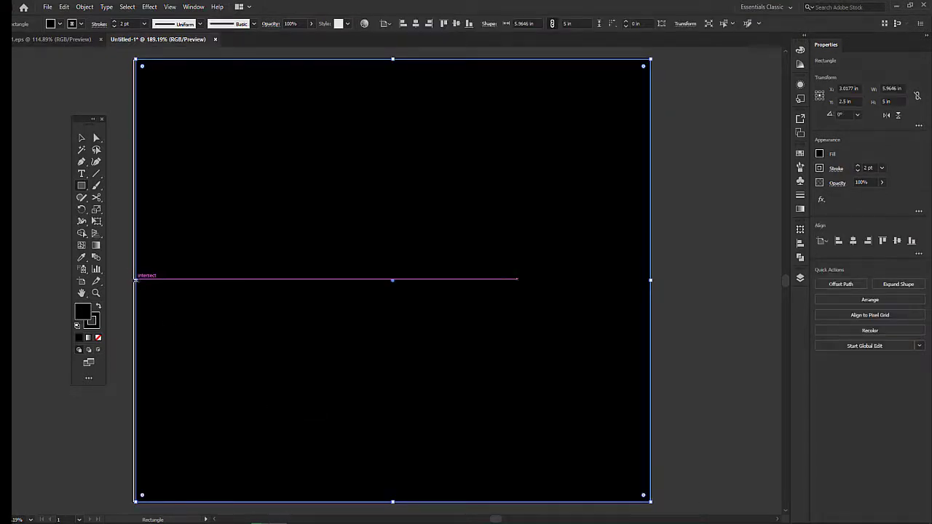
drag(135, 280, 132, 280)
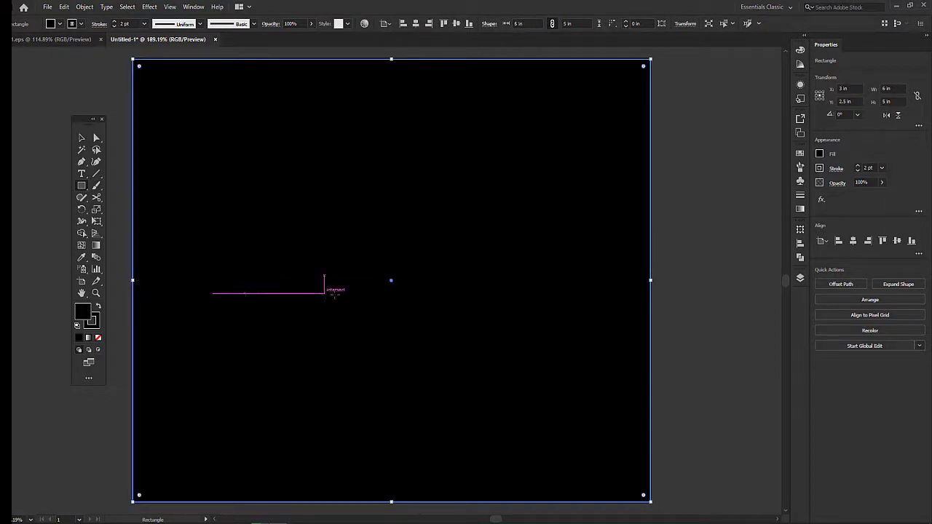
- Fill the artboard-sized rectangle with pure blue, keeping it behind the sliced text
click(819, 155)
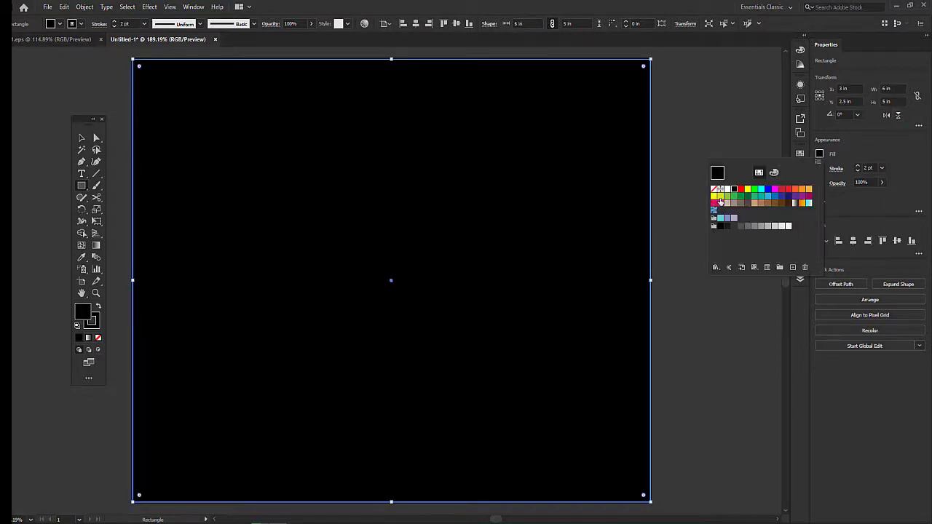
click(769, 191)
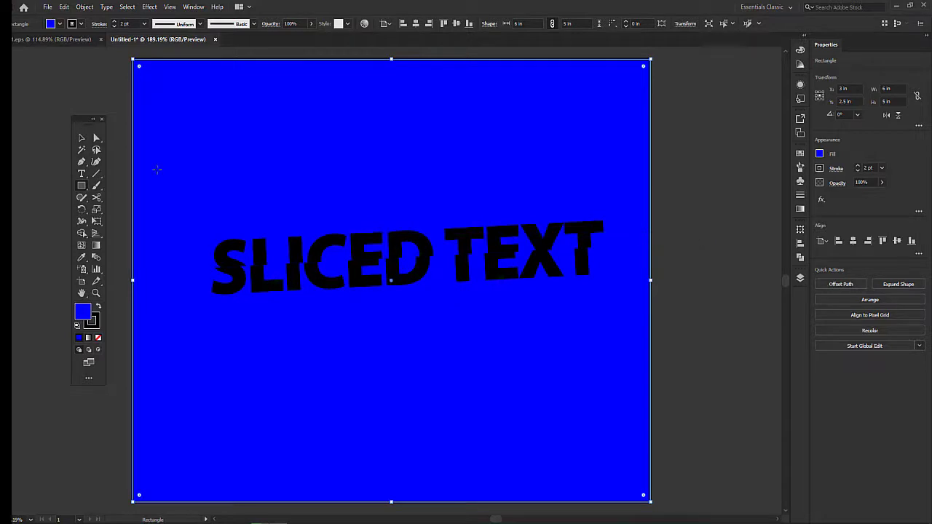
click(80, 138)
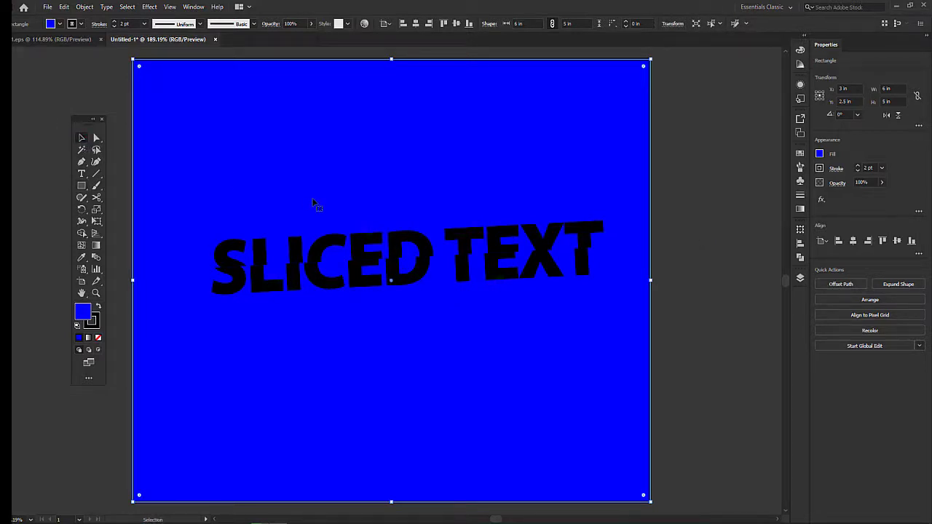
click(701, 229)
click(551, 182)
click(801, 277)
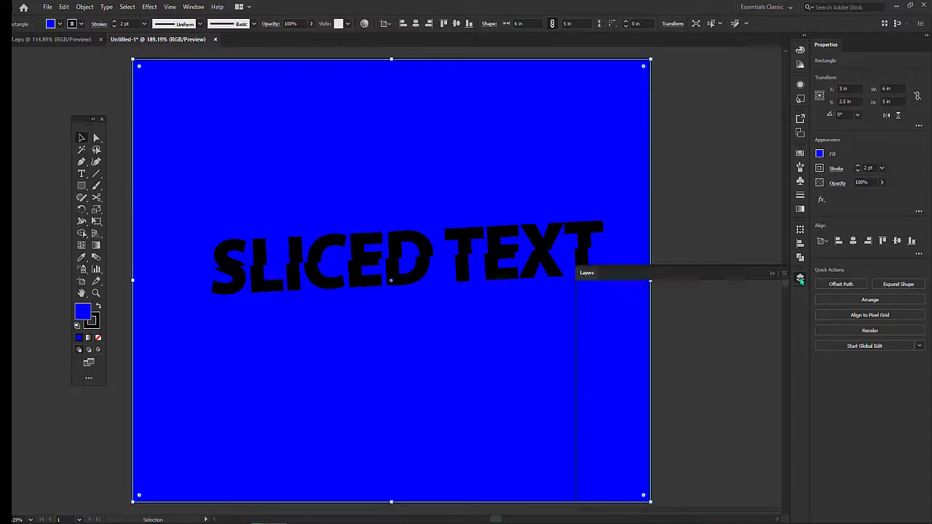
click(684, 204)
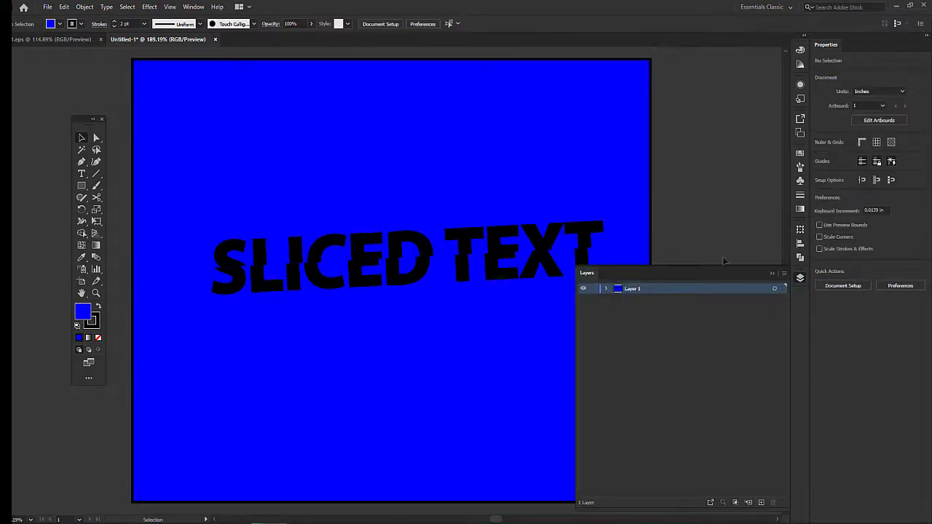
click(773, 275)
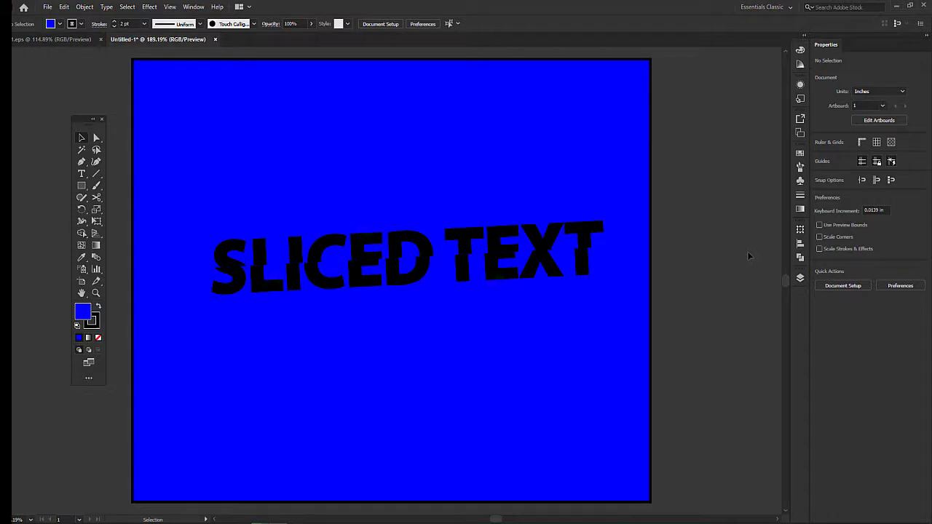
click(474, 154)
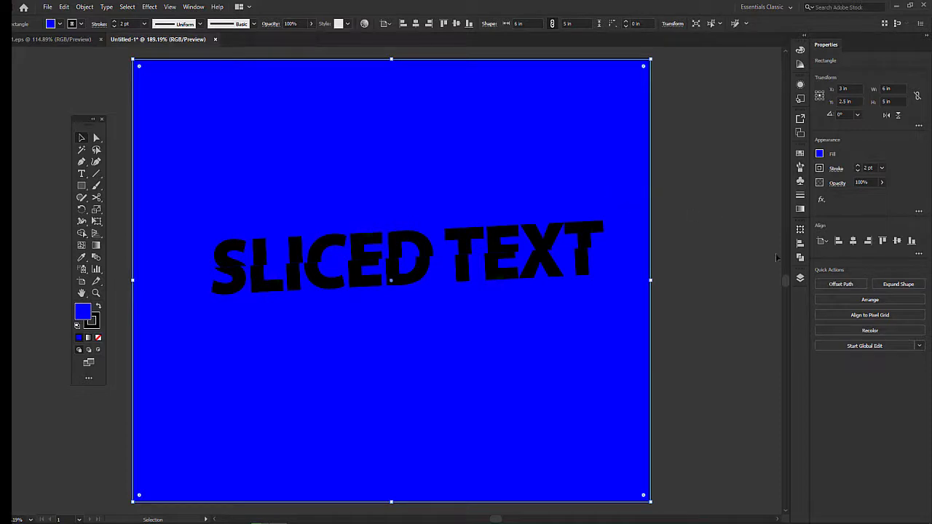
click(800, 278)
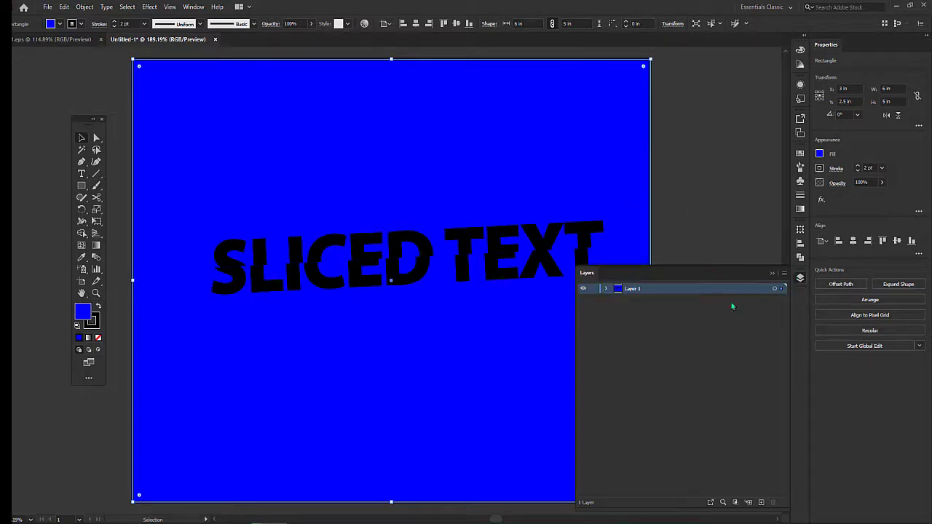
click(713, 186)
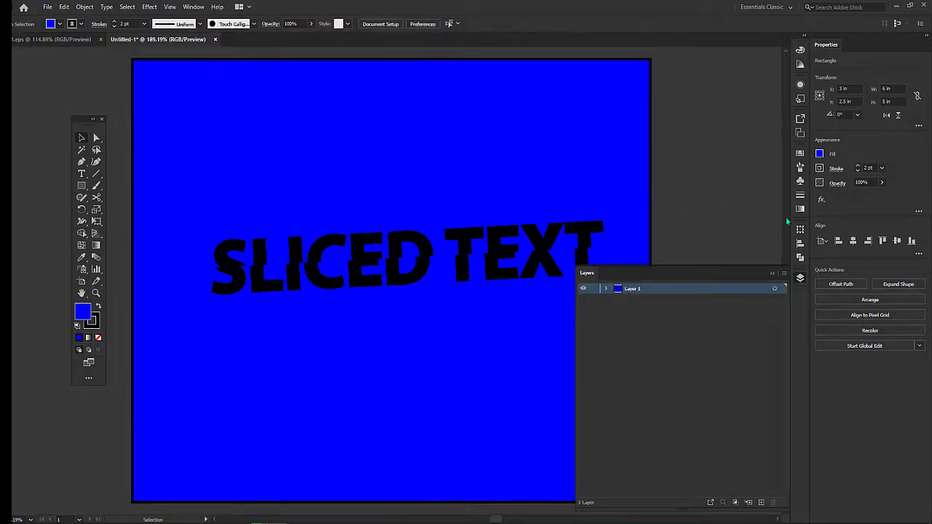
click(800, 278)
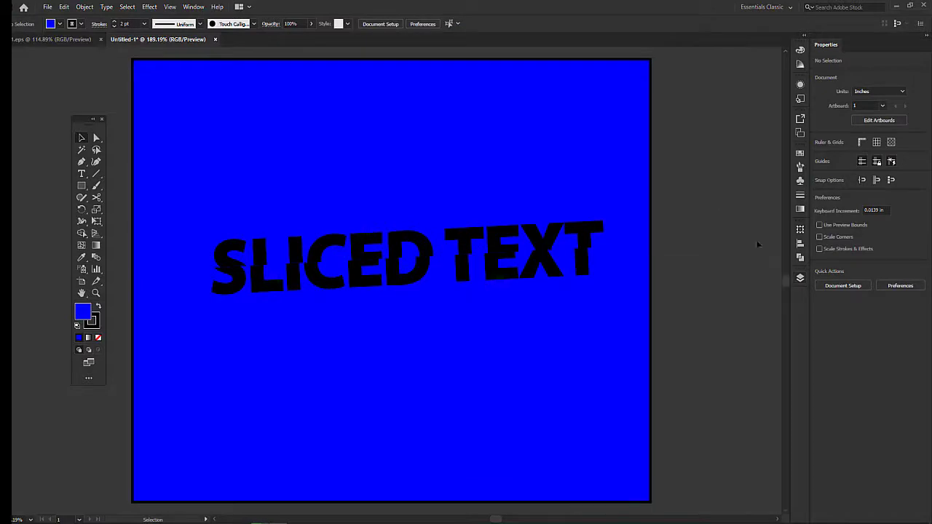
- Expand Layer 1's contents and lock the blue background rectangle
click(799, 279)
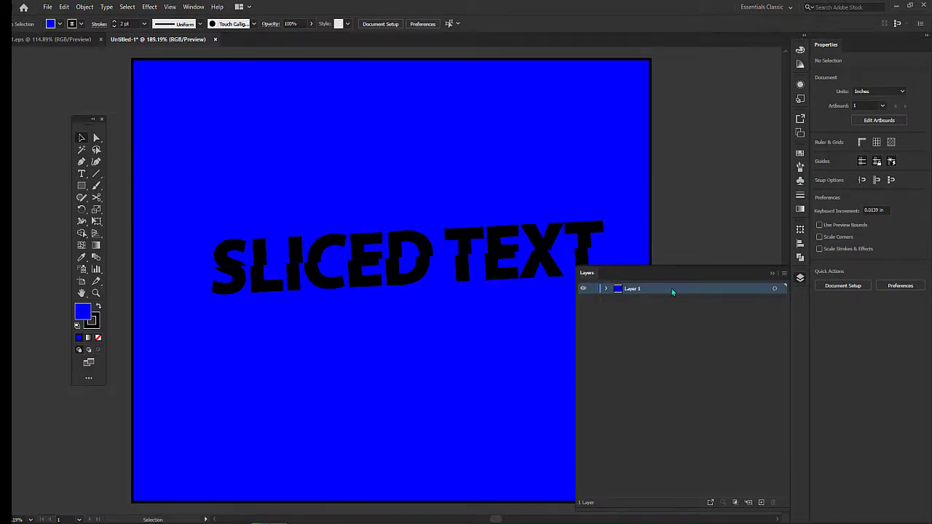
click(606, 289)
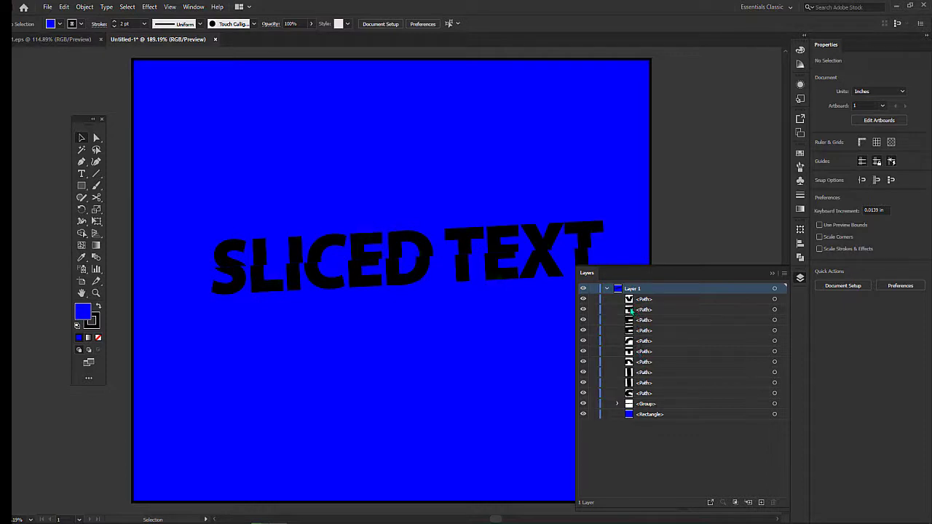
click(772, 273)
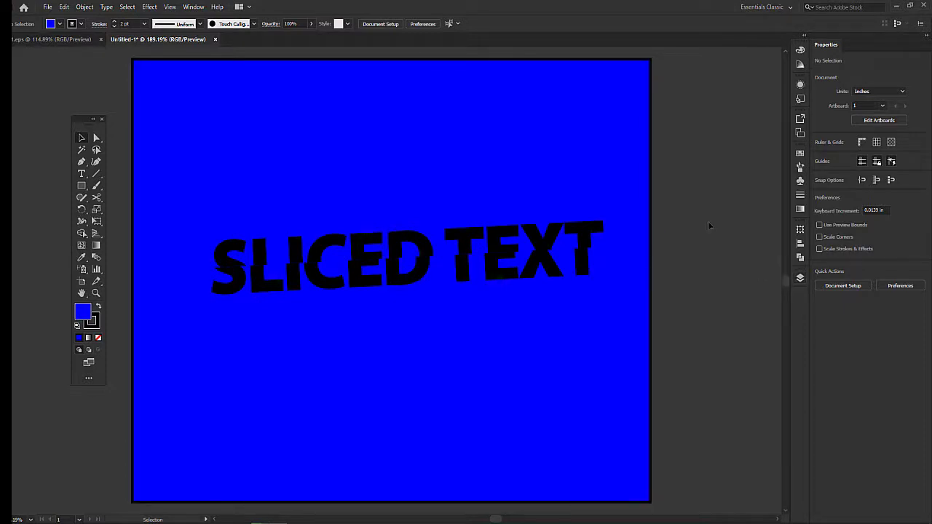
click(801, 282)
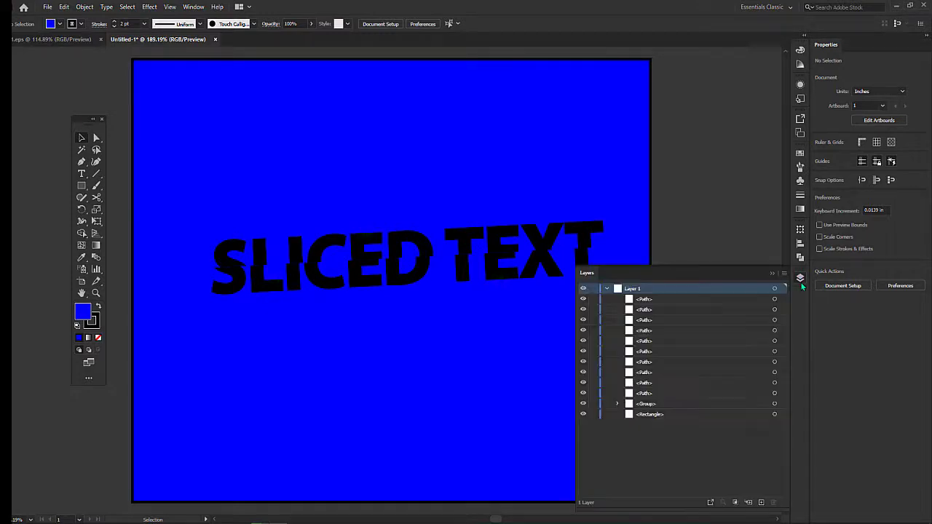
click(606, 289)
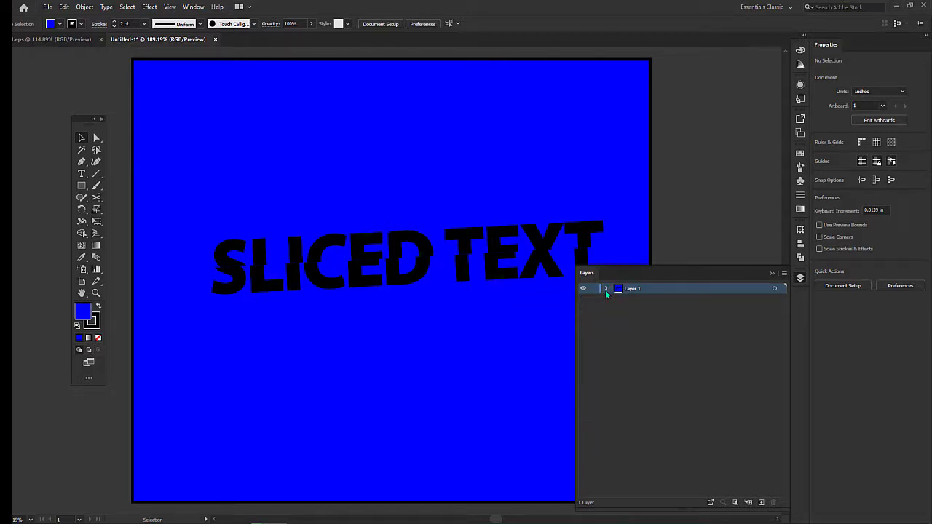
click(605, 289)
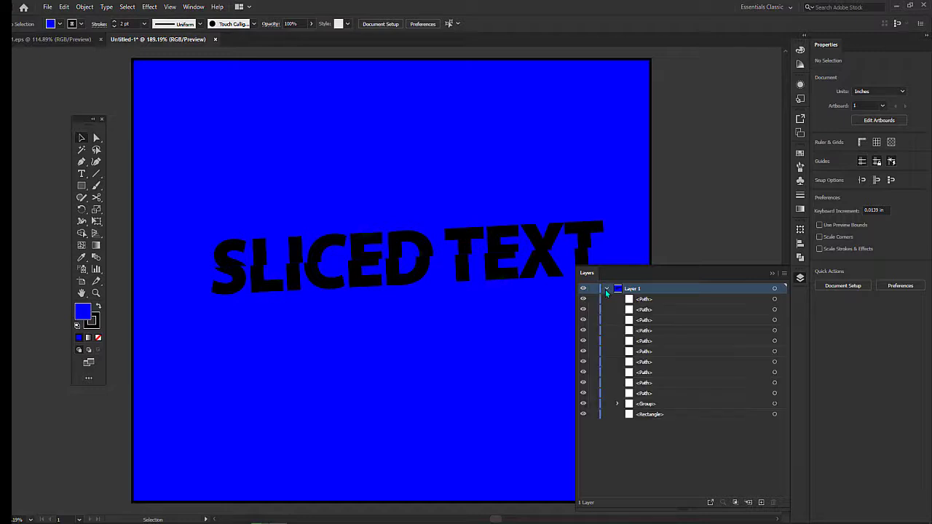
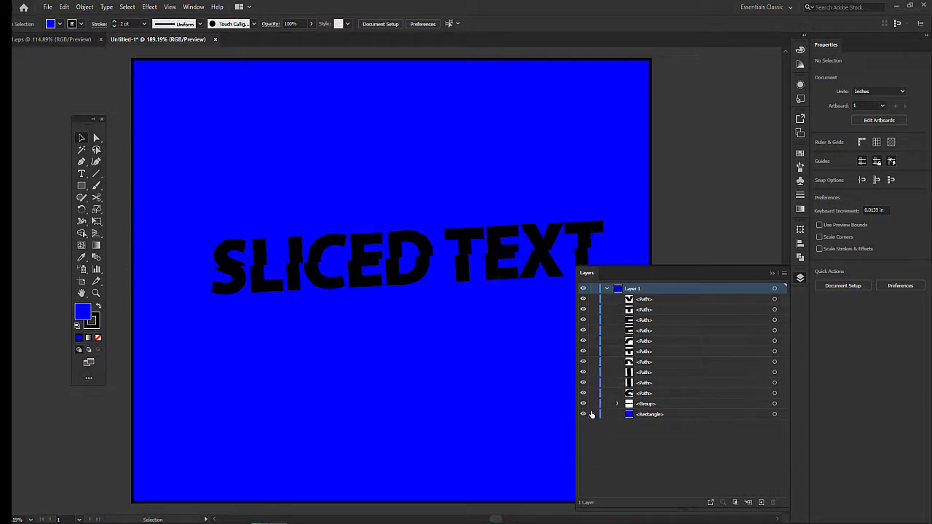
click(593, 414)
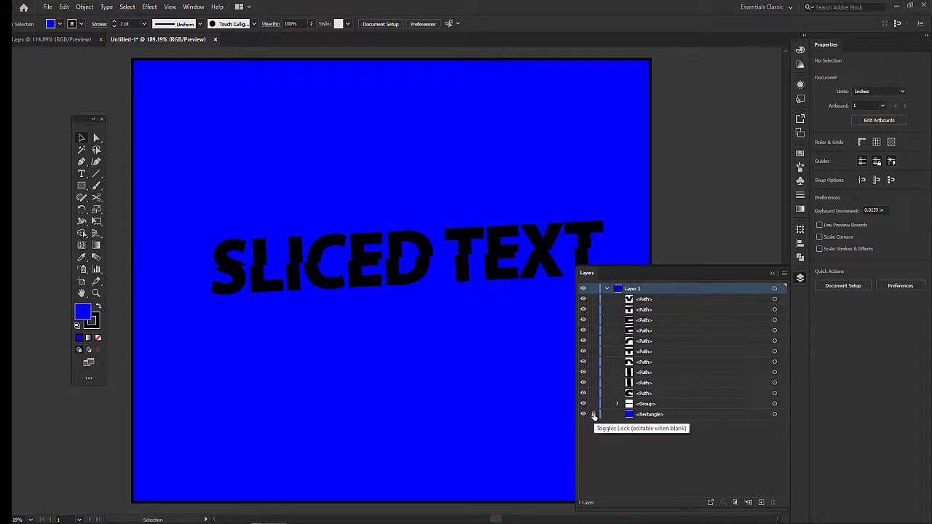
click(772, 274)
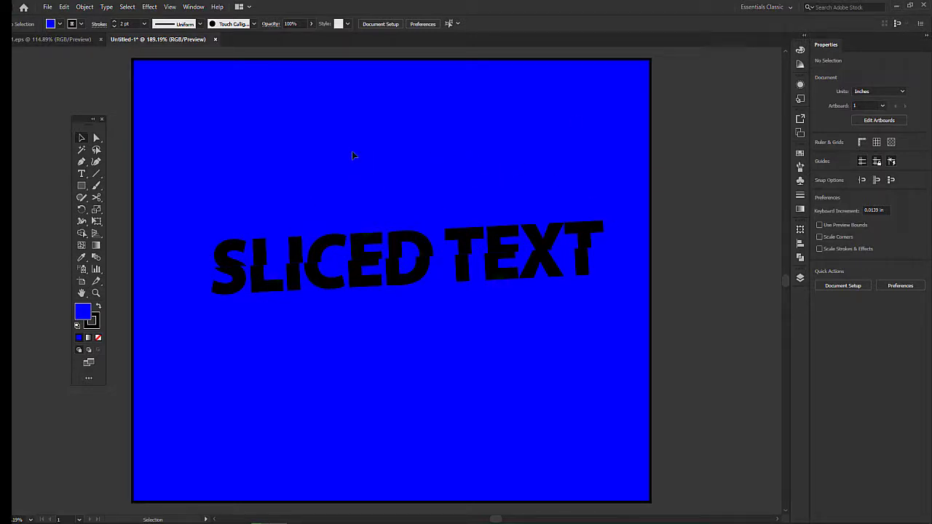
drag(190, 208, 628, 312)
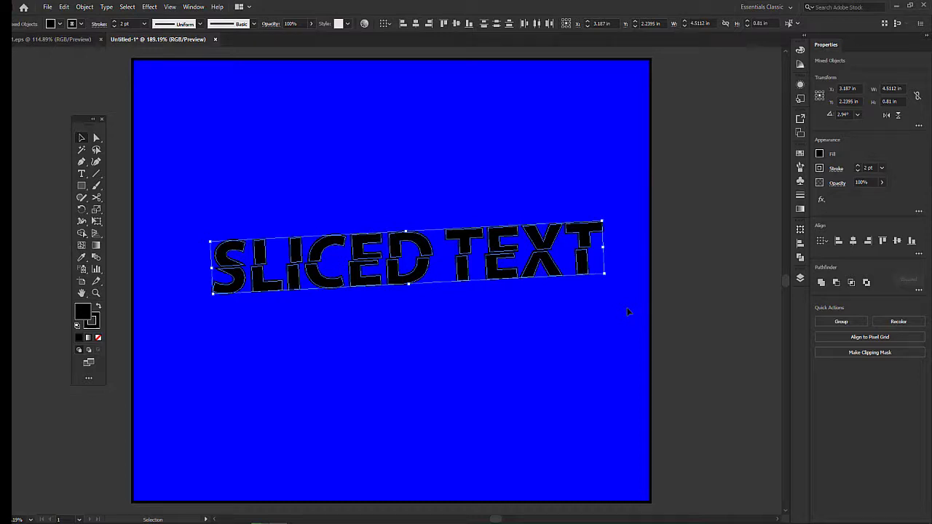
click(706, 265)
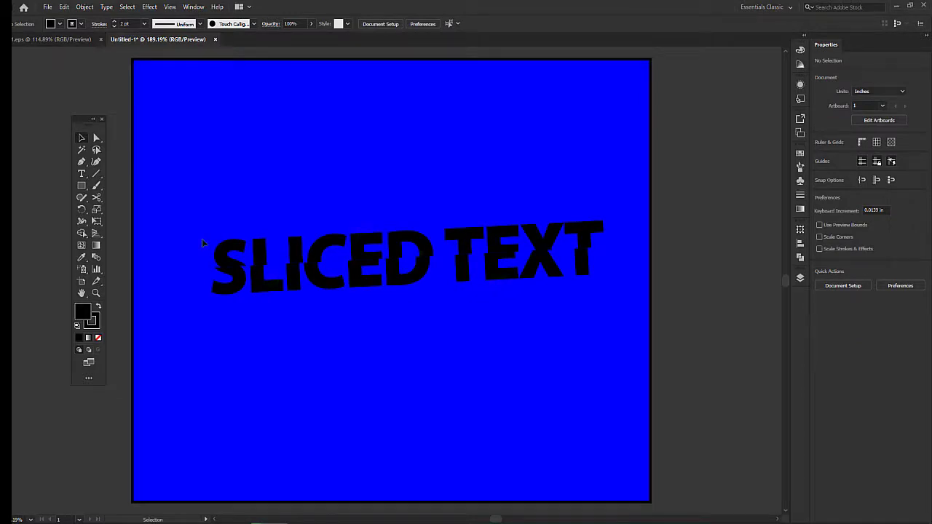
drag(202, 241, 606, 216)
click(195, 216)
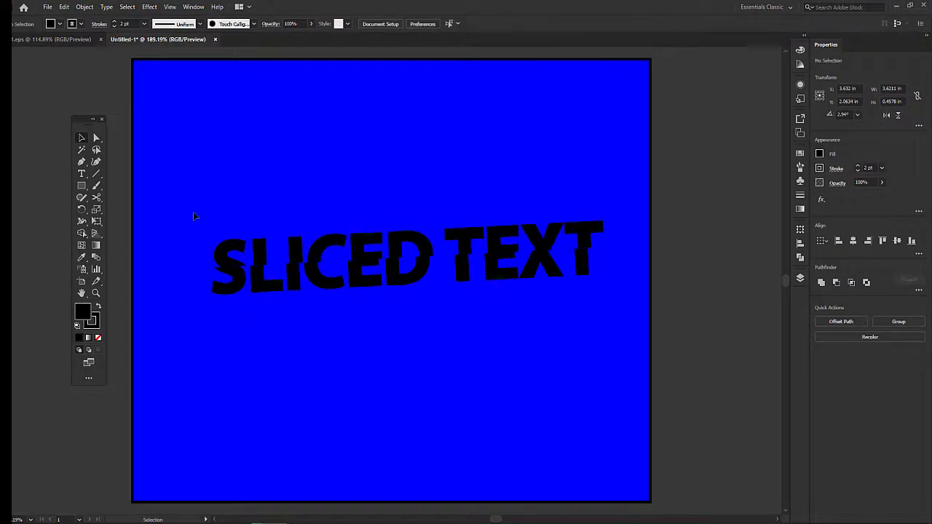
drag(189, 229, 618, 229)
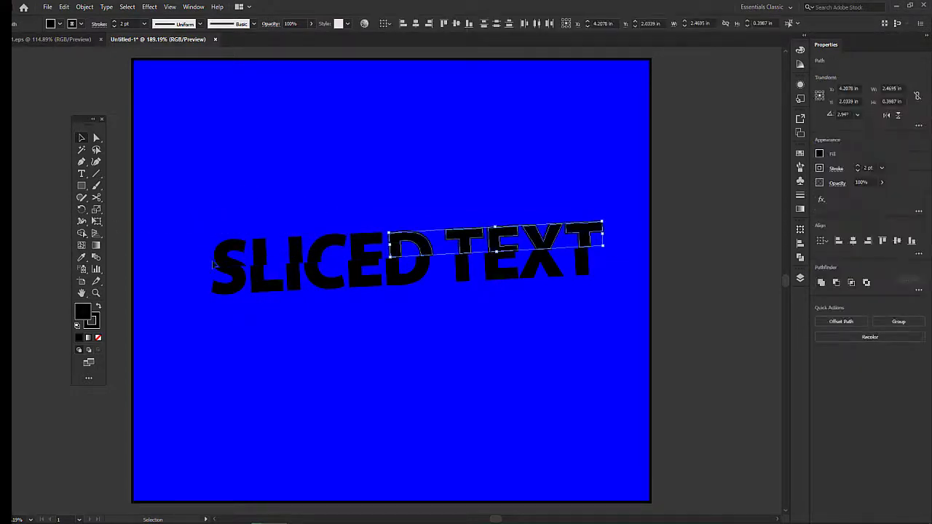
drag(195, 253, 608, 218)
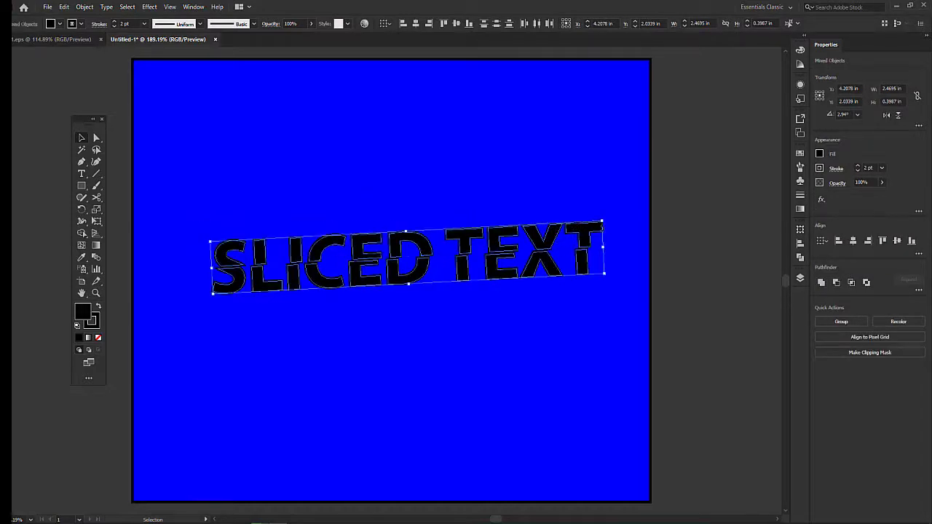
click(481, 370)
- Rotate all pieces of the sliced text together until the lettering is almost level, at about 0.35°
drag(193, 209, 619, 319)
drag(608, 281, 608, 287)
click(509, 336)
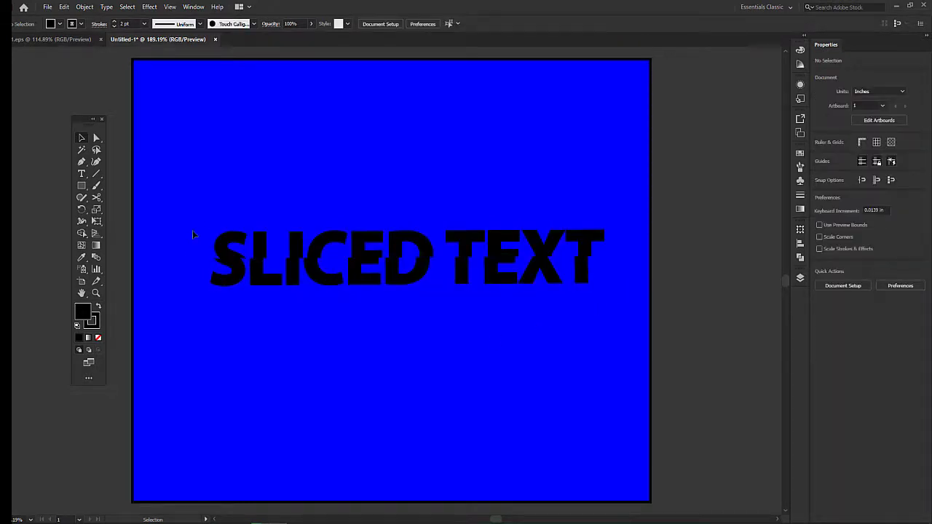
- Fill the upper half of the sliced text with a linear white-to-black gradient, its midpoint at about 47.69%
drag(193, 232, 614, 241)
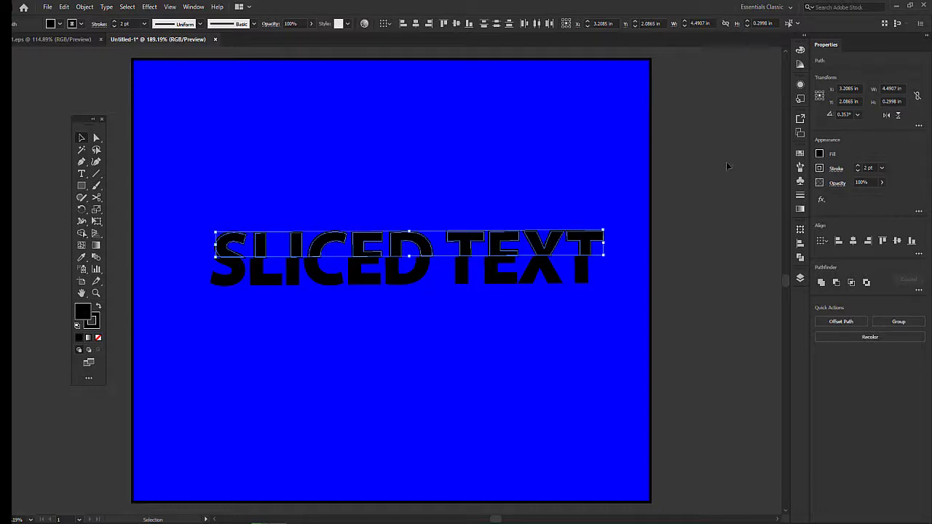
click(800, 211)
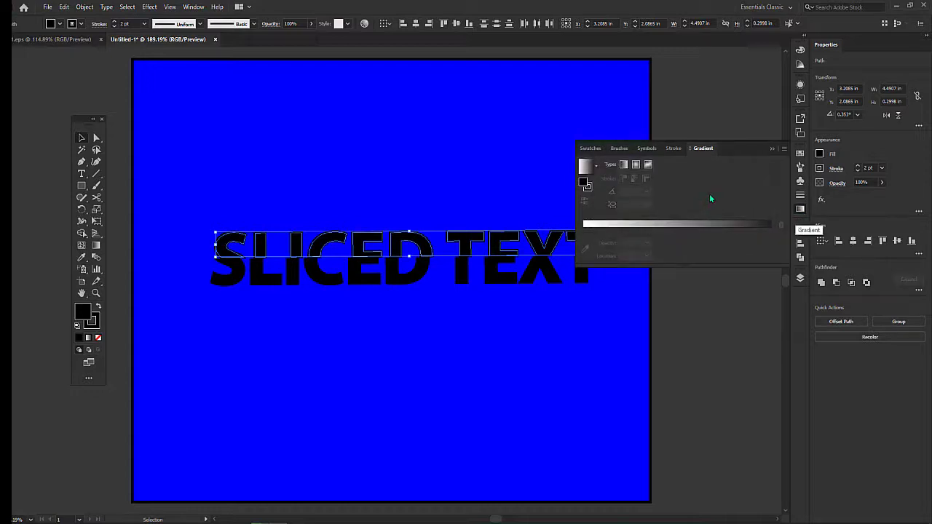
click(769, 227)
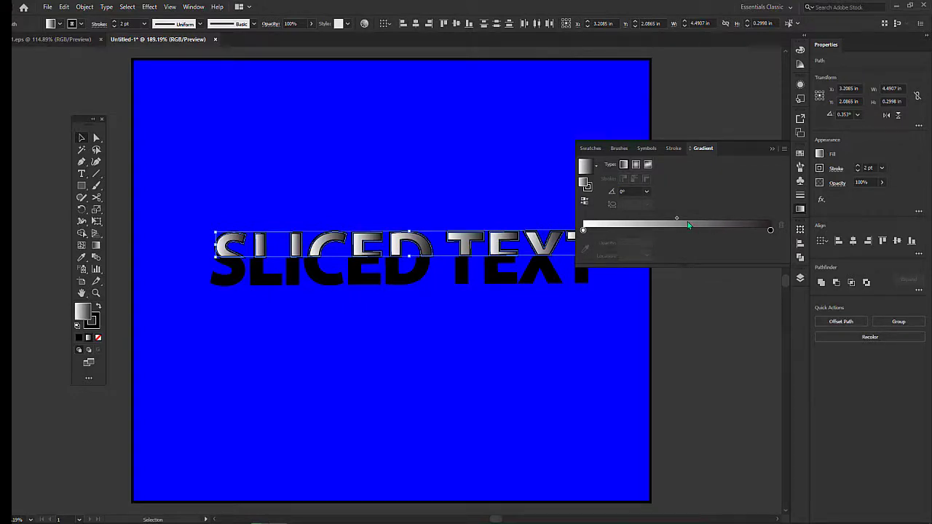
drag(676, 218, 672, 219)
drag(728, 148, 586, 94)
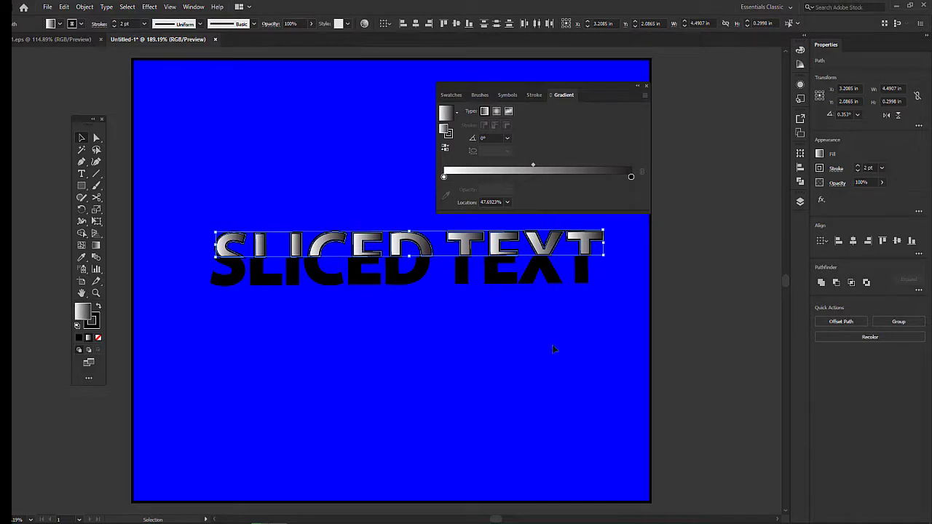
click(552, 344)
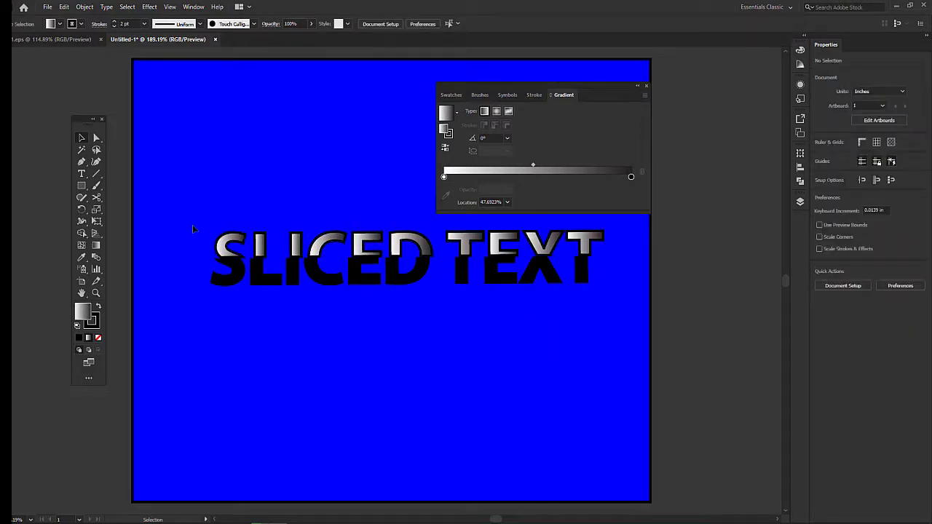
- Remove the black stroke from the upper half of the sliced text by reducing its weight to nothing
drag(194, 226, 618, 242)
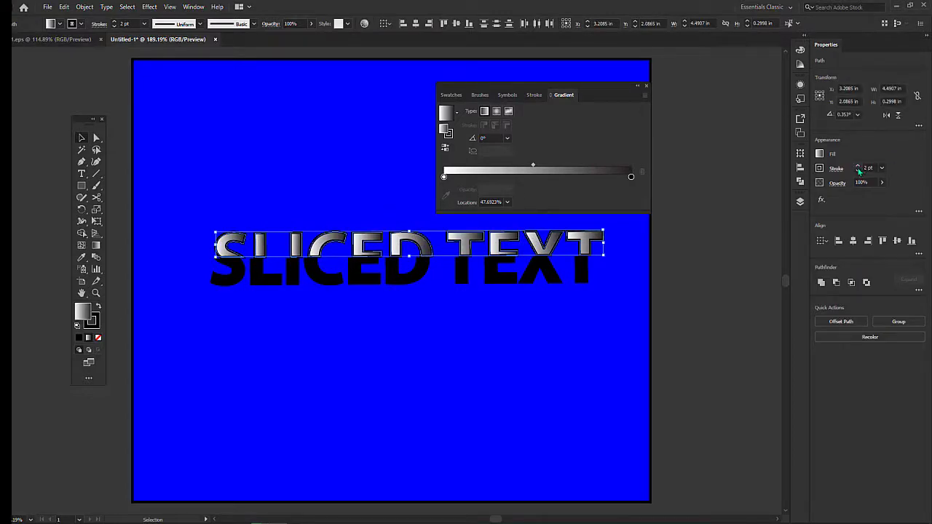
click(857, 171)
click(858, 171)
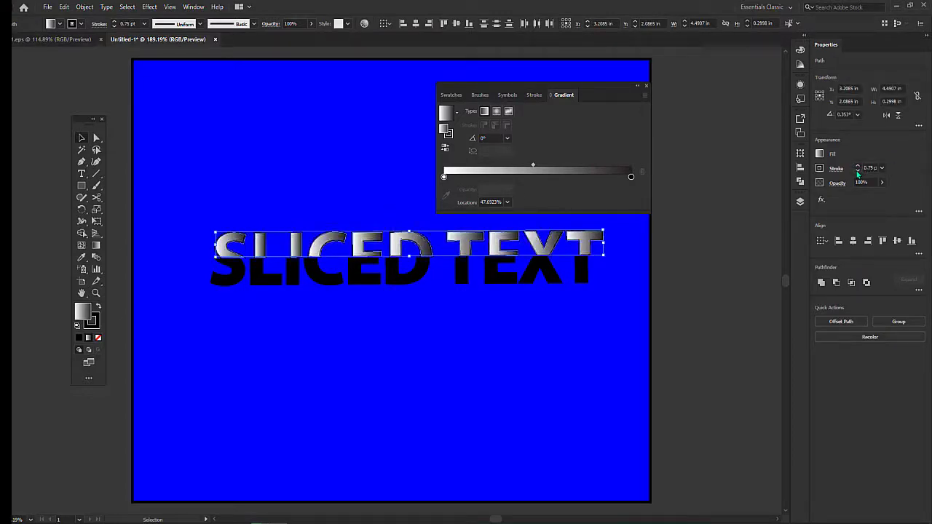
click(857, 171)
click(857, 171)
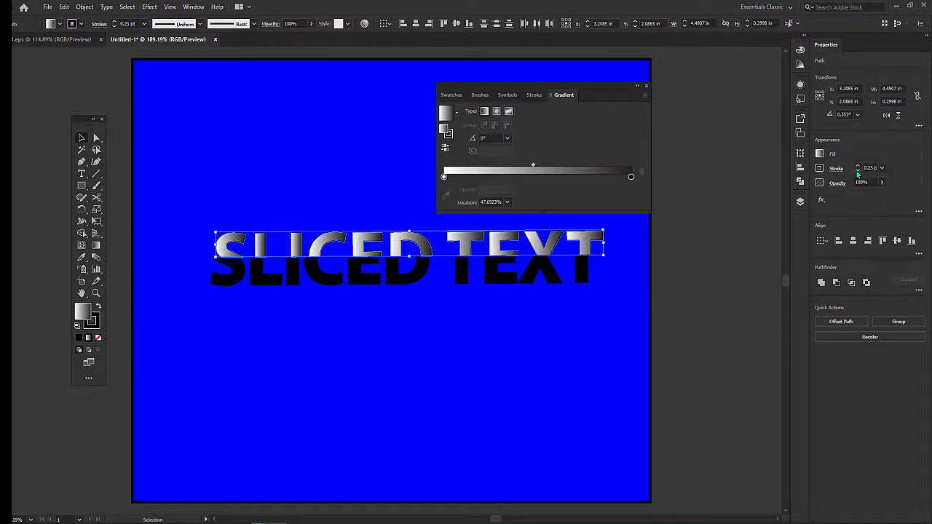
click(857, 171)
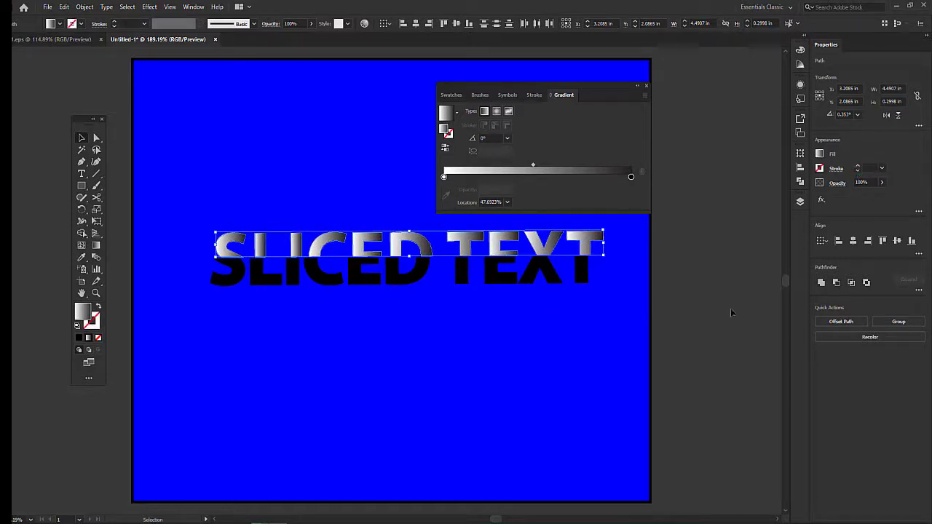
click(750, 308)
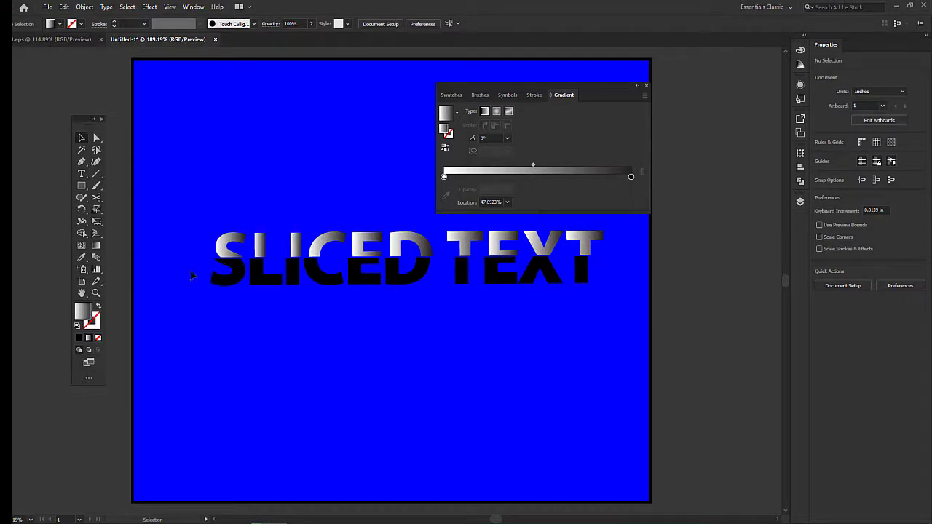
- Fill the lower half of the sliced text with the same white-to-black gradient and remove its stroke
drag(191, 274, 626, 300)
key(.)
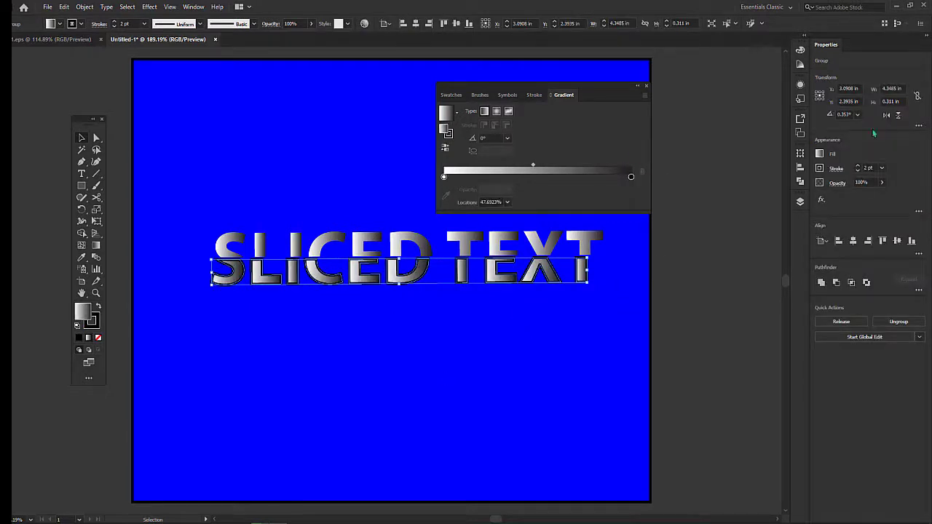
click(858, 171)
click(858, 171)
click(858, 171)
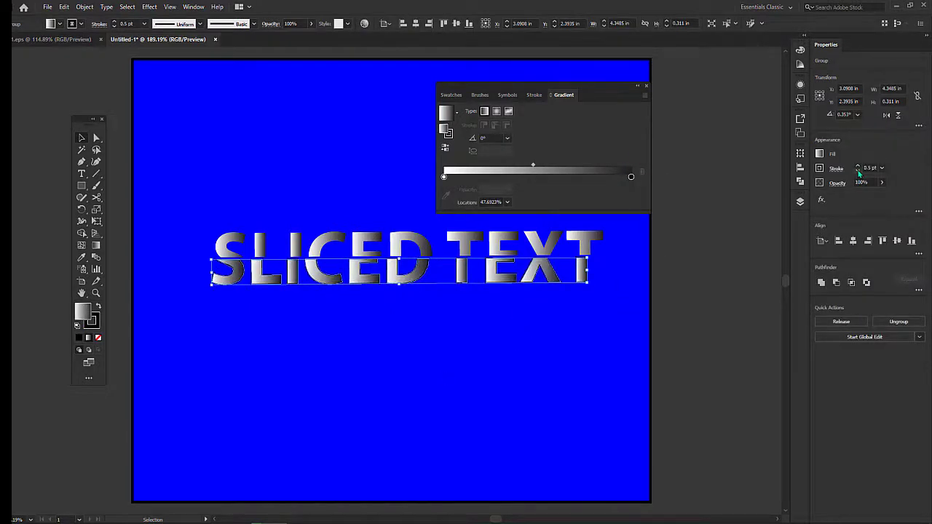
click(858, 171)
click(438, 365)
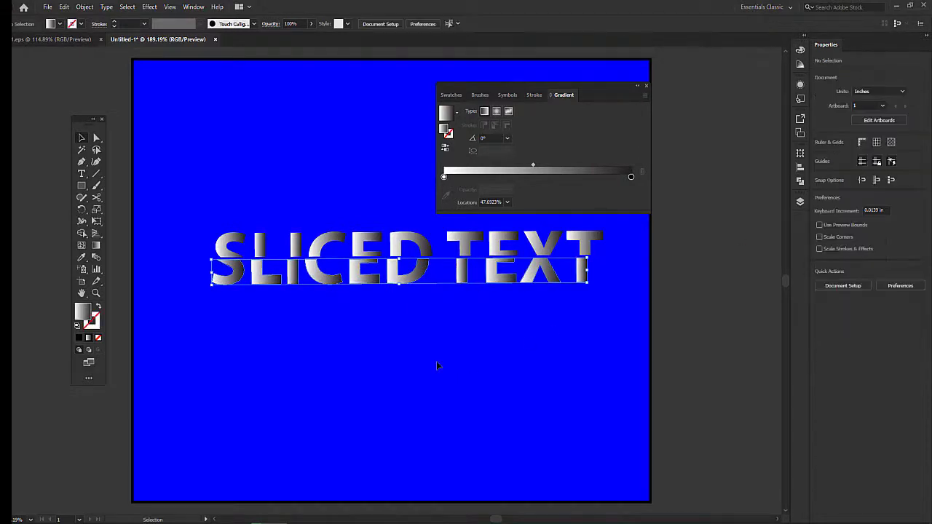
- Nudge the lower half of the sliced text up about 0.028 in and left about 0.014 in
drag(620, 278, 181, 291)
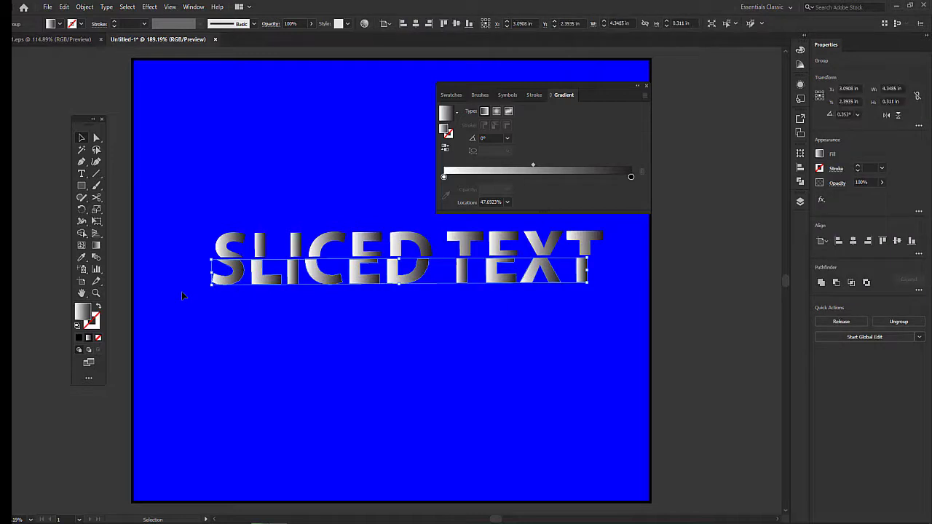
key(Up)
key(Up)
key(Left)
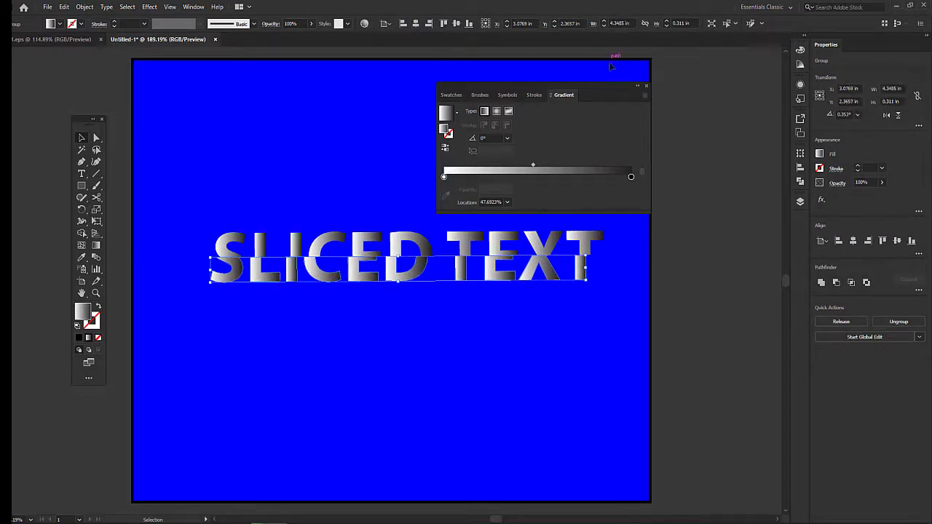
drag(602, 87, 660, 80)
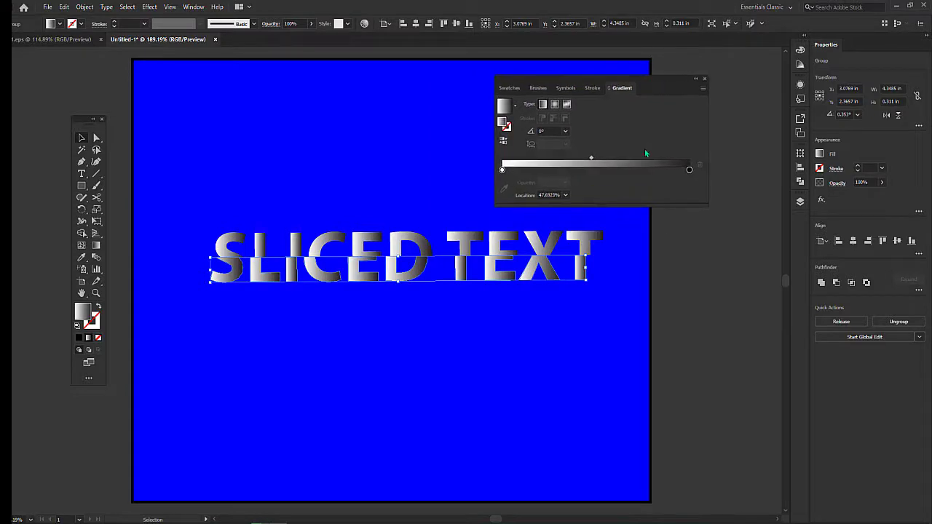
click(727, 251)
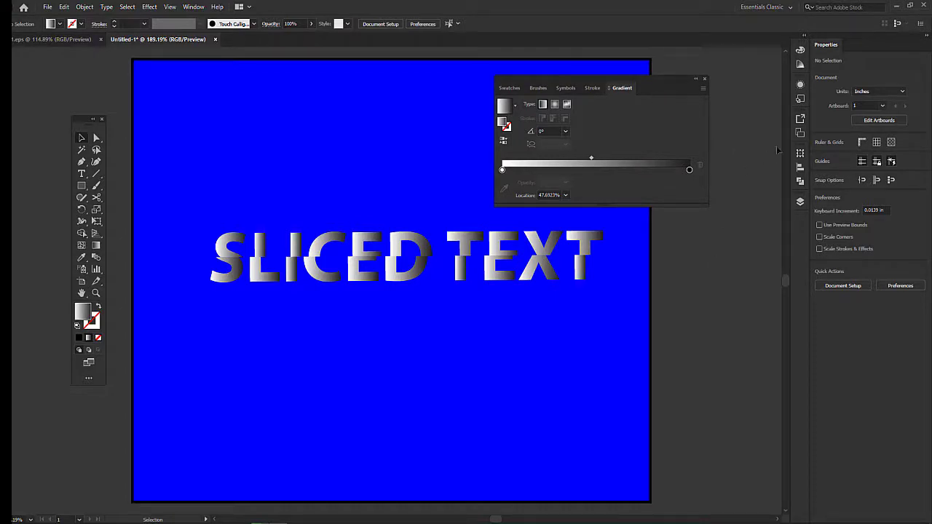
drag(616, 279, 171, 271)
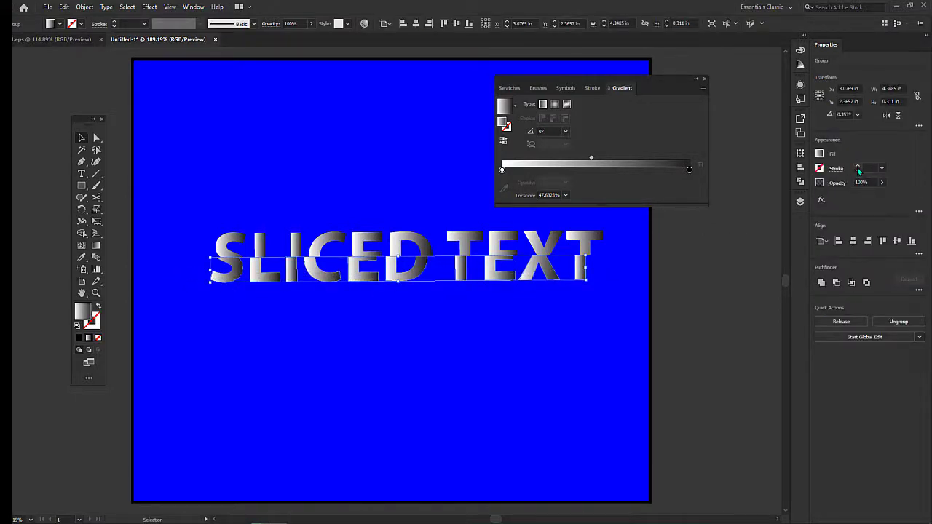
click(614, 266)
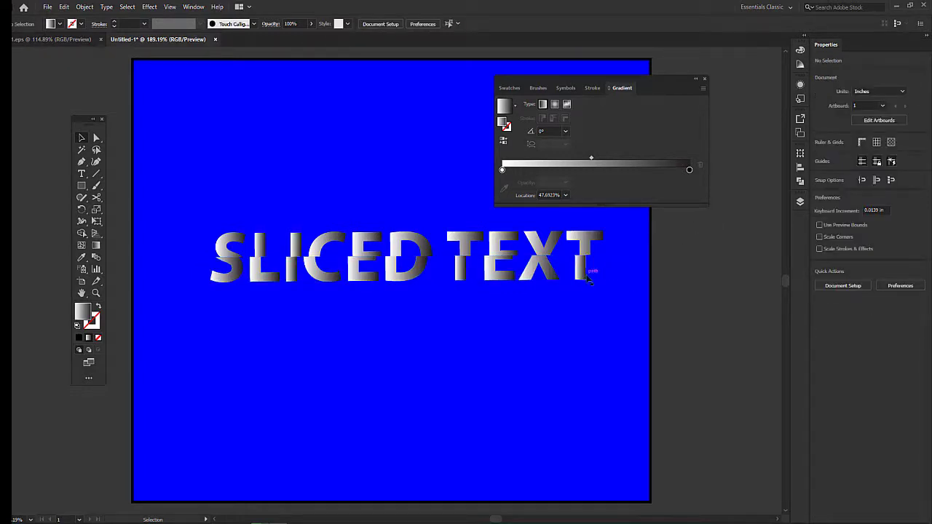
drag(617, 265, 183, 291)
click(610, 348)
drag(669, 87, 702, 94)
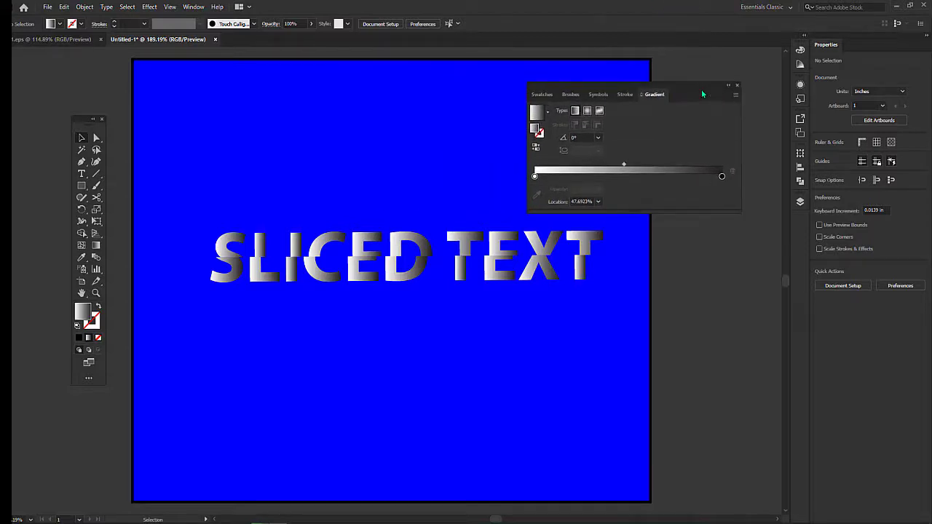
- Unlock the blue background rectangle in Layer 1 and lock it again
click(800, 203)
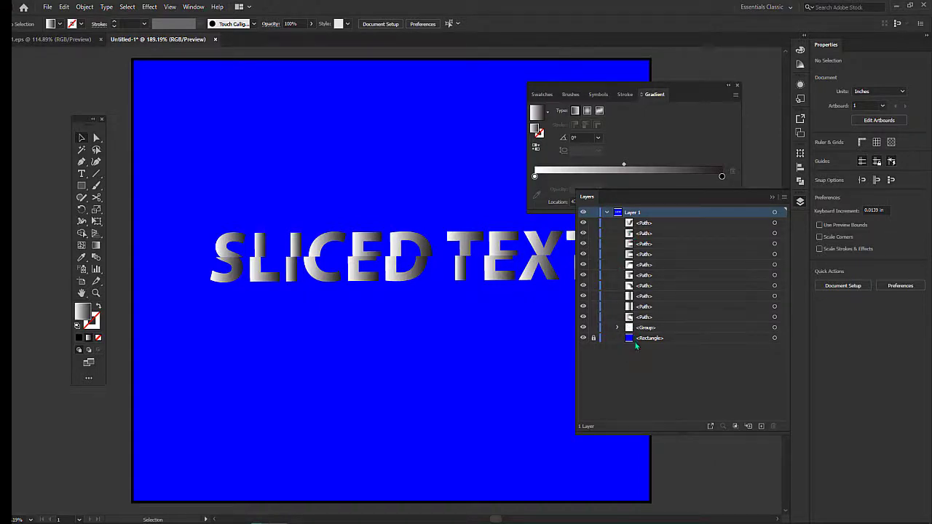
click(593, 338)
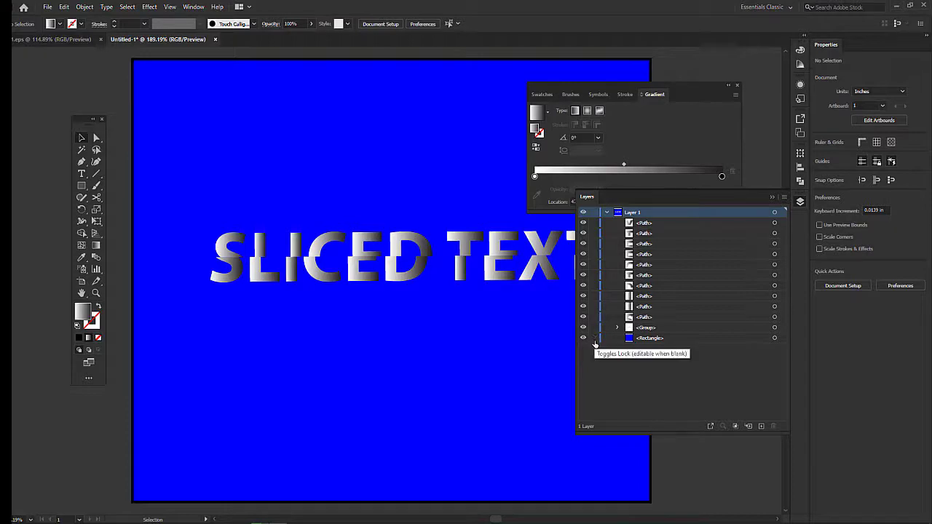
click(593, 338)
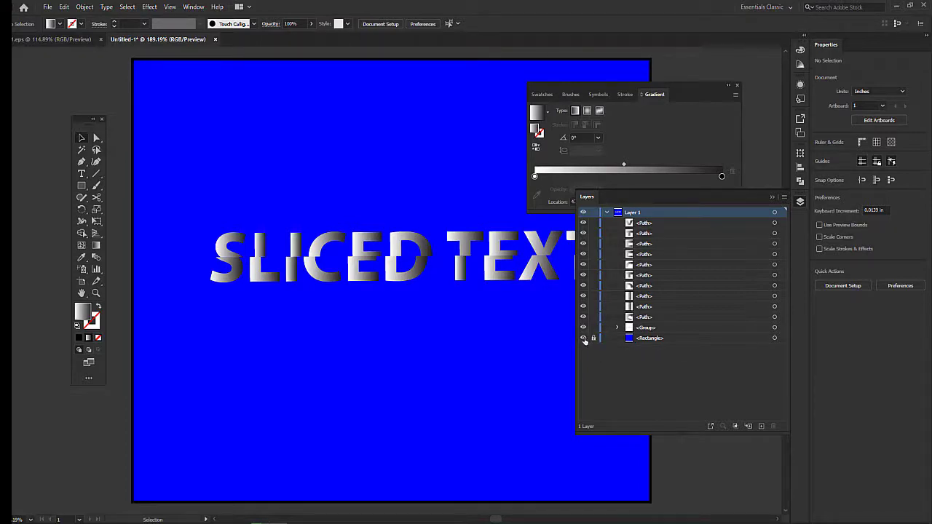
click(593, 338)
- Collapse the floating Gradient panel group, then detach the Layers panel and close it
click(728, 85)
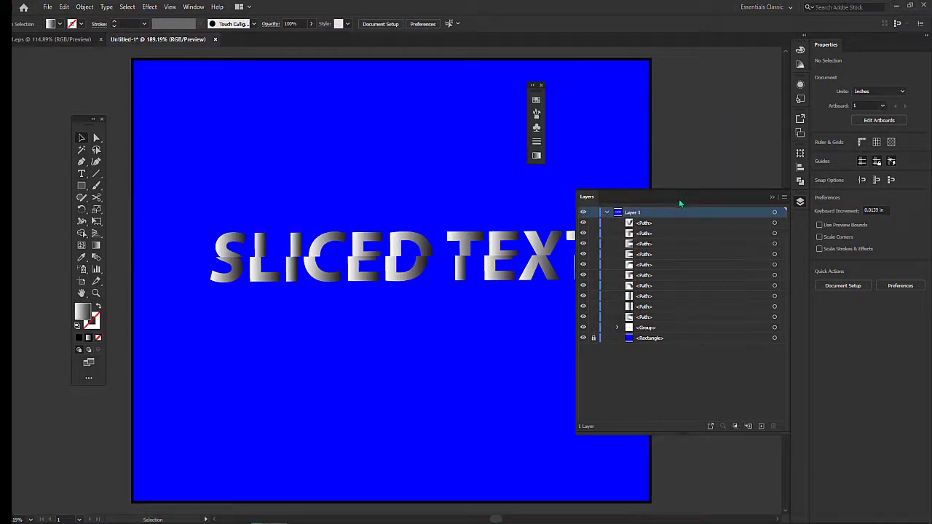
drag(678, 199, 714, 201)
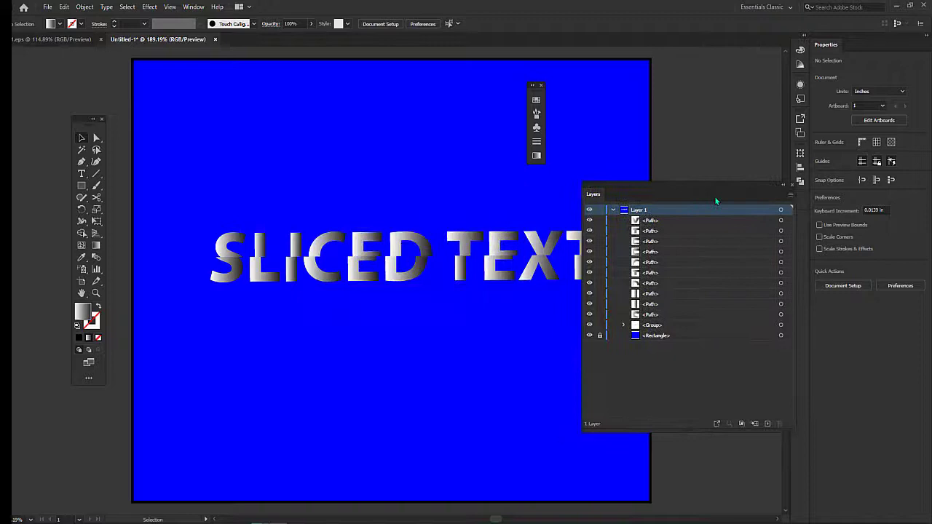
click(787, 187)
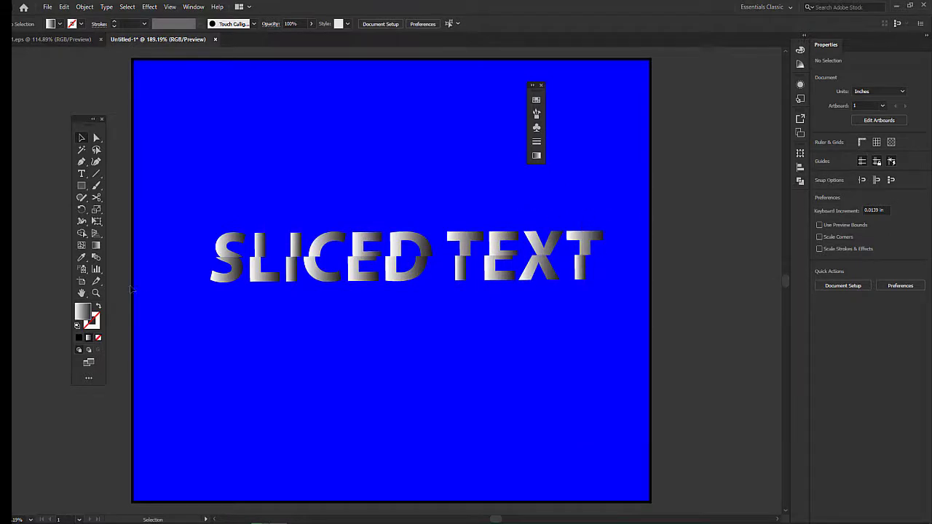
- Select the upper half of the sliced text and dock the floating Gradient panel group in the collapsed panel column
drag(203, 232, 615, 245)
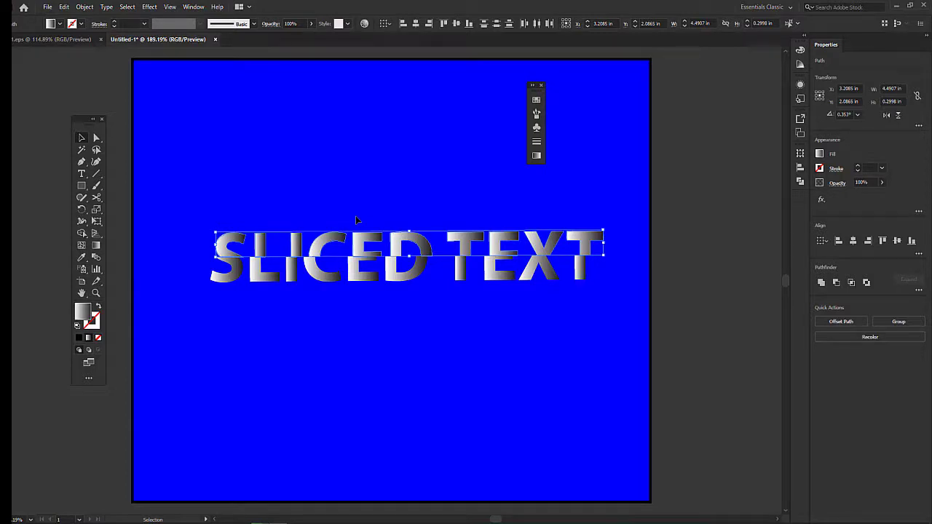
click(541, 85)
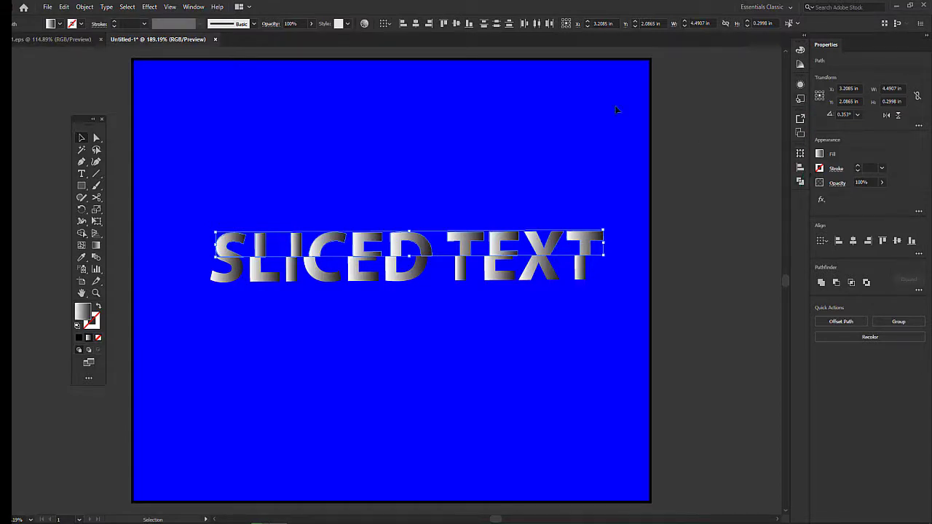
click(193, 6)
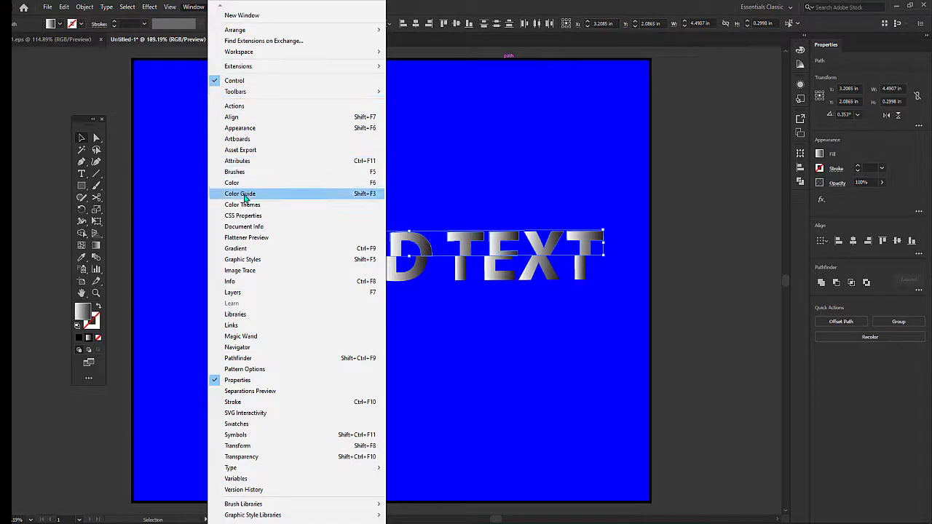
click(237, 248)
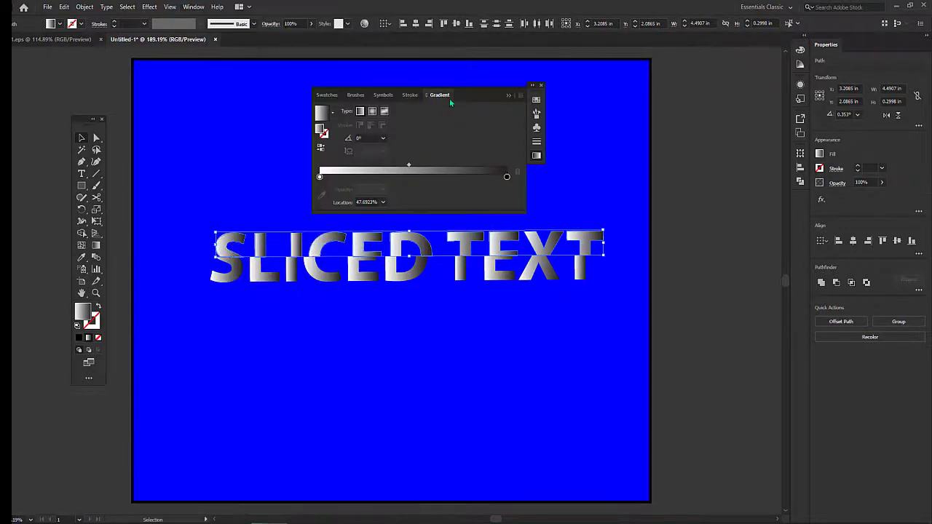
drag(463, 94, 795, 197)
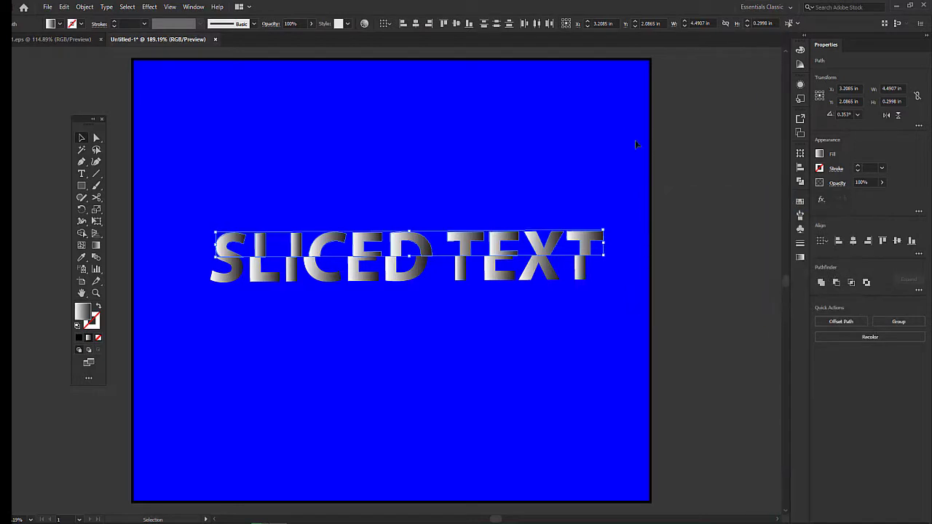
- Show the Color panel, move its group beneath the Gradient group in the dock, and collapse it
click(193, 7)
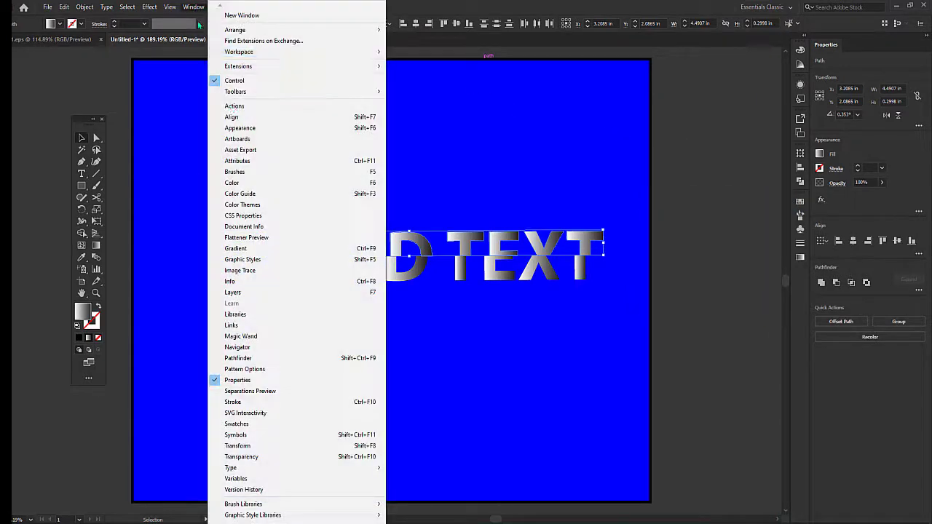
click(231, 183)
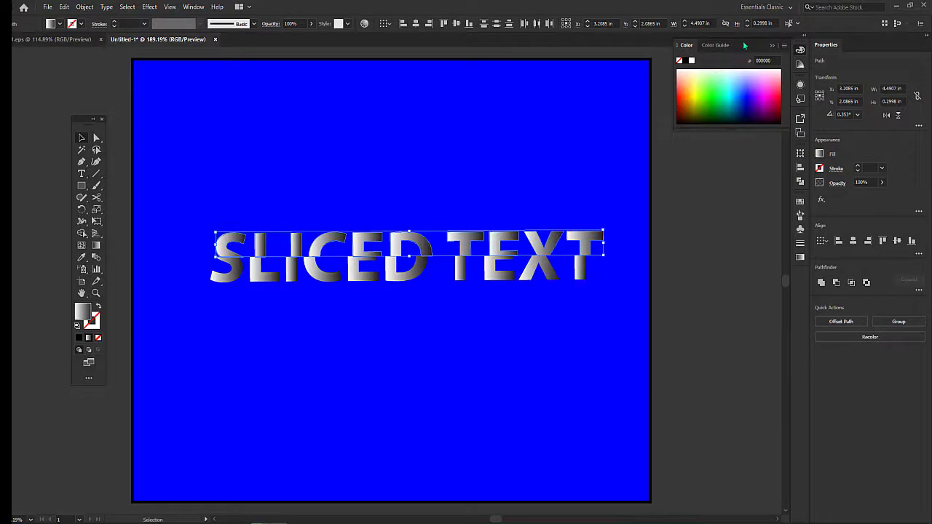
drag(744, 45, 743, 238)
click(701, 137)
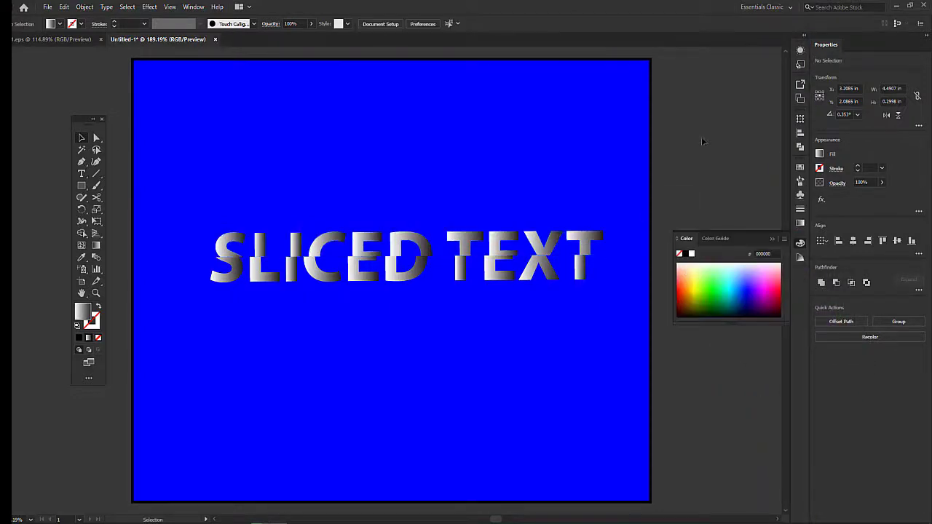
click(774, 237)
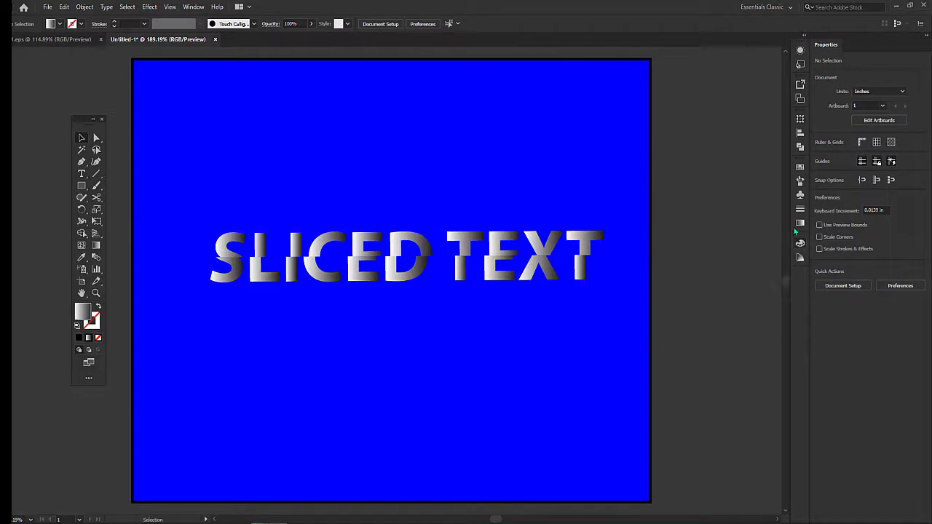
- Try to change the gradient's black end stop to the red swatch with none of the sliced text selected
click(799, 223)
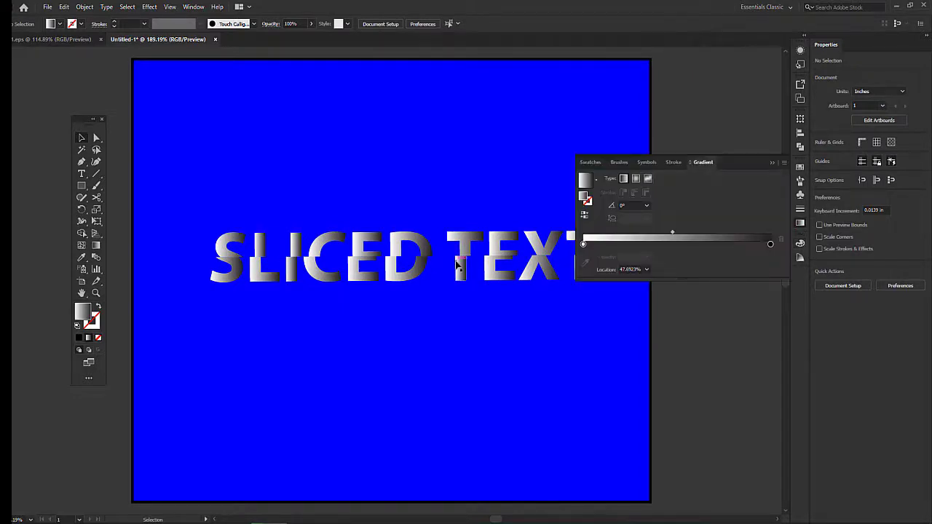
double_click(770, 246)
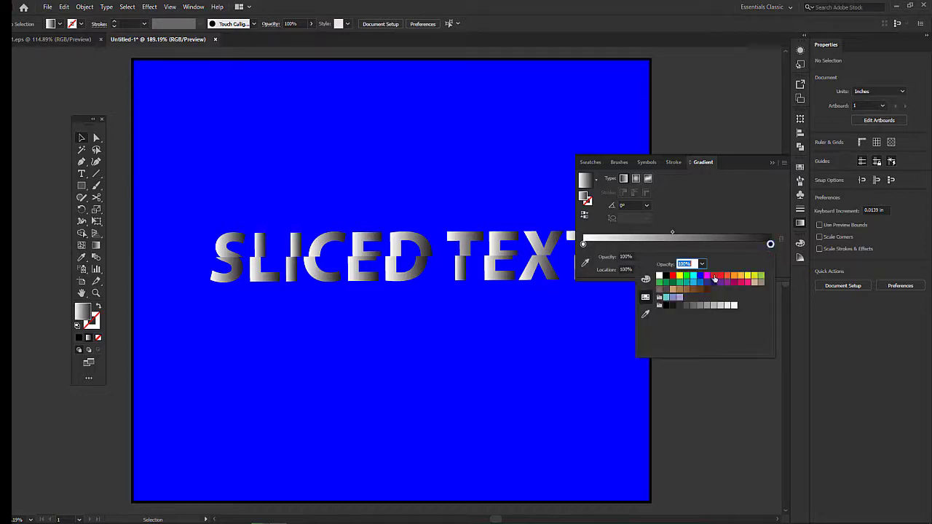
click(714, 279)
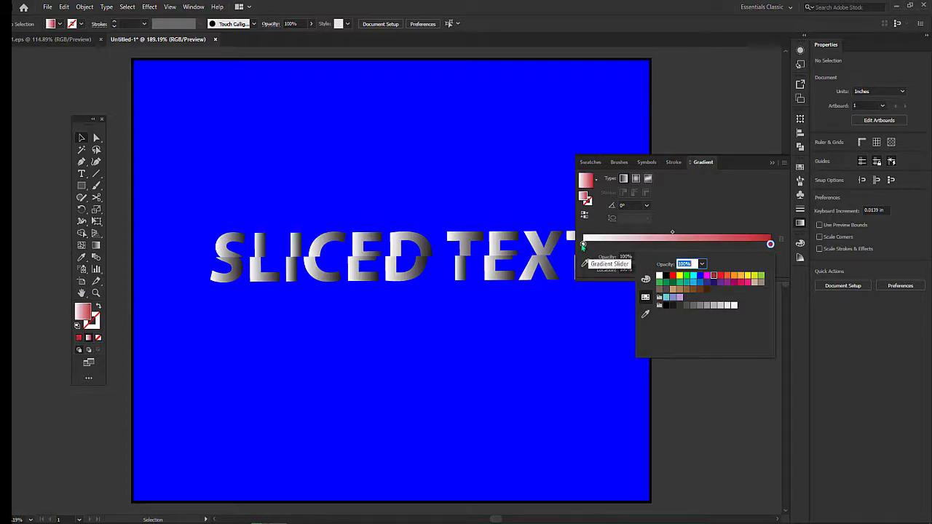
click(579, 384)
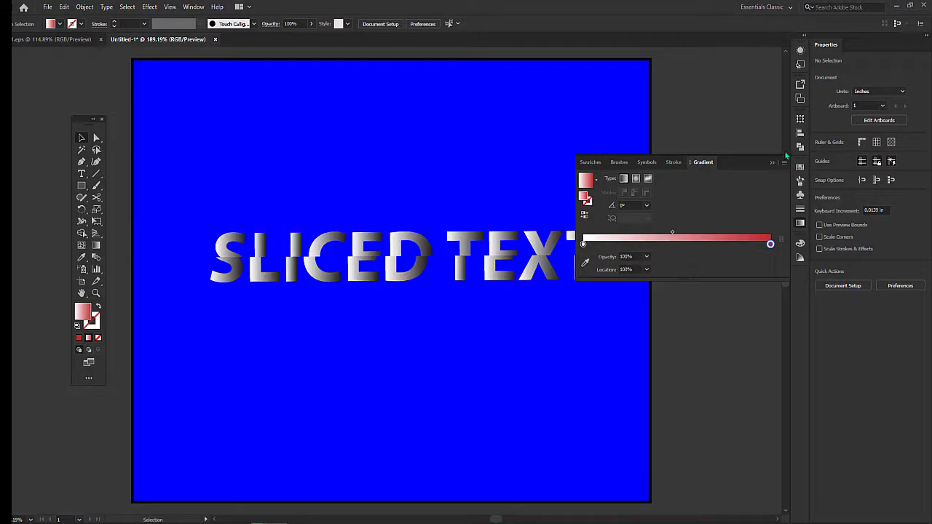
click(773, 158)
- Select the upper half of the sliced text and change its gradient's black end stop to the dark red swatch
drag(194, 237, 618, 233)
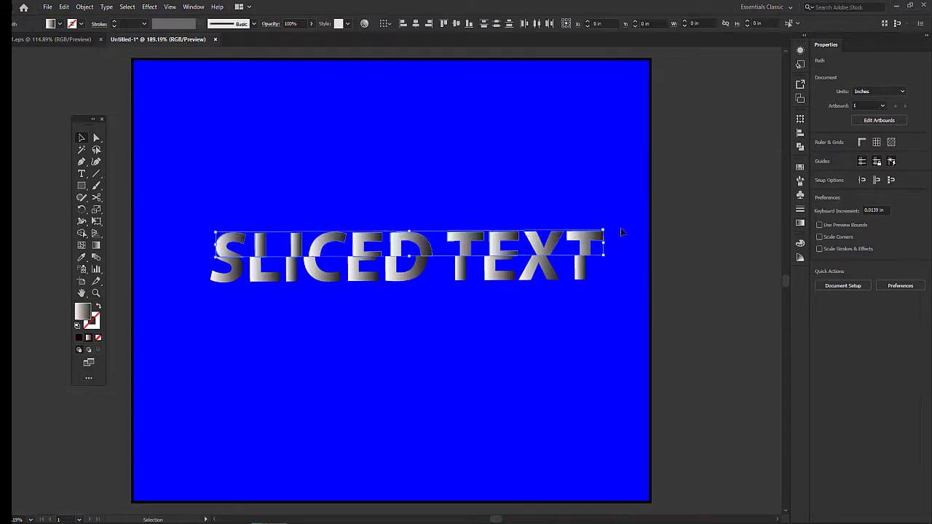
click(820, 155)
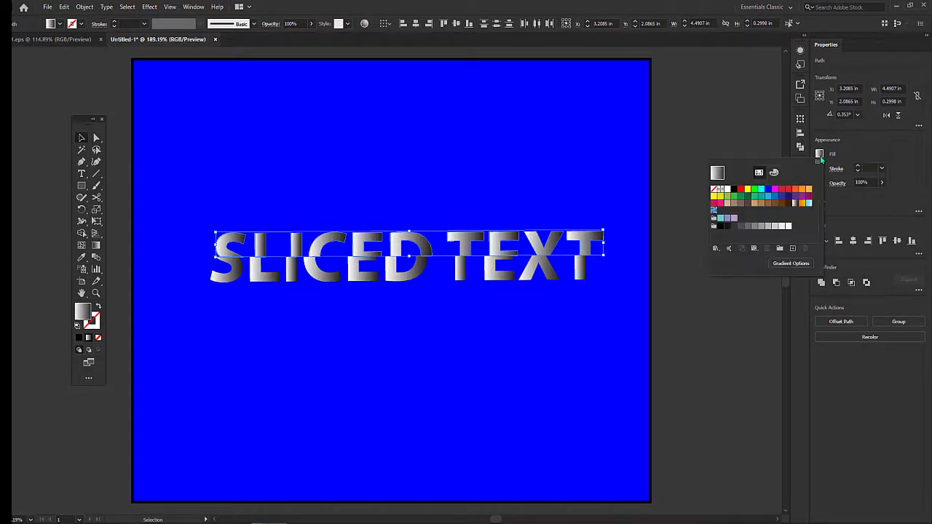
click(697, 133)
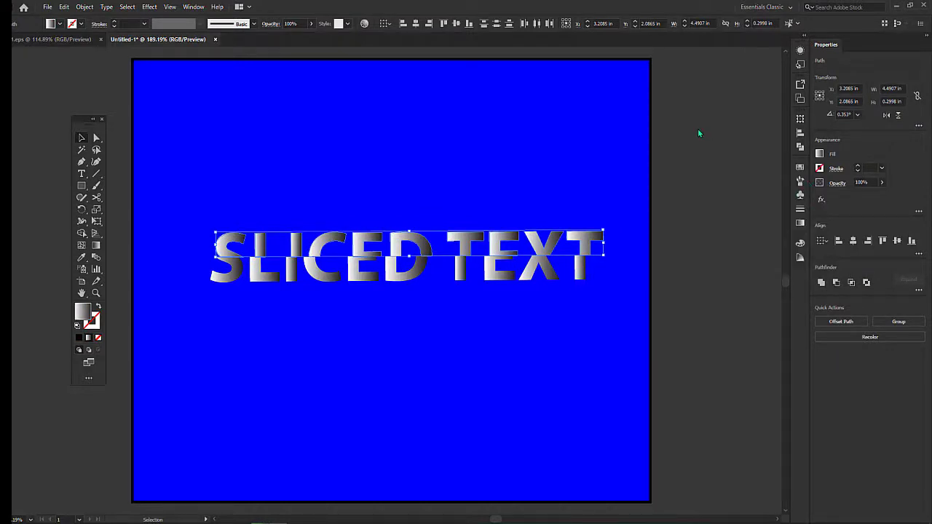
click(800, 223)
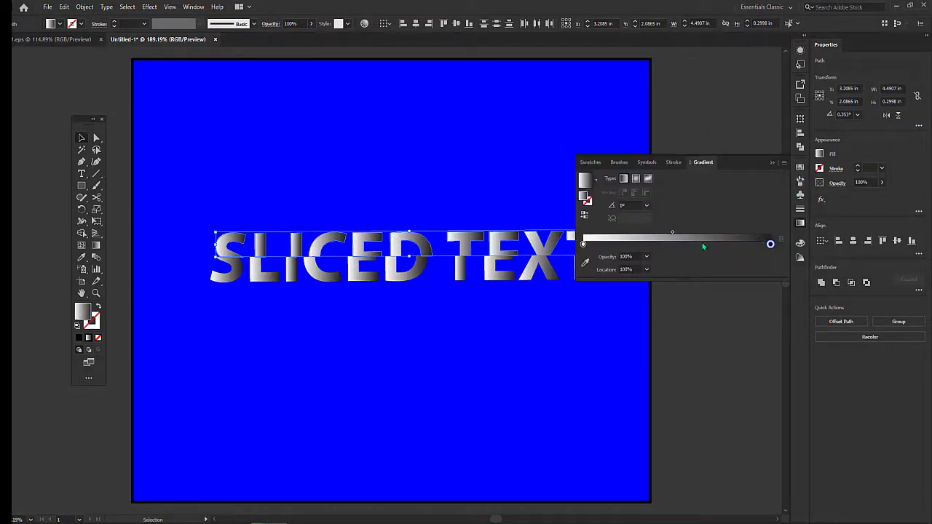
double_click(769, 245)
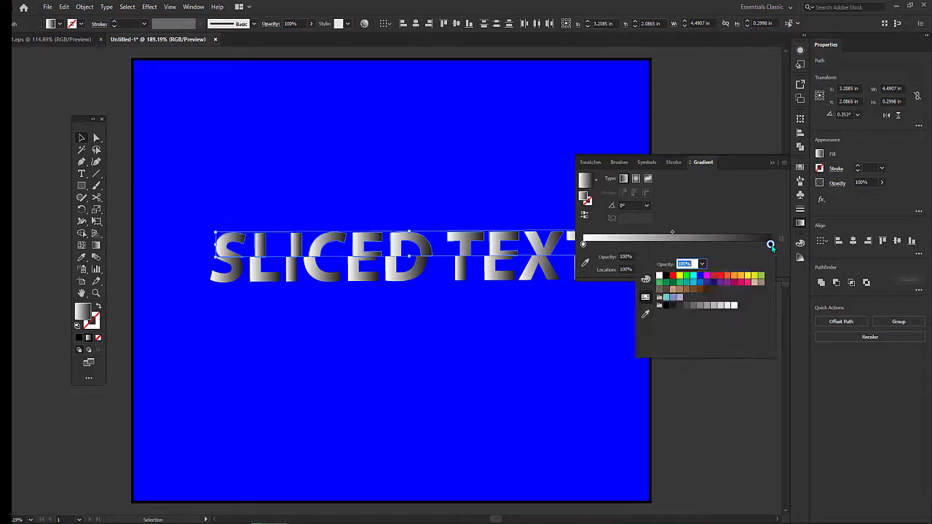
click(715, 275)
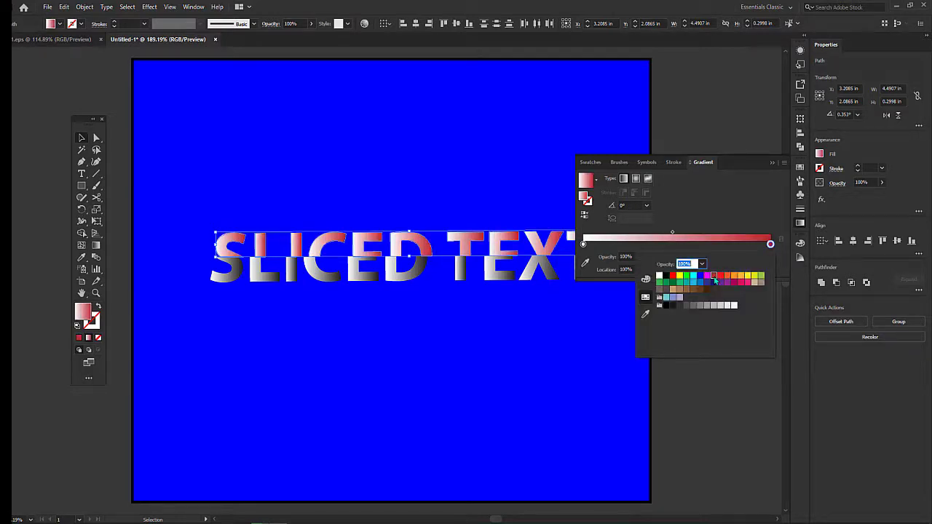
- Try several swatches on the upper half's white start stop, settle on light orange, and collapse the Gradient panel
click(583, 245)
double_click(583, 244)
click(699, 276)
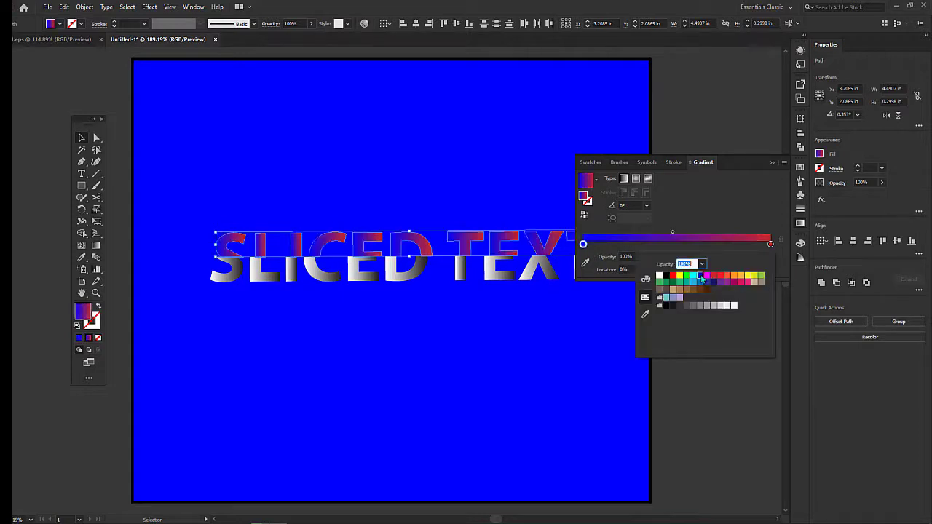
click(733, 276)
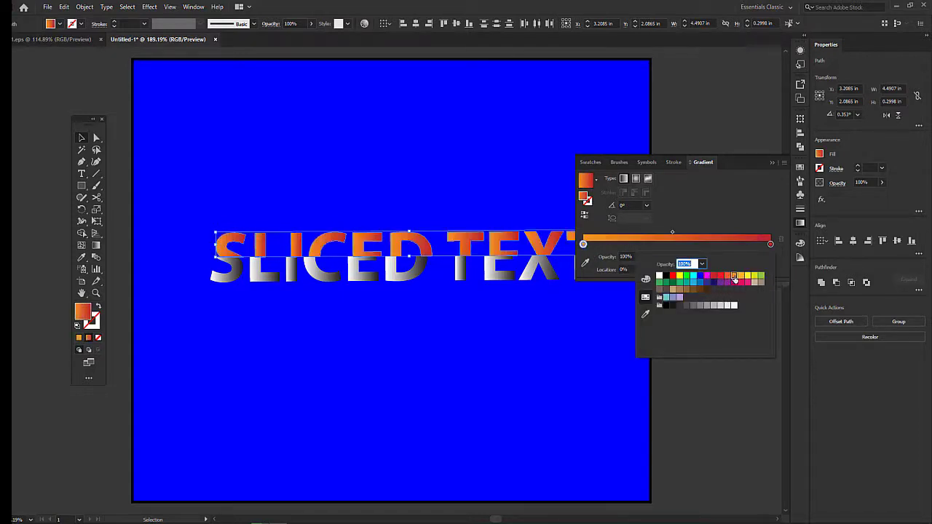
click(753, 276)
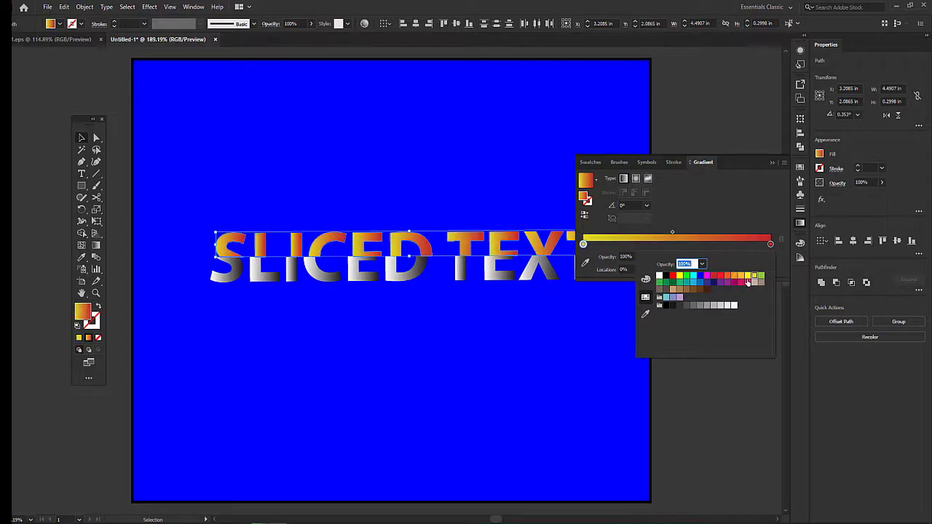
click(748, 282)
click(740, 276)
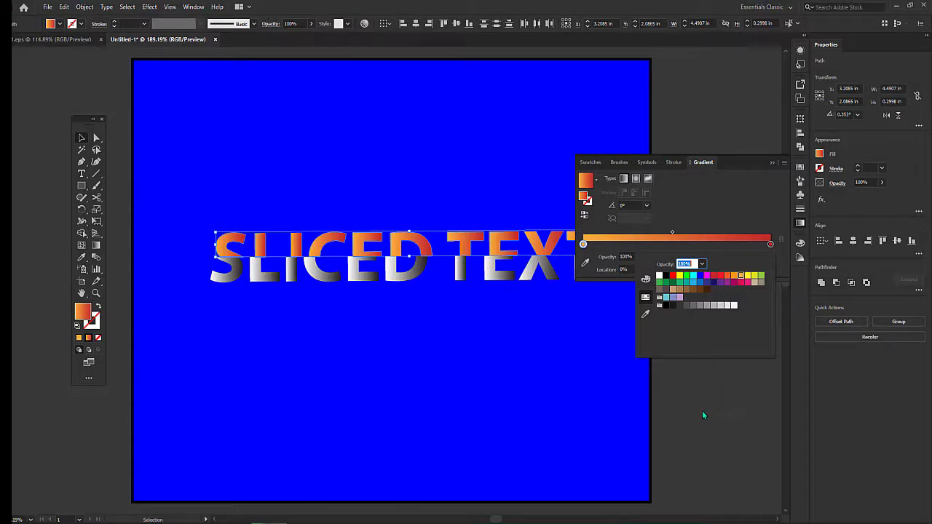
click(768, 165)
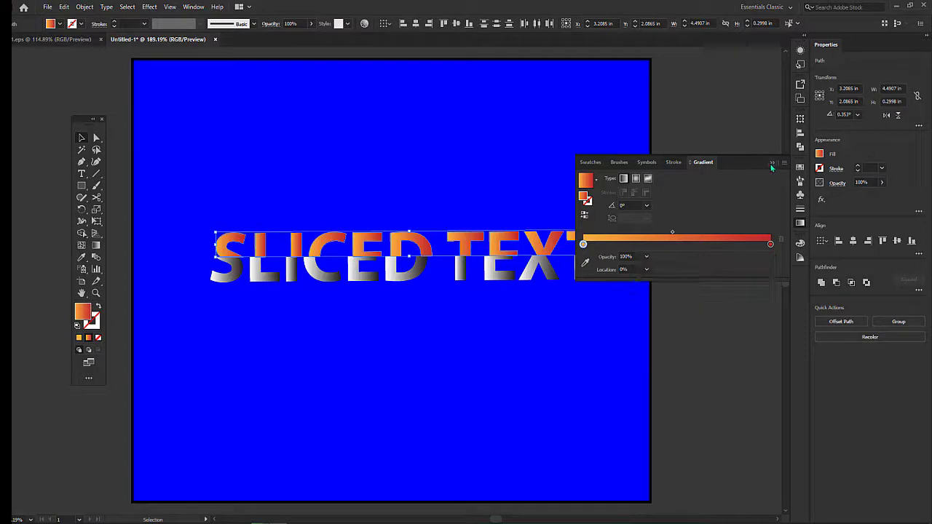
click(771, 162)
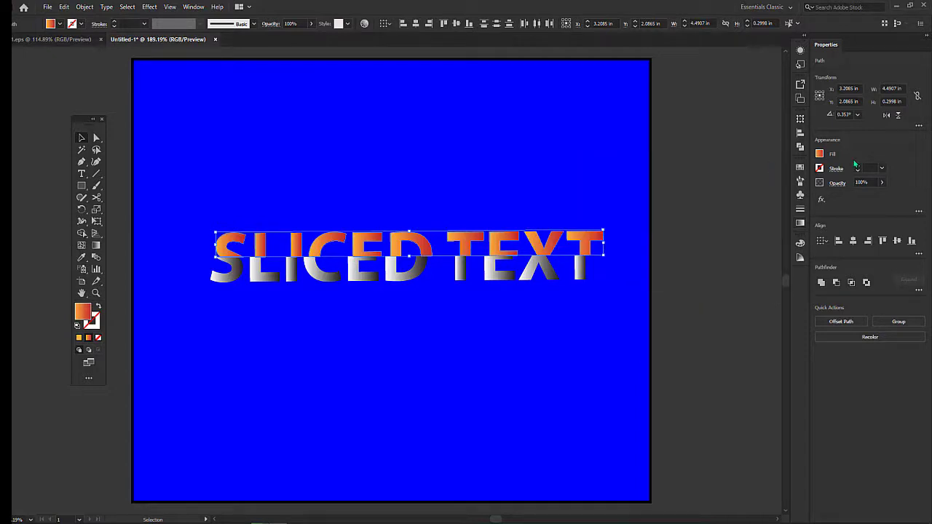
- Try a black stroke of up to 4 pt on the upper half, reduce it back to no stroke, and deselect the text
click(857, 166)
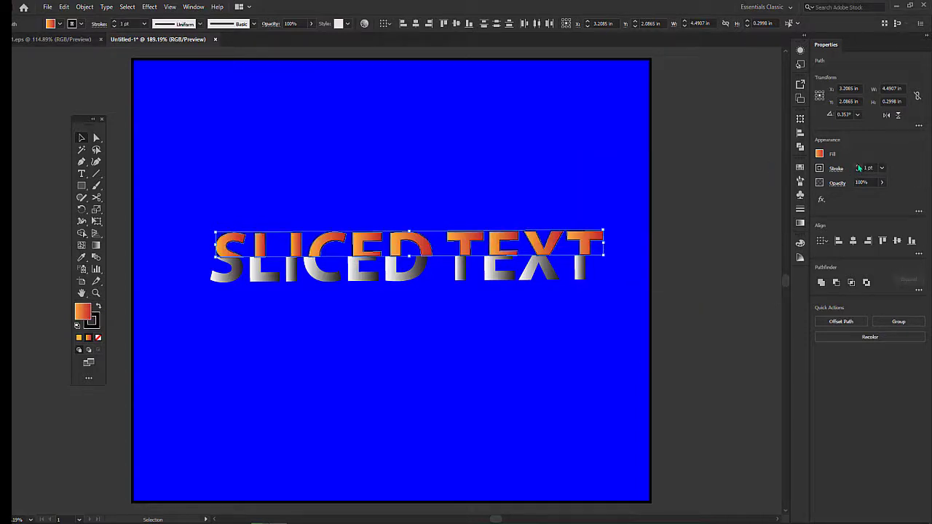
click(858, 167)
click(858, 167)
click(859, 167)
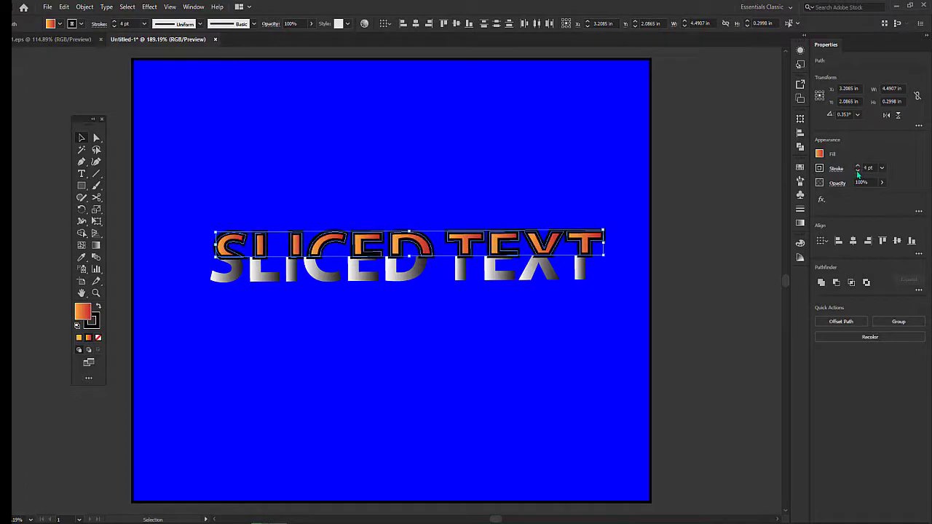
click(858, 172)
click(858, 172)
click(858, 172)
click(857, 172)
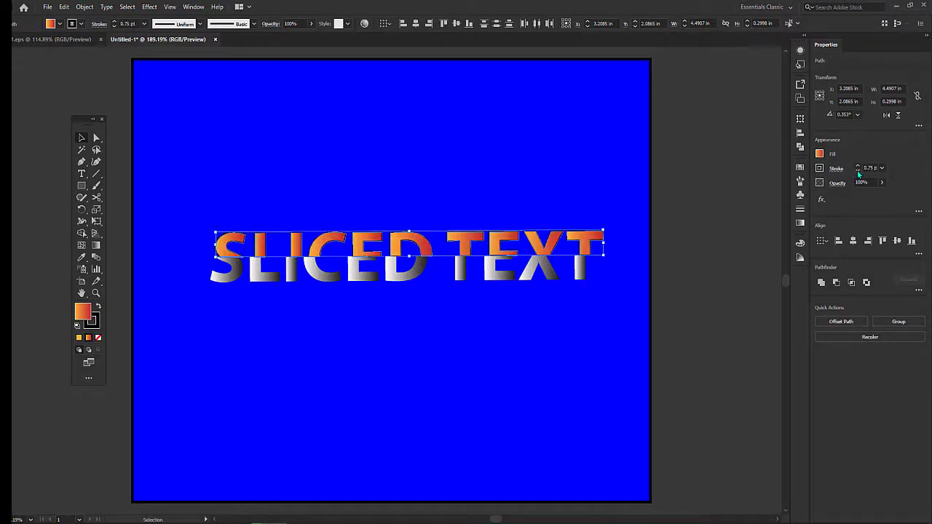
click(858, 172)
click(858, 172)
click(857, 172)
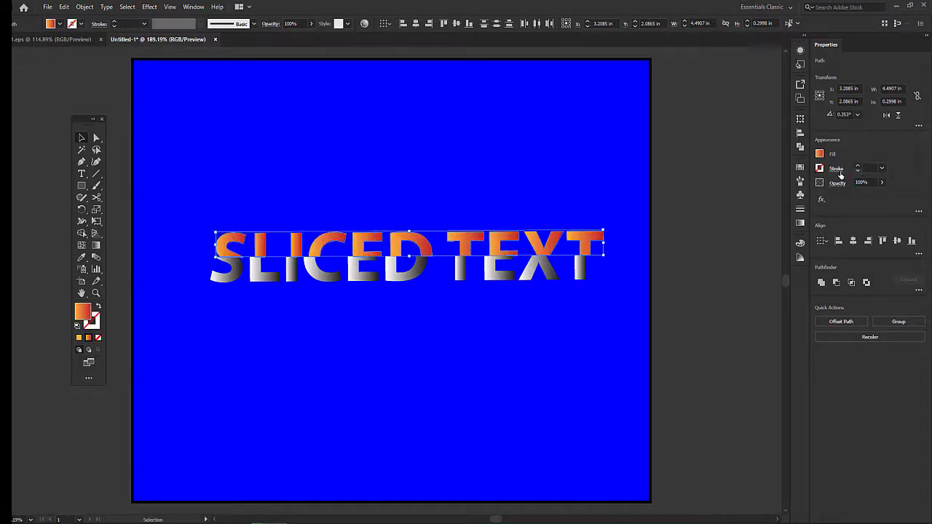
click(702, 268)
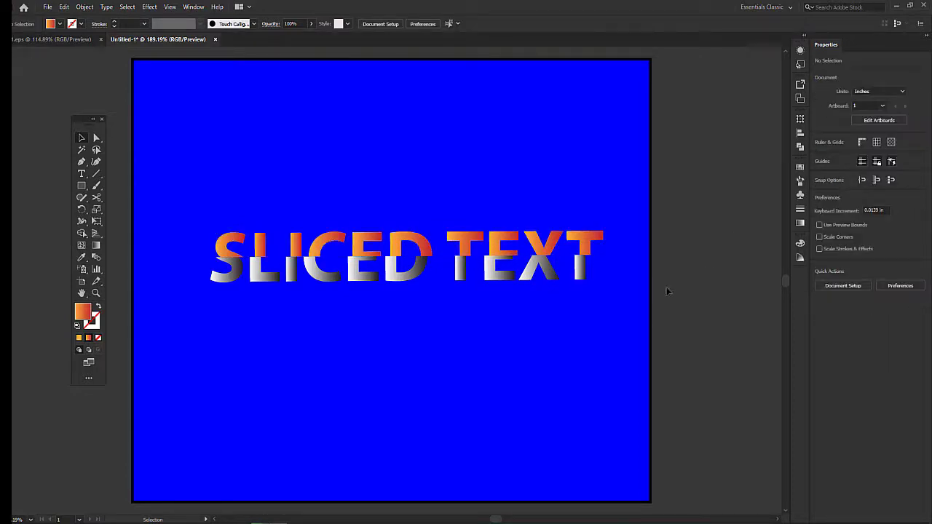
- Select the lower half of the sliced text and change its gradient's black end stop to the dark red swatch R=193 G=39 B=45
drag(606, 285, 194, 270)
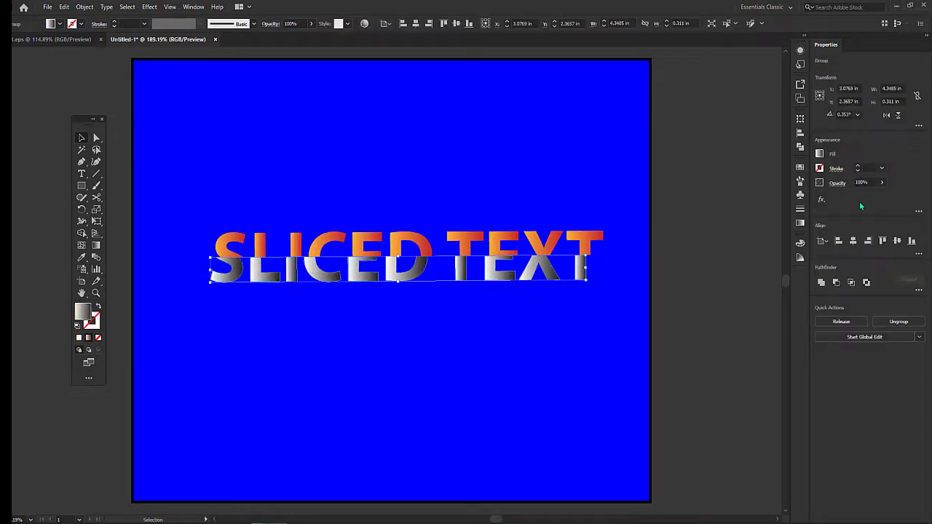
click(800, 224)
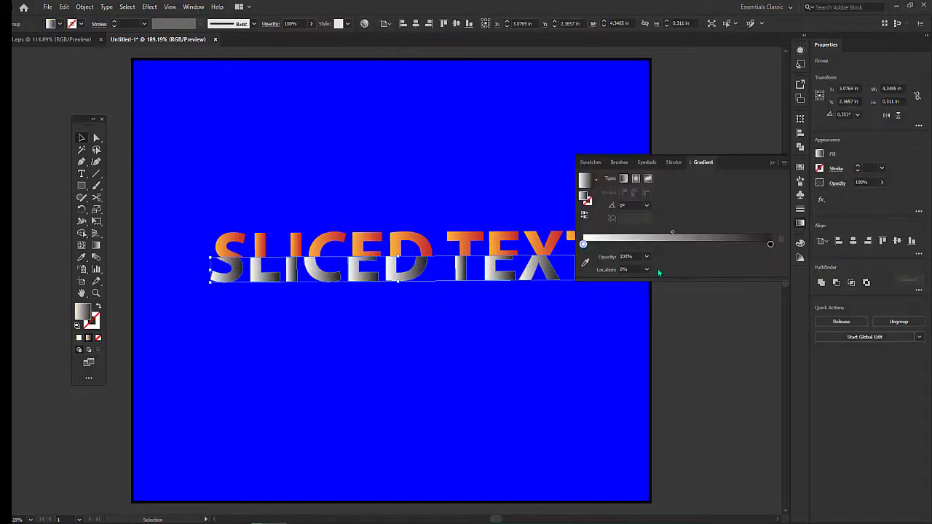
double_click(770, 245)
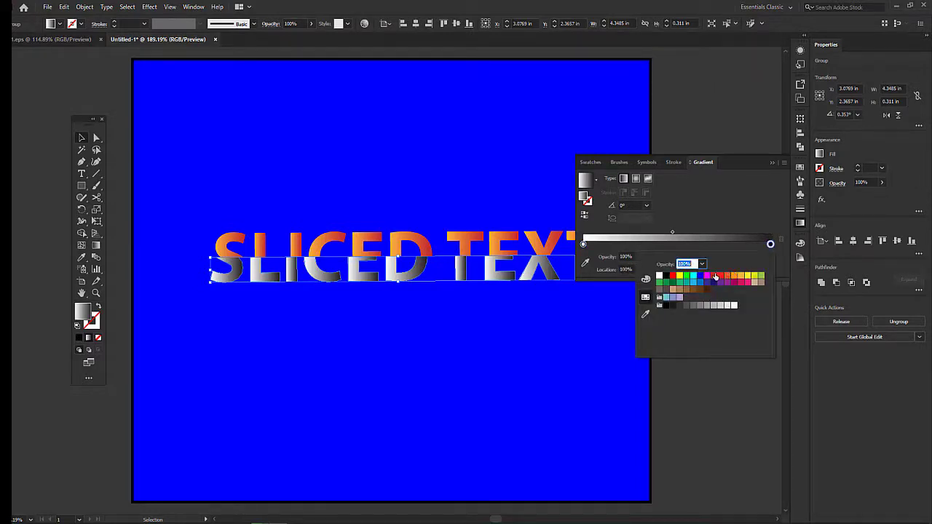
click(714, 277)
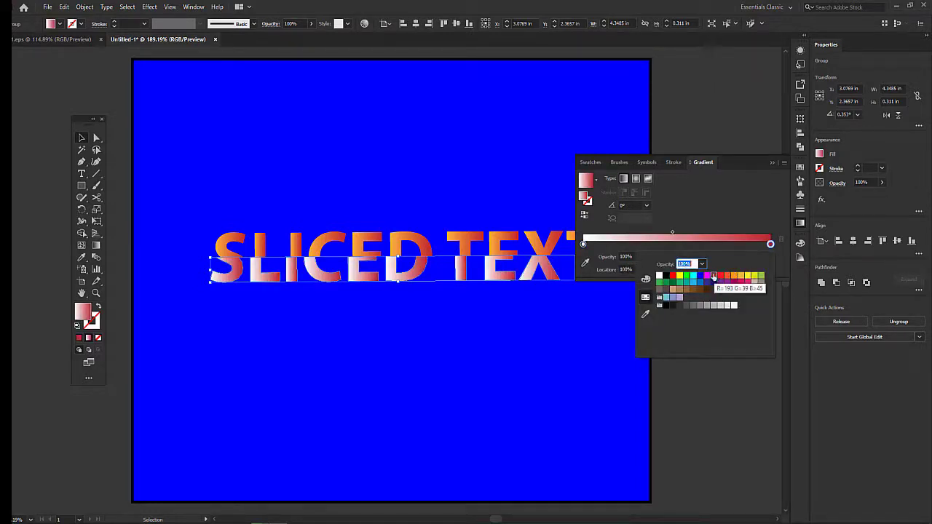
- Try several swatches on the lower half's white start stop, settle on pink, then deselect the text and collapse the Gradient panel
click(583, 246)
double_click(583, 245)
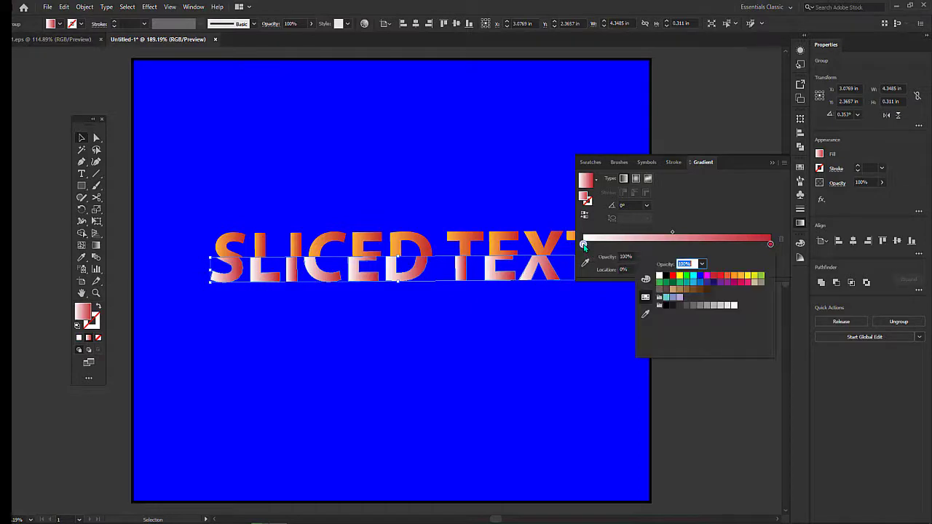
click(730, 276)
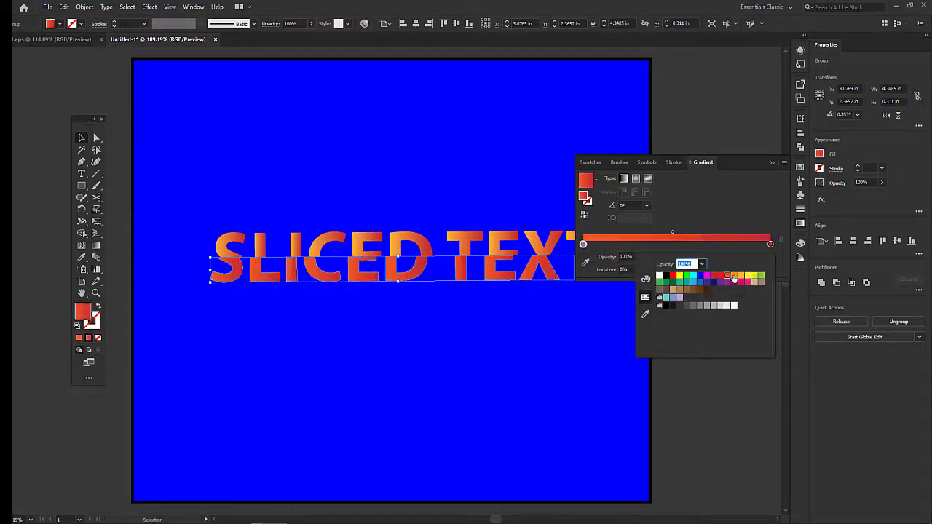
click(735, 276)
click(720, 277)
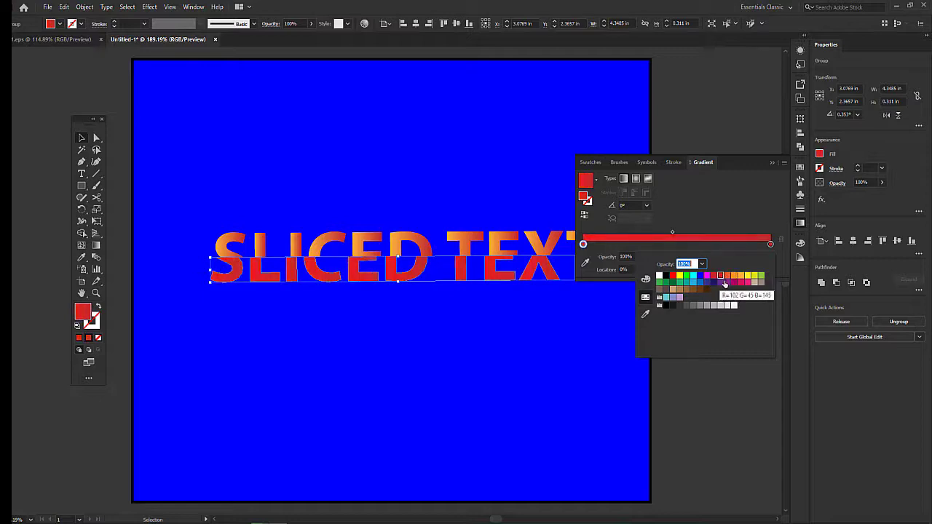
click(734, 283)
click(740, 282)
click(747, 284)
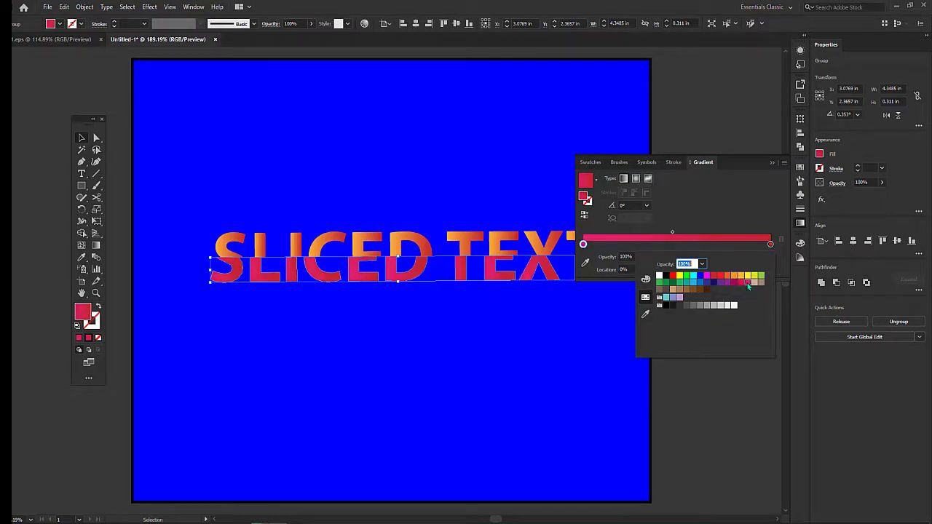
click(721, 381)
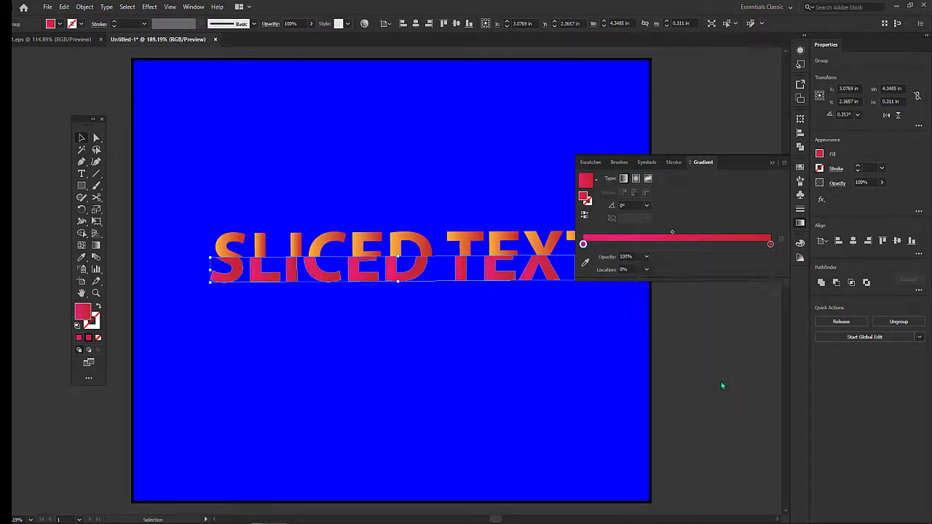
key(ctrl+shift+a)
click(771, 163)
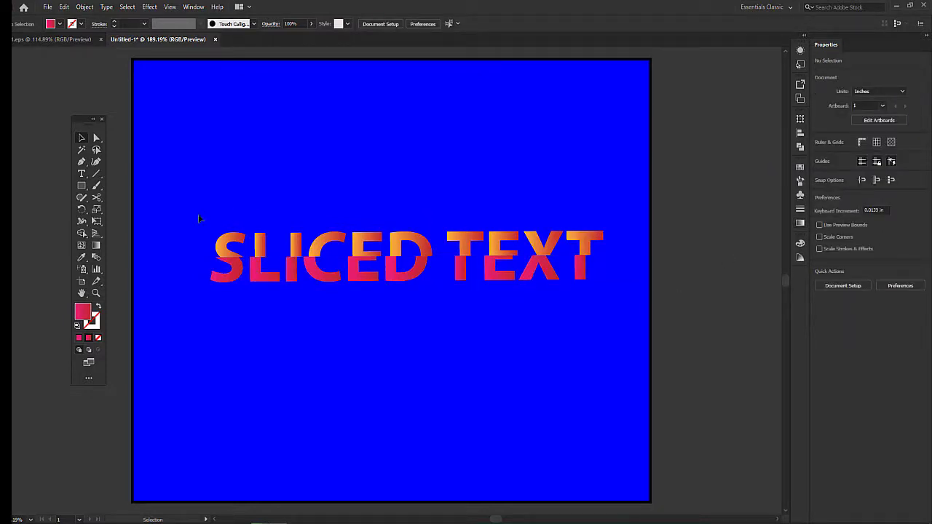
drag(198, 214, 620, 321)
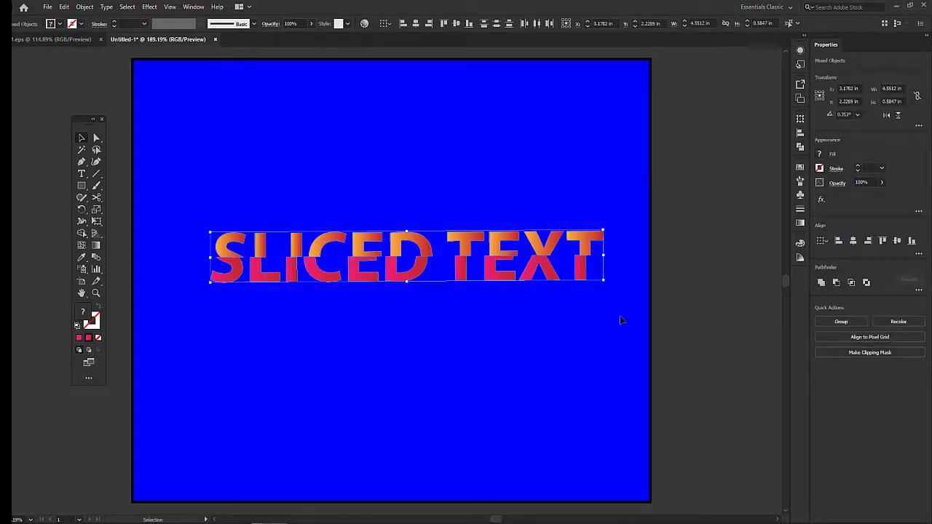
click(150, 8)
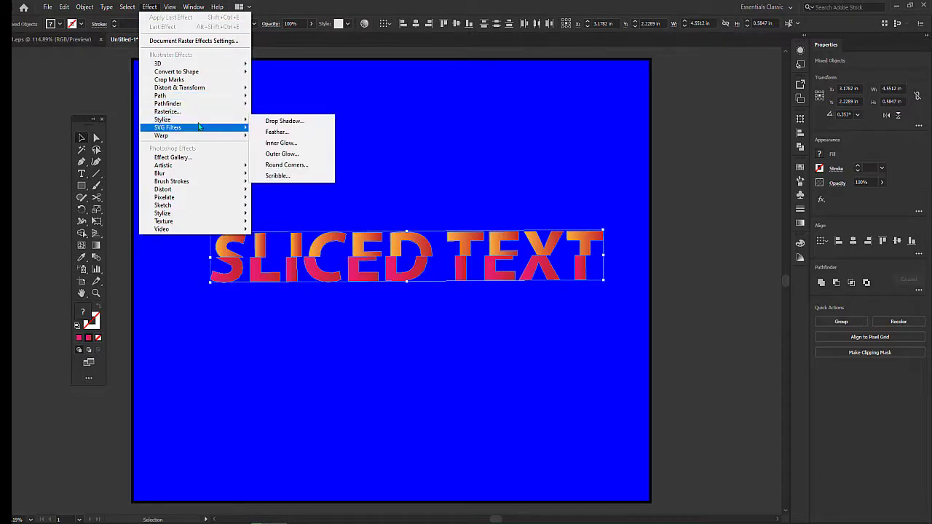
click(730, 152)
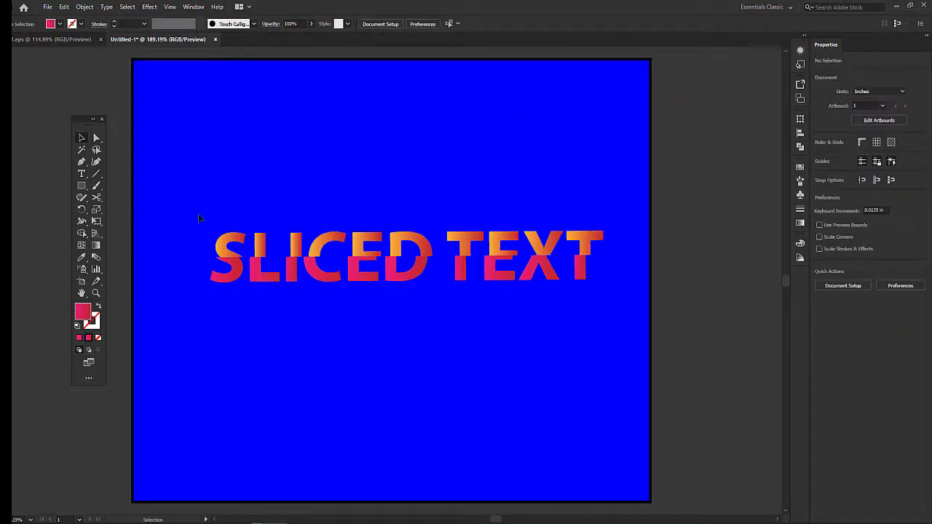
- Select both halves of the sliced text and start a Drop Shadow effect, keeping its settings dialog clear of the text
drag(198, 213, 611, 298)
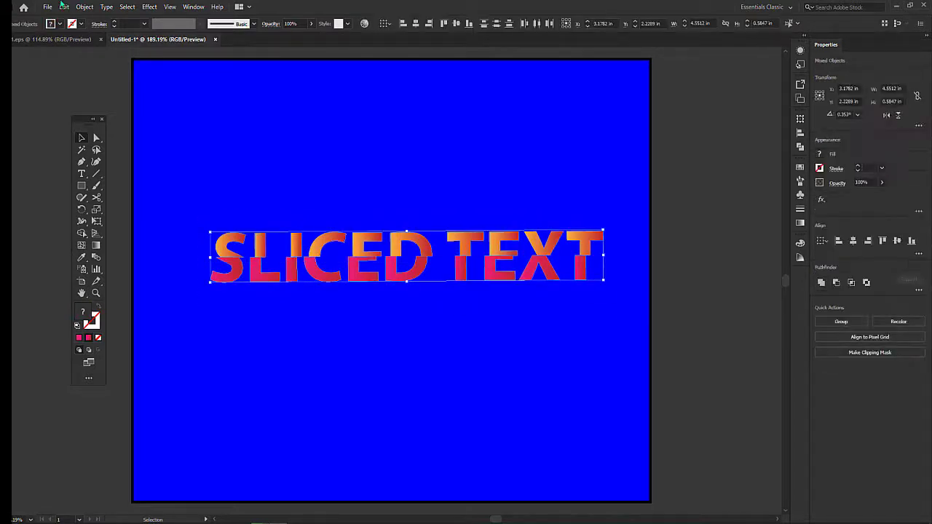
click(149, 6)
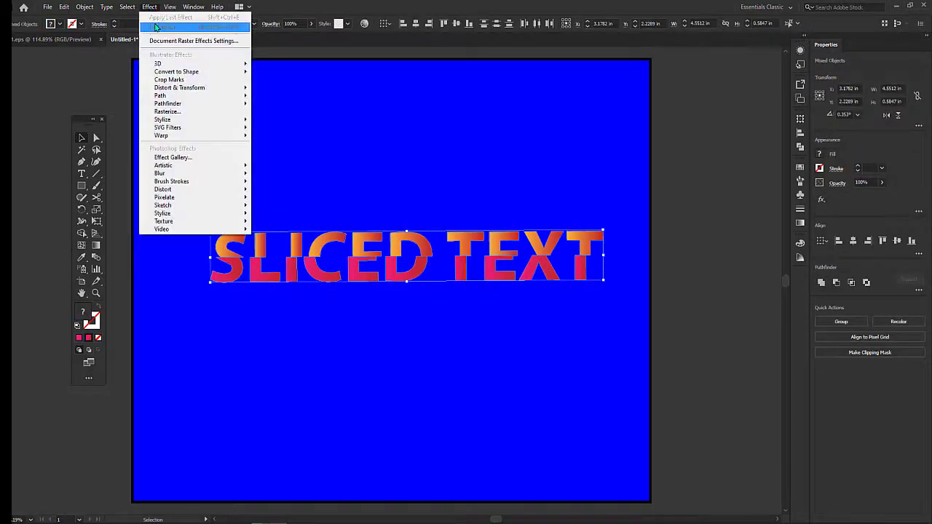
mouse_move(230, 124)
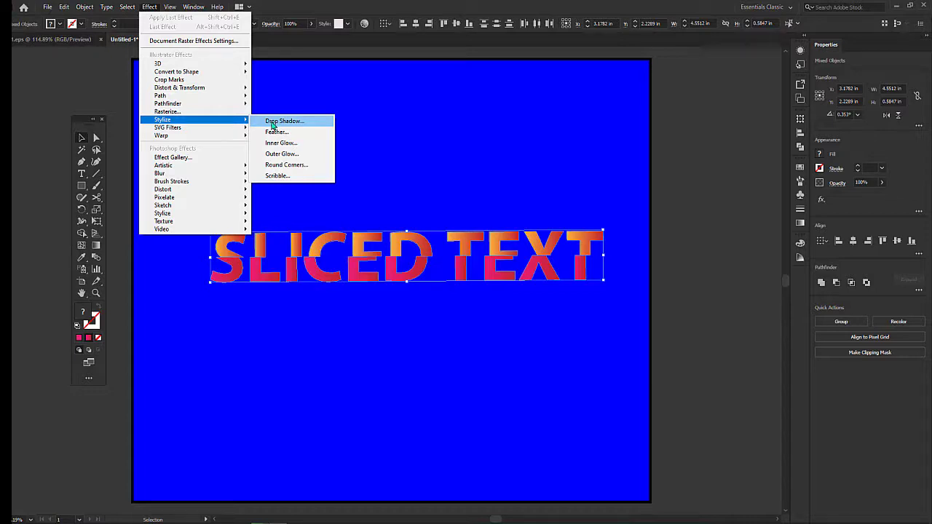
click(271, 122)
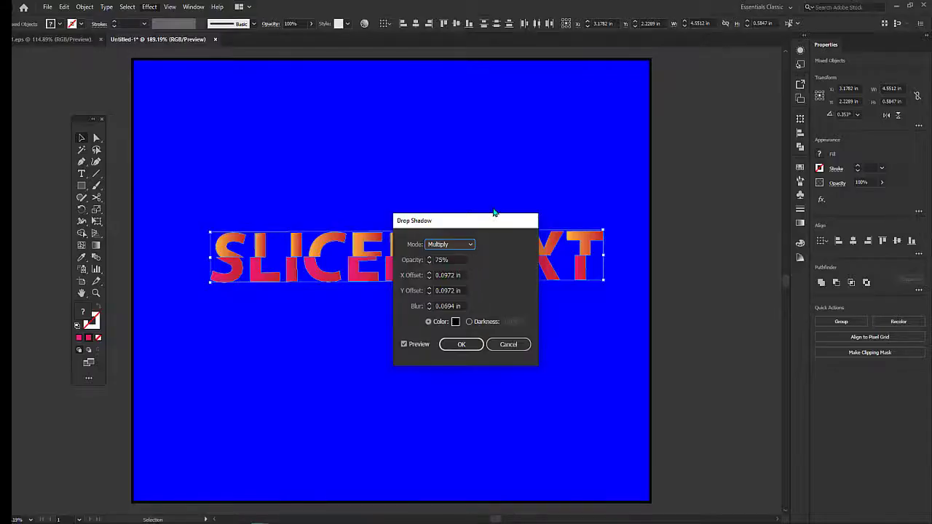
drag(474, 221, 709, 95)
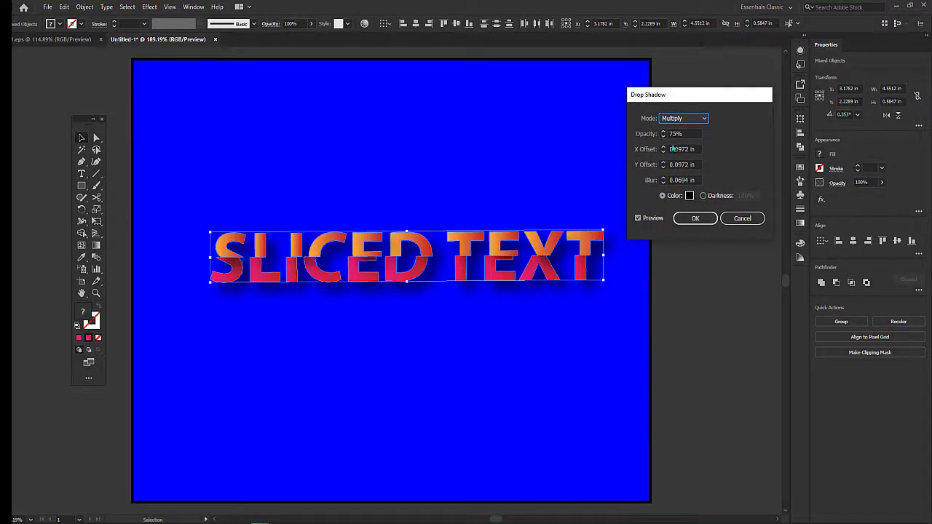
- Try the Screen, Overlay and Soft Light blending modes for the drop shadow and settle on Hard Light
click(703, 119)
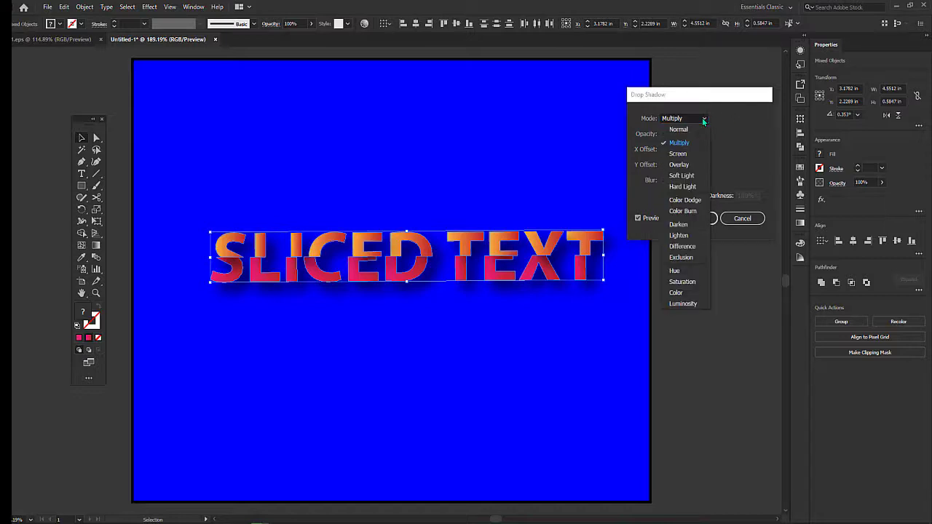
click(685, 156)
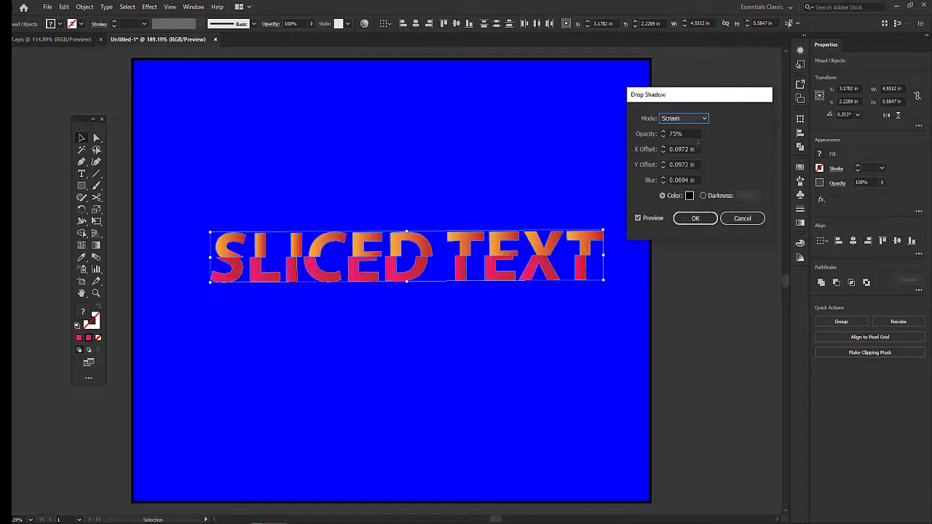
click(704, 118)
click(679, 166)
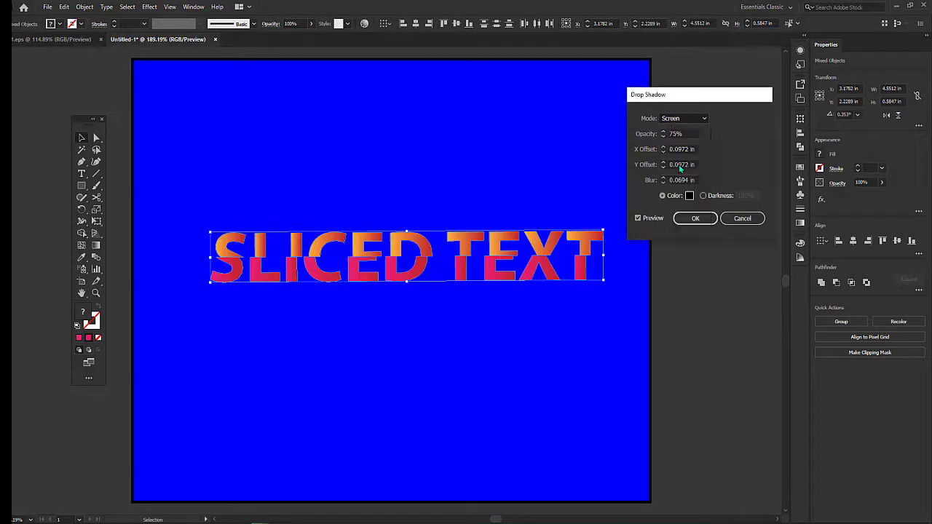
click(702, 119)
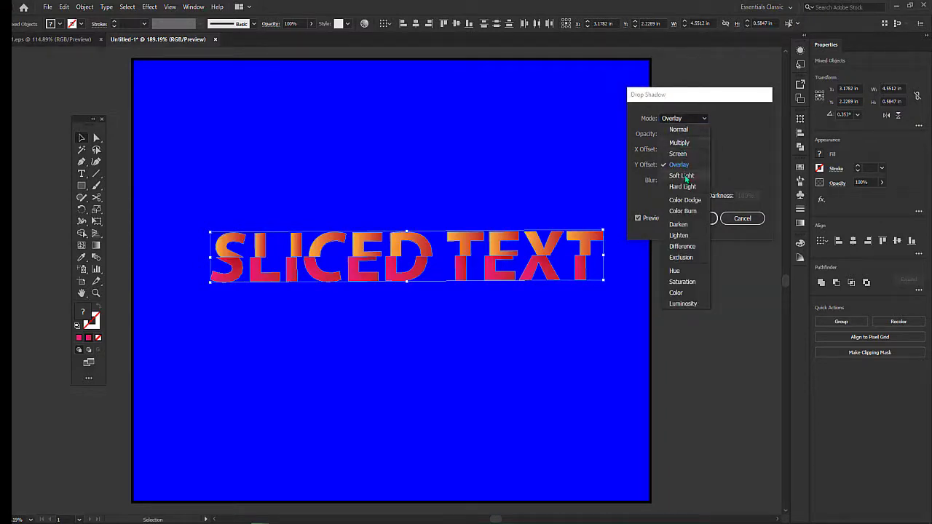
click(681, 175)
click(703, 120)
click(688, 187)
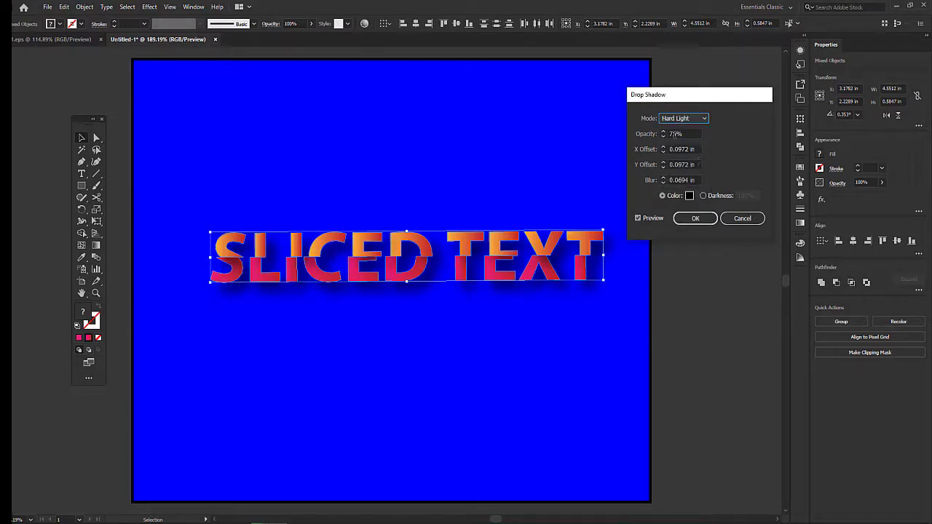
- Try the dark blue 0F0777 as the drop shadow's color
click(689, 196)
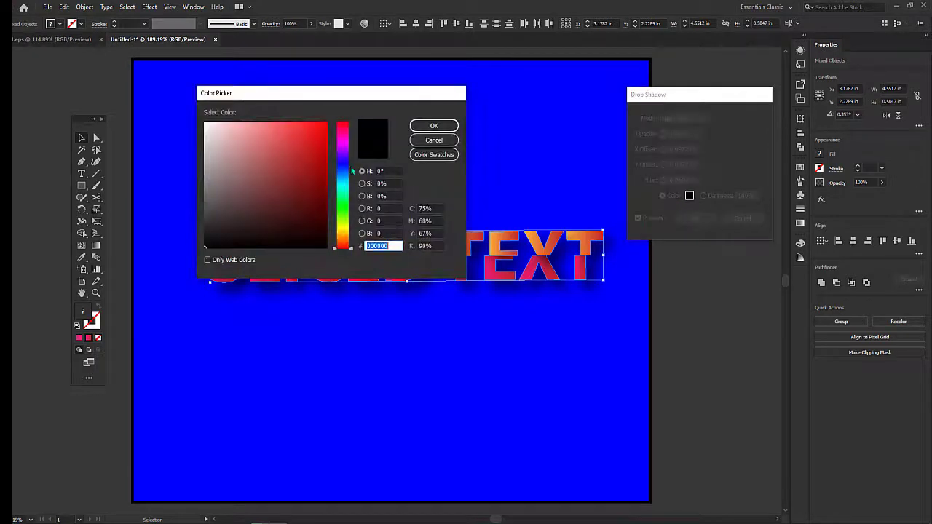
click(344, 164)
drag(303, 214, 320, 190)
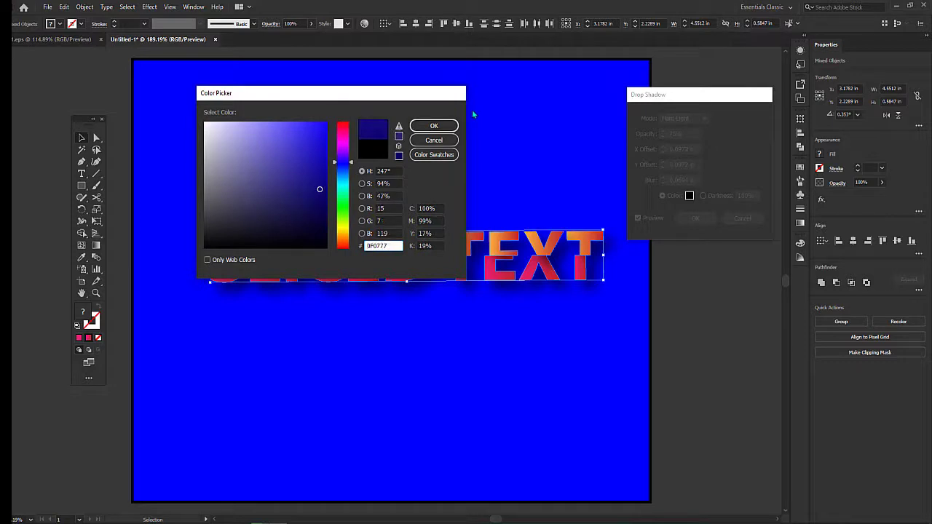
click(436, 128)
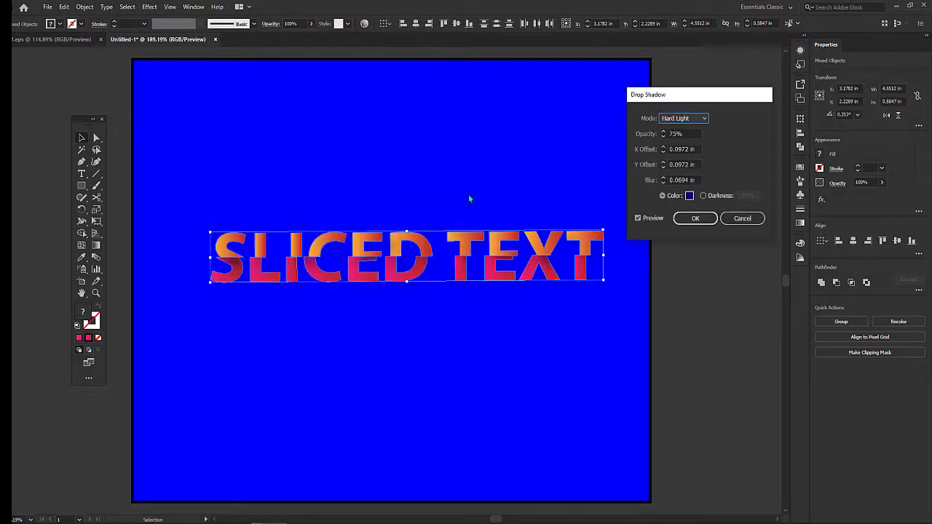
- Change the shadow color to a near-black blue, apply the drop shadow, and deselect the text
click(689, 195)
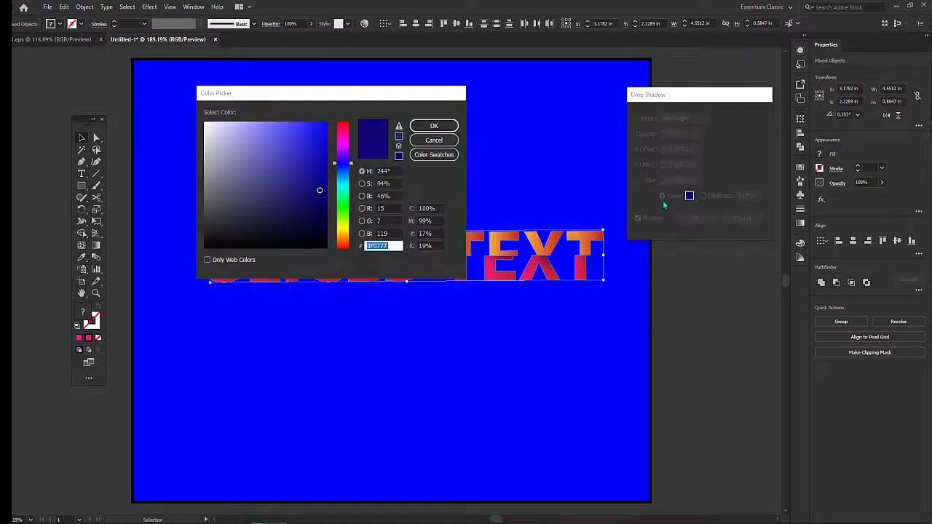
mouse_move(293, 175)
mouse_down()
mouse_move(281, 154)
mouse_move(287, 130)
mouse_move(289, 168)
mouse_up()
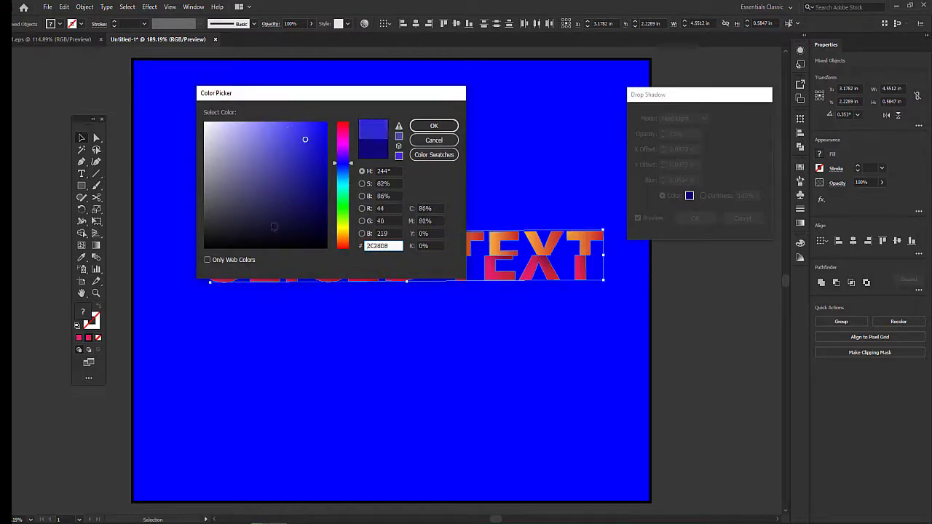
click(434, 125)
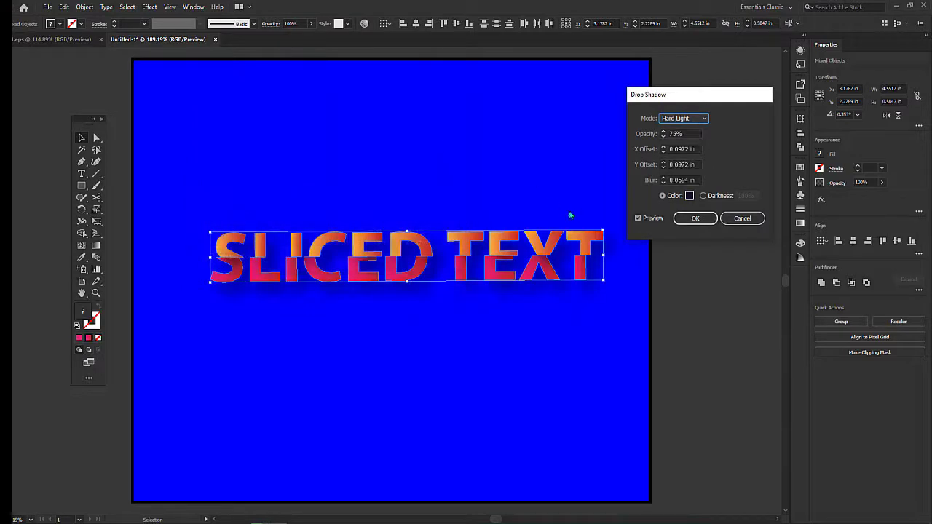
click(696, 218)
click(683, 250)
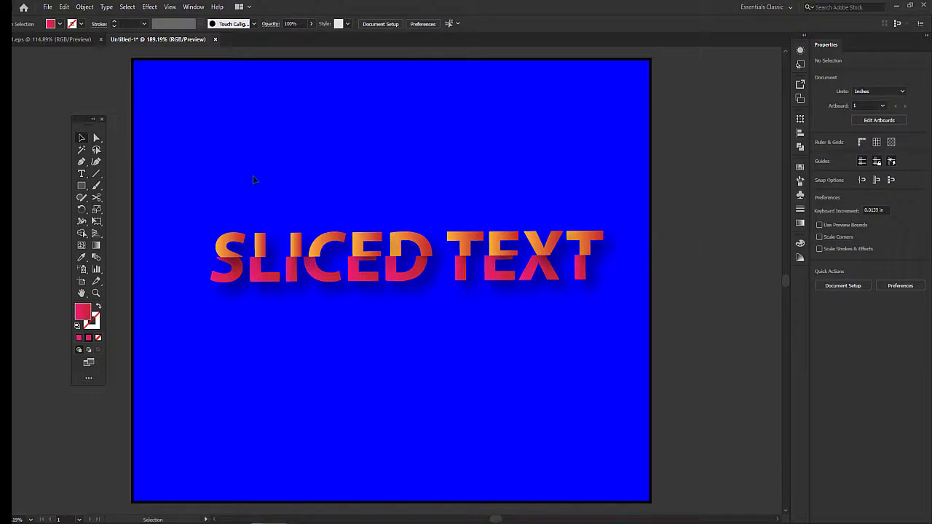
drag(174, 223, 638, 342)
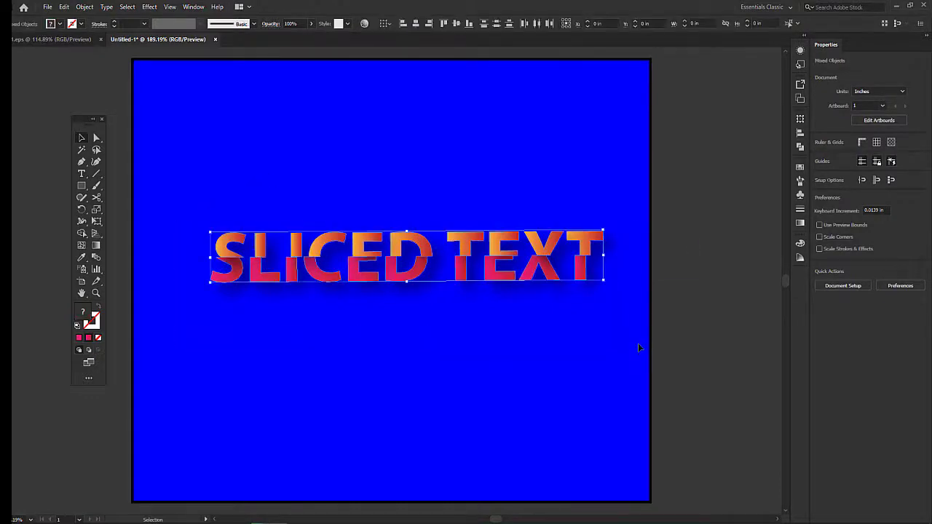
click(594, 400)
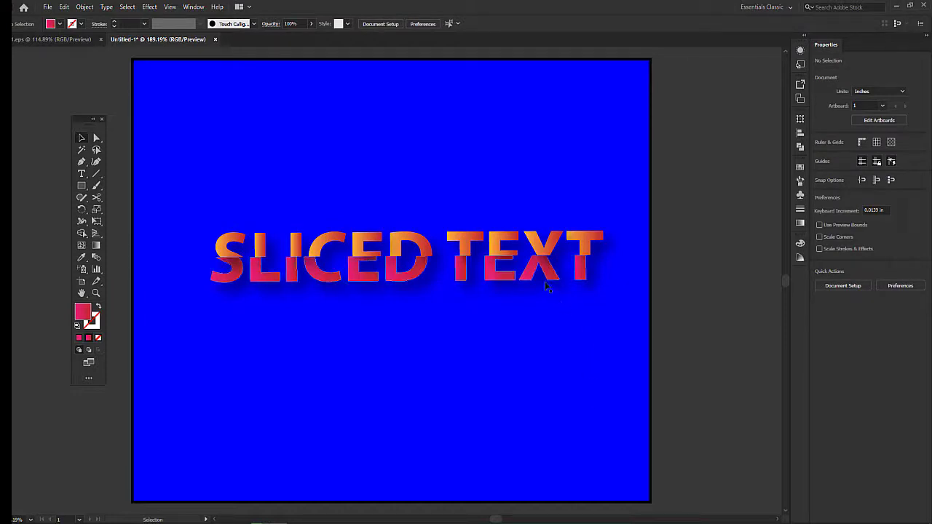
click(546, 239)
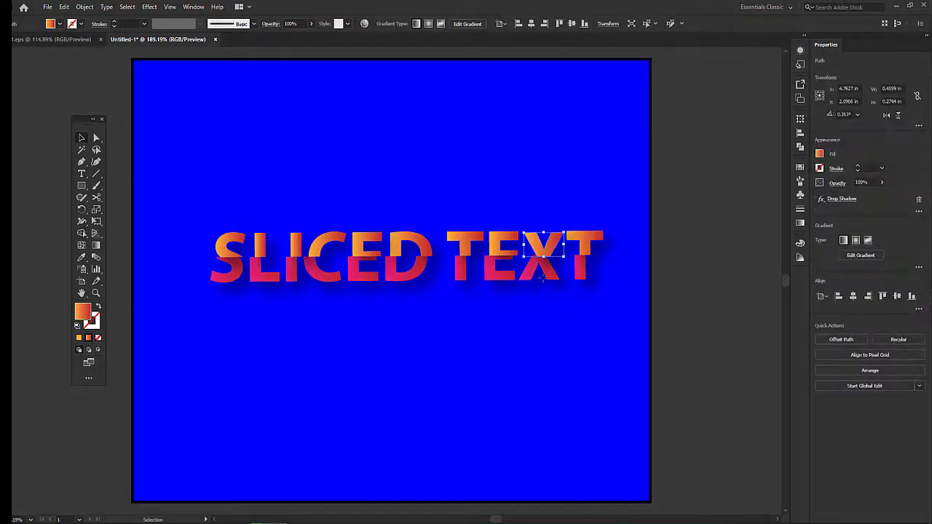
key(a)
key(v)
click(705, 301)
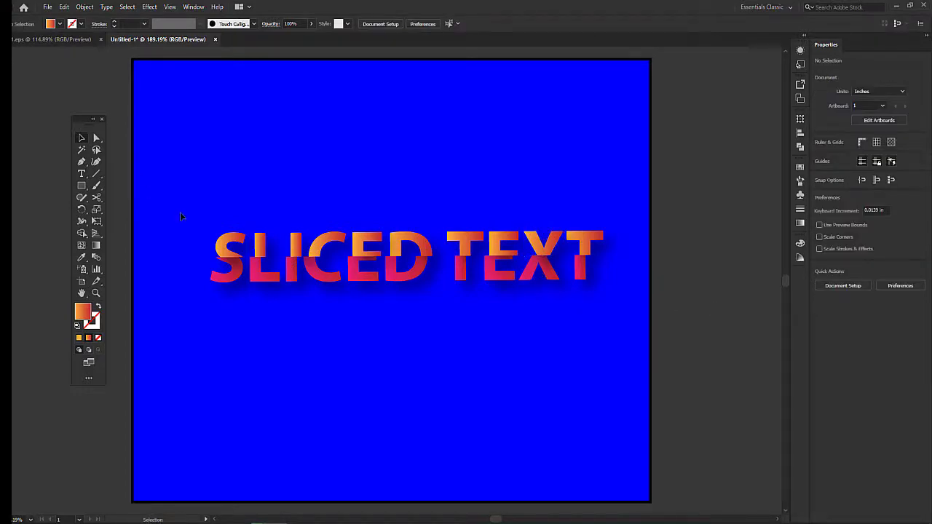
- Select all the pieces of the orange upper half of the text, group them, and deselect
drag(198, 233, 606, 249)
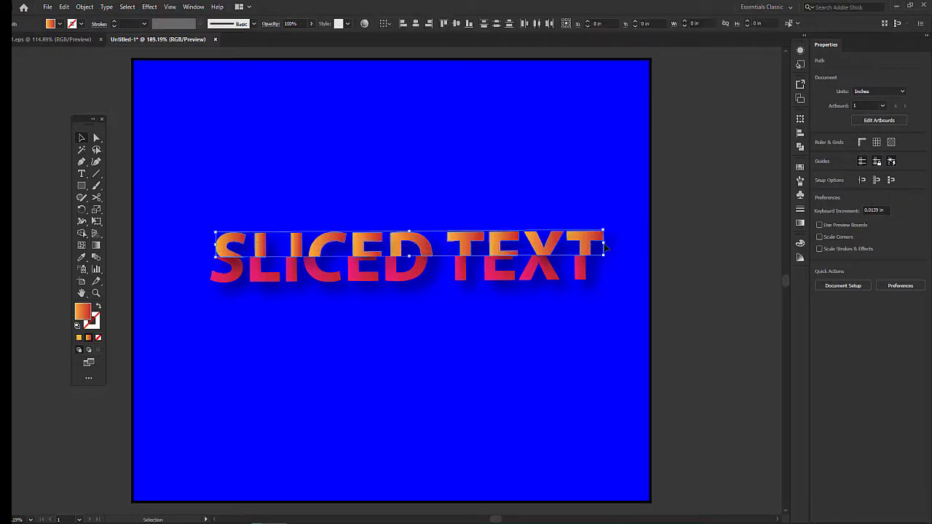
key(ctrl+g)
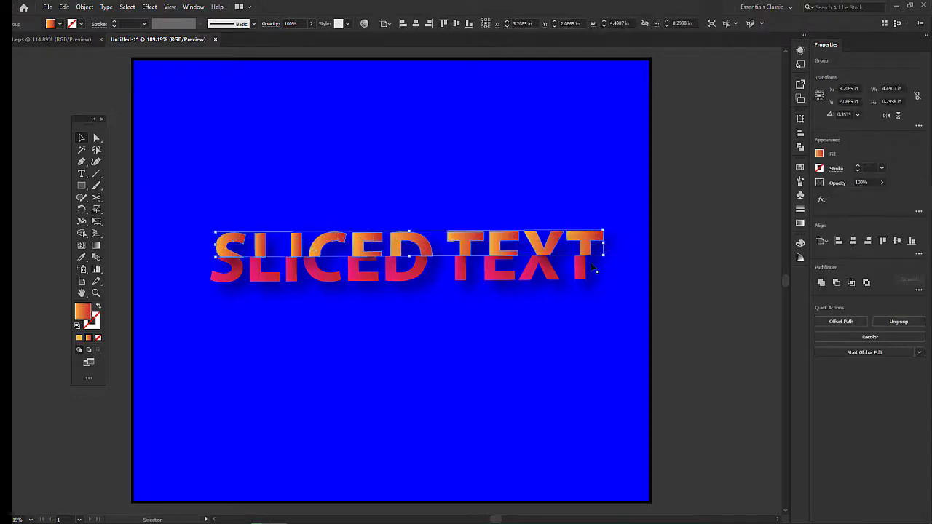
click(617, 312)
- Try nudging the pink lower half of the text by small increments, return it to its place, and deselect it
drag(195, 278, 705, 295)
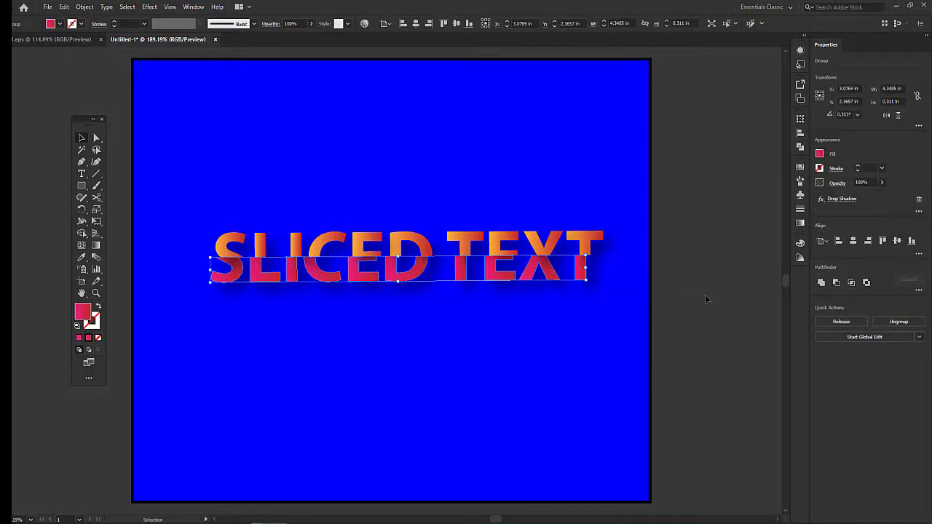
key(Down)
key(Right)
key(Left)
key(shift+Up)
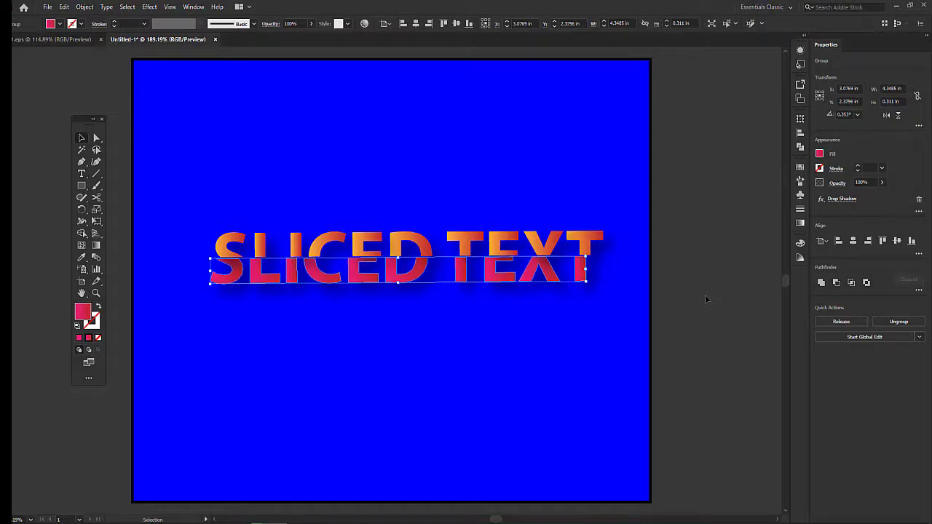
key(shift+Down)
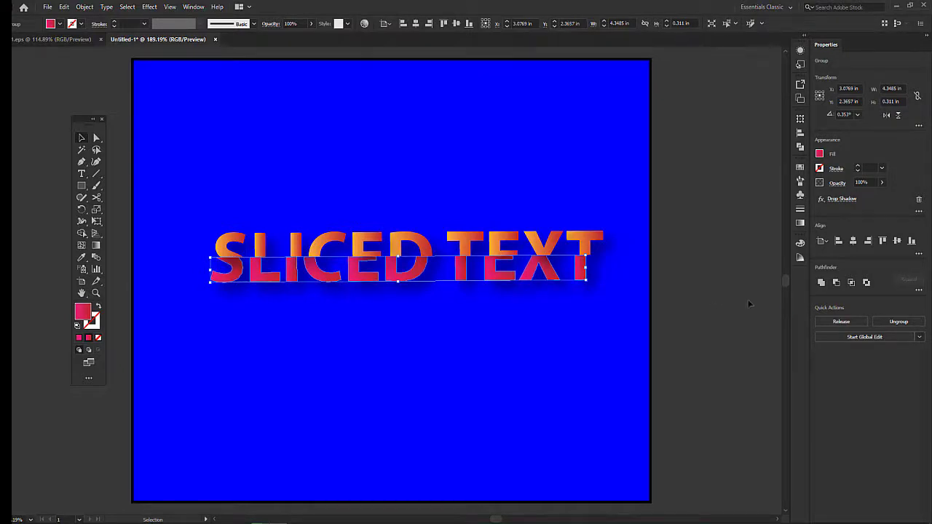
click(725, 300)
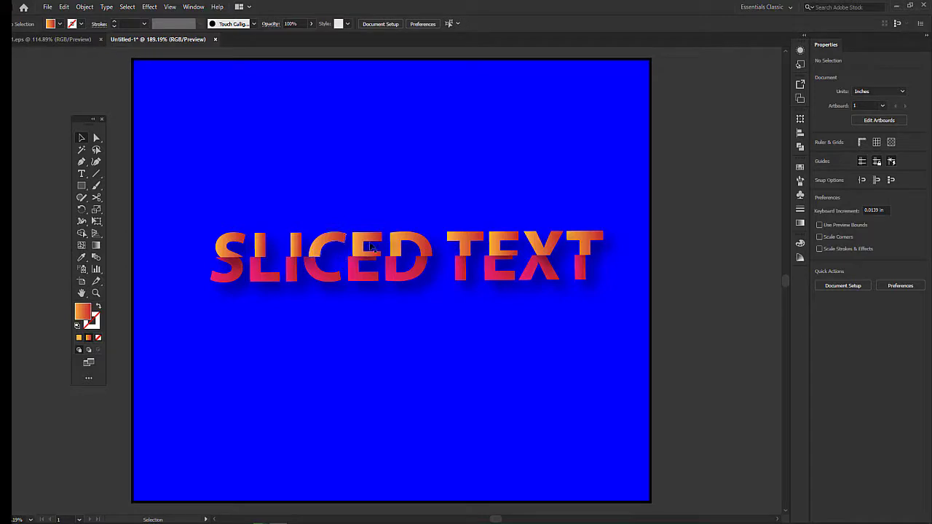
- Group both halves of the sliced text, move the group up to about X 2.99 in, Y 1.07 in, and deselect it
click(410, 248)
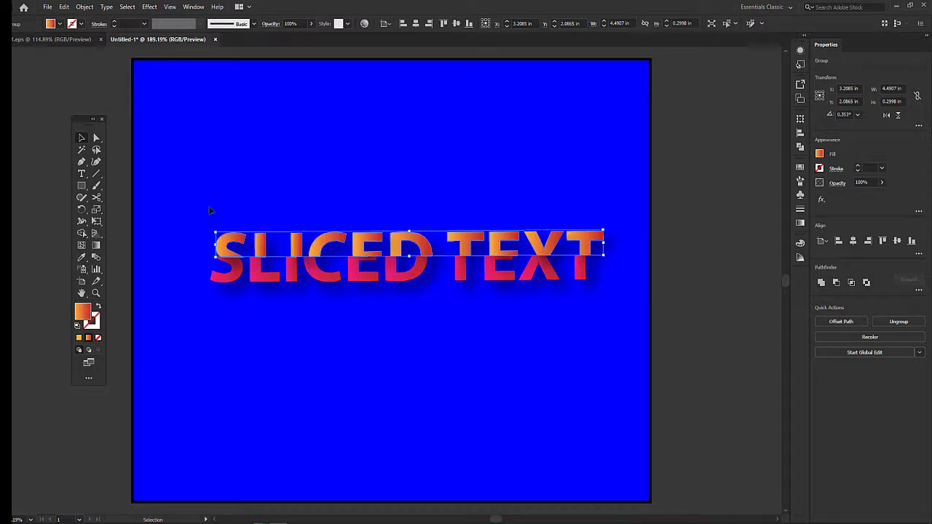
drag(198, 203, 626, 307)
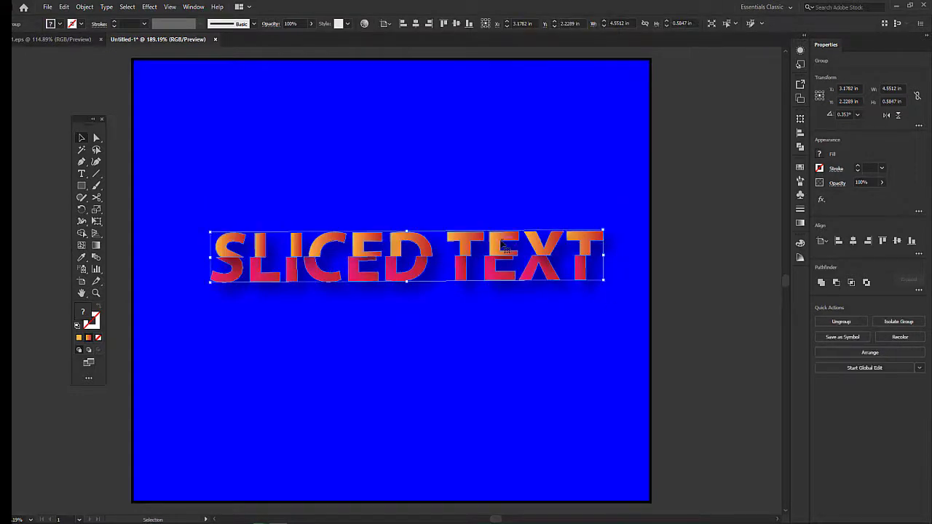
drag(498, 244, 477, 76)
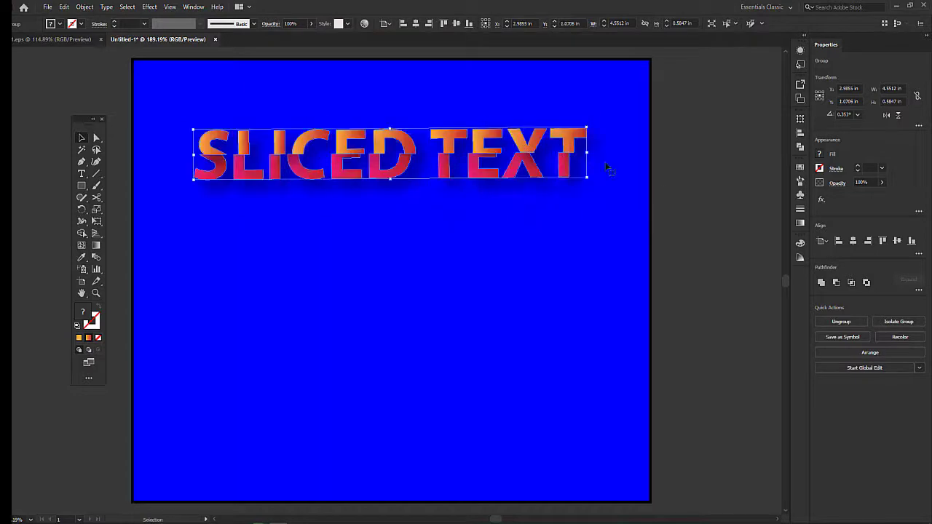
click(713, 211)
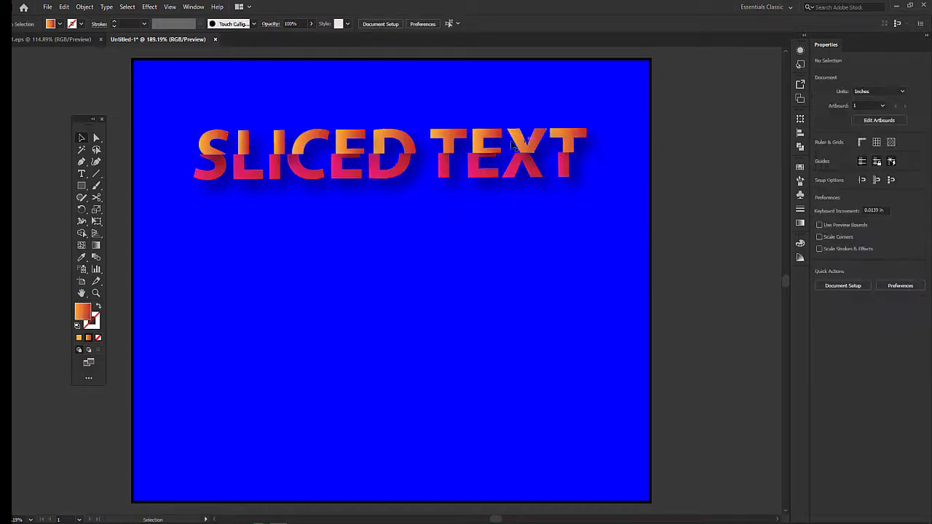
- Try scaling the text group down to about 2.84 in wide, undo the scaling, and deselect the text
click(542, 154)
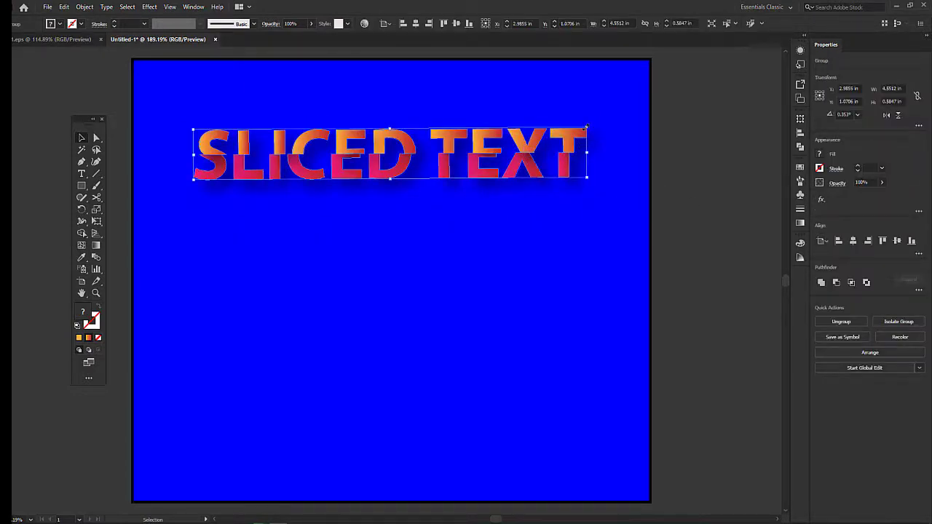
drag(586, 127, 439, 149)
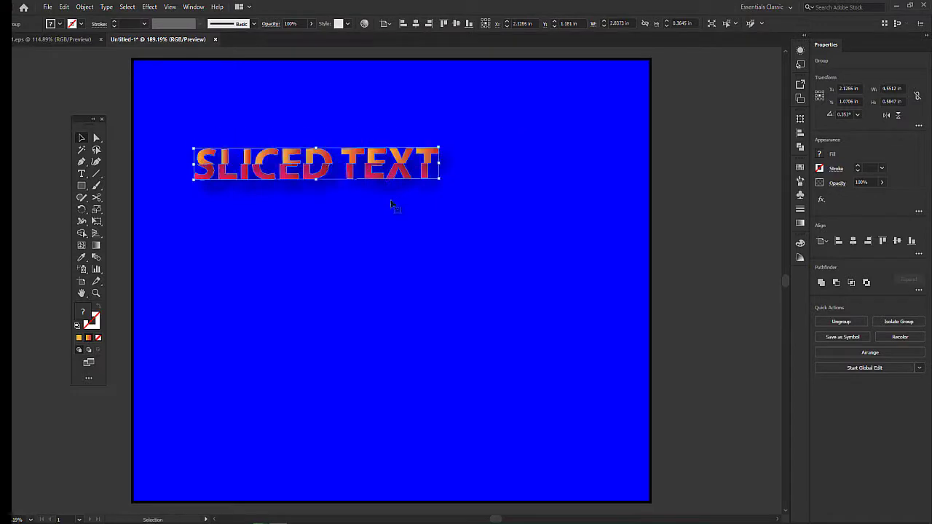
click(464, 311)
key(ctrl+z)
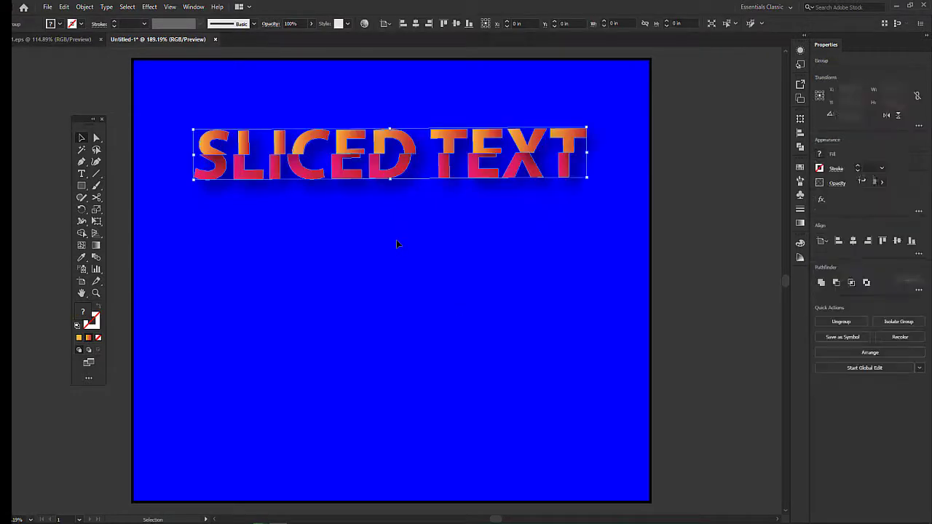
click(351, 310)
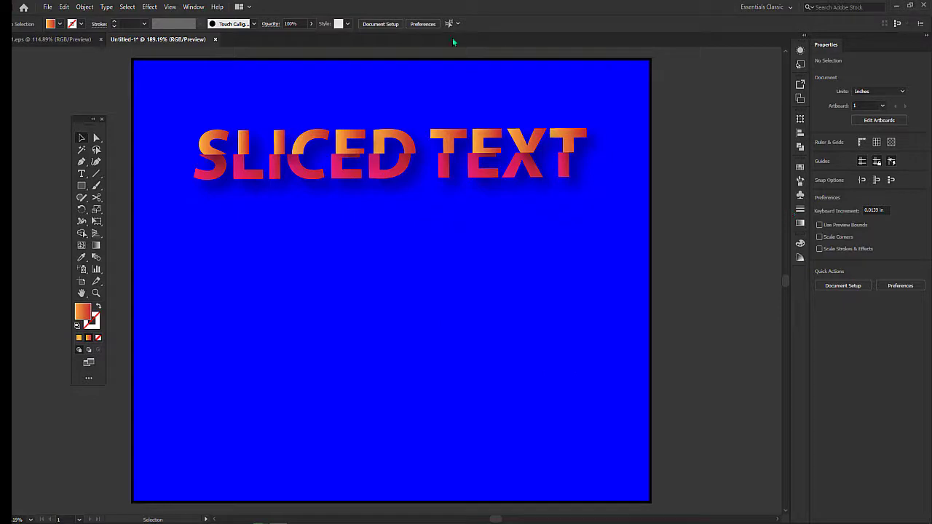
- Show the Layers panel and move it beside the upper part of the artboard
click(195, 9)
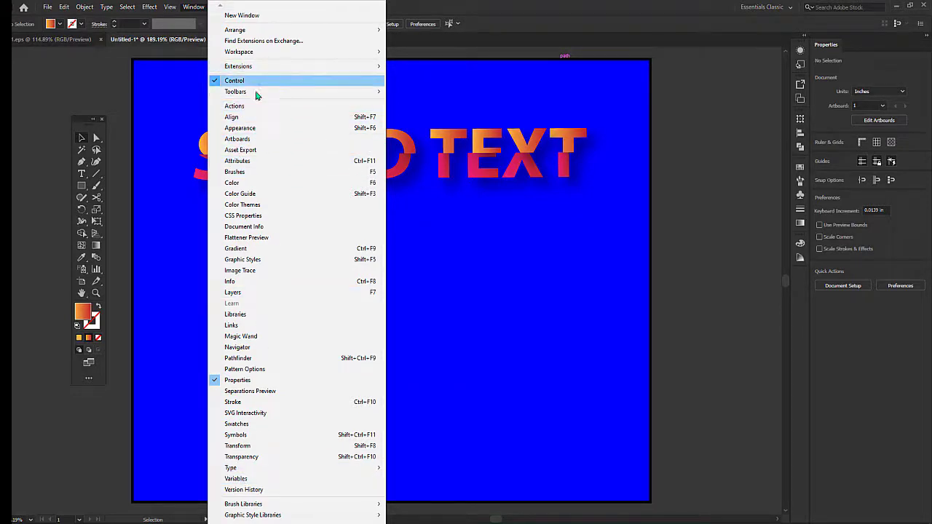
click(238, 294)
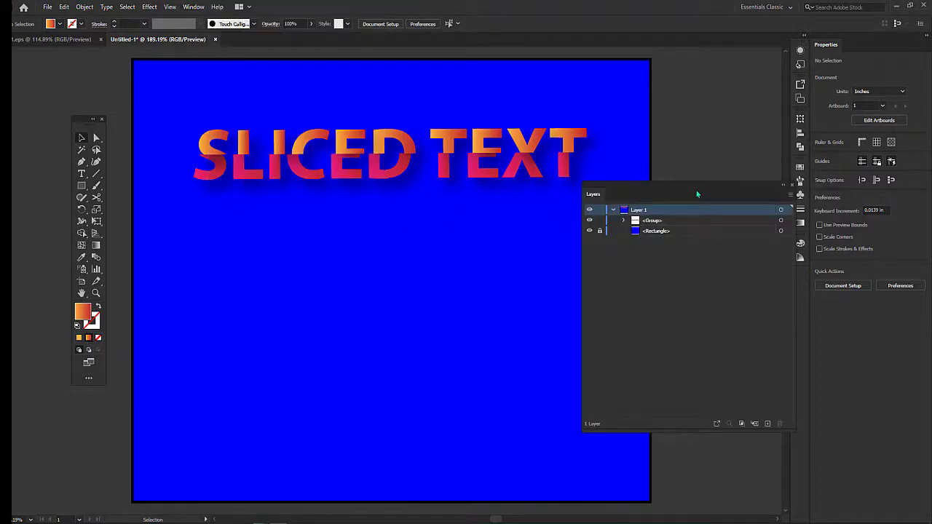
drag(698, 196, 720, 130)
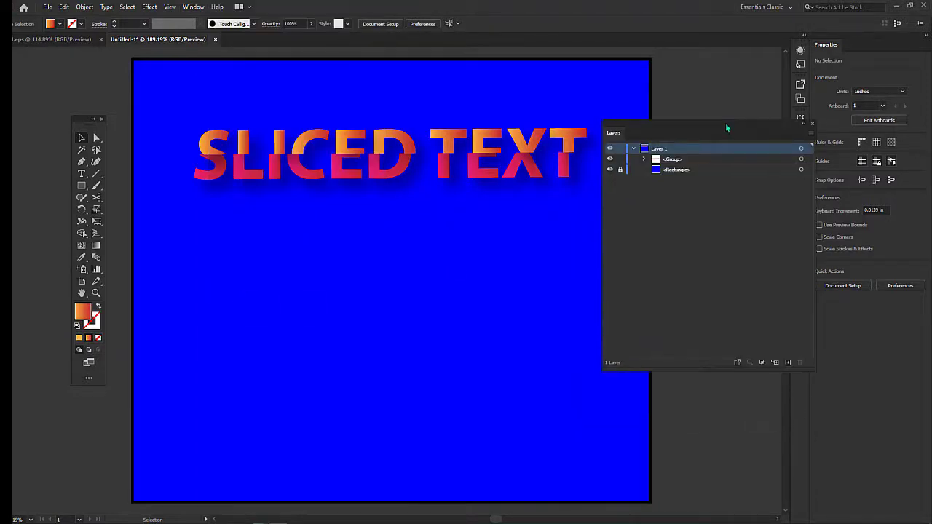
click(191, 7)
click(192, 7)
click(192, 8)
click(192, 8)
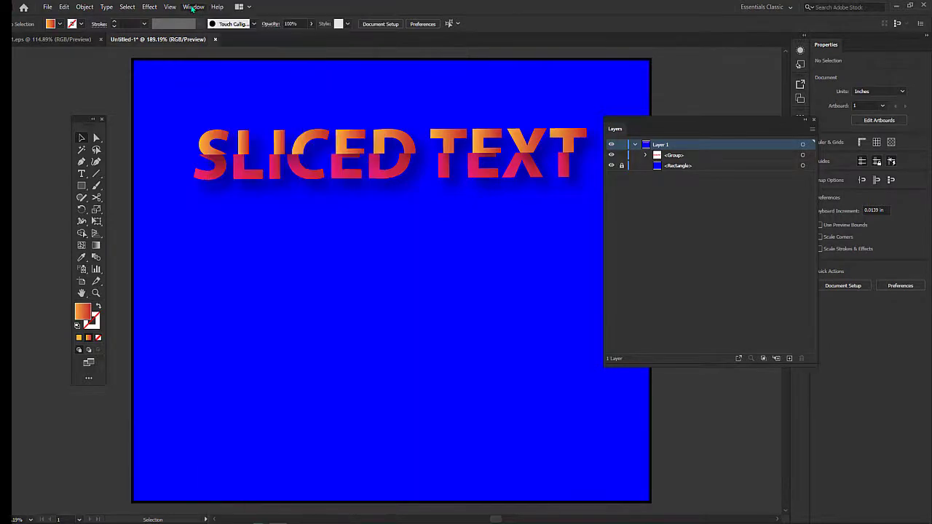
click(192, 8)
click(192, 8)
click(192, 8)
click(192, 8)
click(192, 8)
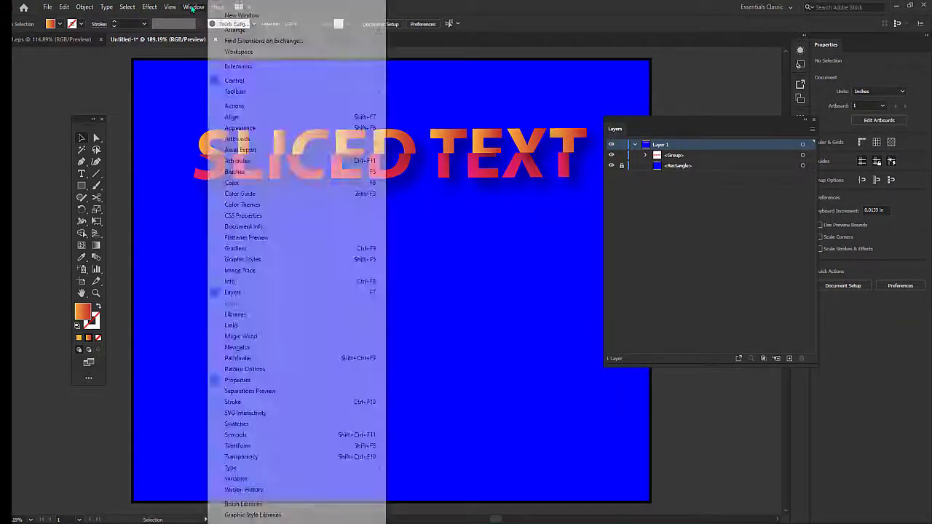
click(192, 7)
click(192, 7)
click(192, 7)
click(192, 7)
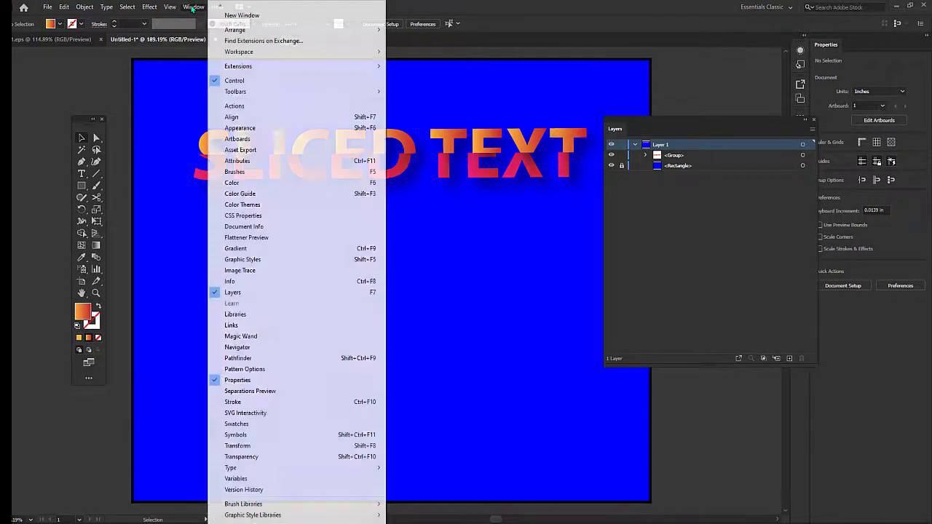
click(193, 7)
click(192, 7)
click(192, 7)
click(193, 8)
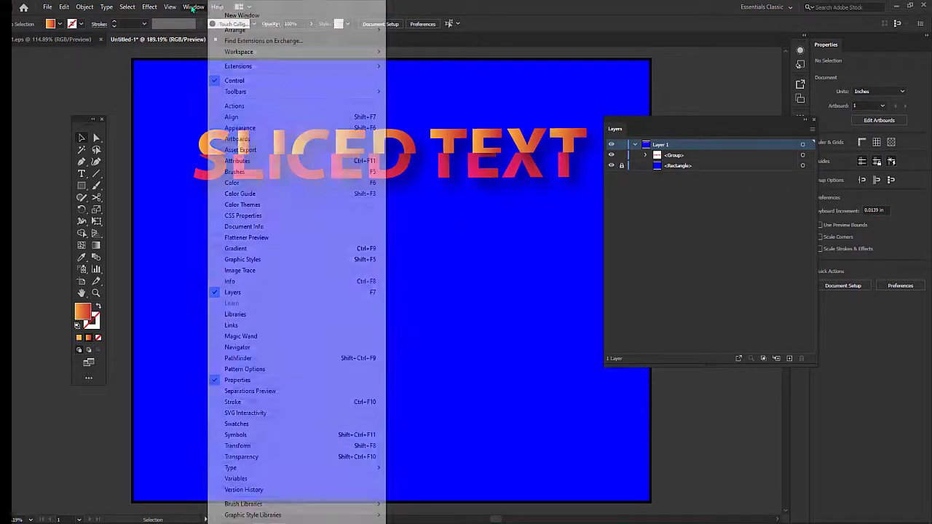
click(192, 7)
click(192, 8)
click(192, 7)
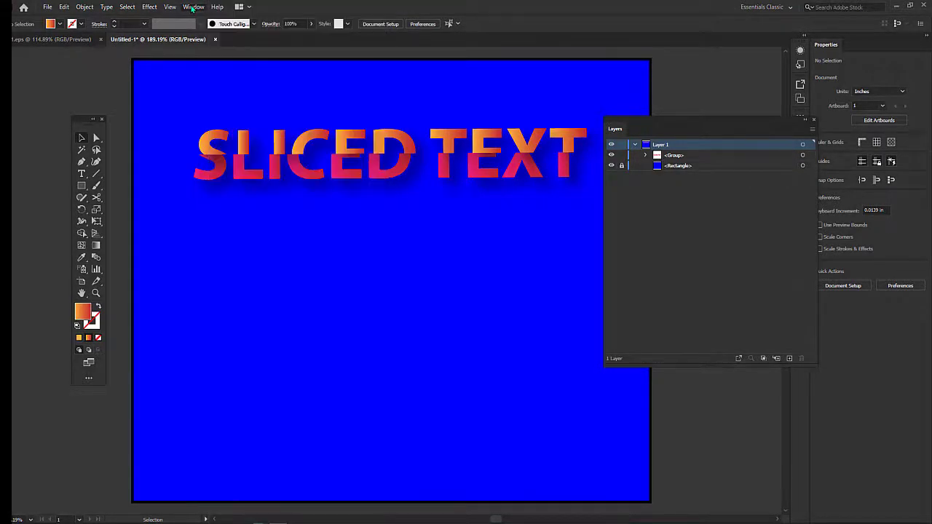
click(192, 8)
click(193, 7)
click(192, 7)
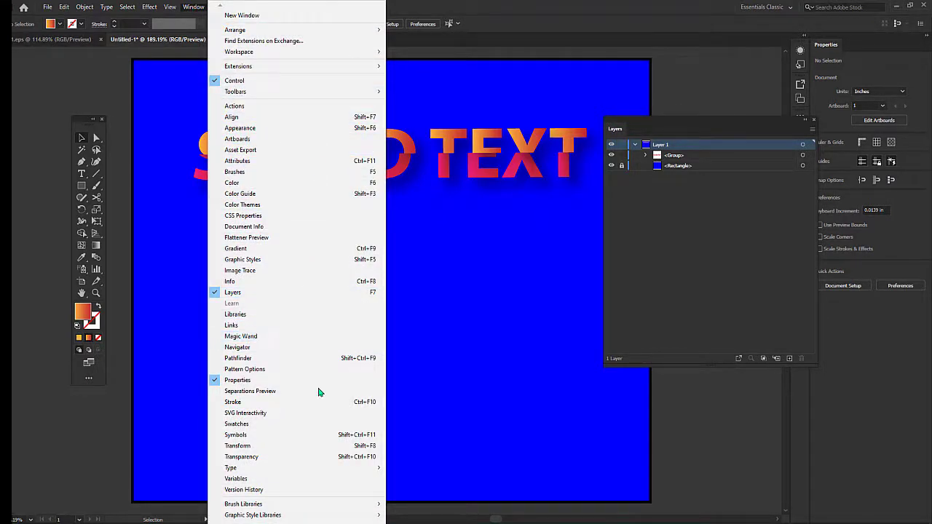
- Dock the floating Layers panel into the collapsed panel strip, below the existing panel icons
drag(748, 125, 803, 286)
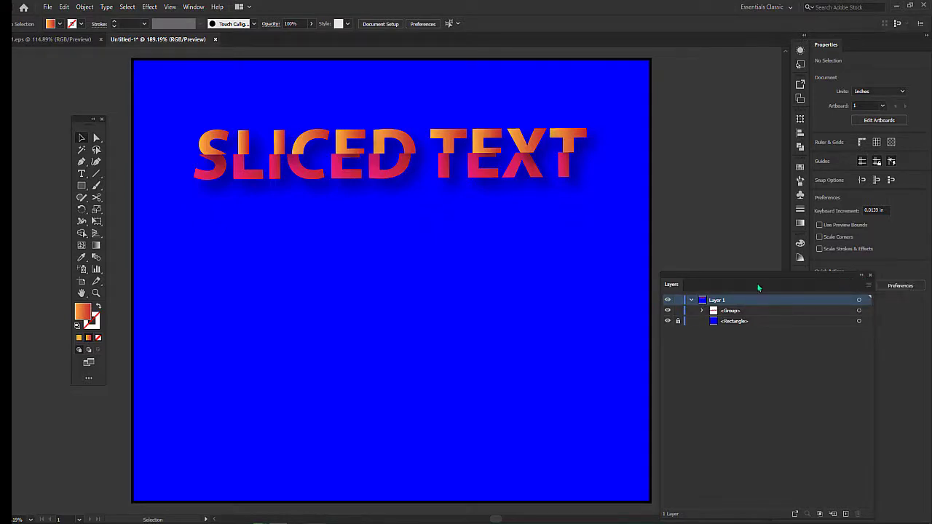
drag(760, 281, 799, 283)
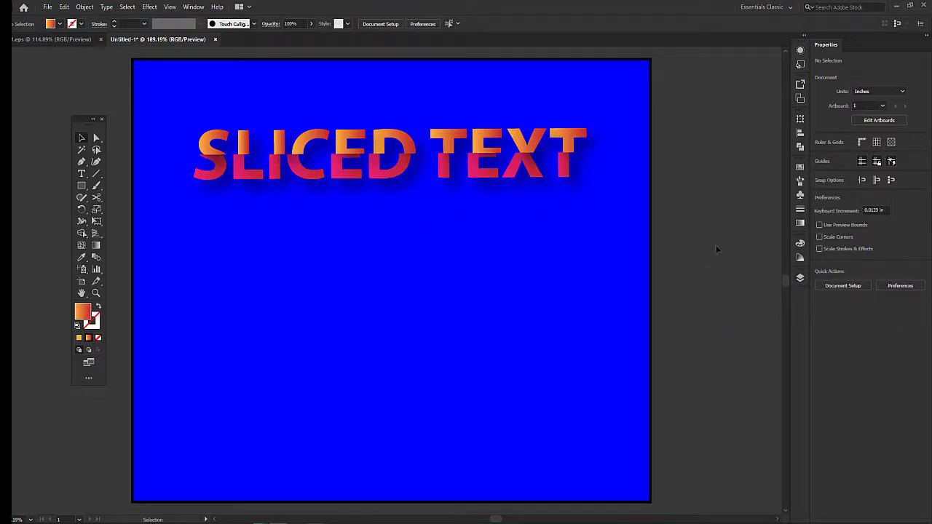
- Place the image factory-4032736_1920.jpg over the artboard and enlarge it to about 7.68 by 5.11 in
mouse_move(139, 521)
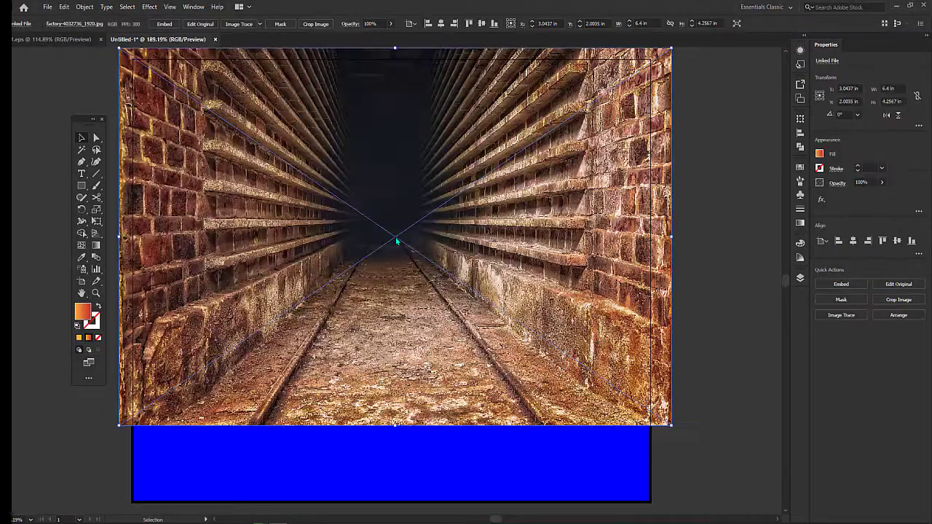
key(ctrl+minus)
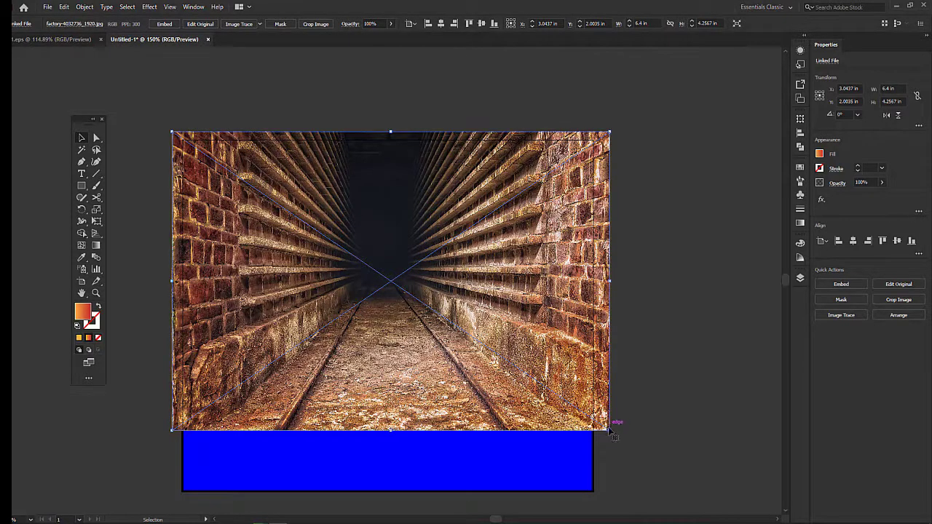
drag(610, 430, 625, 440)
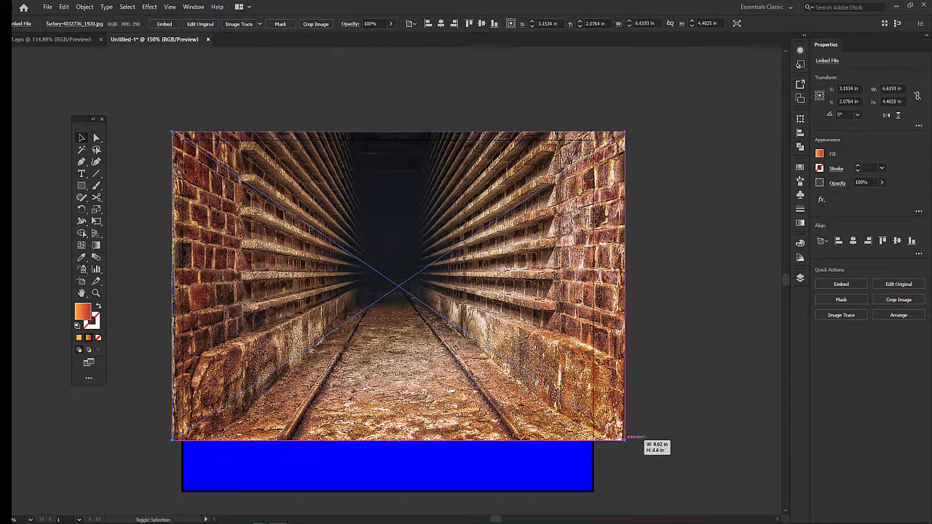
drag(628, 444, 698, 504)
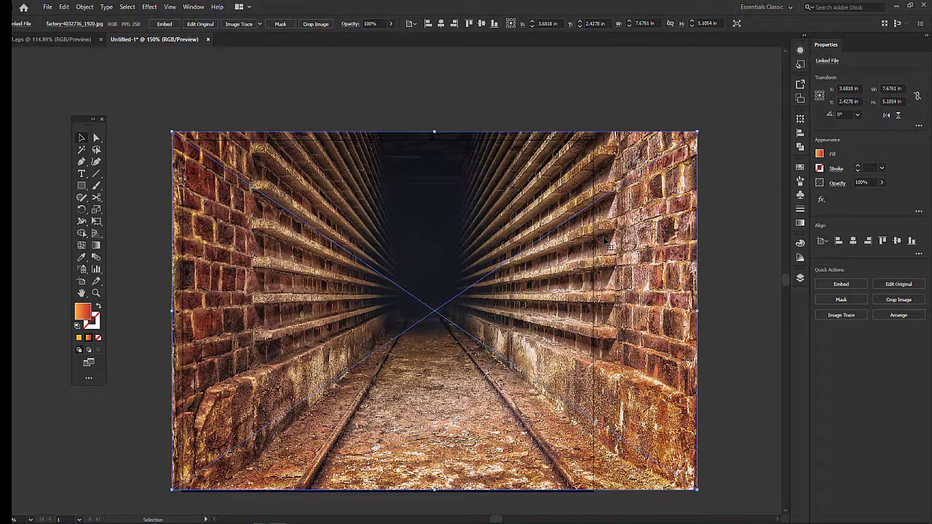
- Send the placed tunnel image to the back, behind the blue rectangle and the text
key(ctrl)
key(ctrl+shift+bracketleft)
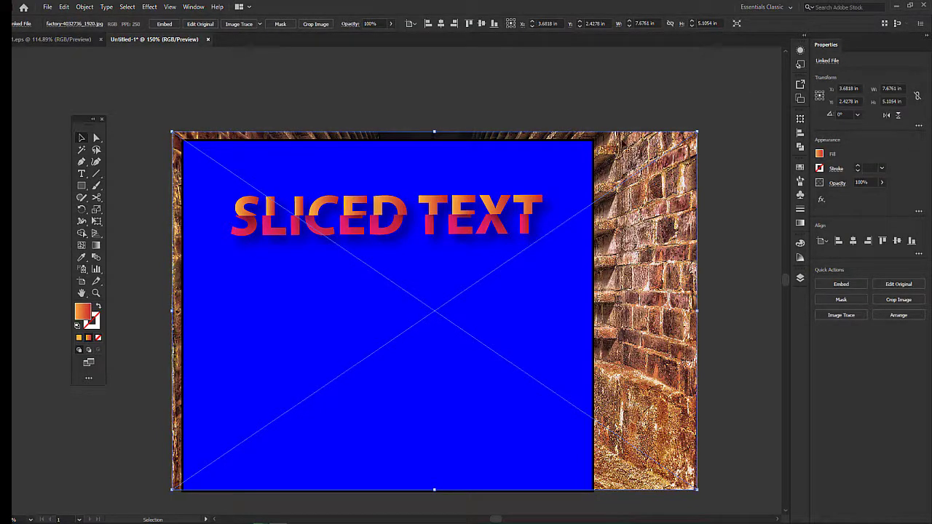
click(535, 182)
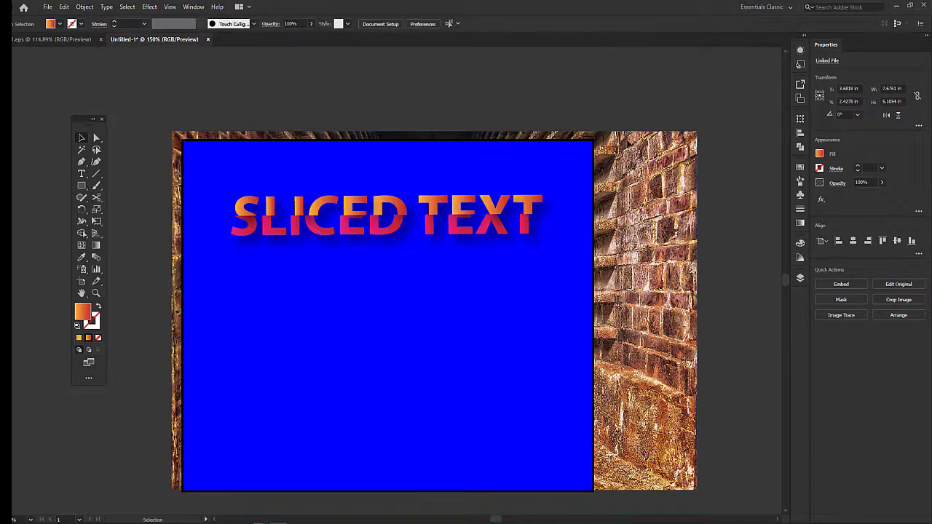
click(532, 182)
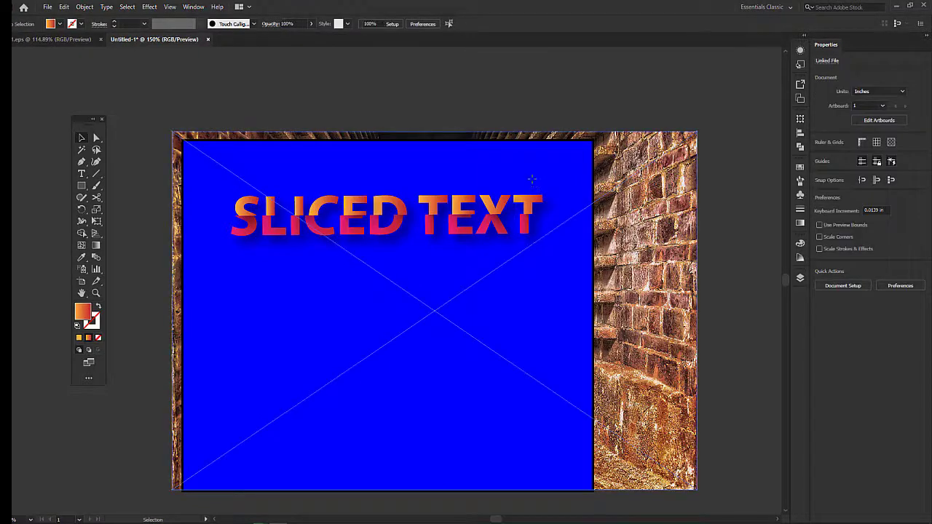
- Expand the text group in the layer list and unlock the blue background rectangle
click(800, 278)
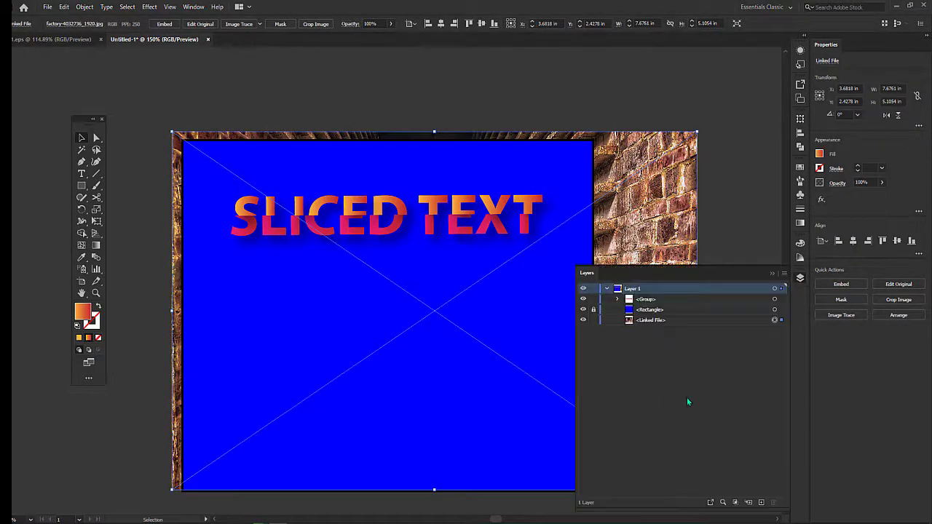
click(618, 299)
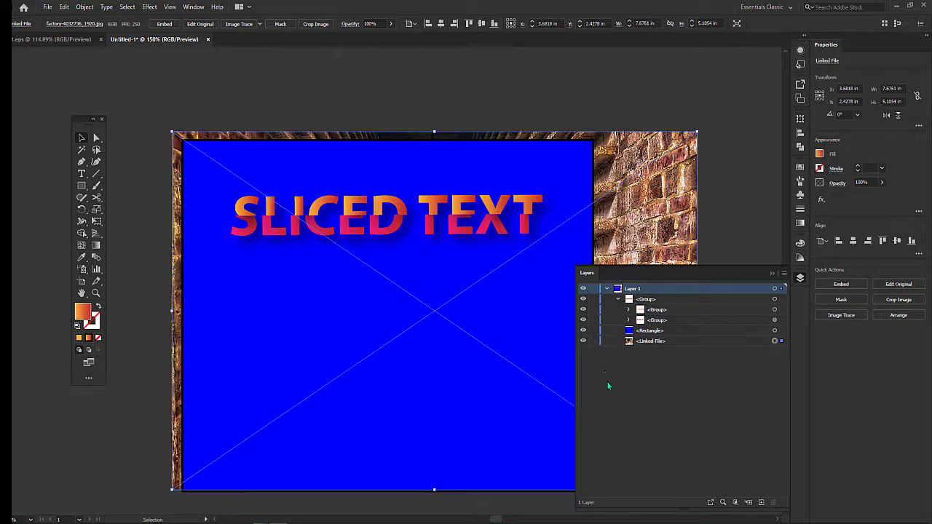
click(623, 85)
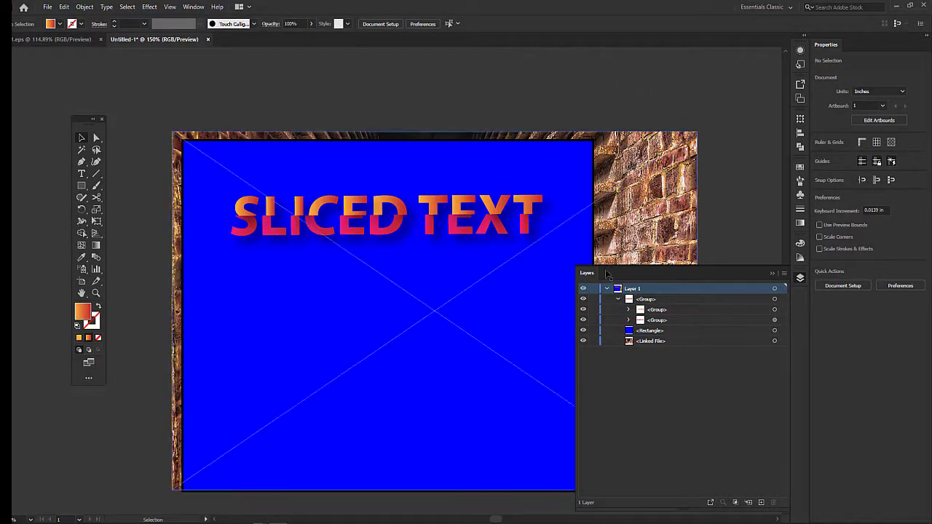
click(591, 330)
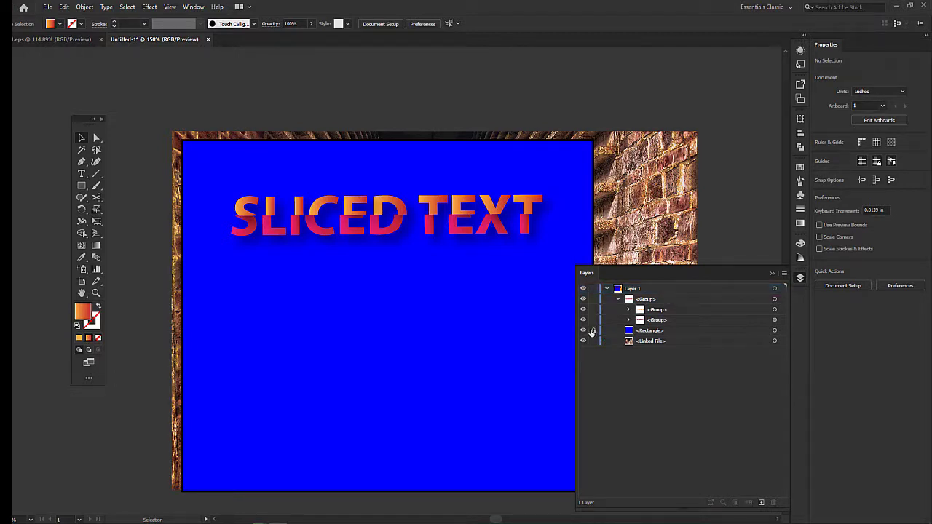
click(592, 331)
click(773, 274)
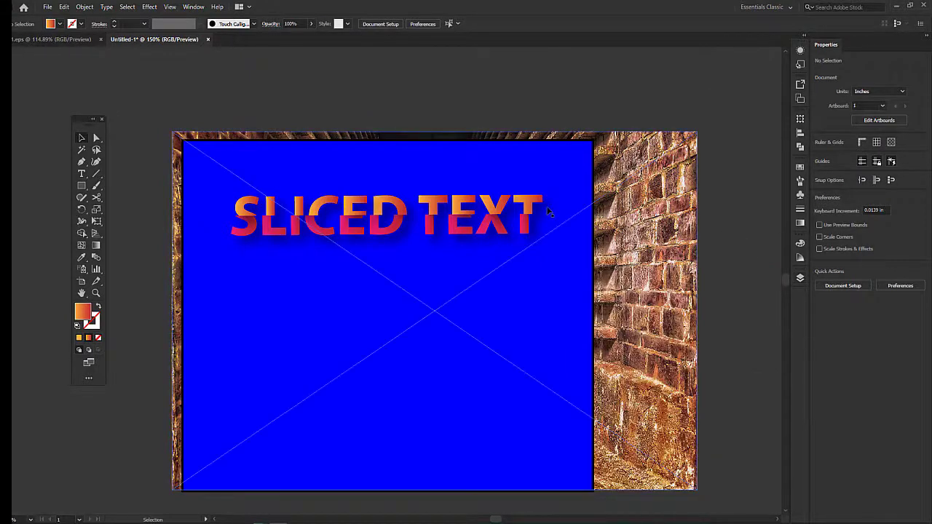
- Remove the blue rectangle's stroke and set its opacity to 40%
click(517, 204)
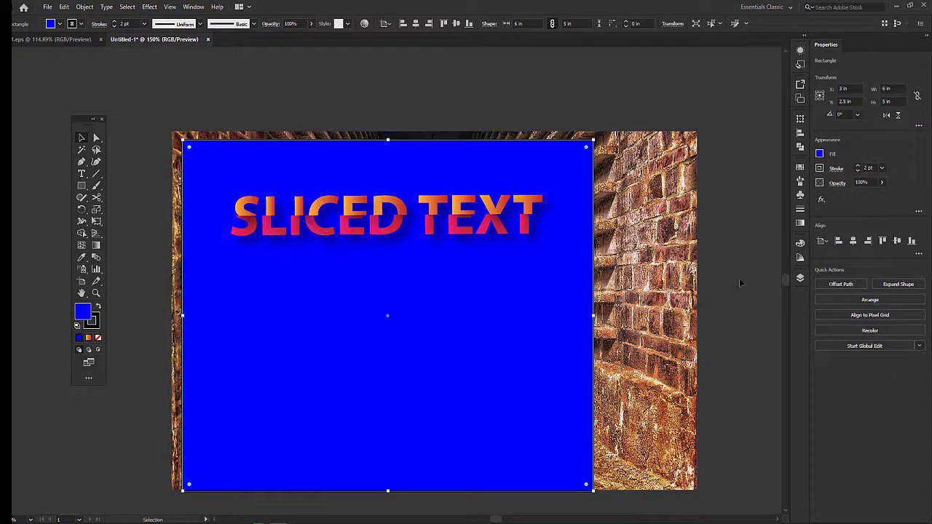
click(857, 171)
click(858, 171)
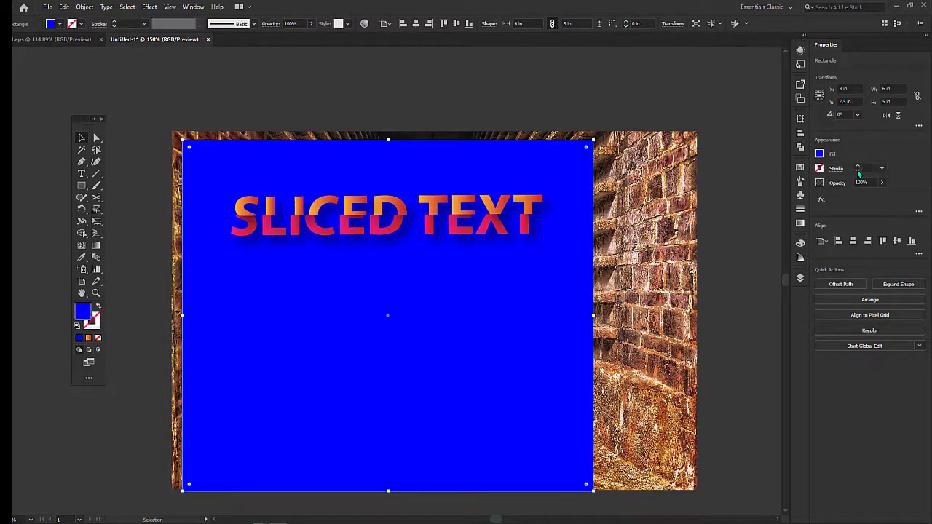
click(881, 183)
drag(879, 196, 859, 195)
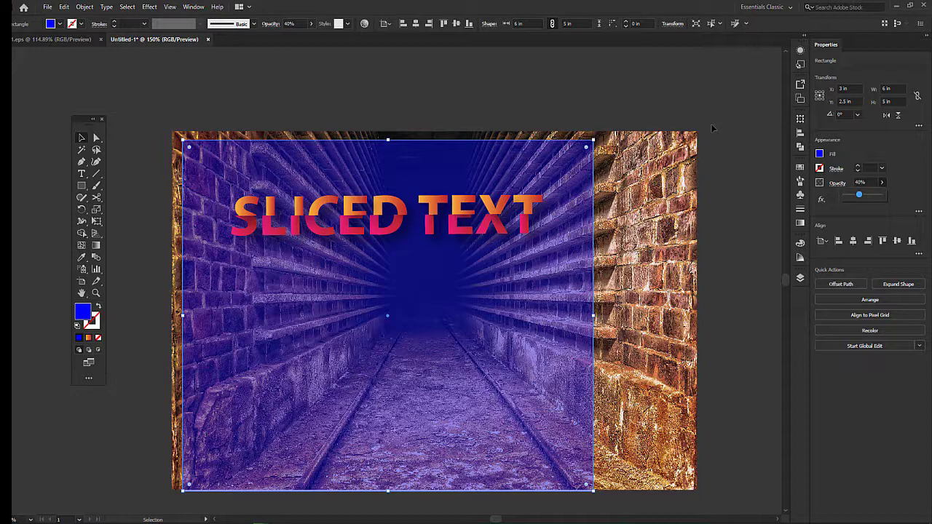
- Scale the tunnel image down to about 7.49 by 4.98 in, aligning its upper edge with the rectangle, and deselect it
click(681, 178)
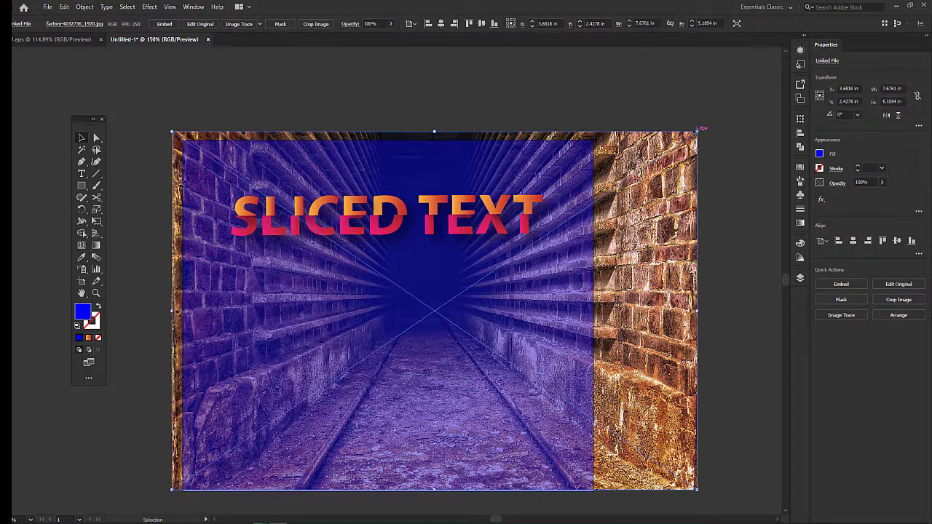
mouse_move(697, 131)
mouse_down()
mouse_move(681, 133)
mouse_move(705, 130)
mouse_move(684, 139)
mouse_up()
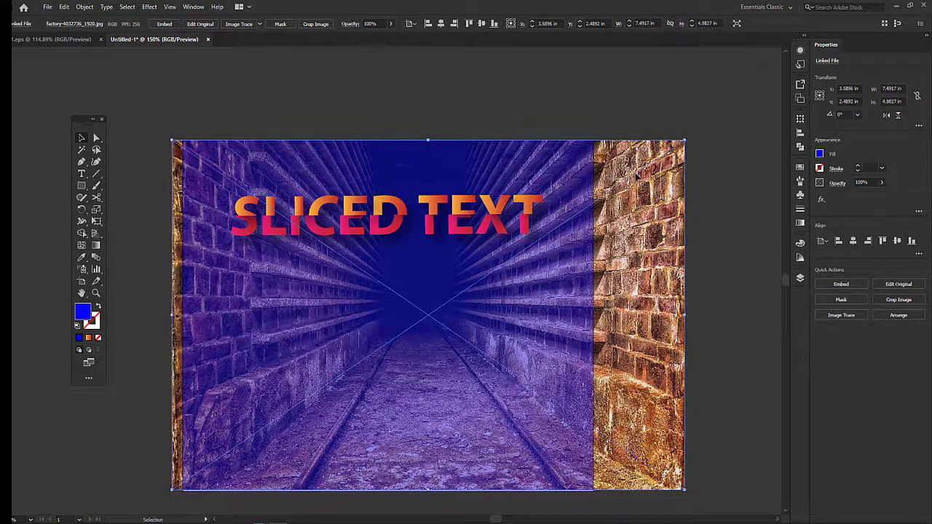
click(690, 102)
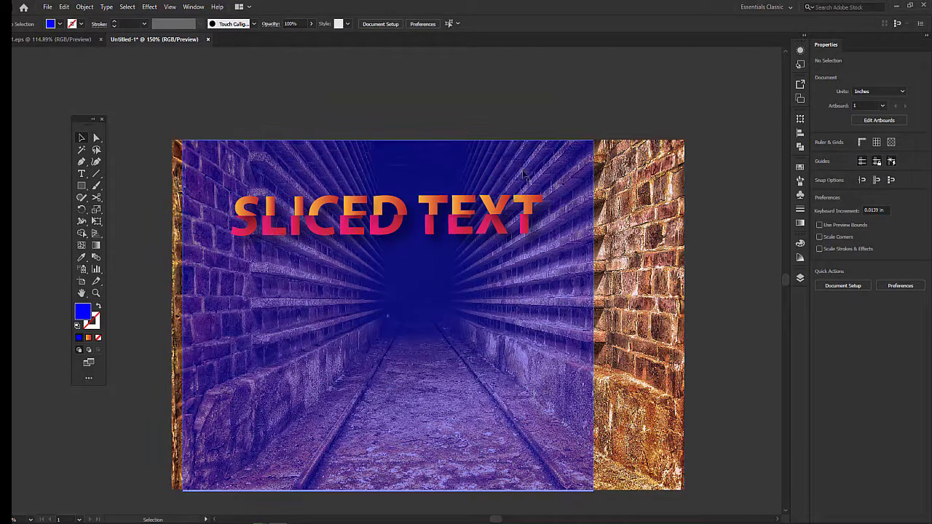
- Try filling the overlay rectangle with the orange-red linear gradient, undo the fill change, and deselect the rectangle
click(562, 192)
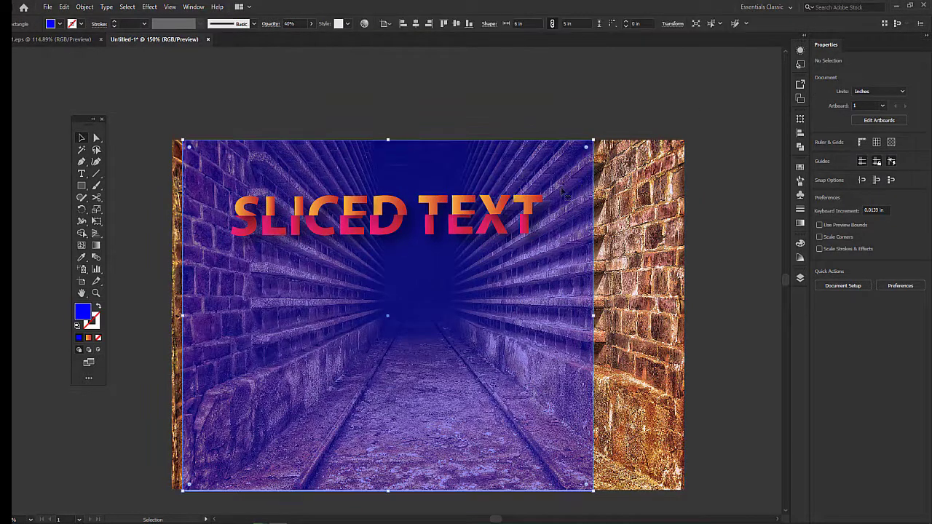
click(800, 224)
click(709, 237)
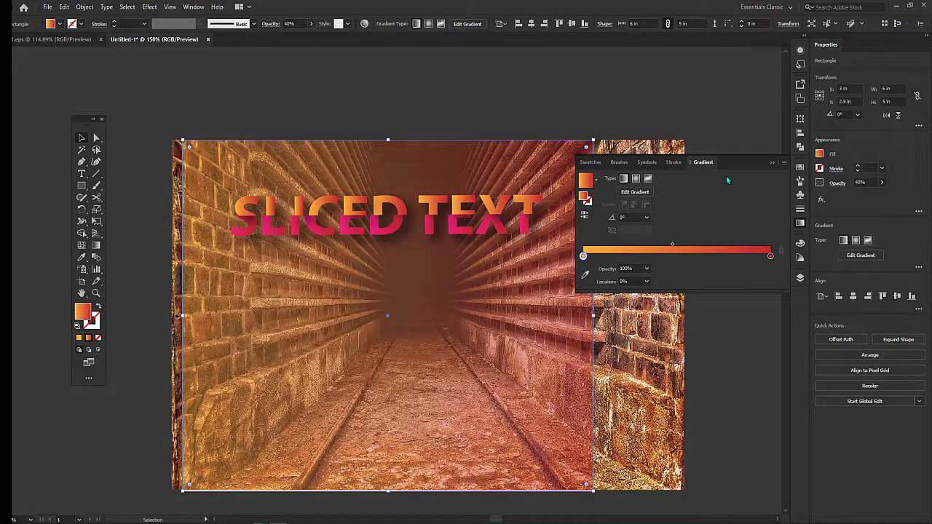
click(703, 94)
click(770, 163)
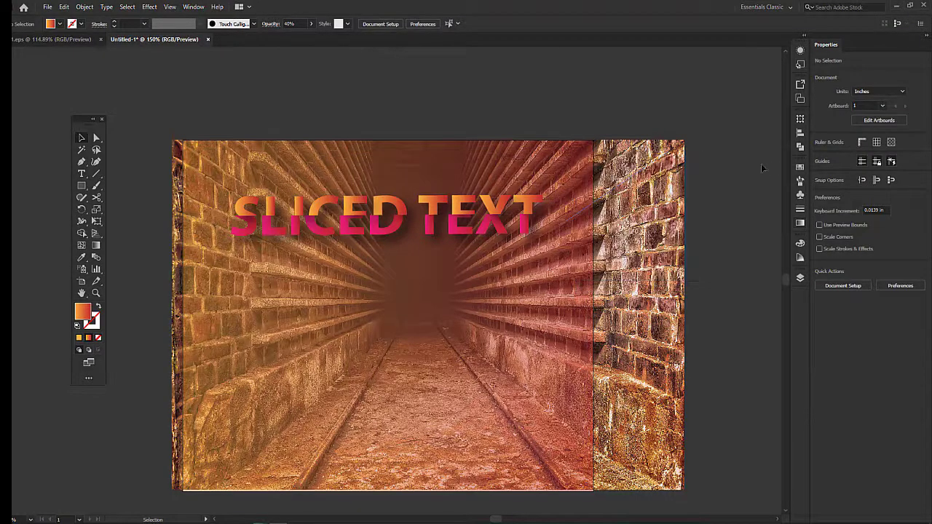
key(ctrl+z)
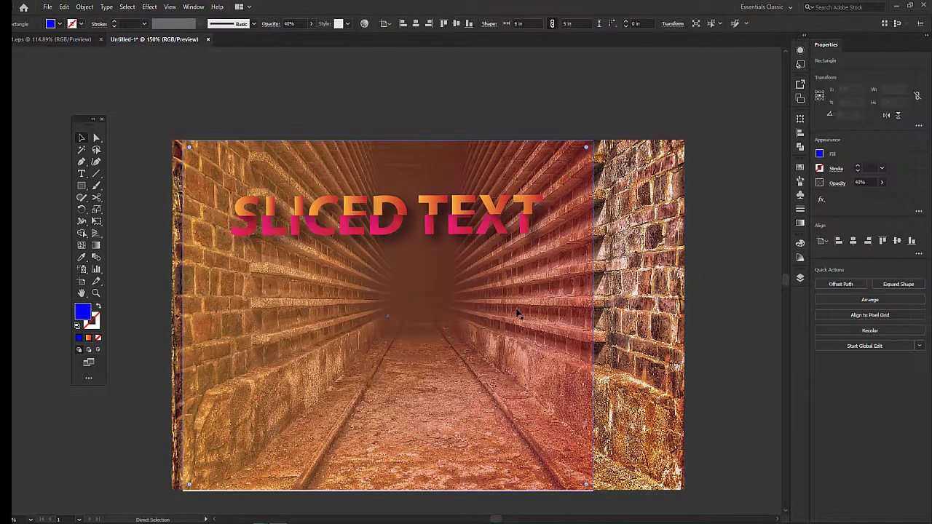
click(660, 101)
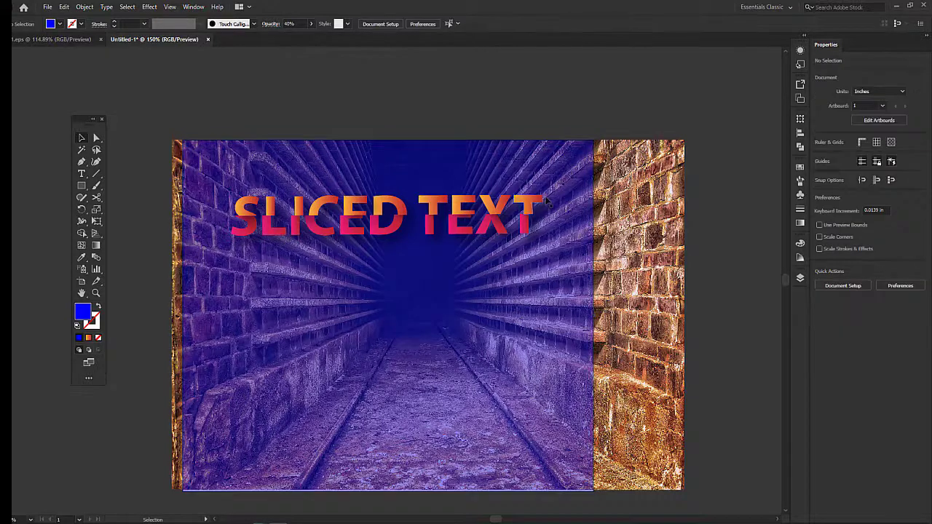
- Move the sliced text group slightly upward, nudge it left by one keyboard increment, and deselect it
click(463, 207)
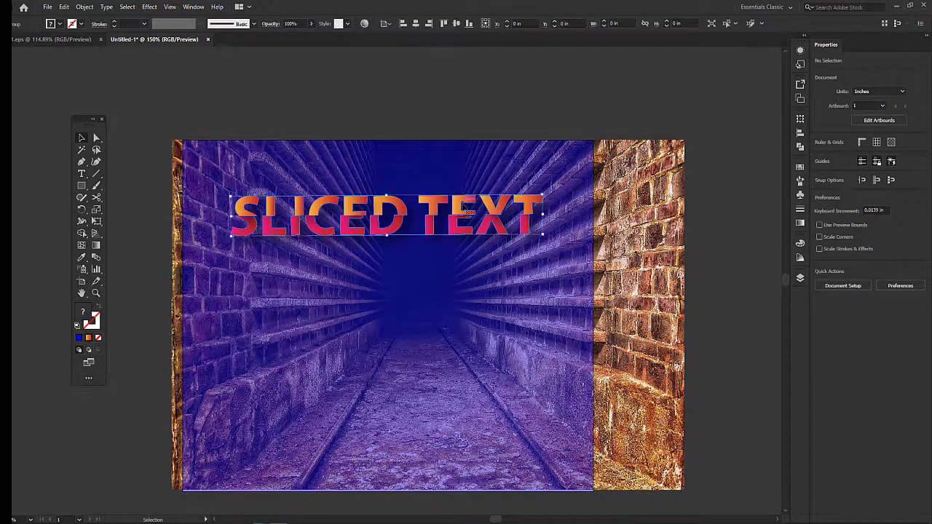
drag(463, 208, 465, 202)
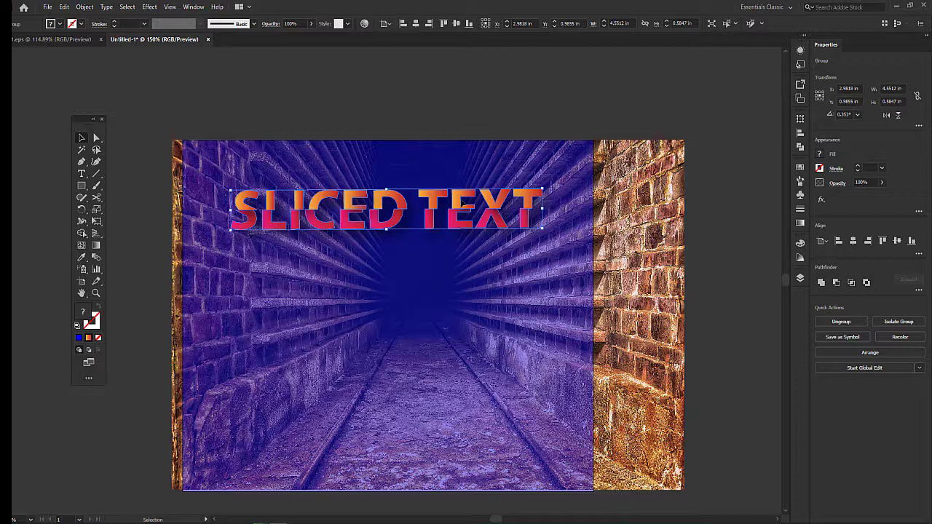
key(Left)
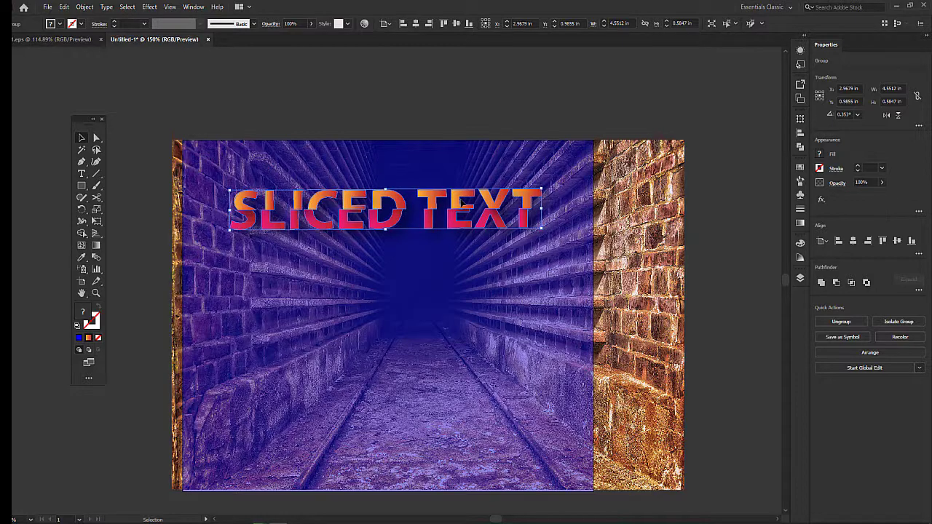
click(612, 98)
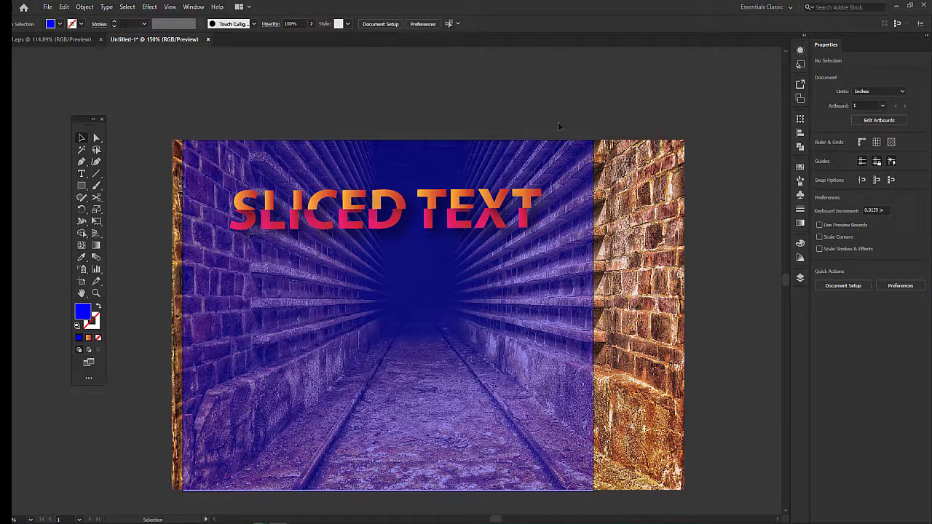
- Apply a Gaussian Blur with a radius of about 4.66 pixels to the tunnel image
click(558, 160)
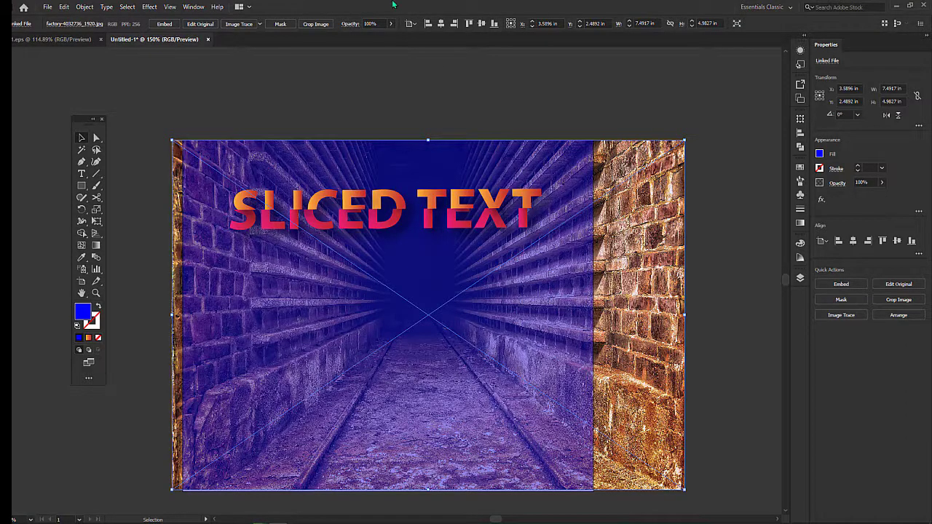
click(151, 7)
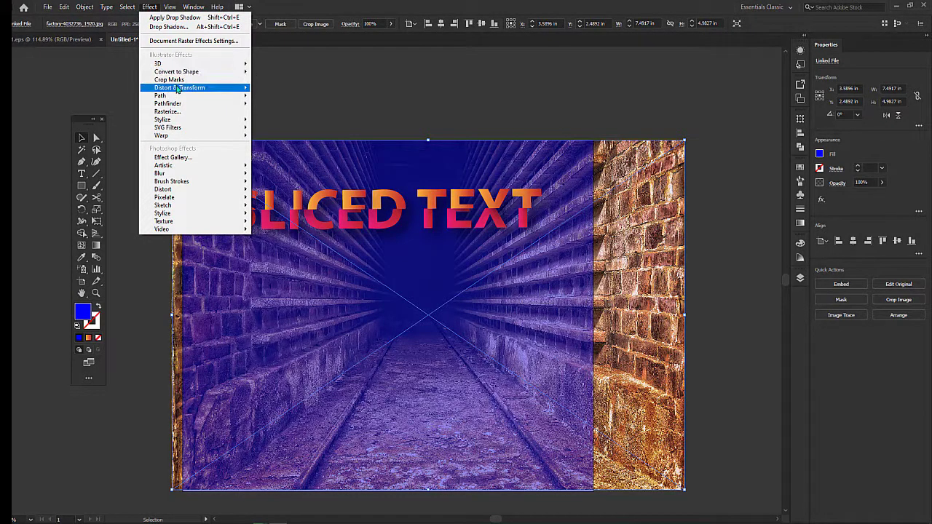
mouse_move(177, 88)
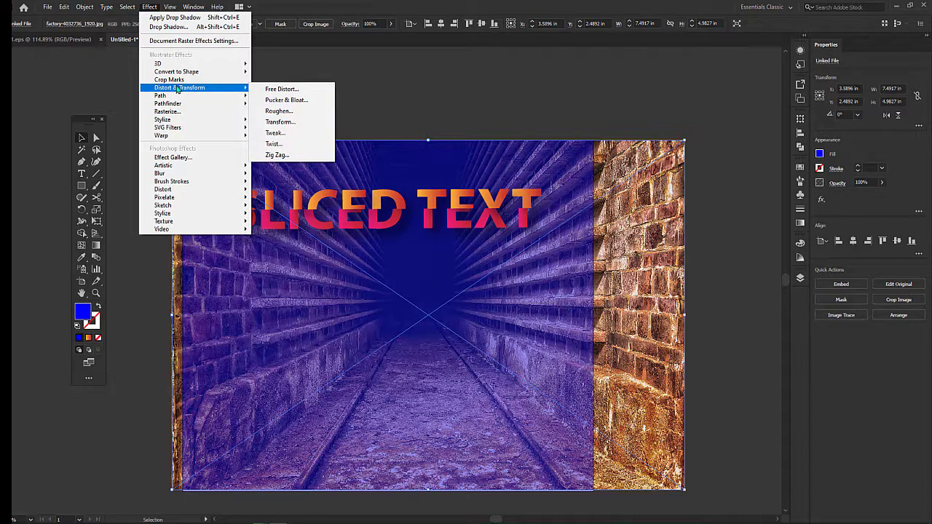
mouse_move(221, 177)
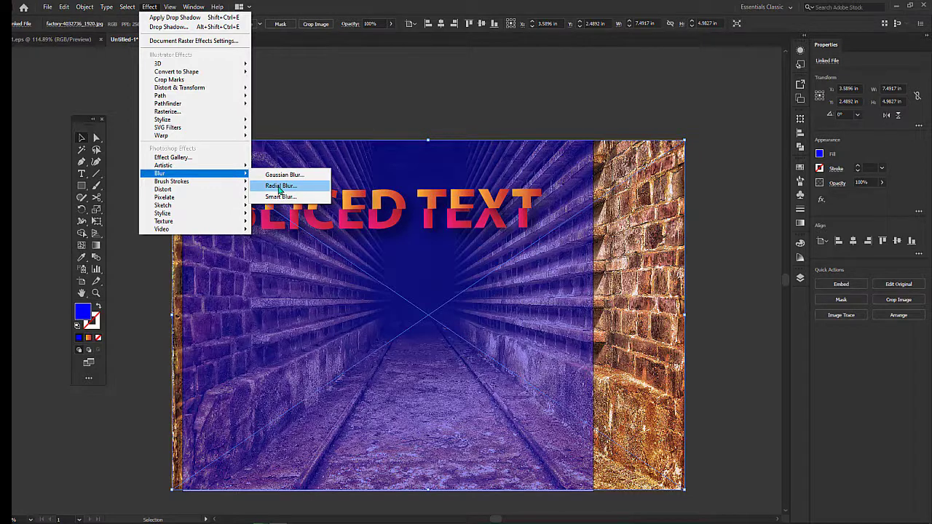
click(284, 175)
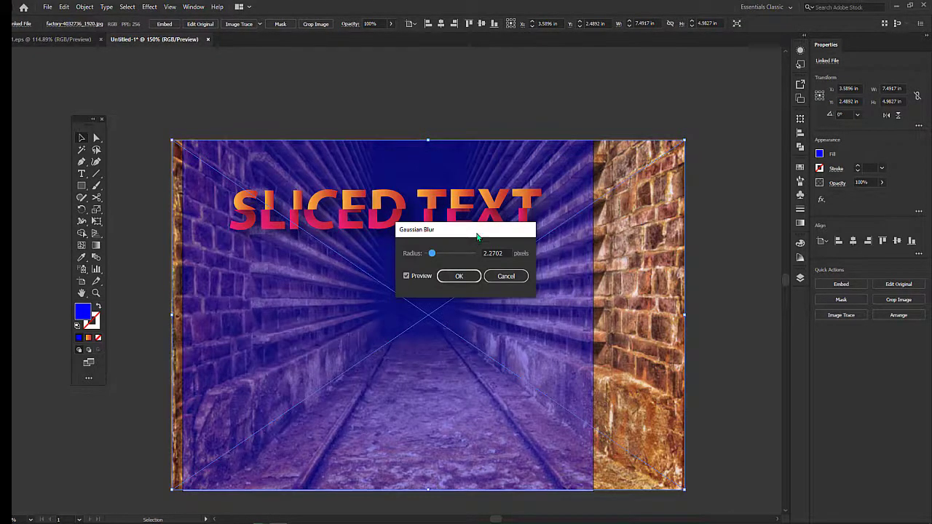
drag(477, 236, 697, 114)
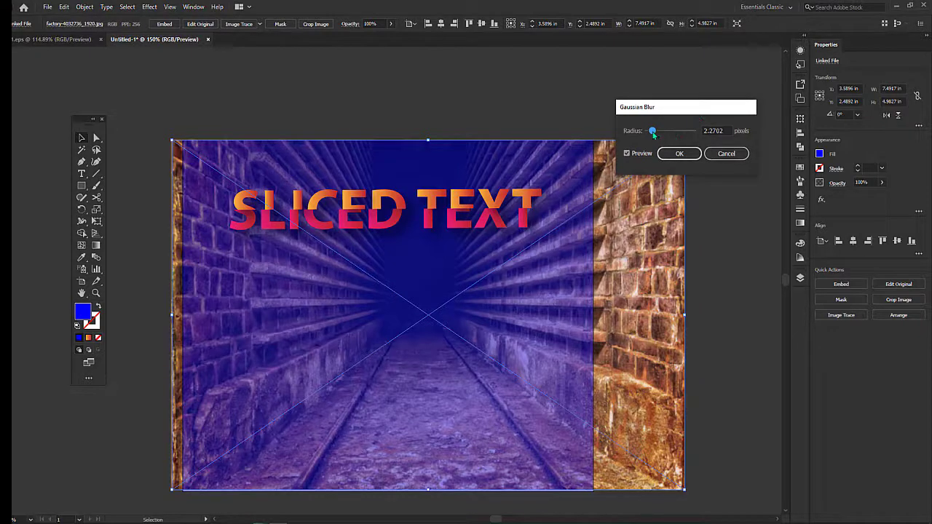
drag(653, 133, 669, 133)
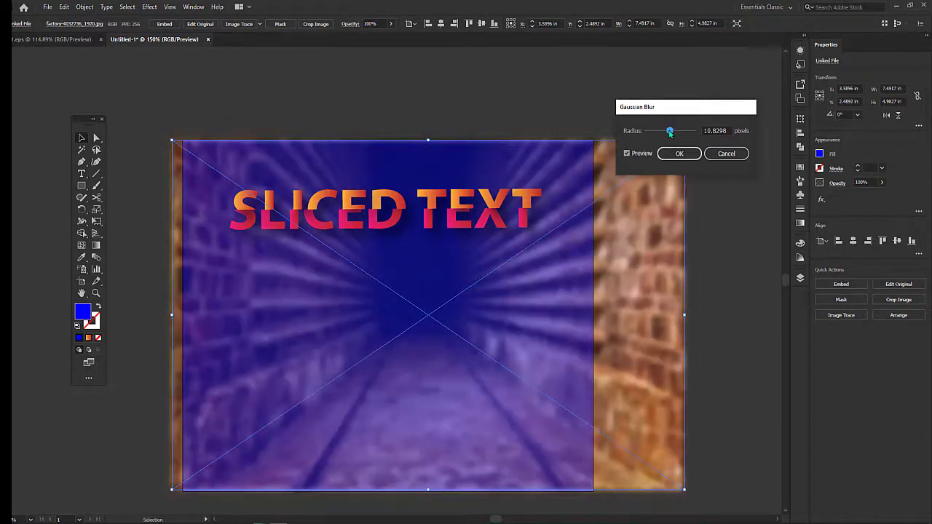
drag(670, 133, 671, 132)
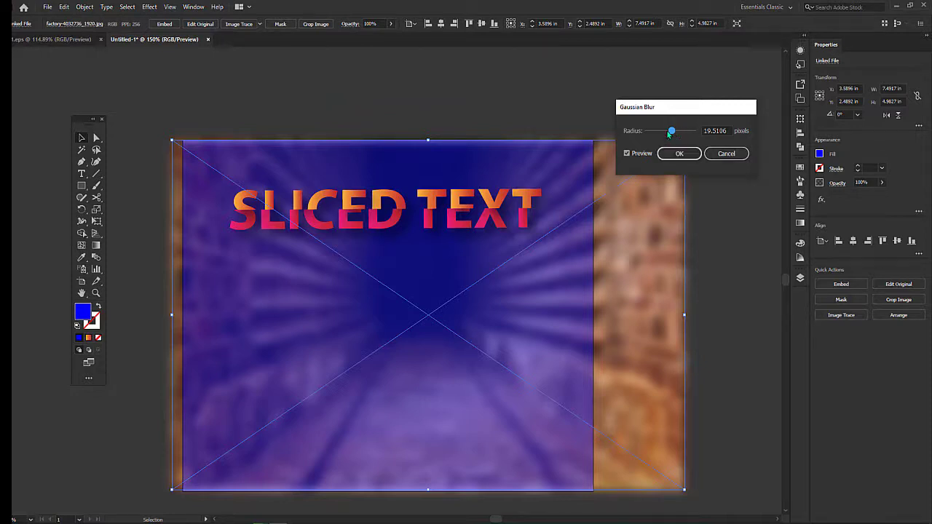
drag(669, 134, 658, 132)
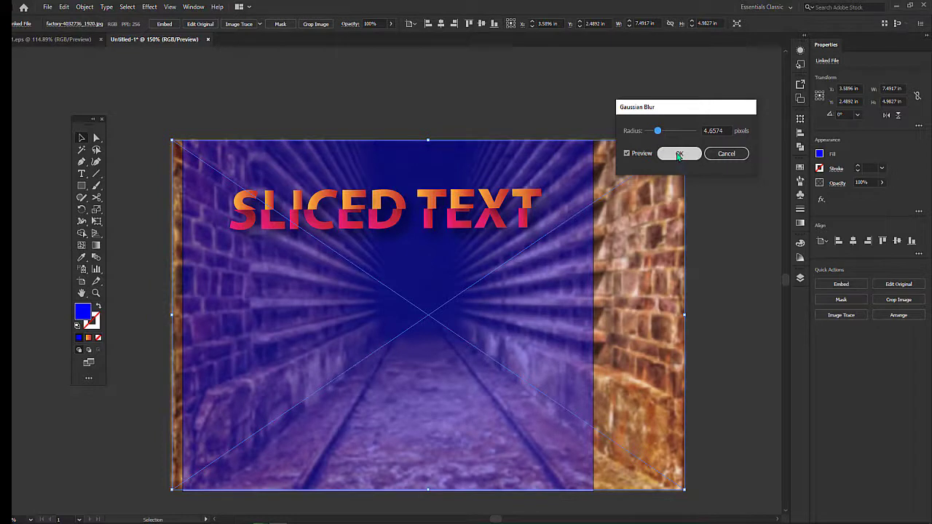
click(678, 155)
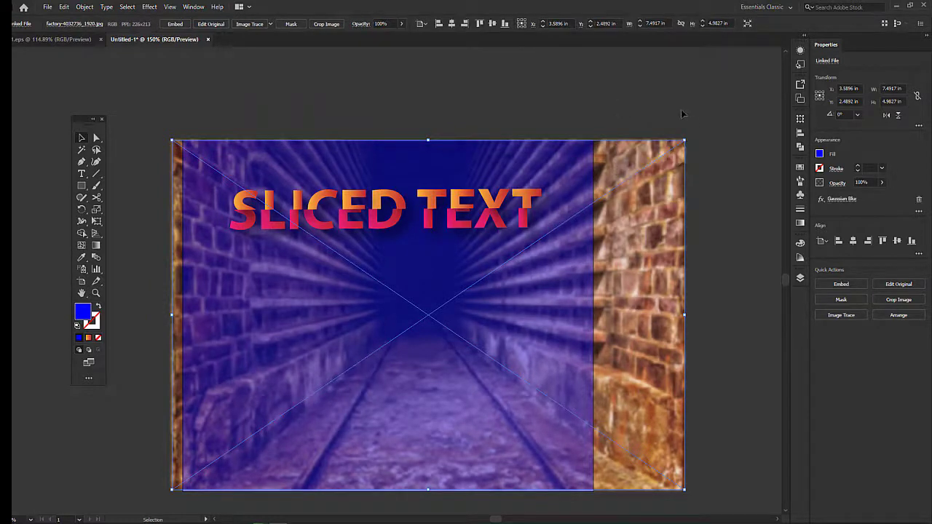
click(681, 111)
- Move the sliced text group down over the tunnel floor, to about X 3 in, Y 3.97 in
click(499, 244)
click(466, 222)
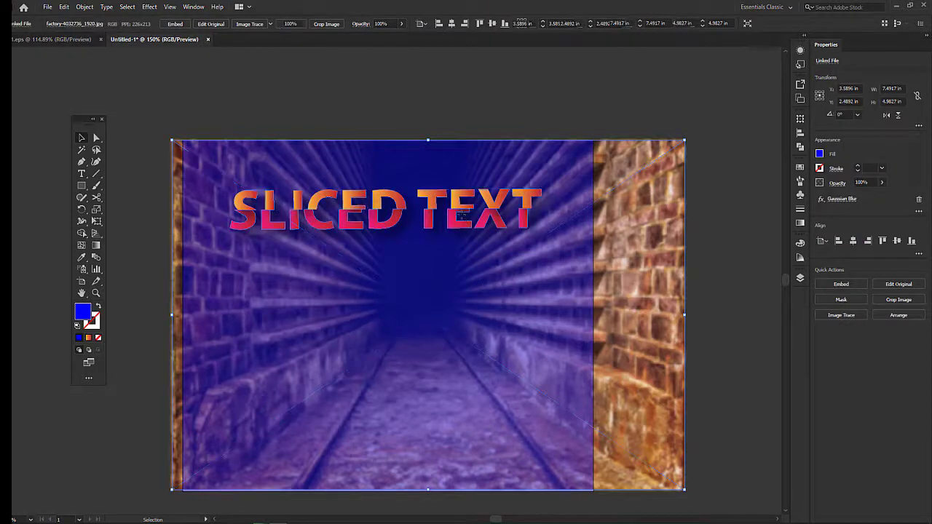
click(689, 89)
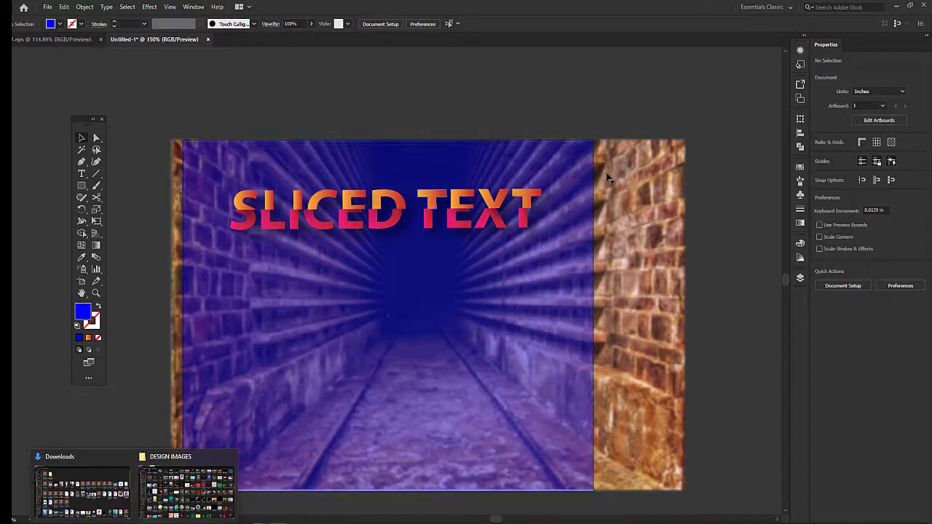
click(495, 211)
drag(494, 212, 497, 419)
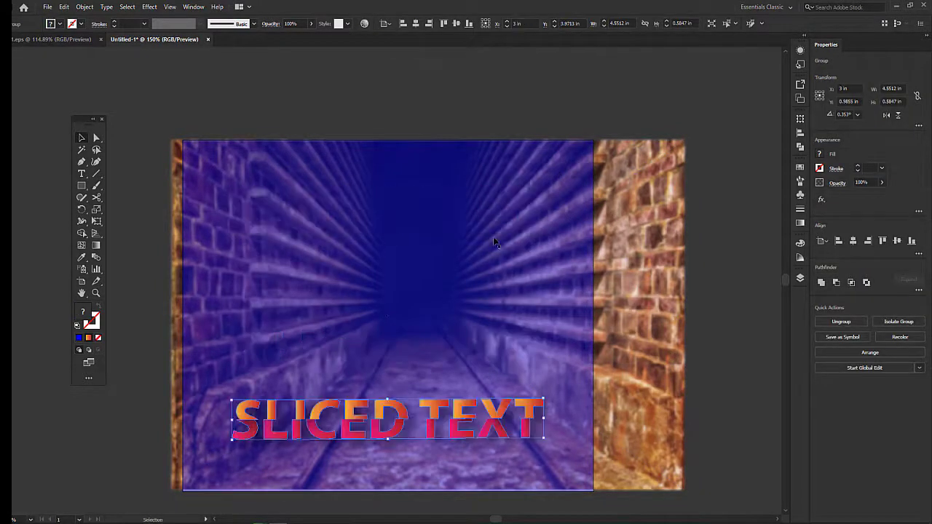
click(493, 236)
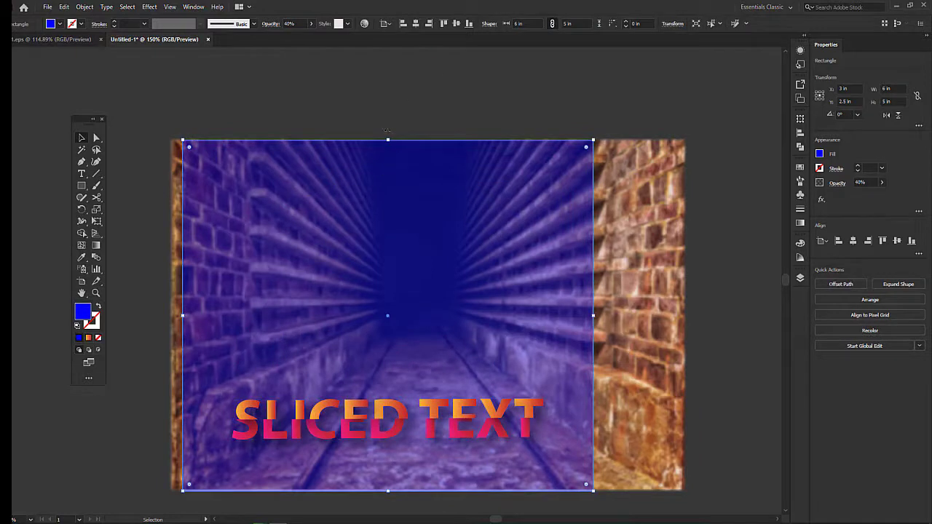
click(393, 93)
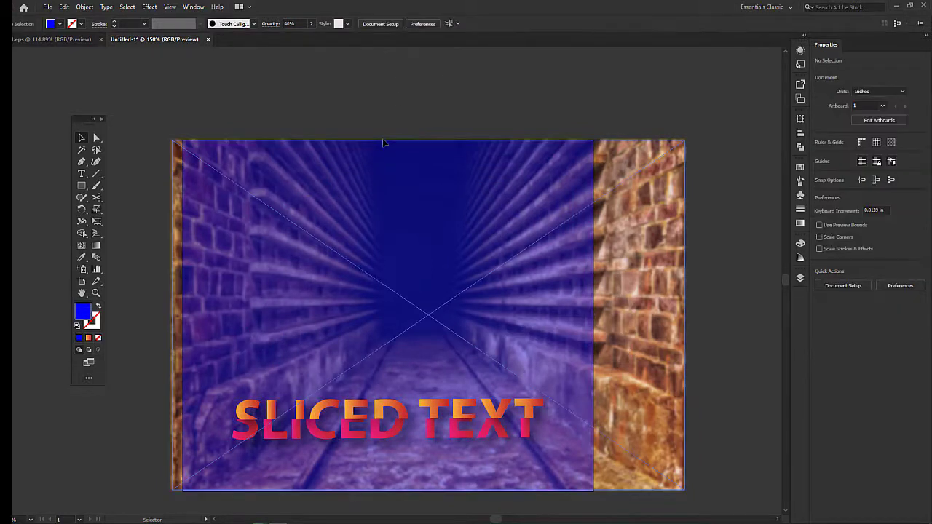
click(399, 171)
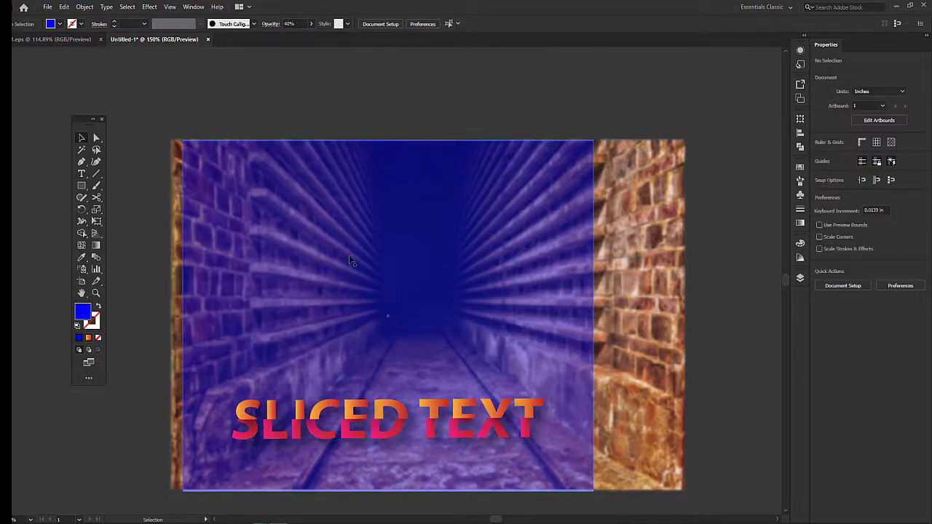
click(293, 101)
- Place the teal texture image filter-1990470_1920.jpg from the file explorer and scale it down to about 2.71 in square
click(137, 491)
drag(316, 333, 358, 281)
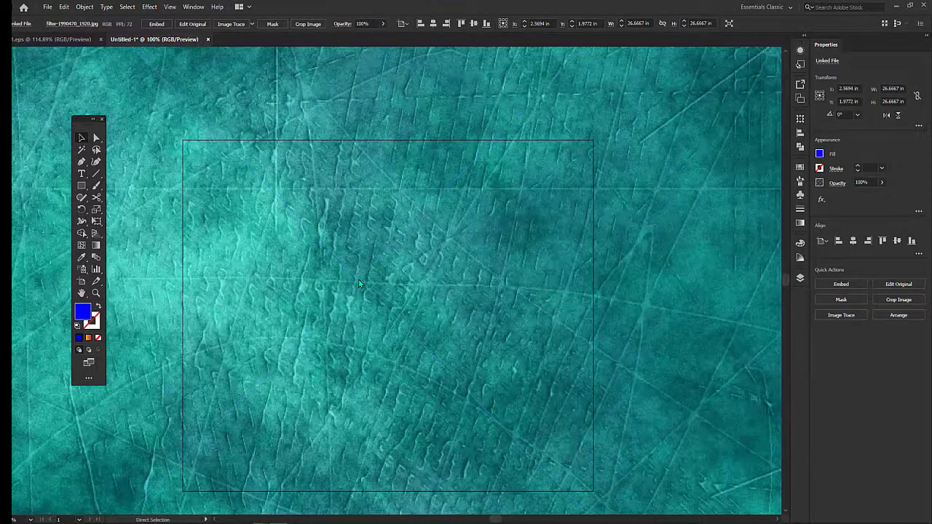
key(ctrl+minus)
key(ctrl+minus)
key(ctrl+minus)
key(ctrl+minus)
key(minus)
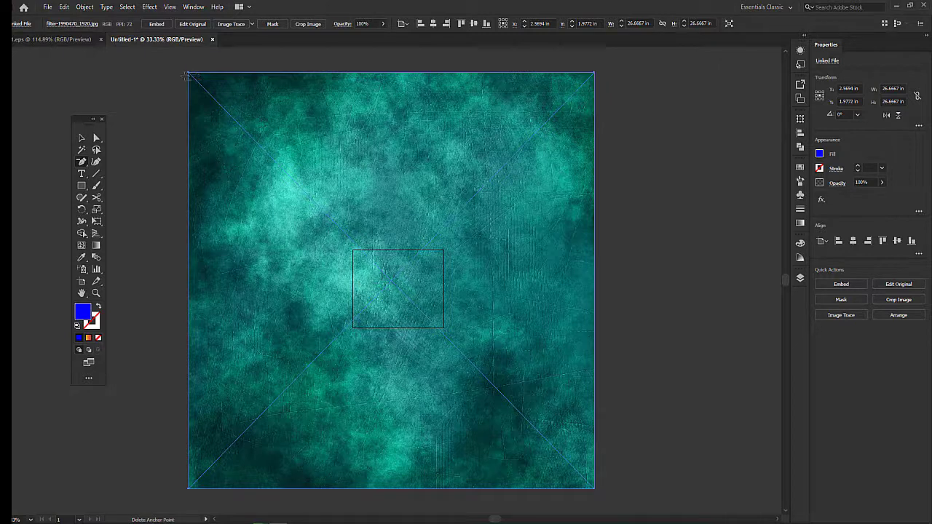
click(81, 138)
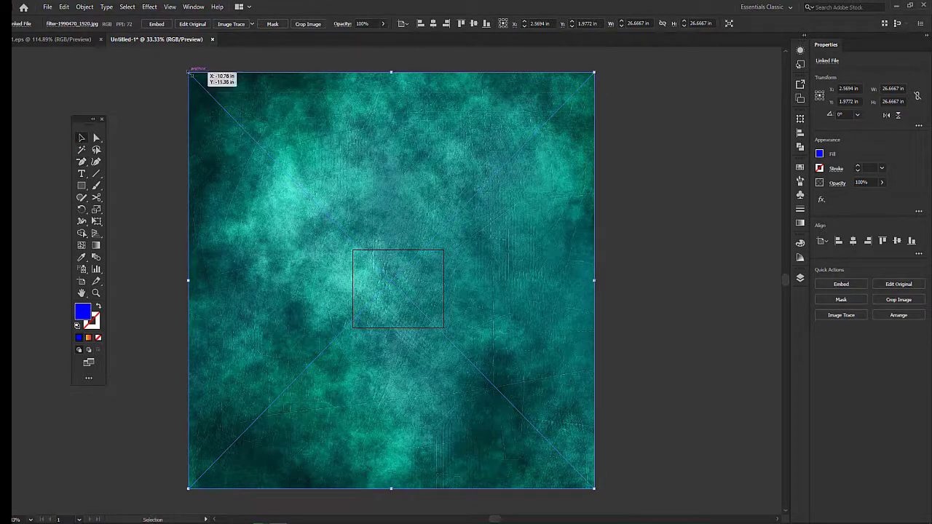
drag(191, 73, 400, 273)
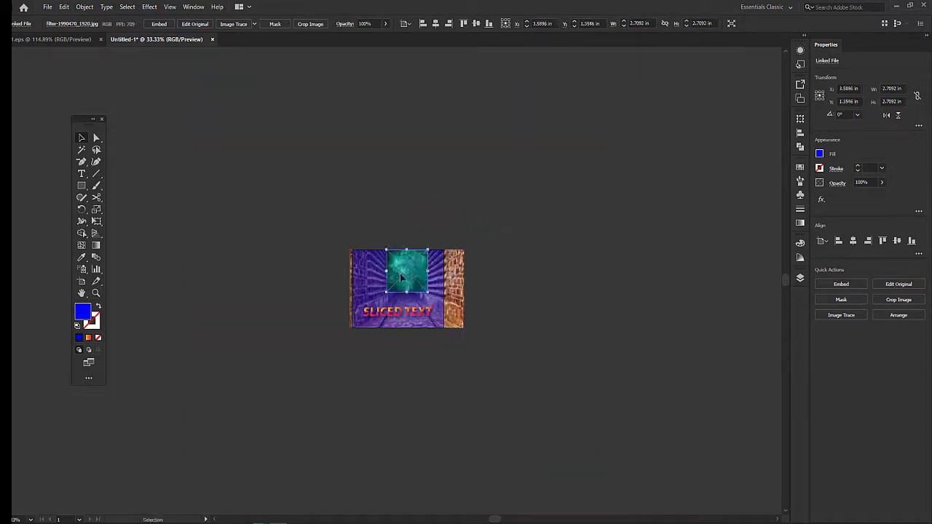
- Enlarge the teal texture to about 5.12 in square and position it over the artboard at about X 2.75 in, Y 2.49 in
key(ctrl+equal)
key(ctrl+equal)
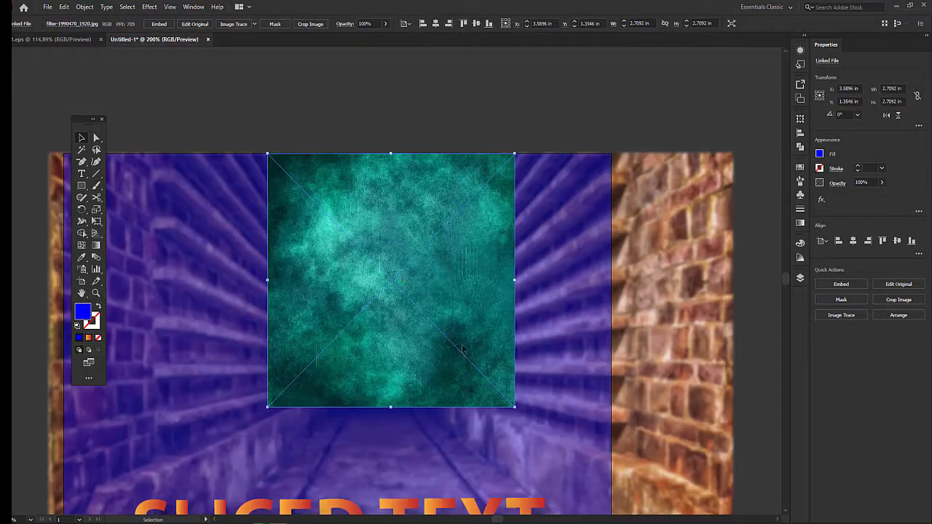
key(ctrl+minus)
key(ctrl+minus)
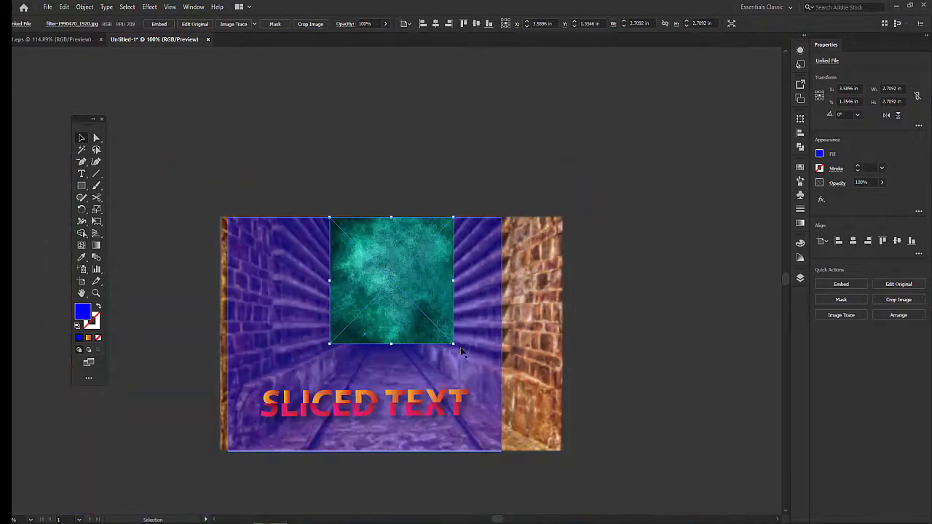
drag(453, 344, 532, 427)
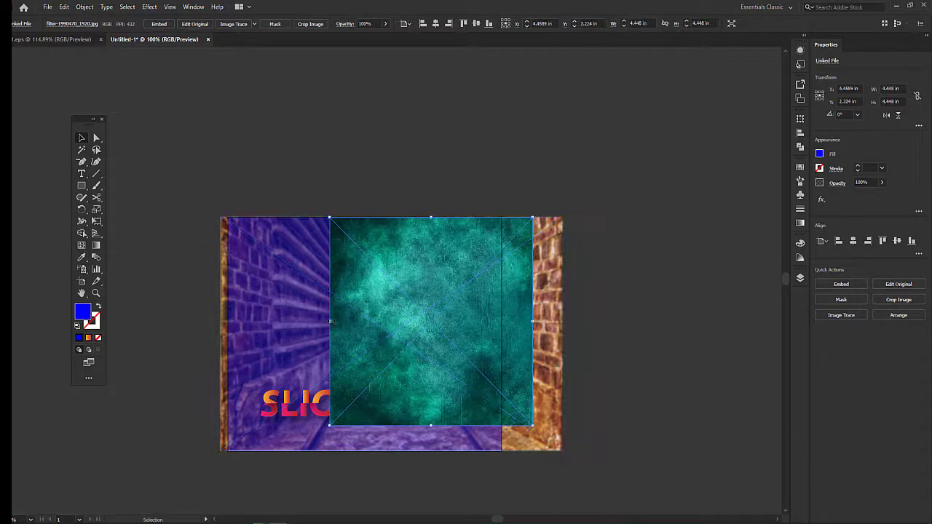
drag(329, 423, 189, 459)
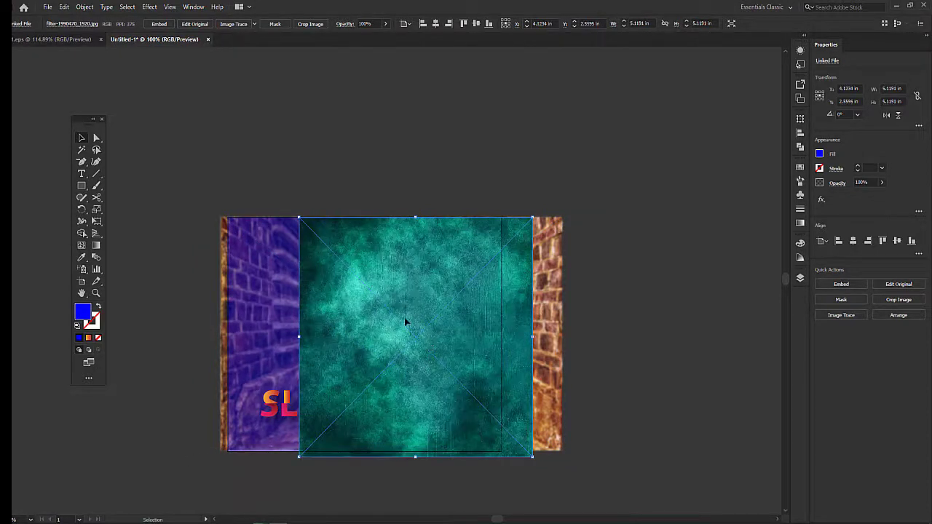
drag(406, 322, 367, 314)
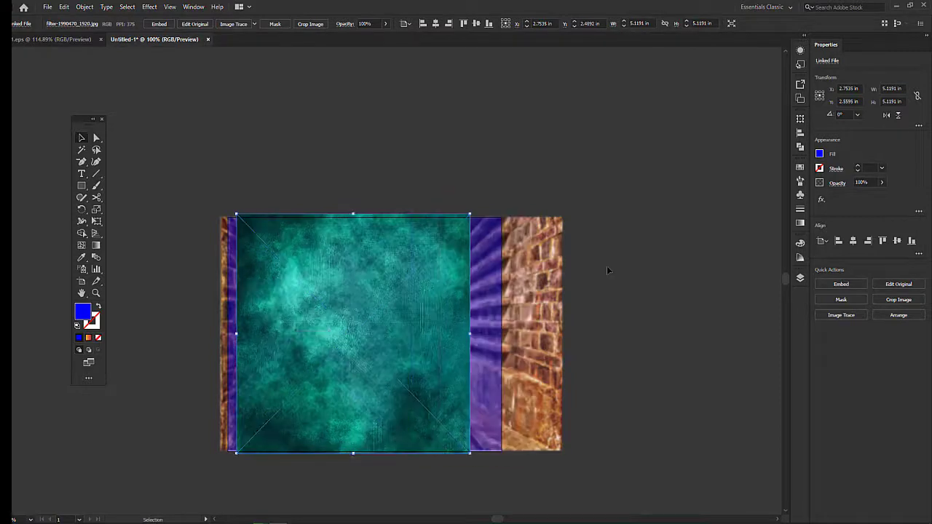
- Stretch the teal texture's sides to a width of about 5.96 in to cover the blue rectangle, and deselect it
click(677, 250)
click(472, 333)
drag(471, 334, 501, 340)
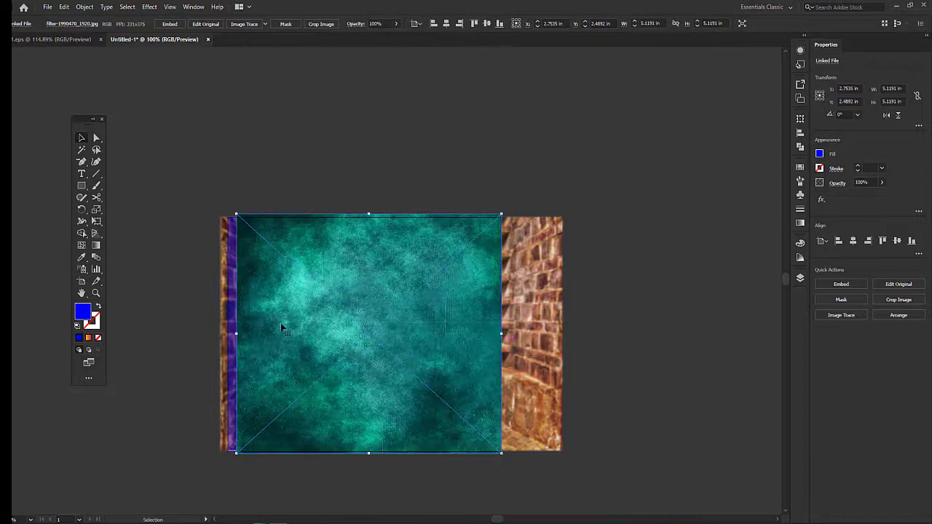
drag(235, 332, 230, 332)
click(431, 177)
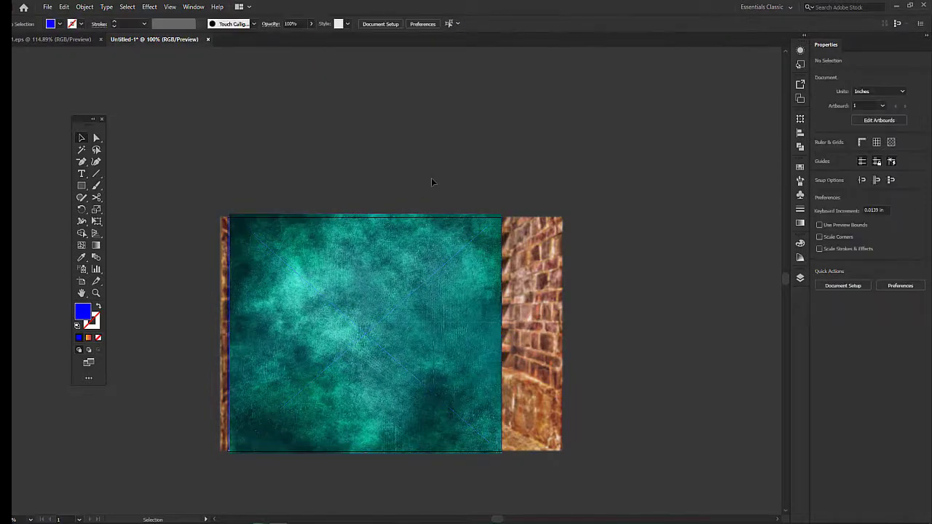
- Reduce the teal texture image's opacity to 56% and deselect it
click(411, 283)
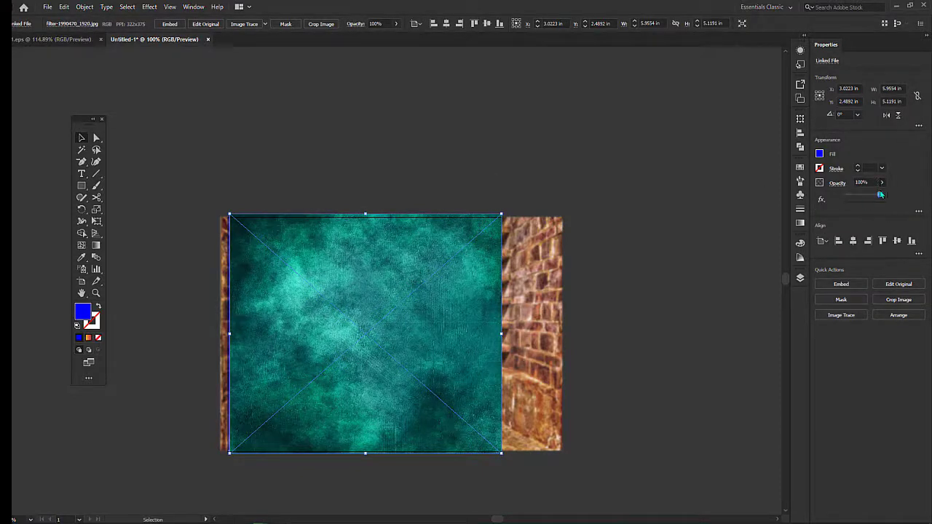
drag(880, 195, 864, 197)
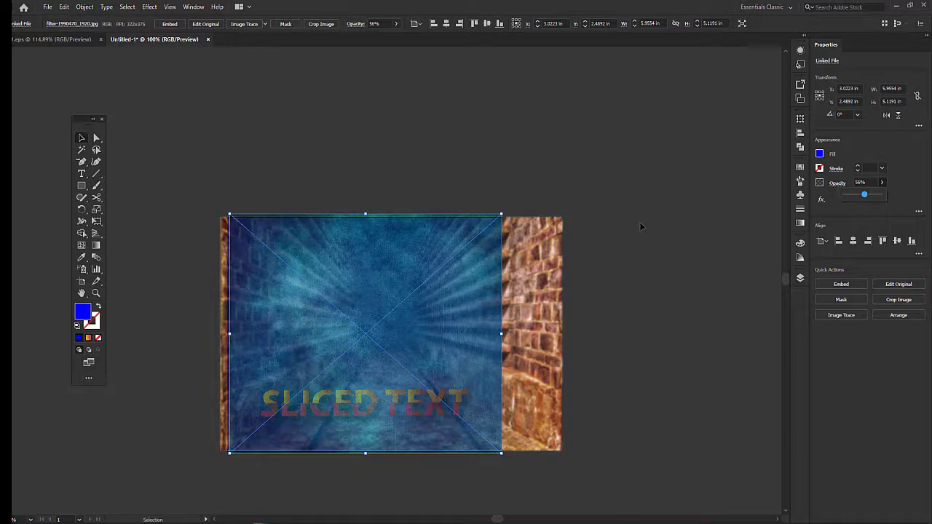
key(a)
key(v)
click(630, 273)
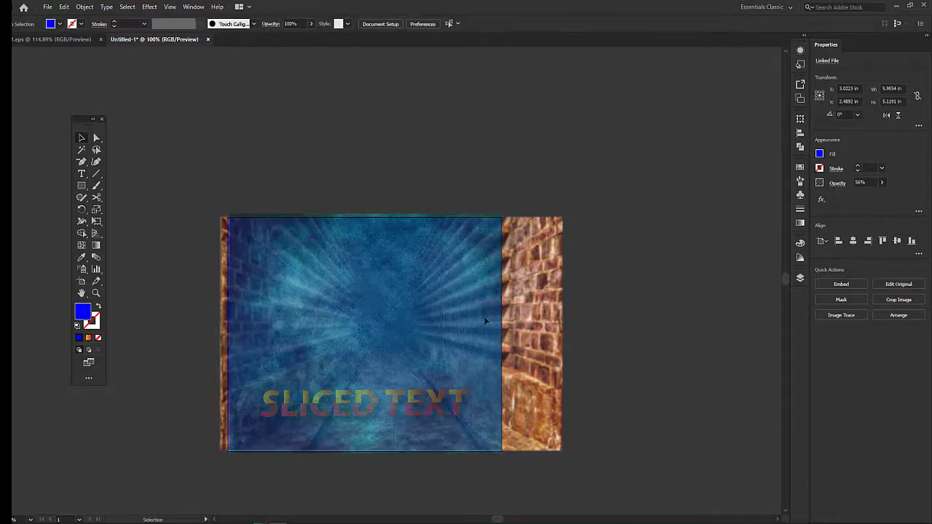
- Bring the sliced text group in front of the teal texture, moving the texture aside and back over the artboard, and deselect
drag(419, 325, 429, 257)
click(375, 410)
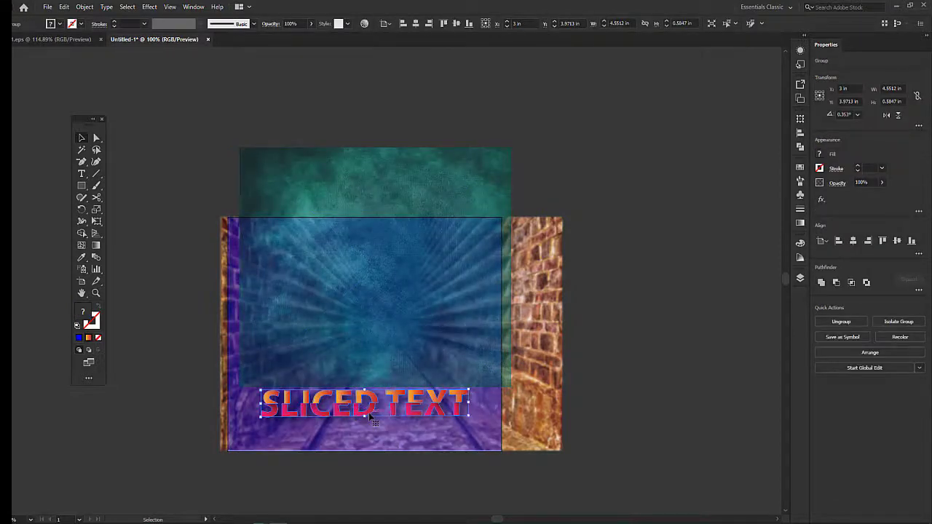
drag(409, 332, 388, 399)
click(640, 232)
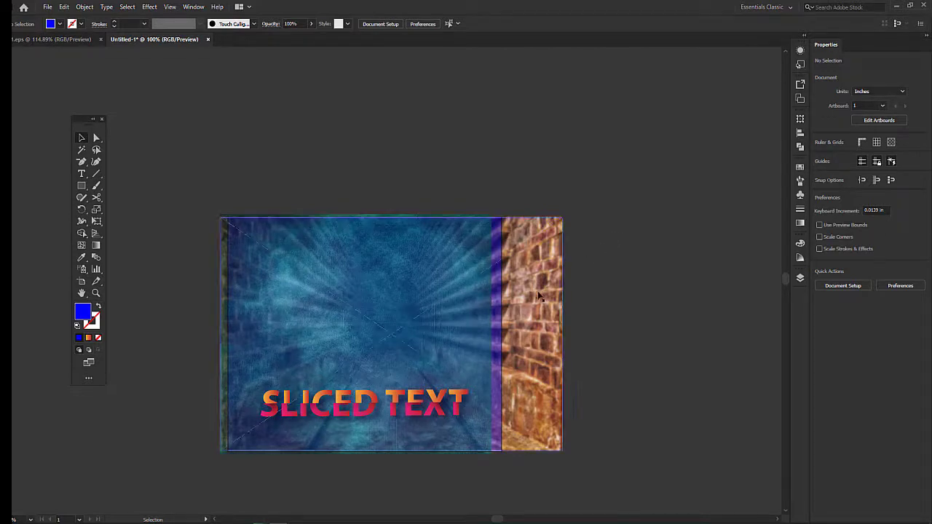
- Move the sliced text group to the upper part of the artboard at about X 3.05 in, Y 0.98 in, and deselect it
click(405, 412)
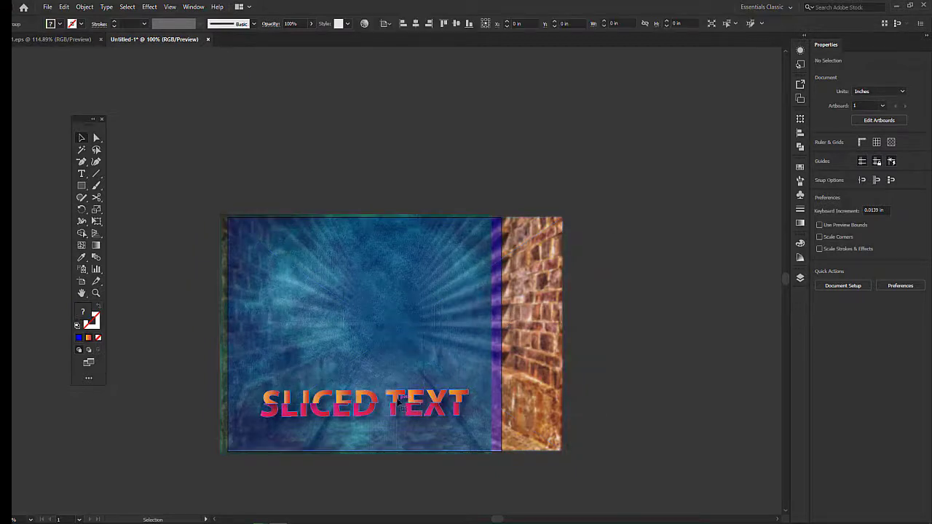
drag(405, 411, 404, 218)
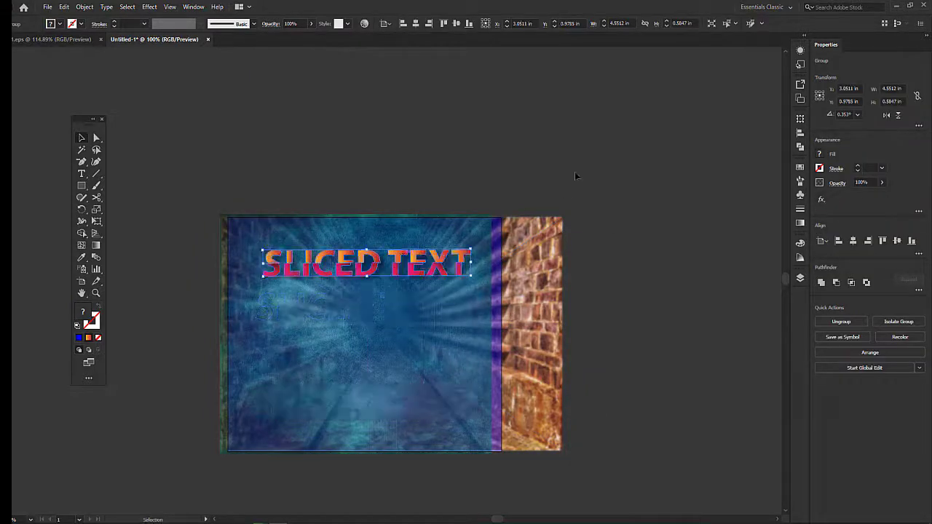
click(619, 181)
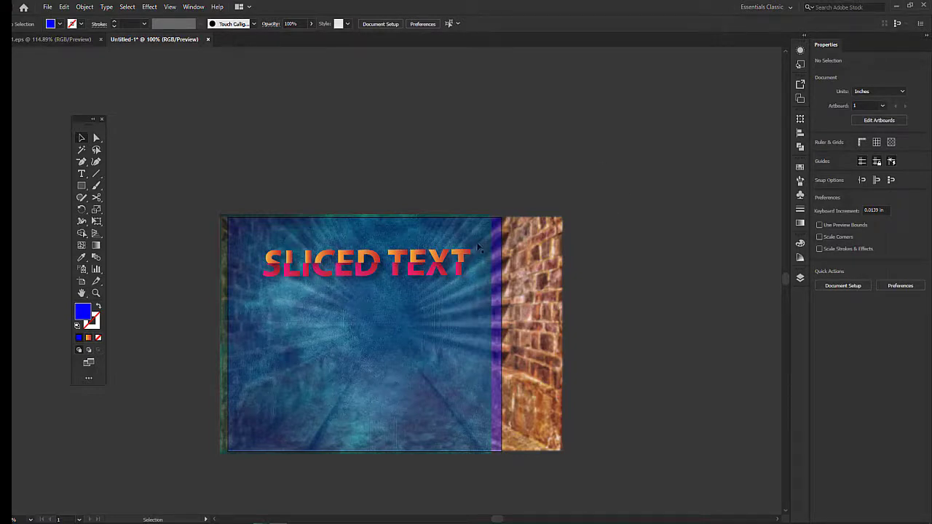
- Add an Outer Glow effect to the sliced text group with the near-white glow colour F7F7F9
click(414, 252)
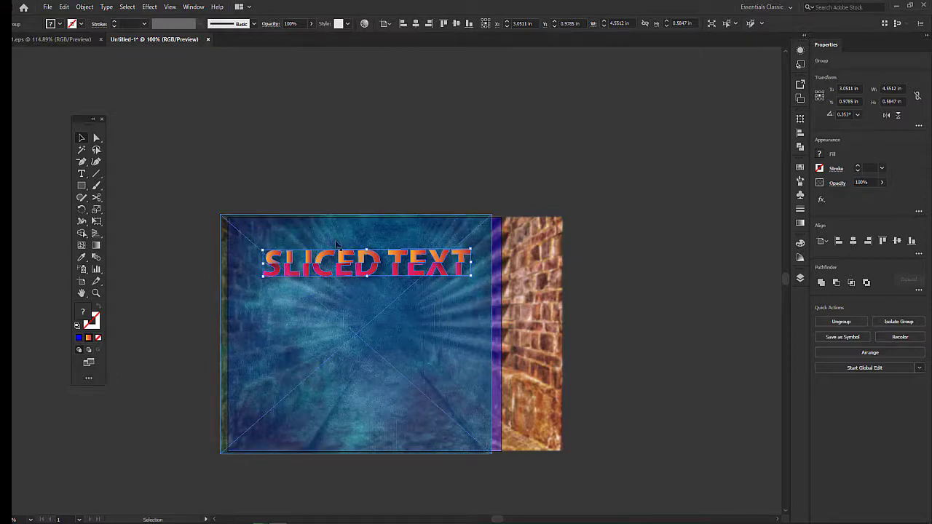
click(149, 6)
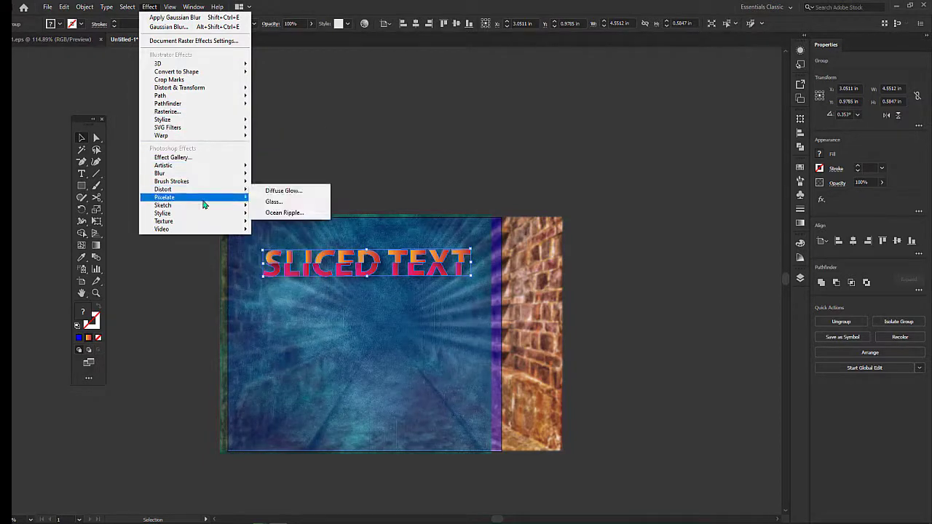
mouse_move(221, 121)
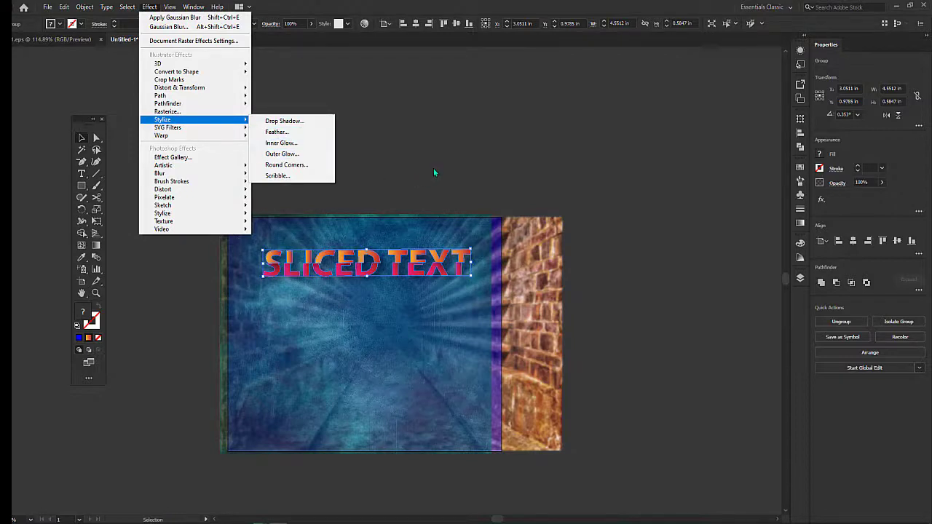
click(298, 155)
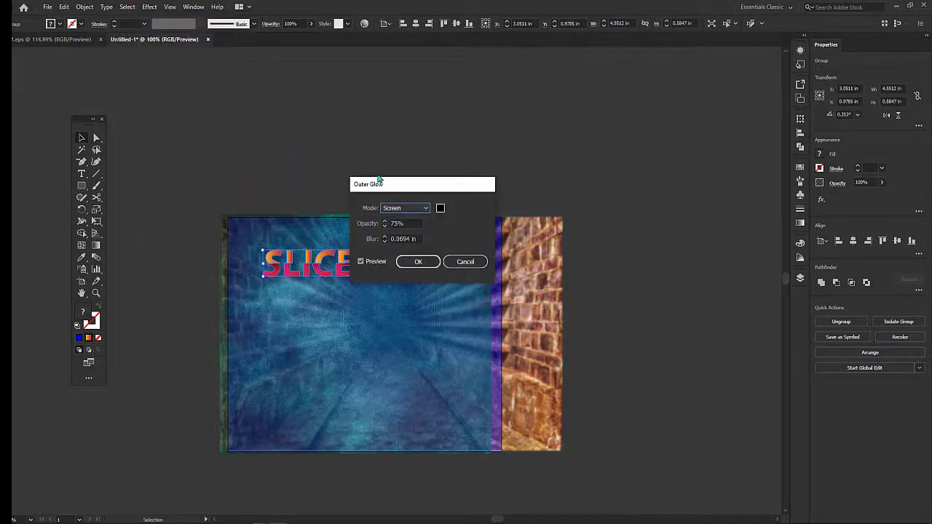
click(441, 208)
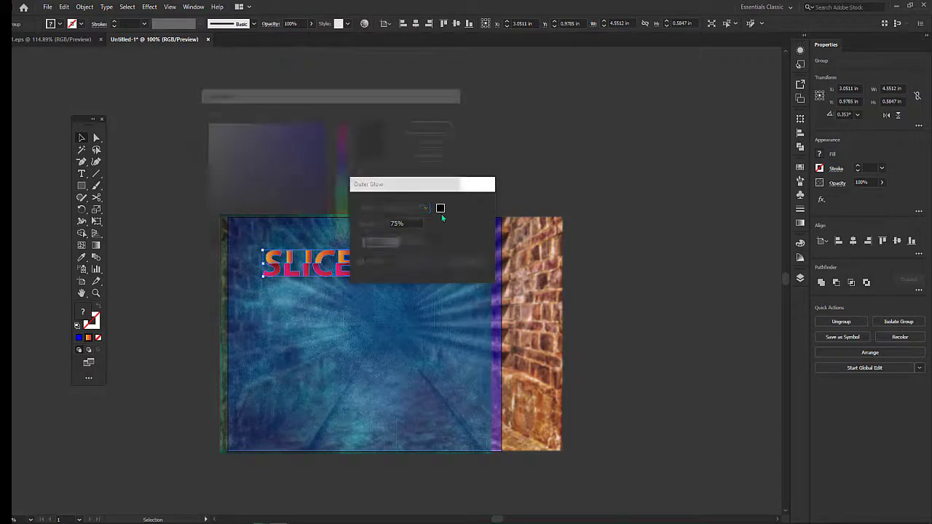
click(206, 128)
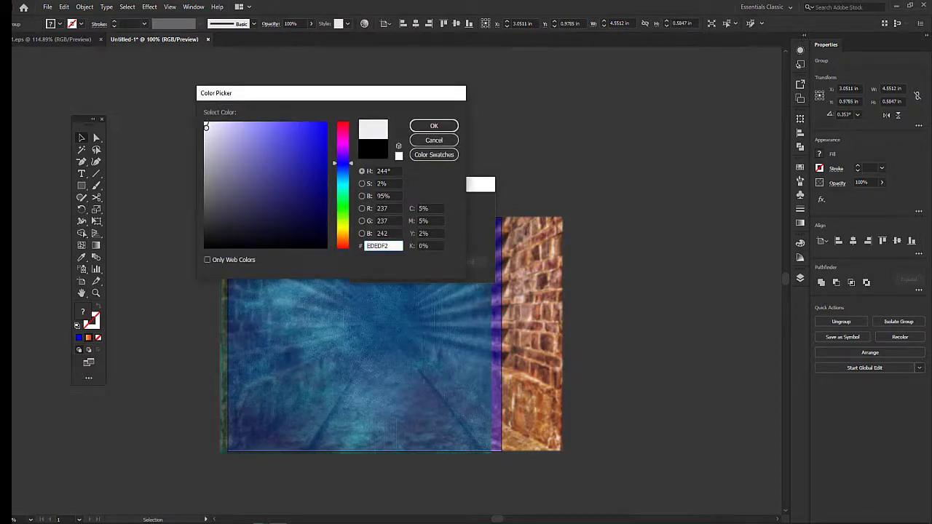
click(207, 124)
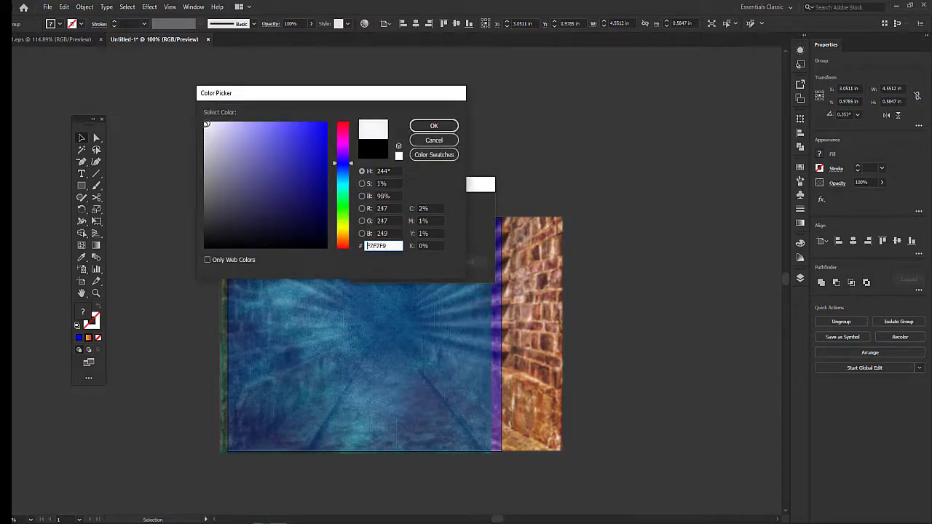
click(441, 128)
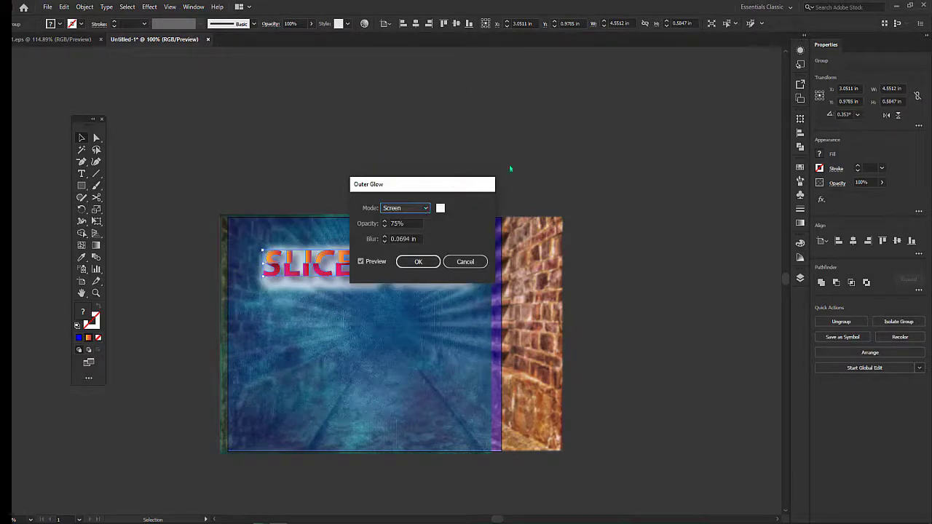
- Set the outer glow's blend mode to Hard Light and its blur to 0 in
drag(447, 182, 668, 119)
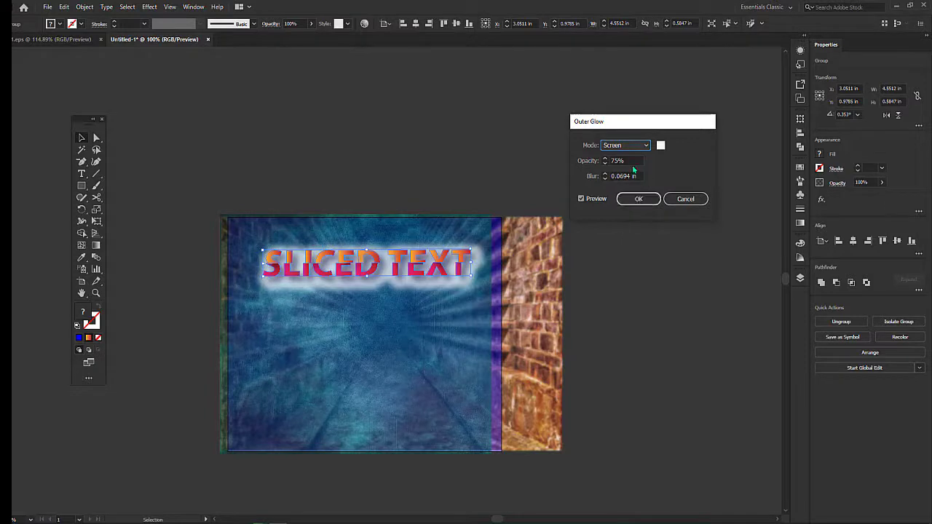
click(645, 146)
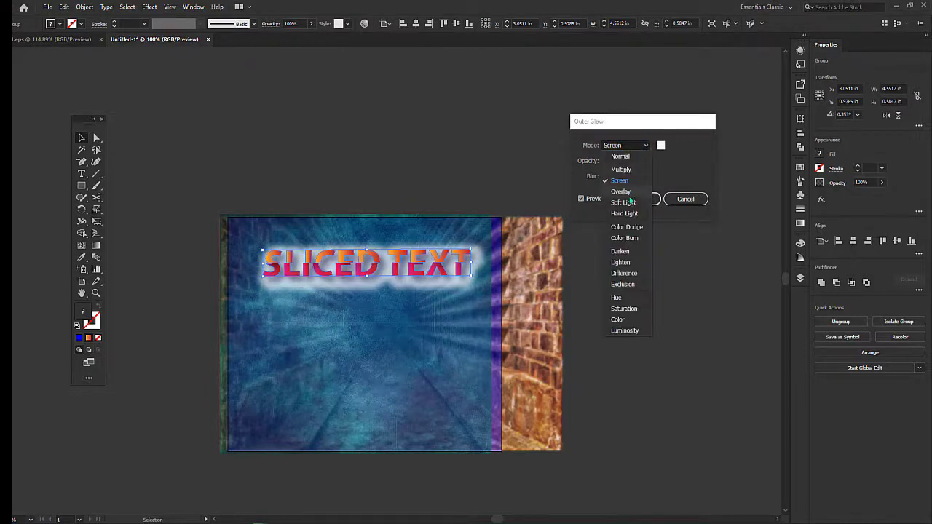
key(Escape)
key(Down)
key(Down)
key(Down)
key(Down)
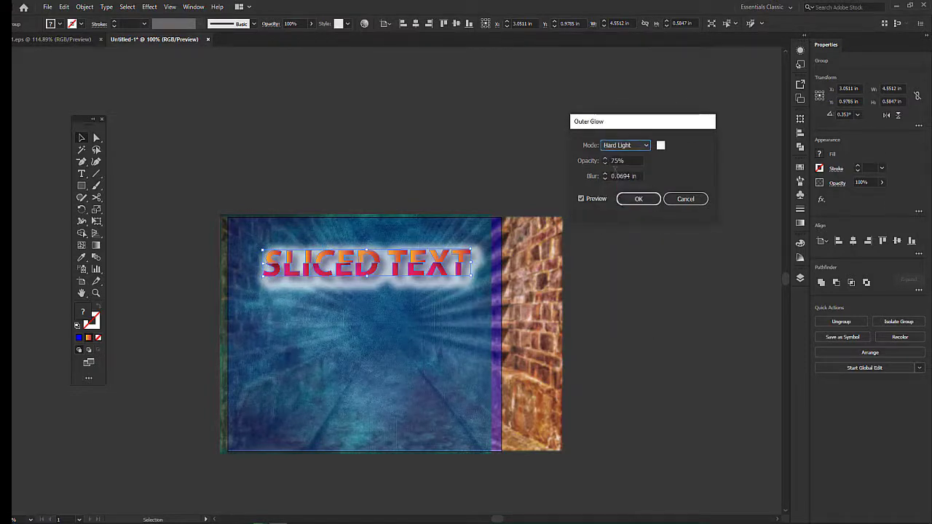
click(604, 180)
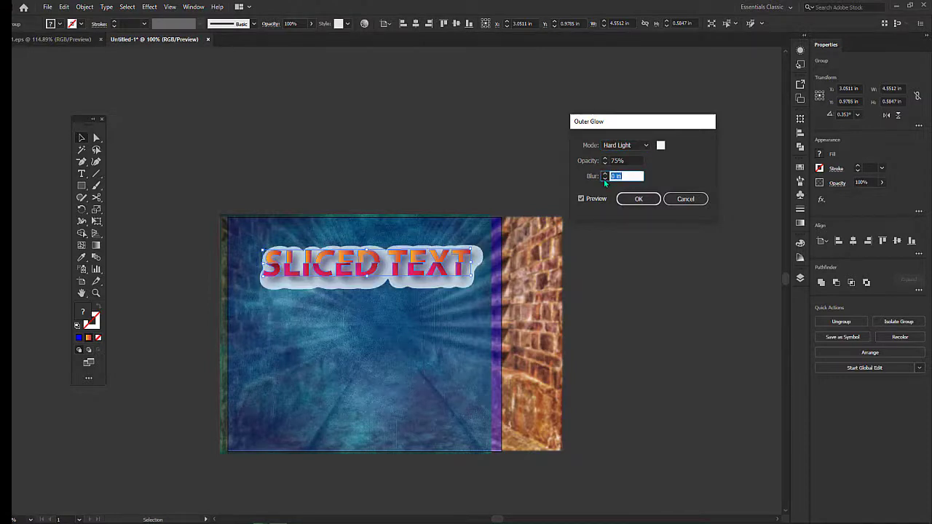
- Set the outer glow's opacity to 20%, apply the effect and deselect the text
click(603, 165)
click(604, 164)
click(603, 164)
click(604, 164)
click(603, 164)
click(604, 165)
click(603, 164)
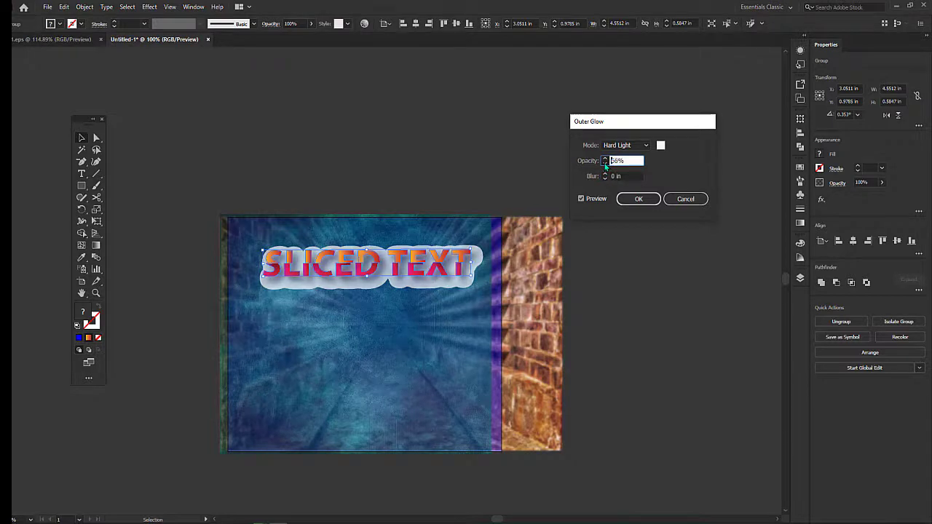
click(604, 165)
click(603, 164)
click(604, 165)
click(603, 165)
click(604, 164)
click(604, 165)
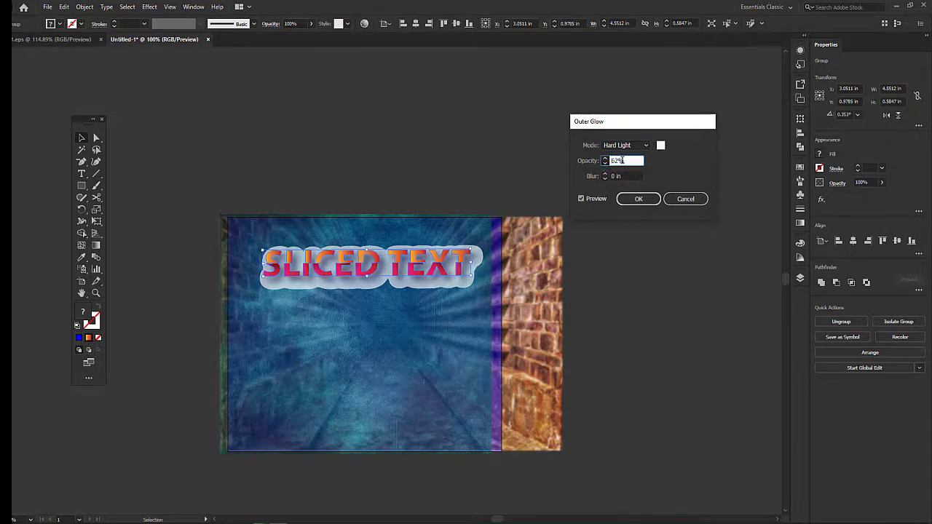
key(BackSpace)
text(30)
key(Return)
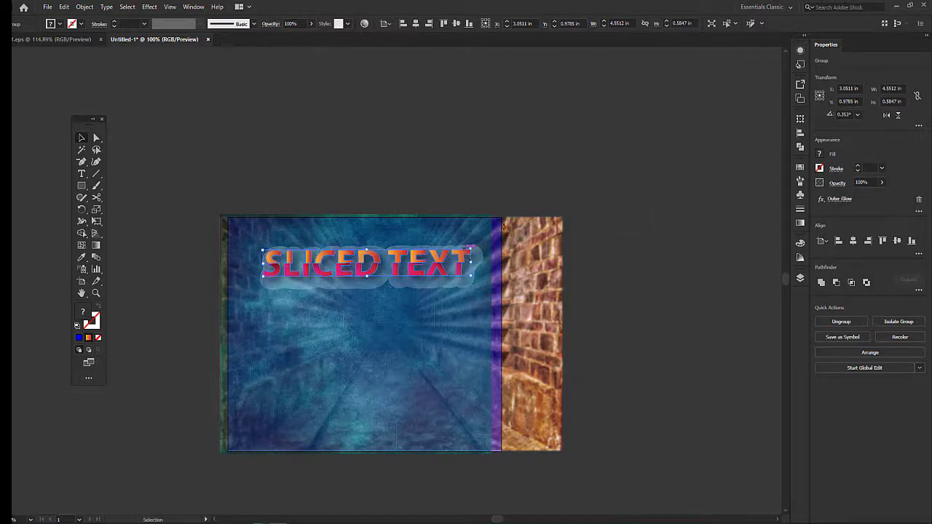
click(634, 290)
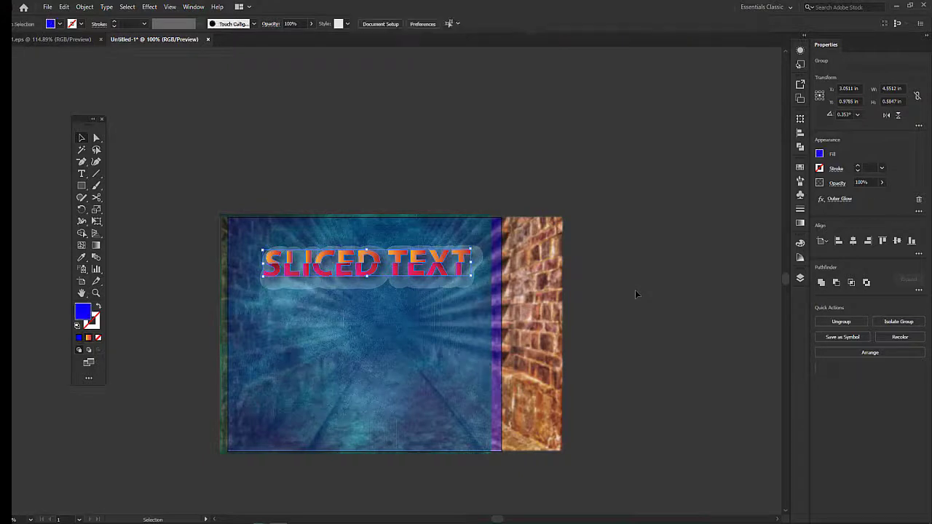
- Move the glowing text group slightly up to about X 3 in, Y 0.83 in, and deselect it
click(419, 271)
drag(418, 273, 409, 257)
click(606, 181)
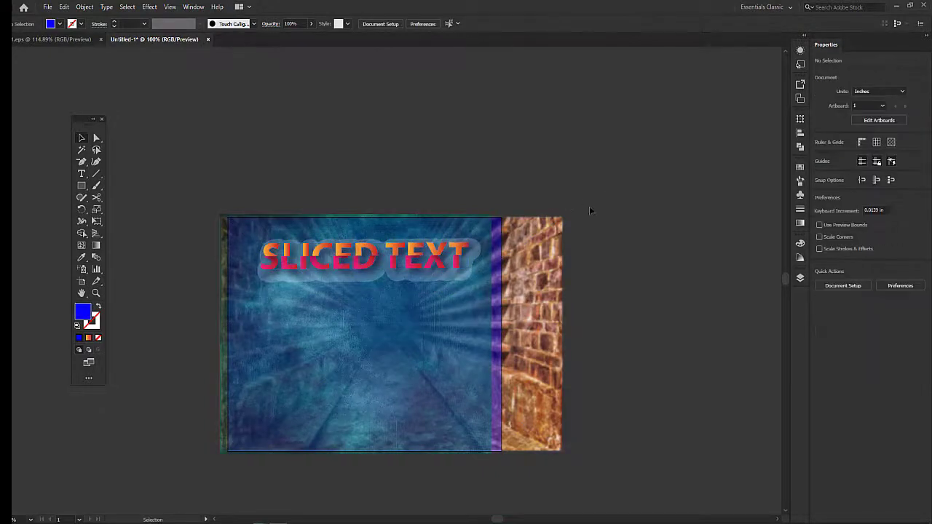
- Reopen the text group's Outer Glow settings, try the Normal blend mode and change the mode to Multiply
click(441, 254)
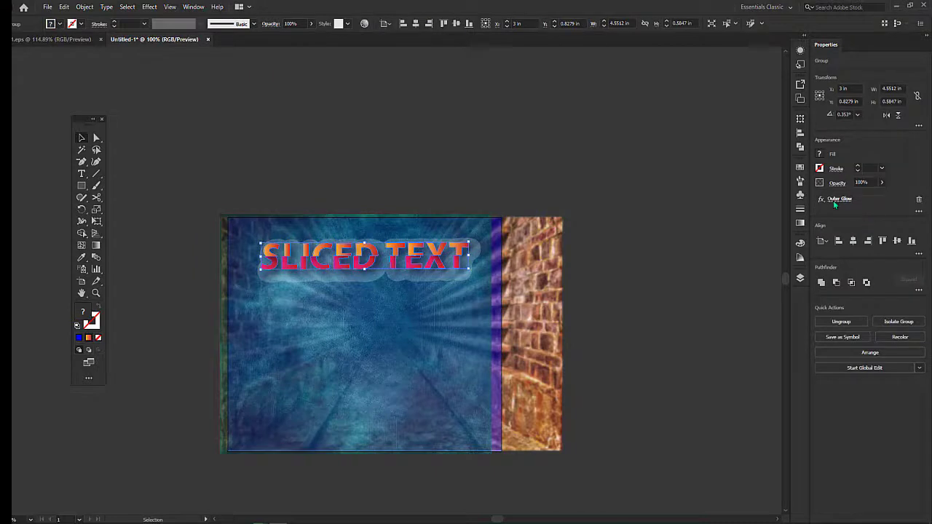
click(834, 199)
drag(638, 122, 615, 110)
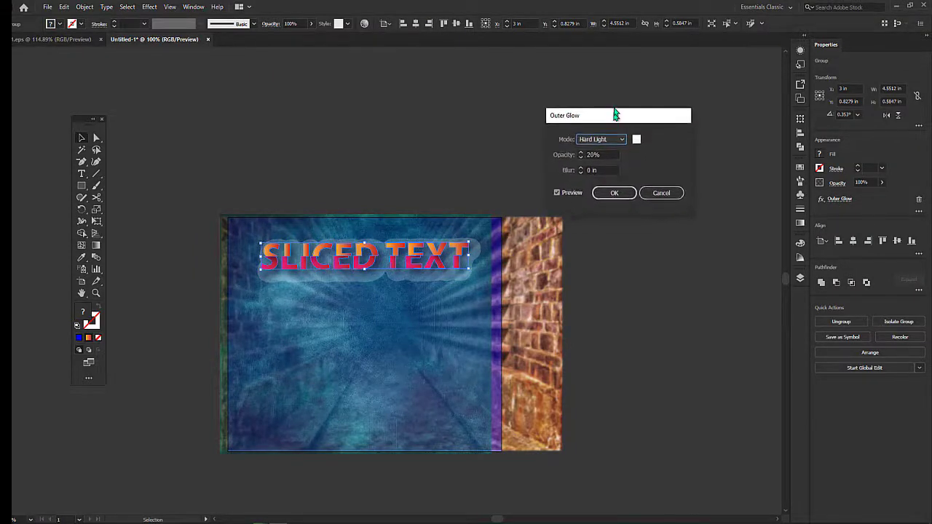
click(624, 134)
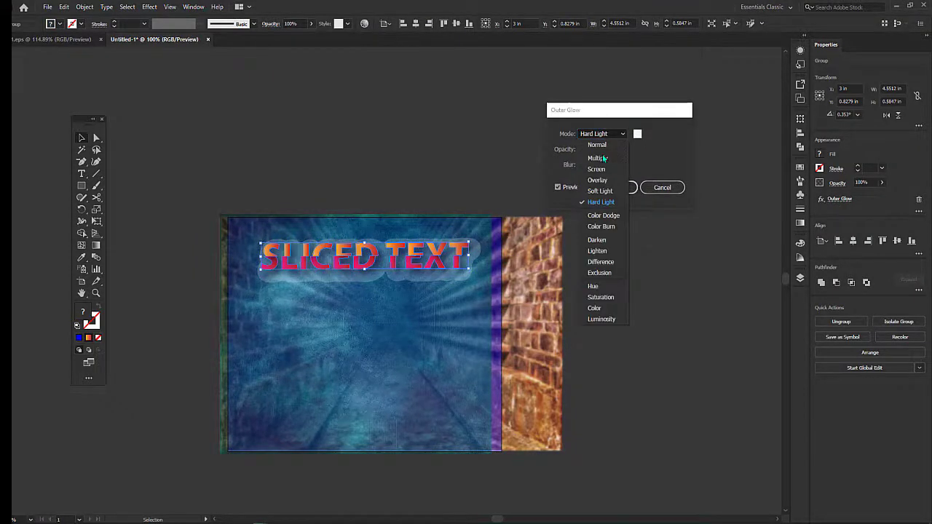
click(596, 143)
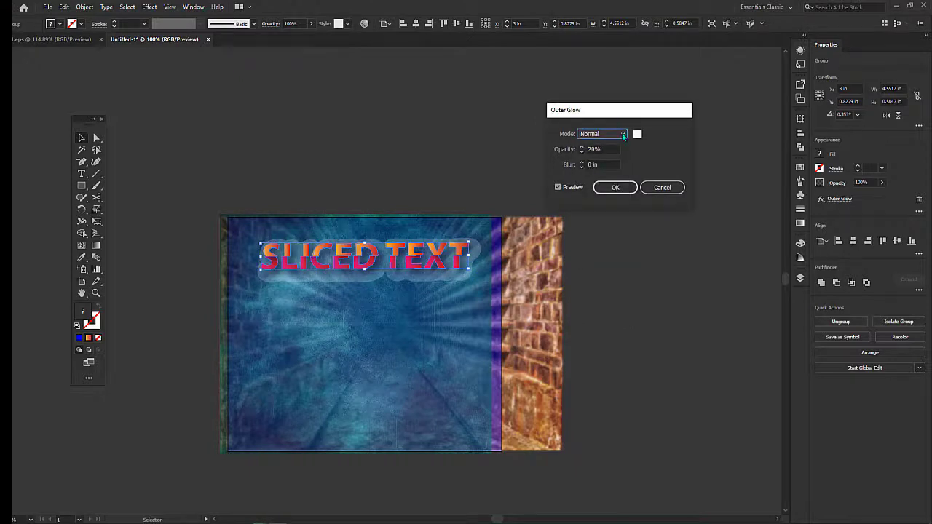
click(624, 134)
click(604, 157)
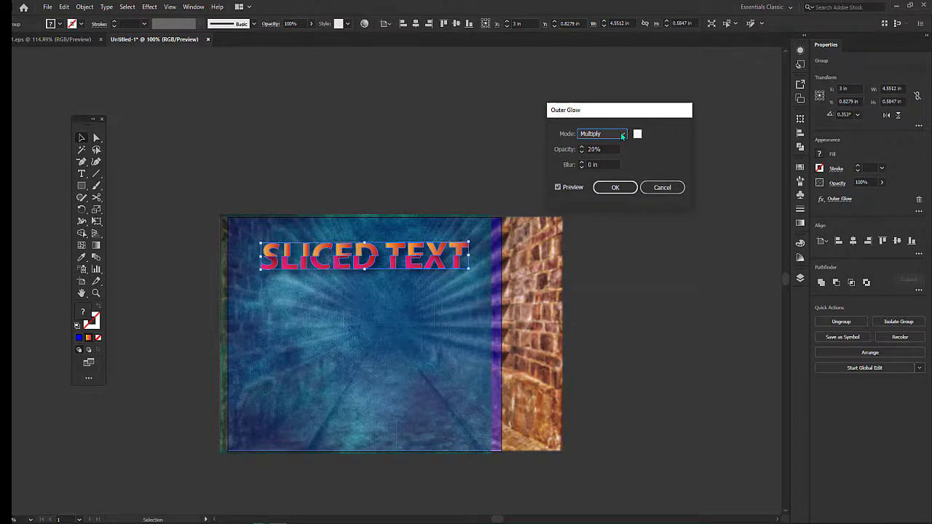
- Set the outer glow's opacity to 100%, apply the changes and deselect the text
click(582, 147)
scroll(600, 150, down, 5)
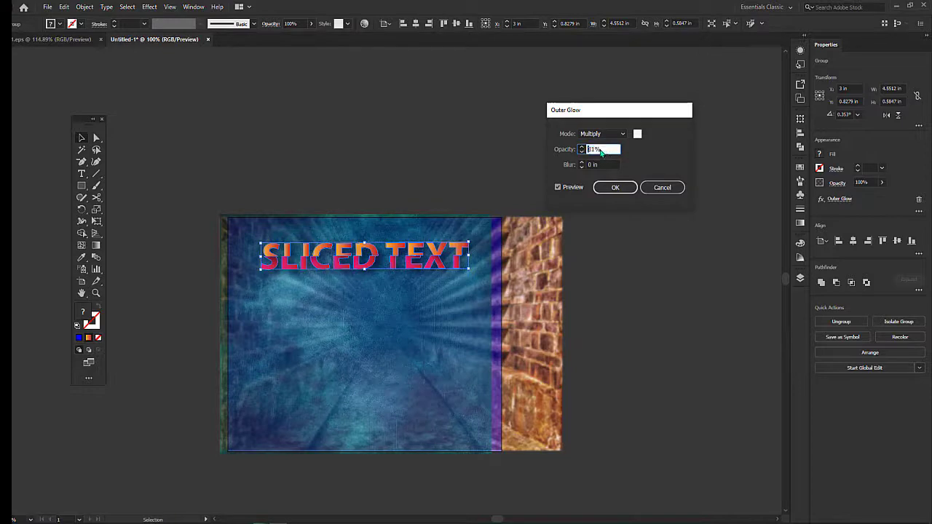
double_click(600, 151)
text(100)
key(Return)
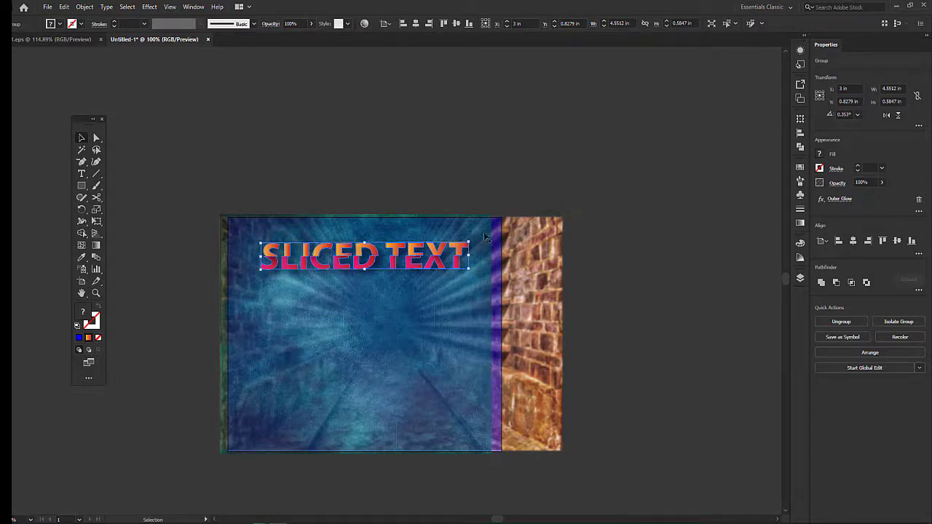
click(620, 221)
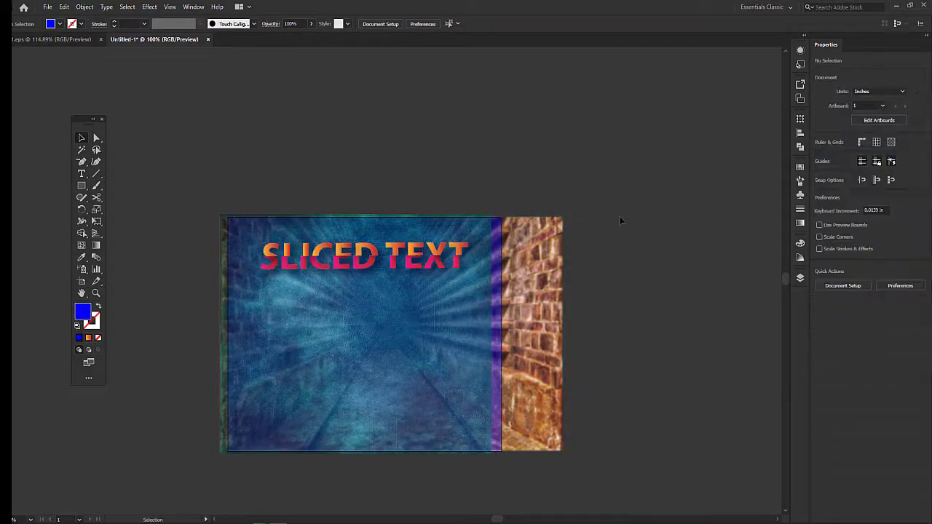
- Open the Inner Glow effect settings for the sliced text group and try the Overlay blend mode
click(458, 271)
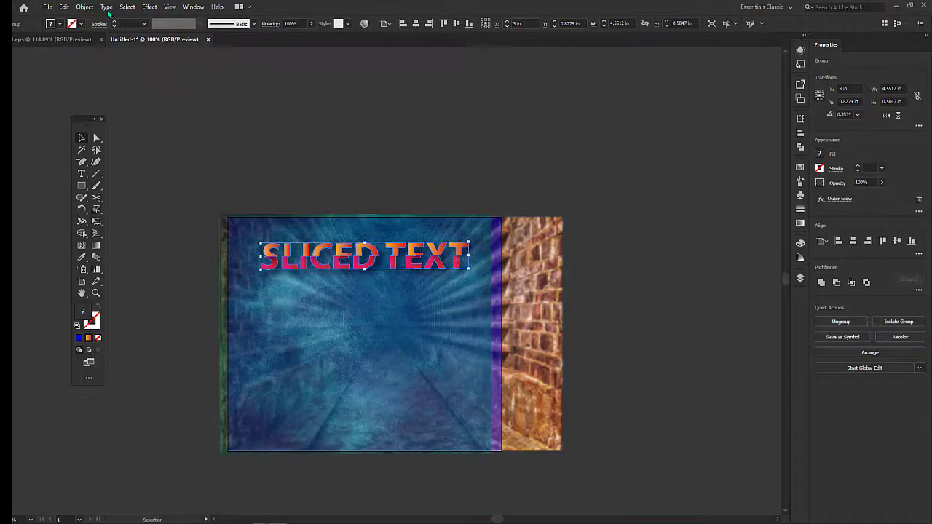
click(149, 7)
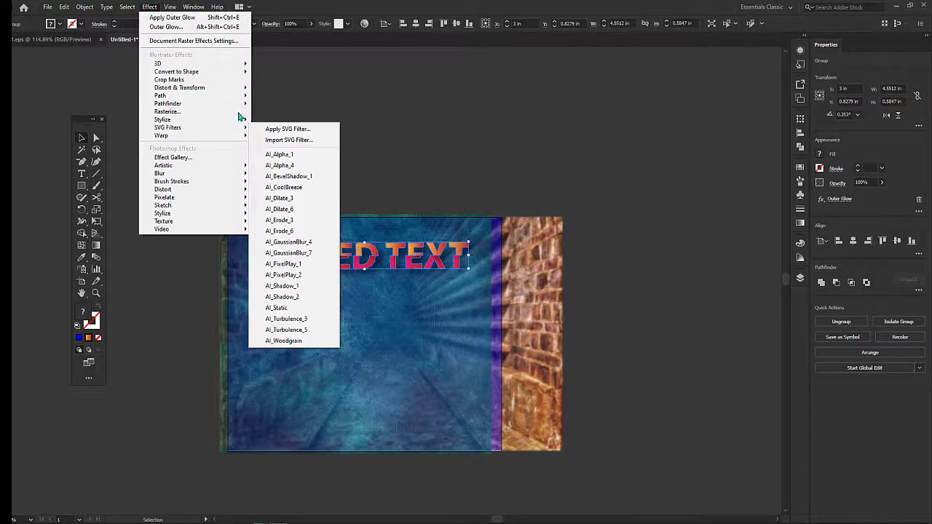
mouse_move(246, 122)
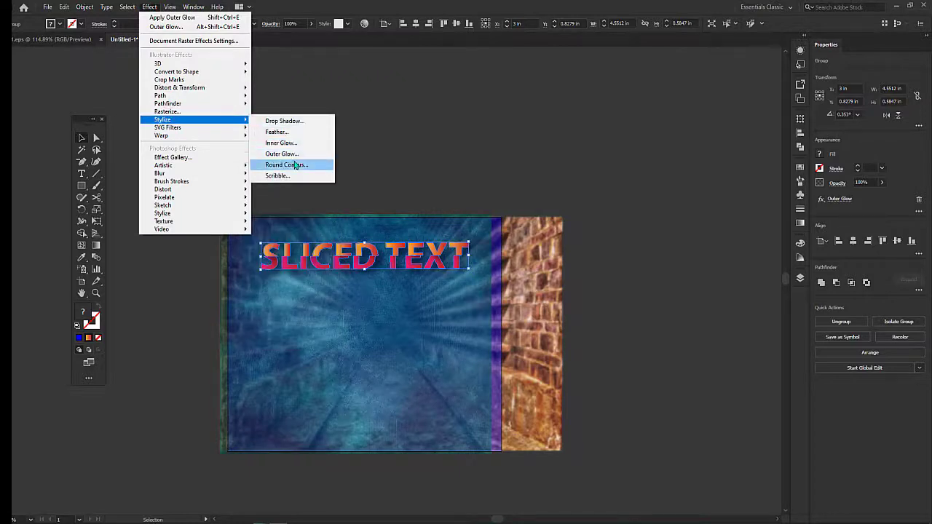
click(297, 143)
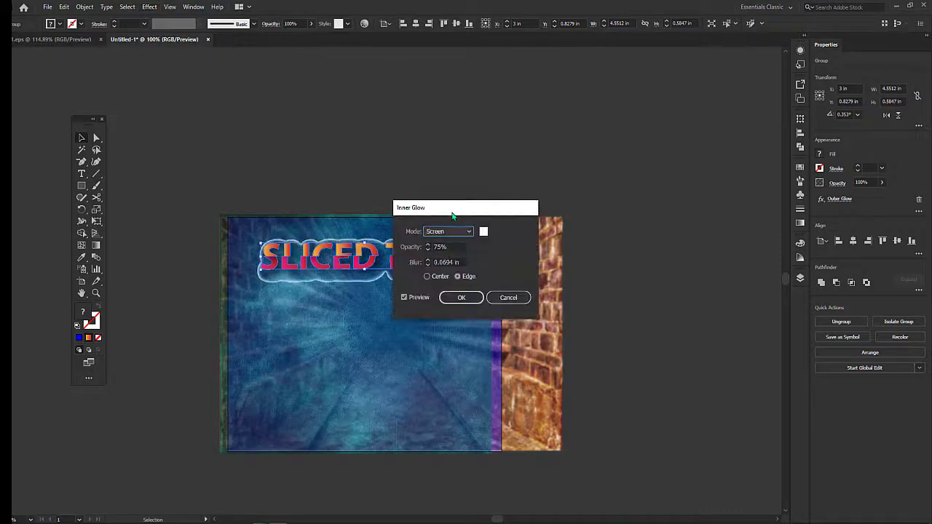
drag(494, 208, 587, 172)
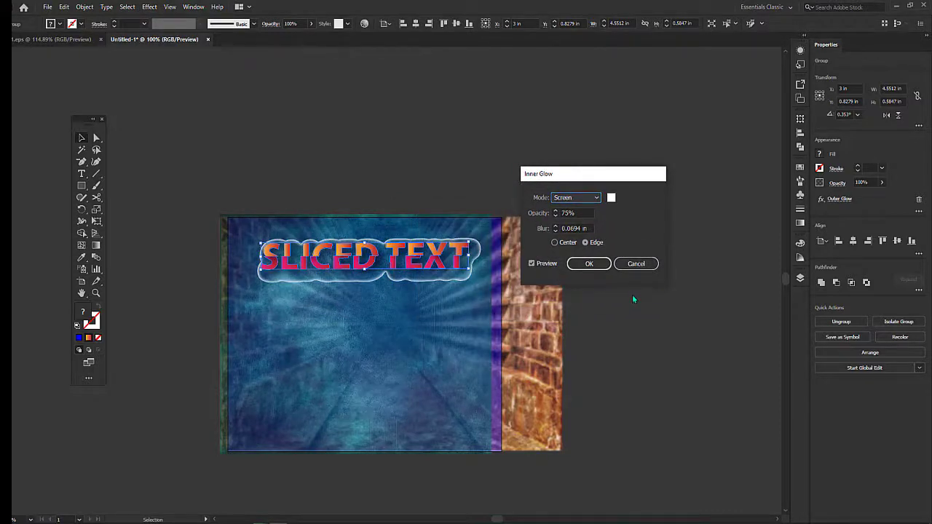
click(596, 197)
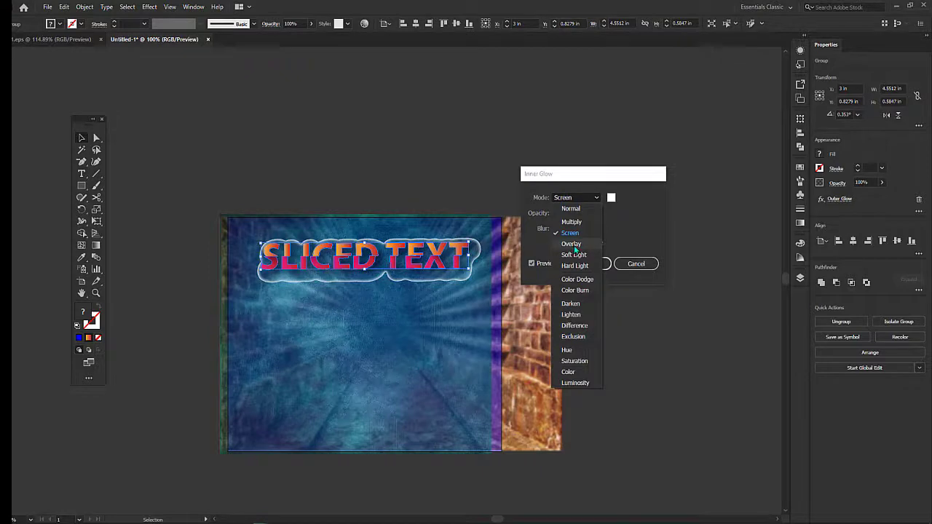
click(573, 245)
- Set the inner glow's blend mode to Soft Light, apply the effect and deselect the text
click(596, 199)
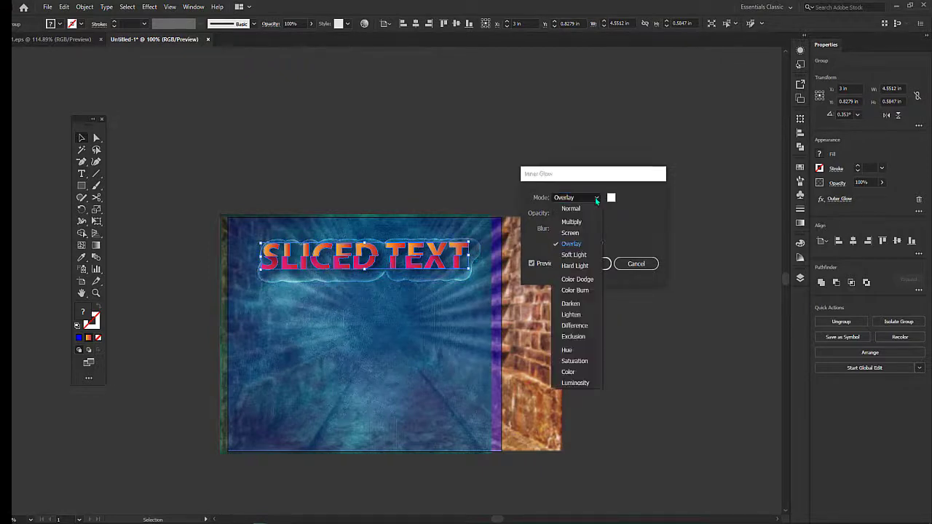
click(596, 198)
click(597, 198)
click(581, 253)
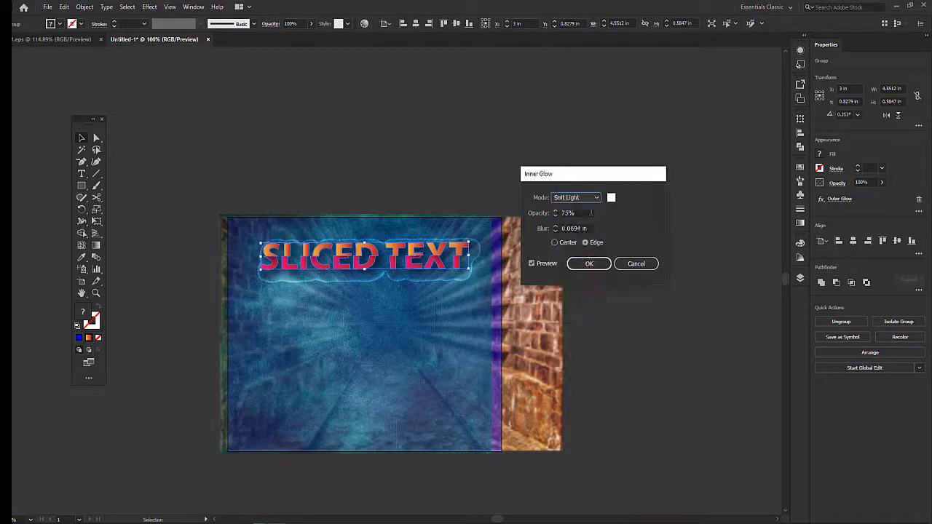
click(594, 200)
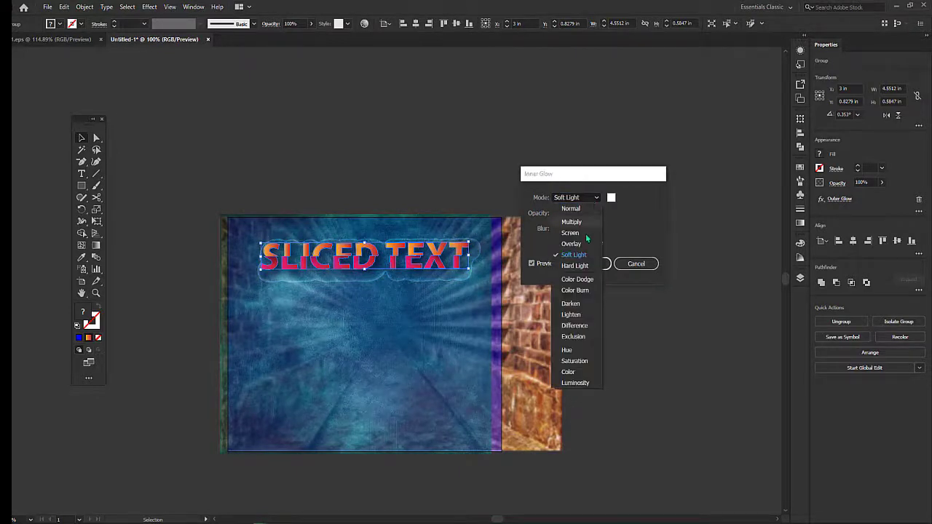
click(596, 196)
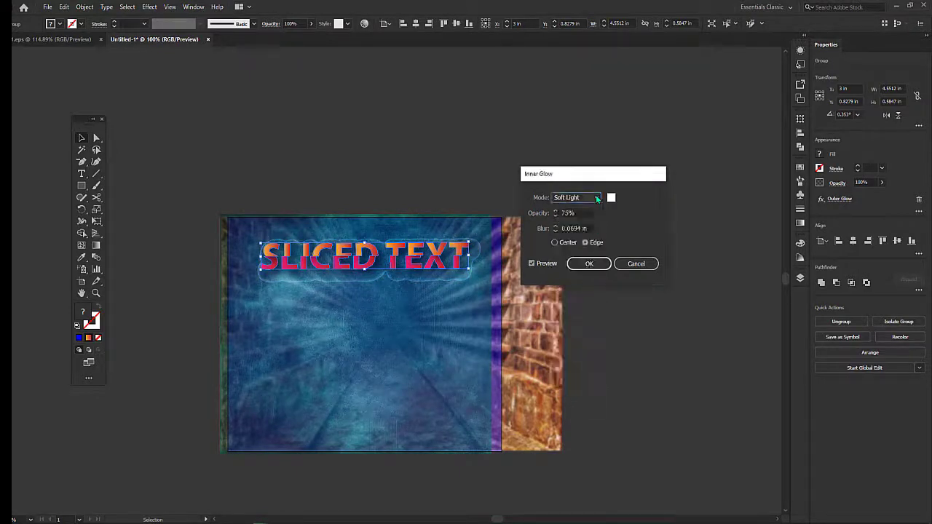
click(589, 265)
click(637, 205)
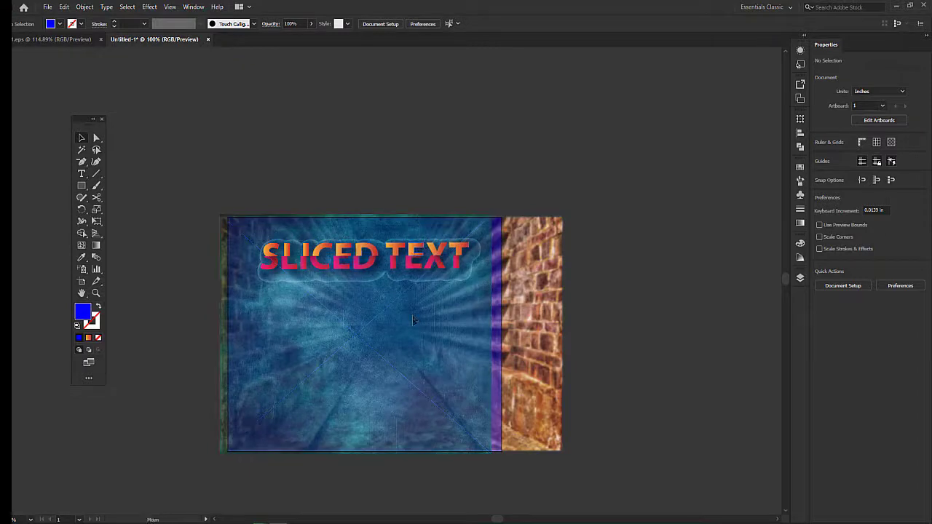
- Move the sliced text group down to about X 3 in, Y 2.34 in, and deselect it
drag(413, 320, 413, 321)
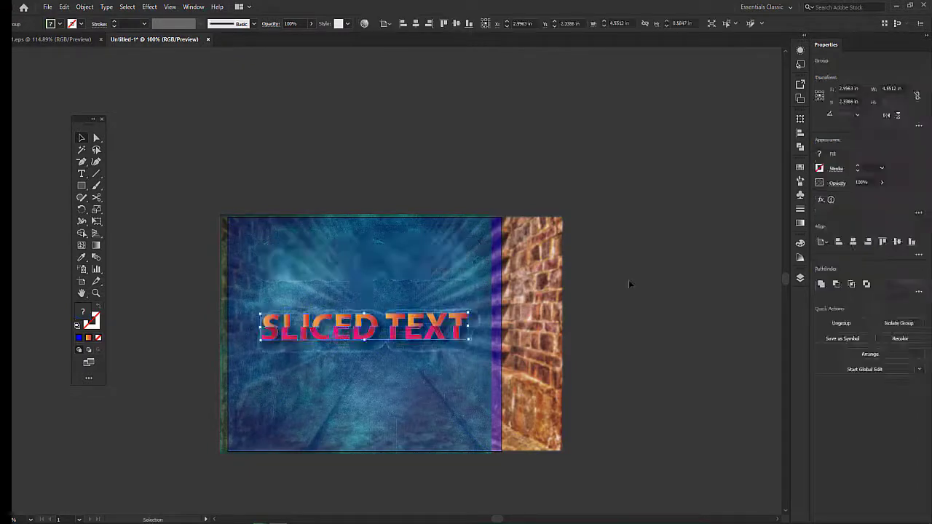
click(655, 253)
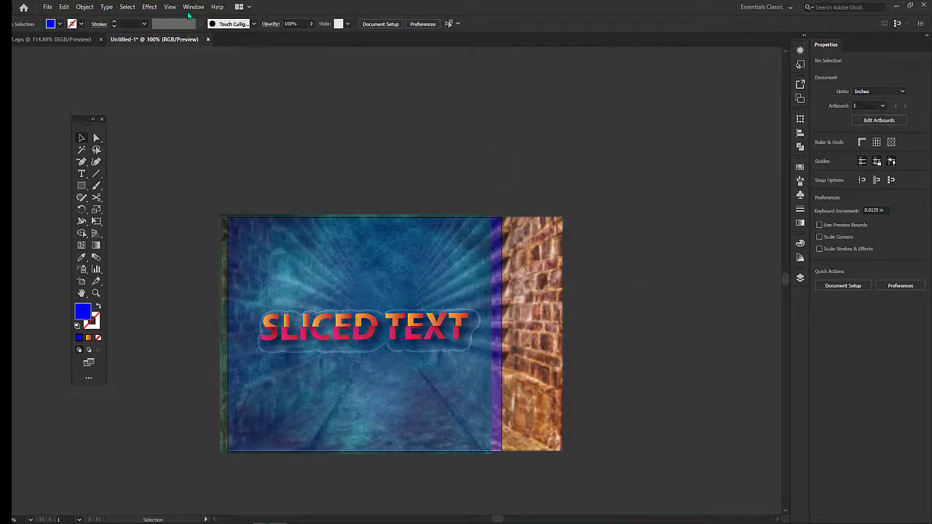
click(150, 8)
click(352, 96)
click(151, 8)
click(429, 116)
- Try the sliced text group higher on the artboard, bring it back down to just above and left of the centre, and deselect it
drag(374, 327, 373, 275)
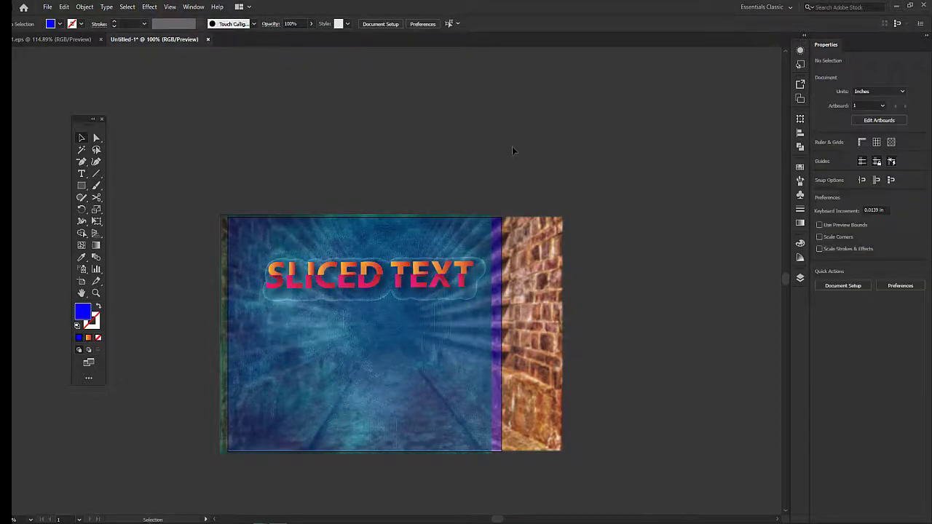
drag(440, 276, 428, 324)
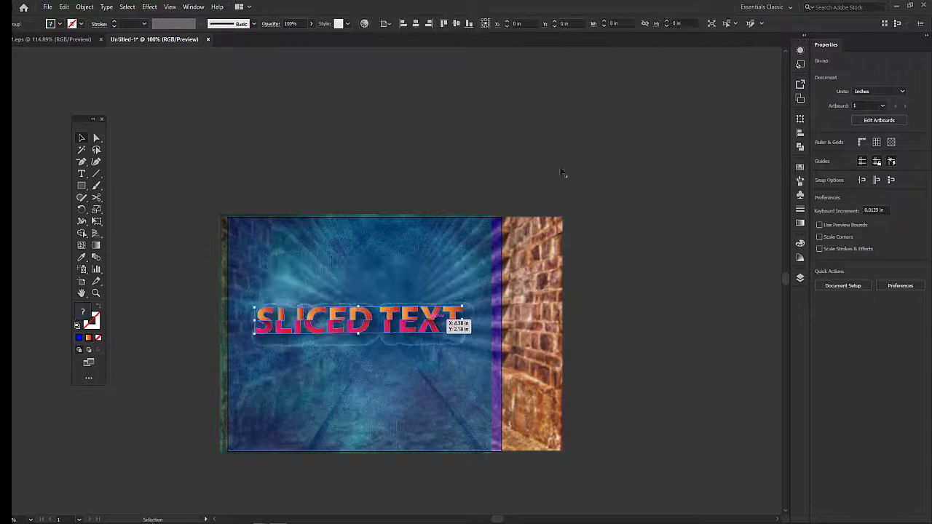
click(560, 143)
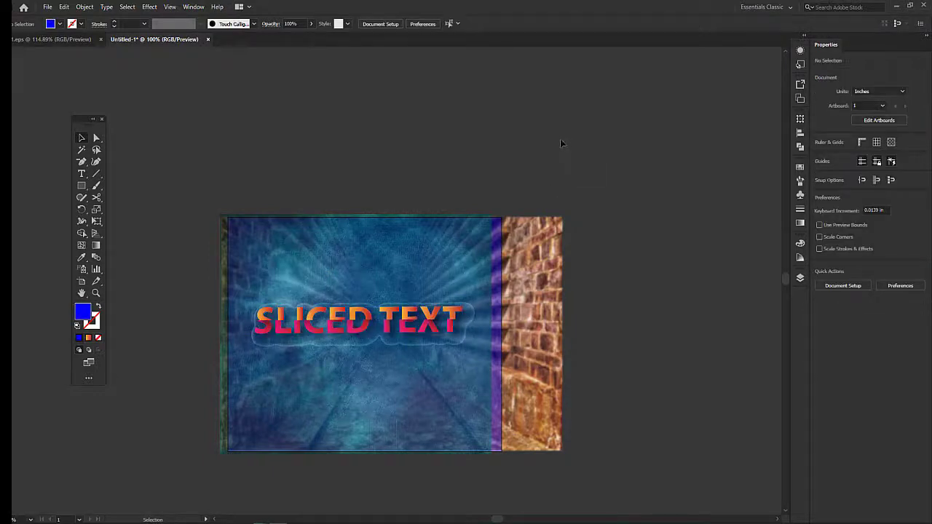